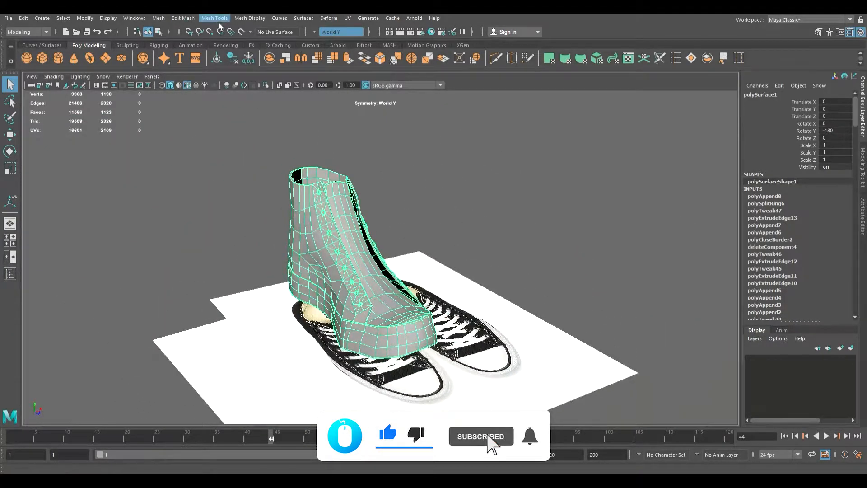
# Step: Reverse the normals of the boot's inner collar lining faces beside the lace opening
pyautogui.click(270, 55)
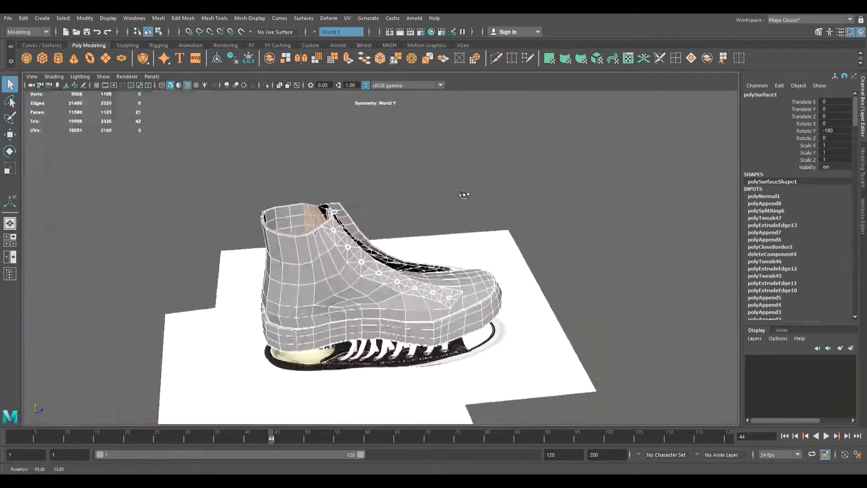
pyautogui.keyDown('alt'); pyautogui.moveTo(464, 193); pyautogui.dragTo(475, 217, button='right'); pyautogui.keyUp('alt')
pyautogui.keyDown('alt'); pyautogui.moveTo(474, 217); pyautogui.dragTo(488, 244); pyautogui.keyUp('alt')
pyautogui.keyDown('alt'); pyautogui.moveTo(488, 243); pyautogui.dragTo(494, 257, button='right'); pyautogui.keyUp('alt')
pyautogui.keyDown('alt'); pyautogui.moveTo(494, 256); pyautogui.dragTo(256, 317); pyautogui.keyUp('alt')
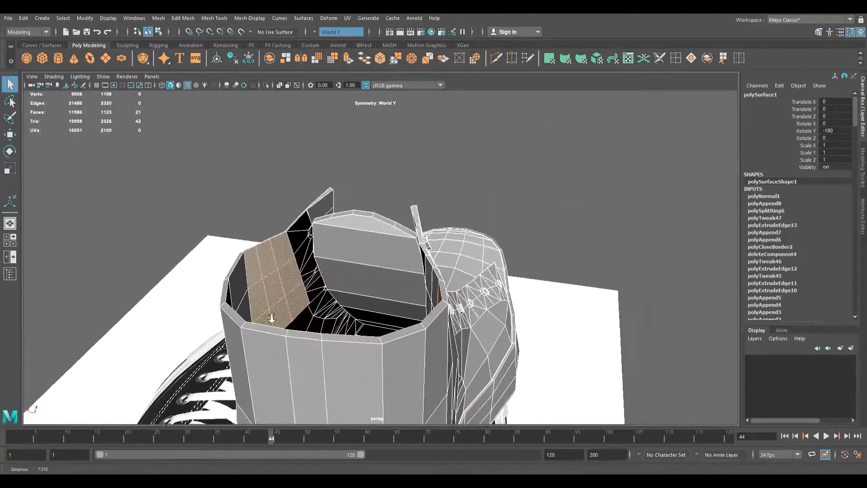
# Step: Append a polygon bridging the upper gap between the inner collar lining and the eyelet flap on one side of the tongue
pyautogui.keyDown('alt'); pyautogui.moveTo(255, 314); pyautogui.dragTo(393, 323, button='right'); pyautogui.keyUp('alt')
pyautogui.keyDown('alt'); pyautogui.moveTo(393, 323); pyautogui.dragTo(321, 301); pyautogui.keyUp('alt')
pyautogui.keyDown('alt'); pyautogui.moveTo(321, 301); pyautogui.dragTo(383, 307, button='right'); pyautogui.keyUp('alt')
pyautogui.keyDown('alt'); pyautogui.moveTo(384, 307); pyautogui.dragTo(350, 258); pyautogui.keyUp('alt')
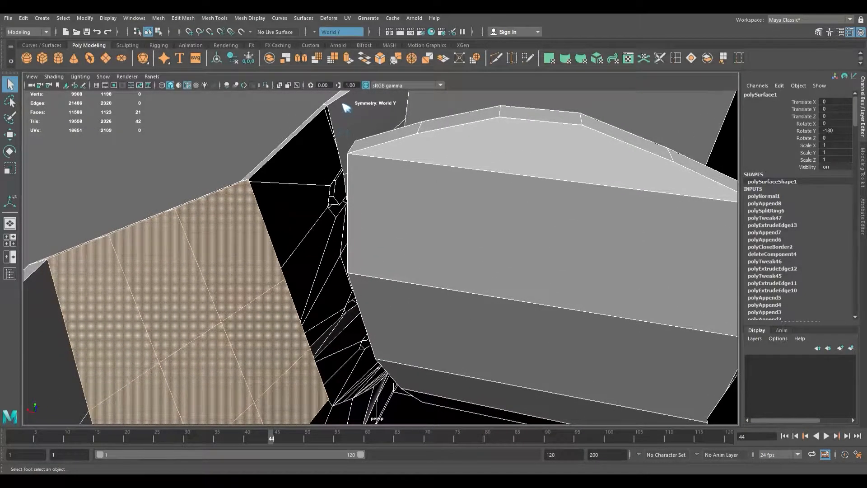
pyautogui.moveTo(344, 132); pyautogui.dragTo(343, 104, button='right')
pyautogui.click(345, 128)
pyautogui.click(725, 60)
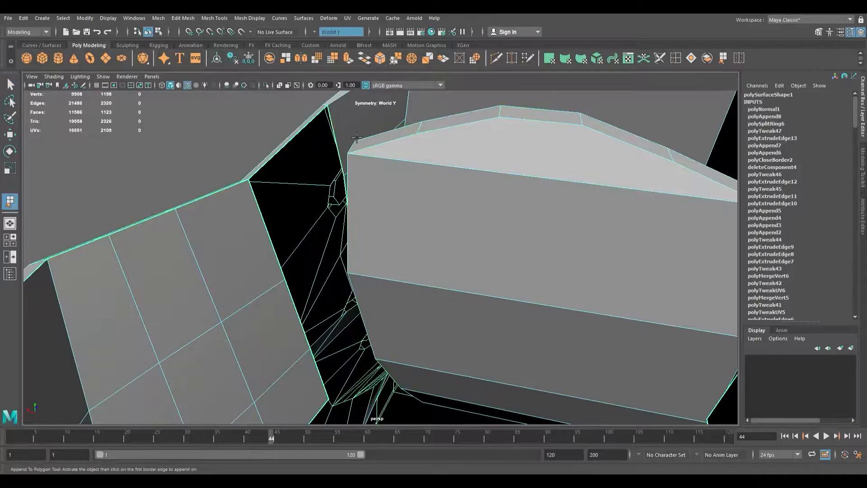
pyautogui.click(267, 233)
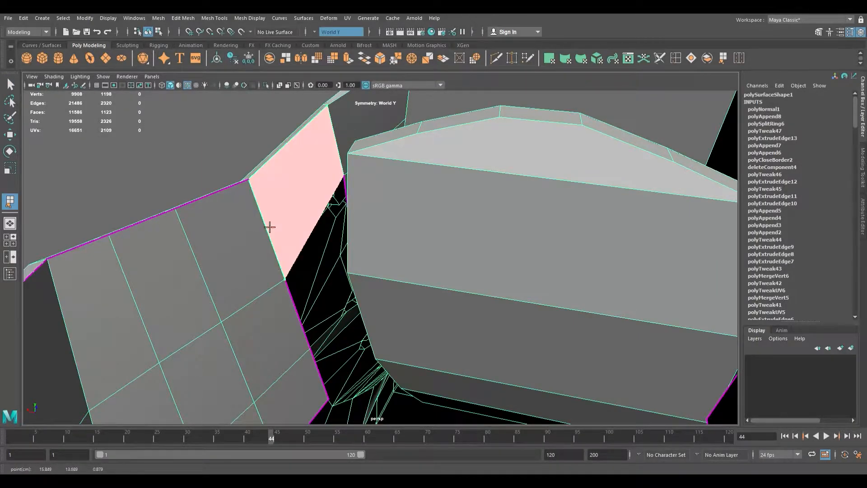
pyautogui.press('Return')
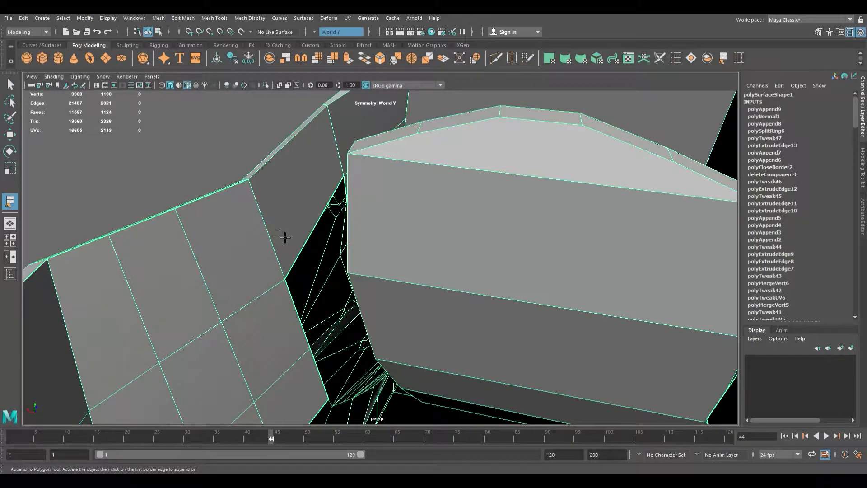
# Step: Append two more polygons down the same gap, joining the lining's border edges to the edges beside the tongue
pyautogui.keyDown('alt'); pyautogui.moveTo(321, 236); pyautogui.dragTo(360, 195); pyautogui.keyUp('alt')
pyautogui.click(376, 204)
pyautogui.click(358, 177)
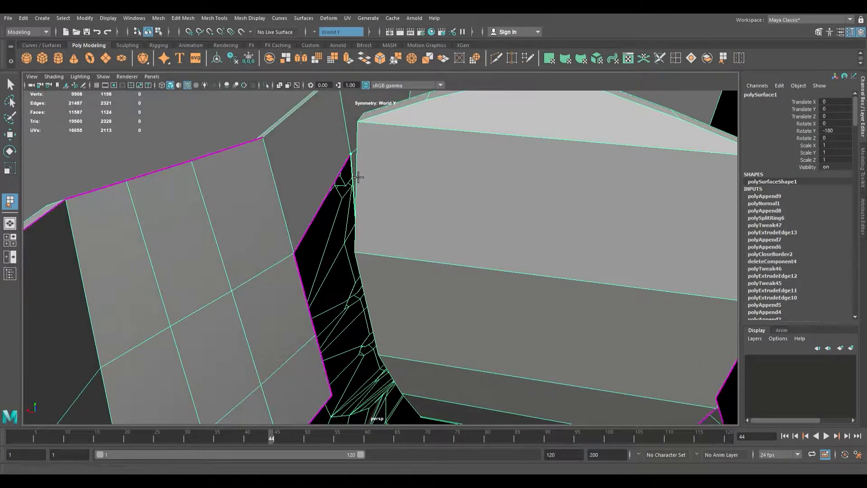
pyautogui.click(307, 281)
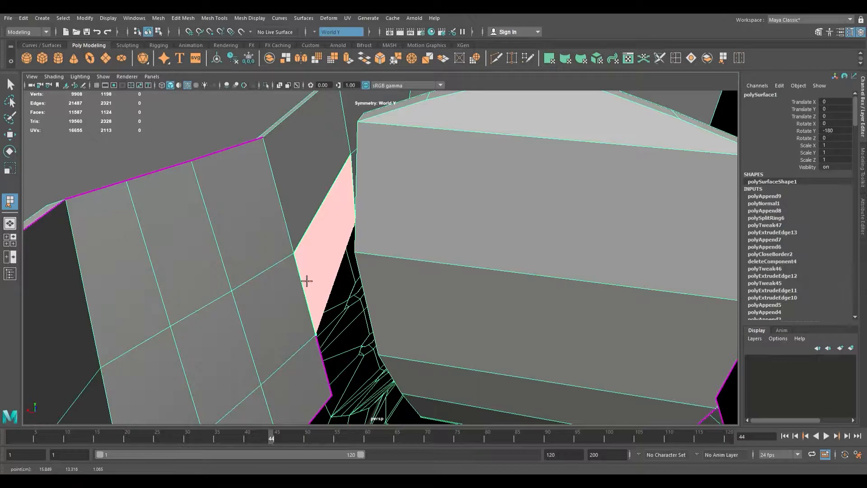
pyautogui.press('Return')
pyautogui.keyDown('alt'); pyautogui.moveTo(310, 279); pyautogui.dragTo(360, 222); pyautogui.keyUp('alt')
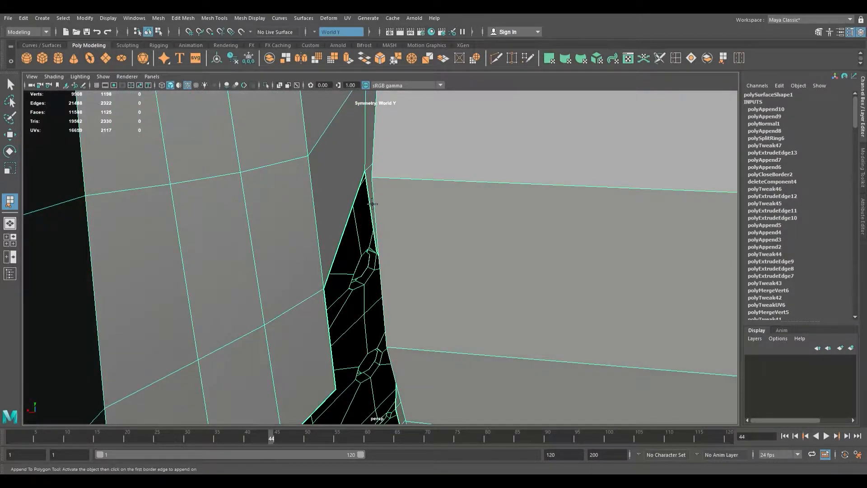
pyautogui.click(330, 314)
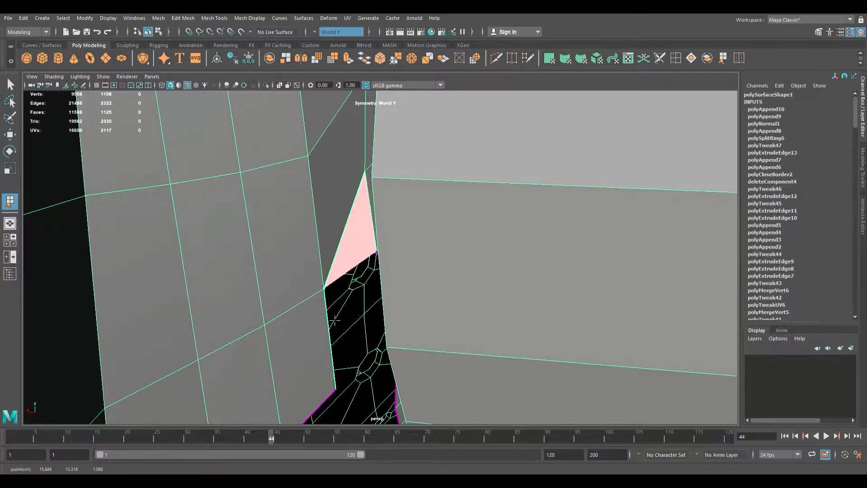
pyautogui.press('Return')
# Step: Try to append a polygon across the lining gap on the opposite side of the tongue, and undo it
pyautogui.scroll(-10, 360, 292)
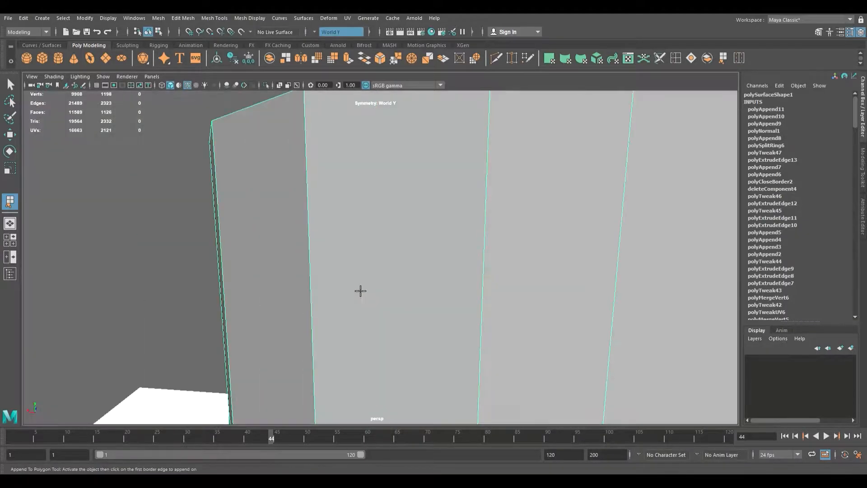
pyautogui.keyDown('alt'); pyautogui.moveTo(362, 296); pyautogui.dragTo(335, 329); pyautogui.keyUp('alt')
pyautogui.keyDown('alt'); pyautogui.moveTo(429, 322); pyautogui.dragTo(326, 180); pyautogui.keyUp('alt')
pyautogui.scroll(10, 317, 325)
pyautogui.click(338, 186)
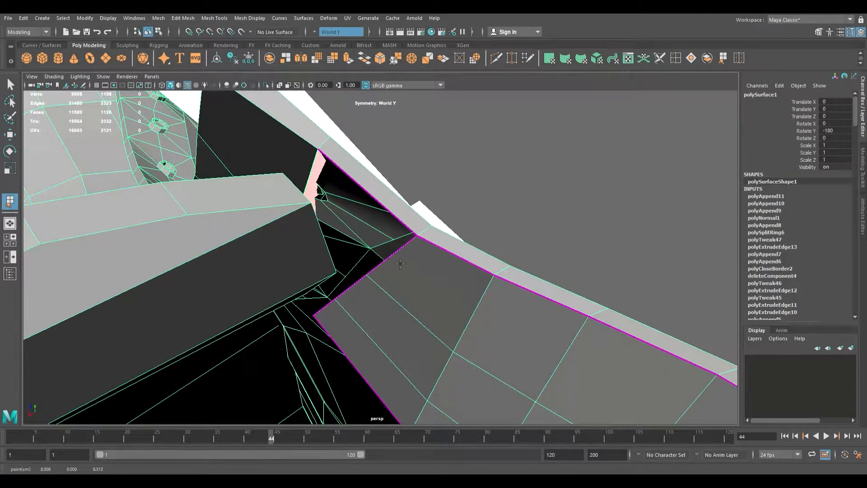
pyautogui.scroll(5, 396, 262)
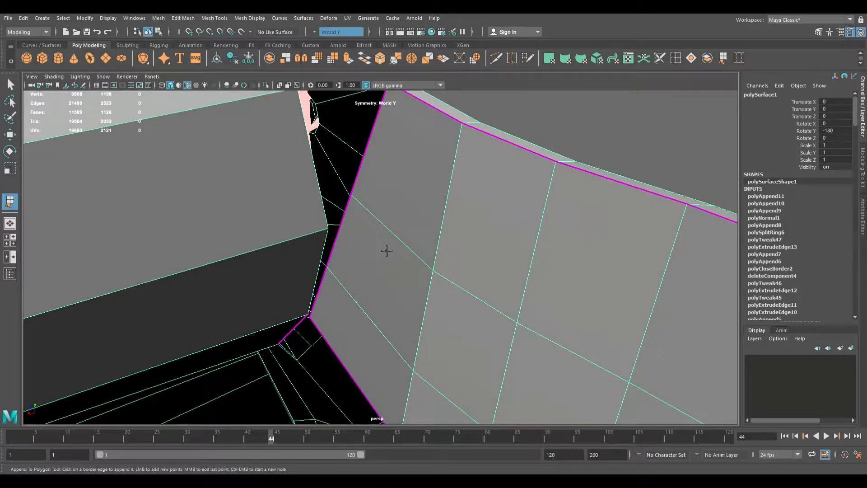
pyautogui.press('q')
pyautogui.keyDown('alt'); pyautogui.moveTo(380, 229); pyautogui.dragTo(370, 256, button='middle'); pyautogui.keyUp('alt')
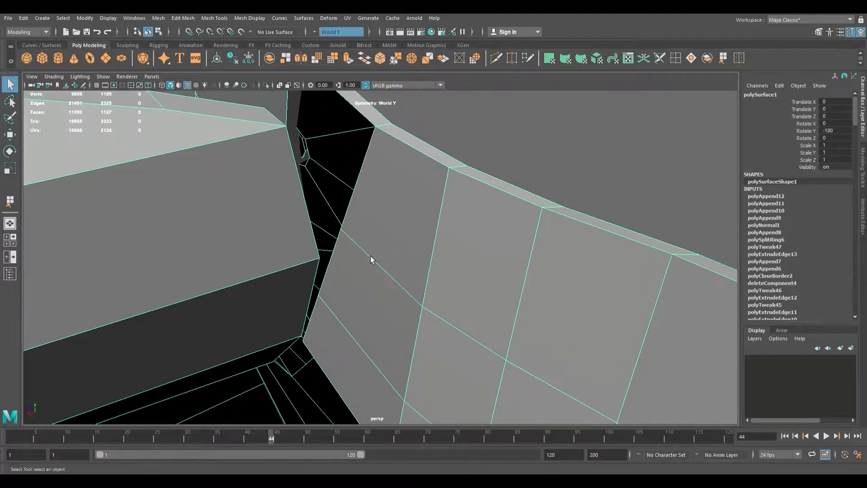
pyautogui.hotkey('ctrl', 'z')
# Step: Append a polygon closing the upper gap between the lining and the eyelet flap on the opposite side
pyautogui.keyDown('alt'); pyautogui.moveTo(361, 182); pyautogui.dragTo(370, 220, button='middle'); pyautogui.keyUp('alt')
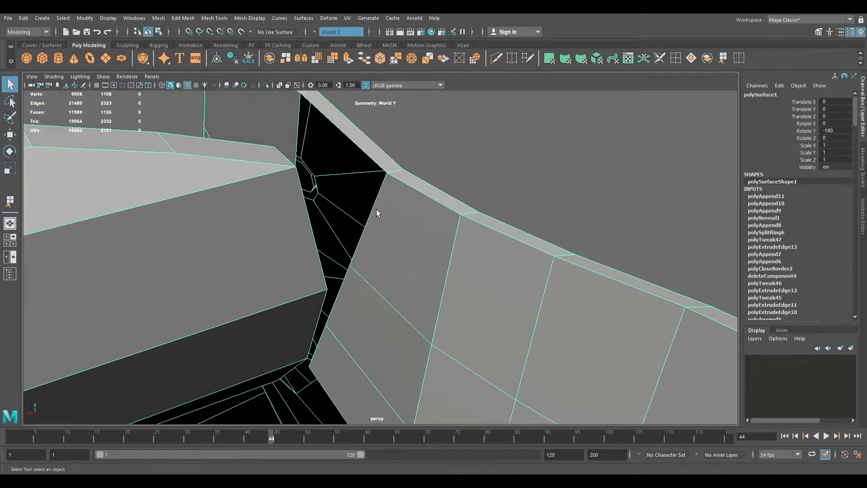
pyautogui.click(9, 200)
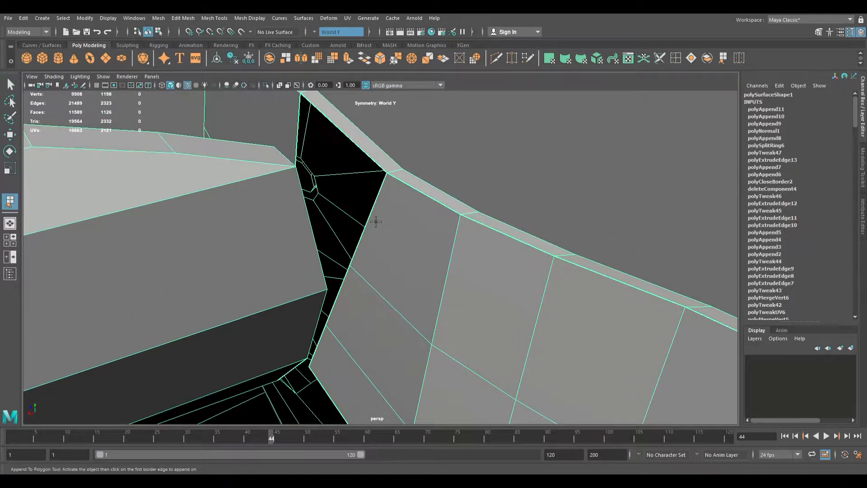
pyautogui.click(304, 126)
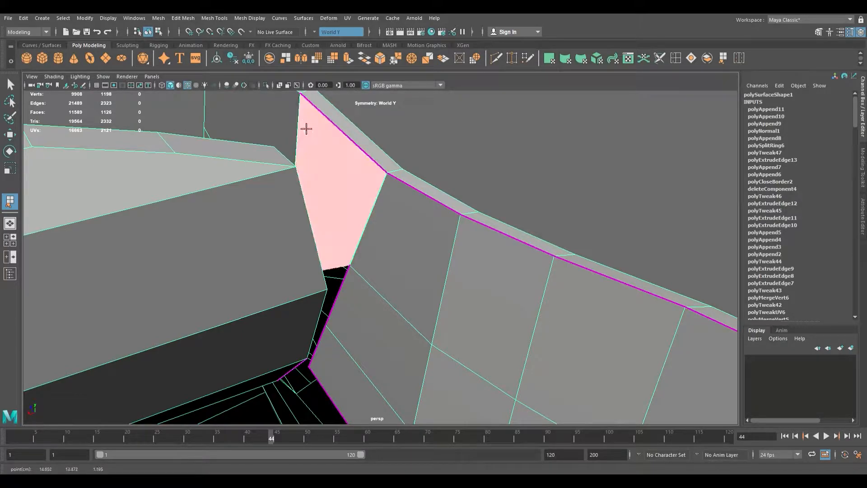
pyautogui.press('Return')
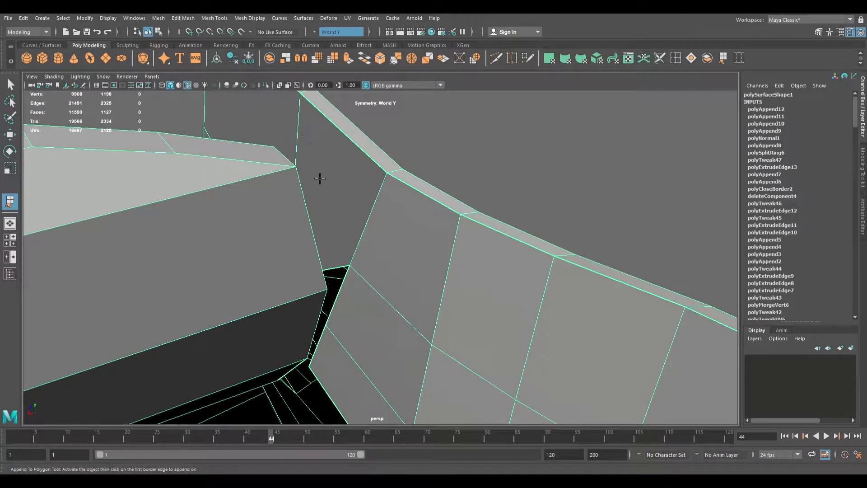
# Step: Append two more polygons down the opposite gap, between the lining's border edge and the tongue
pyautogui.keyDown('alt'); pyautogui.moveTo(320, 176); pyautogui.dragTo(408, 236); pyautogui.keyUp('alt')
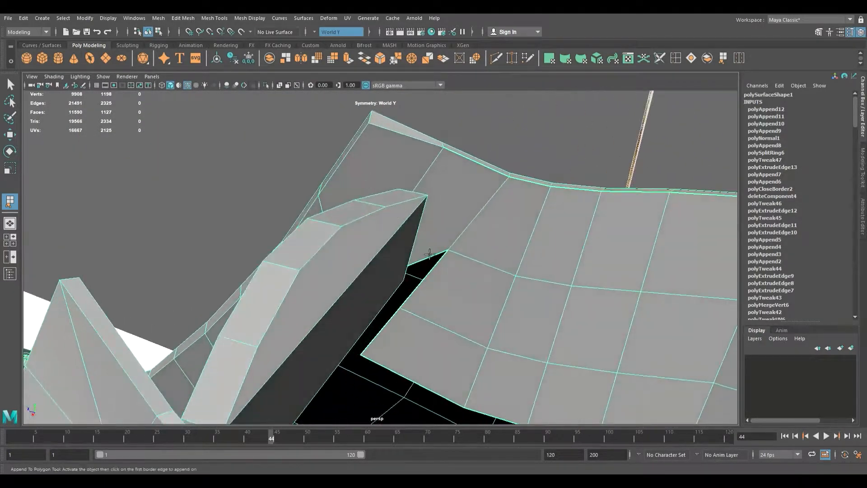
pyautogui.keyDown('alt'); pyautogui.moveTo(432, 286); pyautogui.dragTo(384, 307); pyautogui.keyUp('alt')
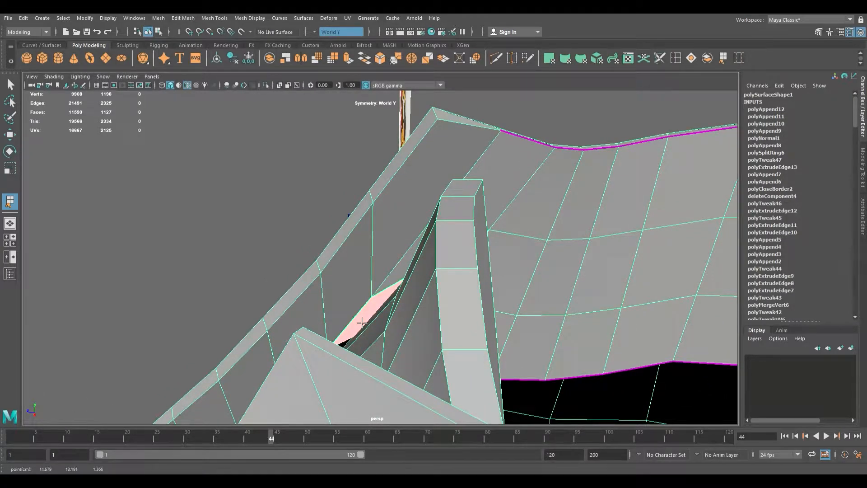
pyautogui.press('q')
pyautogui.keyDown('alt'); pyautogui.moveTo(375, 309); pyautogui.dragTo(365, 337); pyautogui.keyUp('alt')
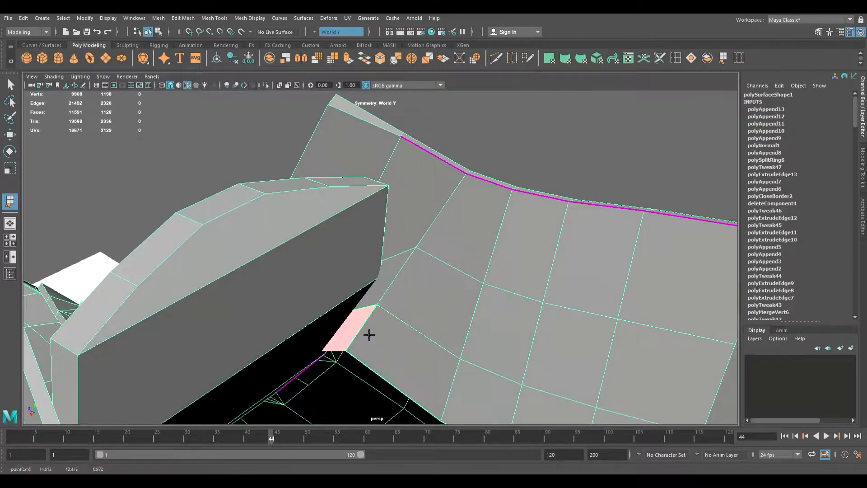
pyautogui.press('q')
pyautogui.keyDown('alt'); pyautogui.moveTo(373, 334); pyautogui.dragTo(369, 315); pyautogui.keyUp('alt')
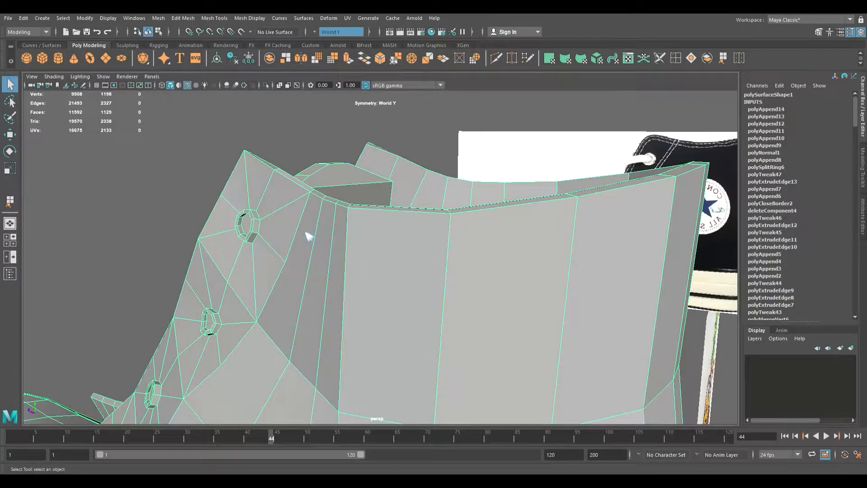
# Step: Insert two evenly spaced vertical edge loops across the inner side of the tongue
pyautogui.scroll(-3, 340, 224)
pyautogui.keyDown('alt'); pyautogui.moveTo(339, 242); pyautogui.dragTo(305, 266); pyautogui.keyUp('alt')
pyautogui.scroll(8, 305, 266)
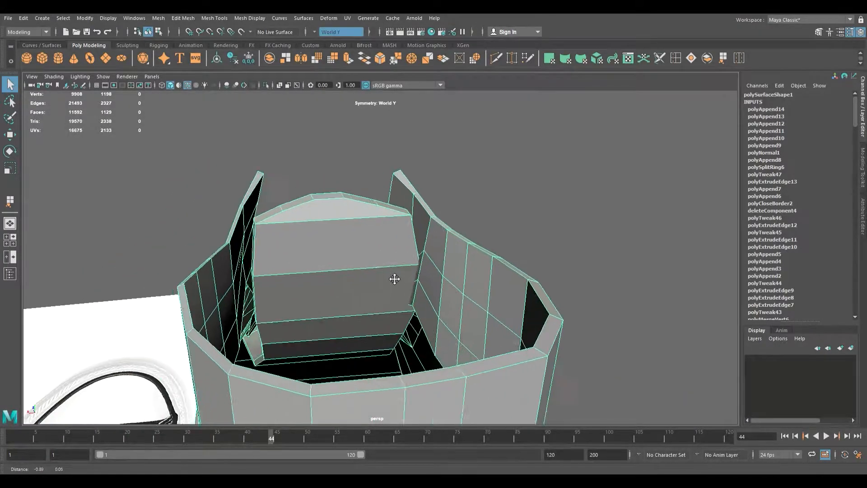
pyautogui.keyDown('alt'); pyautogui.moveTo(399, 267); pyautogui.dragTo(388, 272); pyautogui.keyUp('alt')
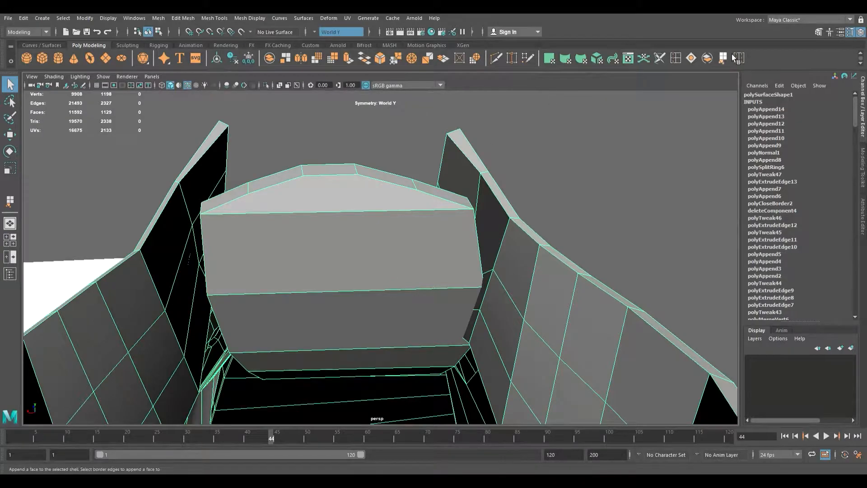
pyautogui.moveTo(408, 228)
pyautogui.keyDown('alt'); pyautogui.mouseDown()
pyautogui.moveTo(411, 238)
pyautogui.moveTo(410, 230)
pyautogui.mouseUp(); pyautogui.keyUp('alt')
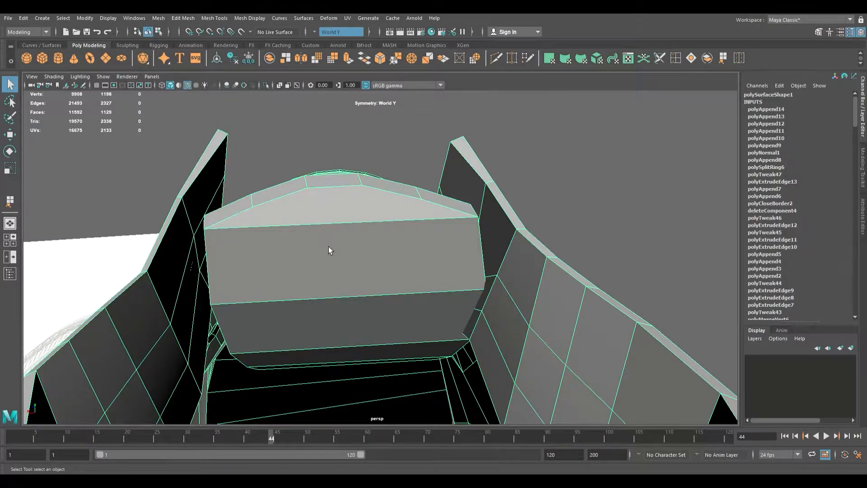
pyautogui.click(680, 64)
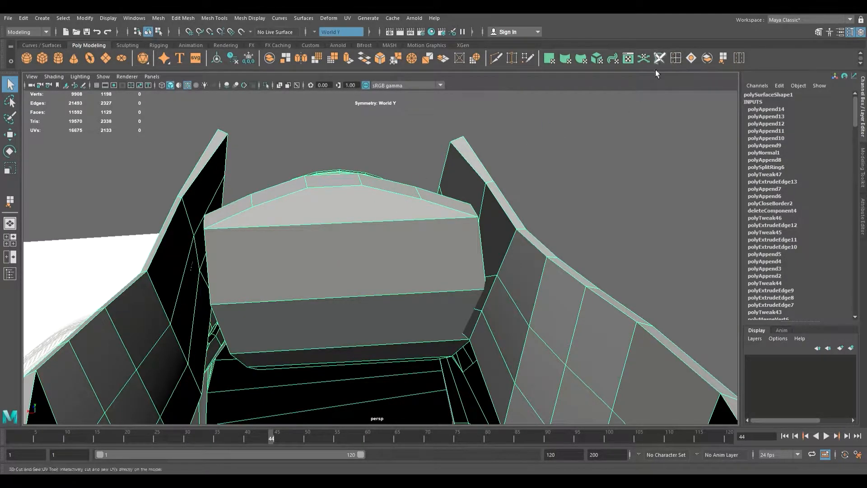
pyautogui.click(316, 228)
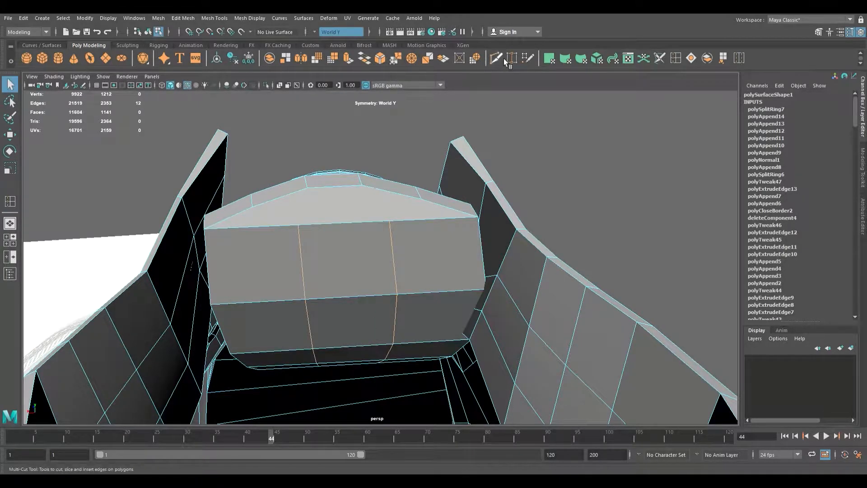
# Step: Cut two edges with Multi-Cut from the tongue's new vertical loops up to the vertices on its top rim
pyautogui.click(312, 193)
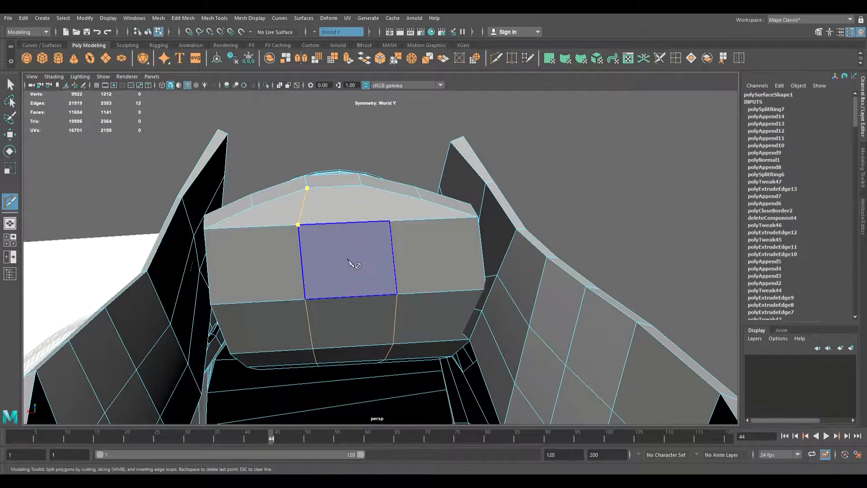
pyautogui.press('g')
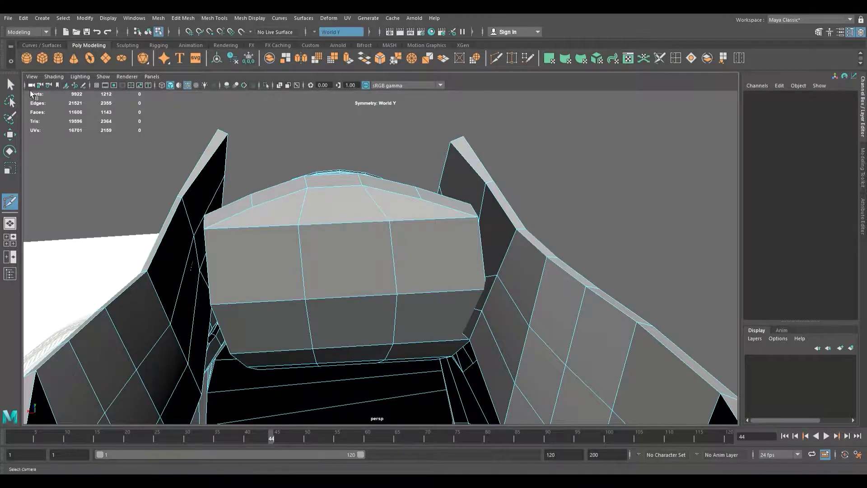
pyautogui.keyDown('alt'); pyautogui.moveTo(342, 301); pyautogui.dragTo(356, 275); pyautogui.keyUp('alt')
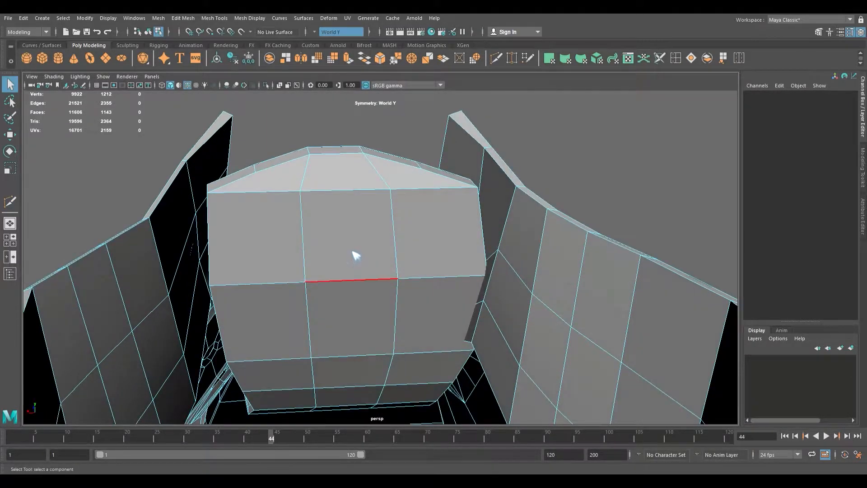
pyautogui.doubleClick(356, 257)
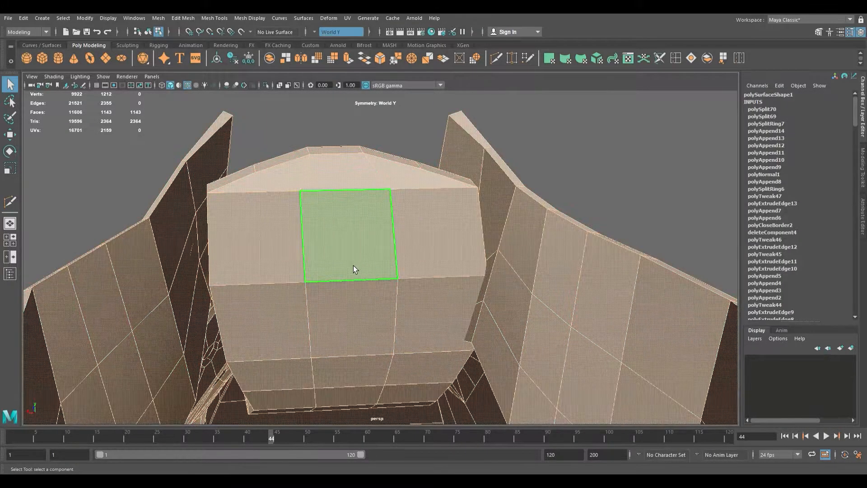
pyautogui.scroll(-4, 363, 359)
pyautogui.click(378, 345)
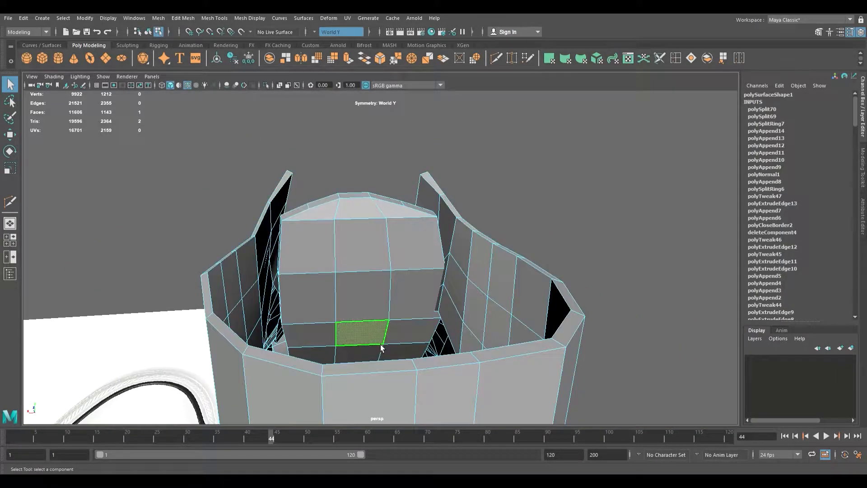
pyautogui.click(350, 169)
# Step: Examine the tongue's inner faces and their lower end inside the shoe by picking individual faces from several angles
pyautogui.keyDown('alt'); pyautogui.moveTo(335, 243); pyautogui.dragTo(353, 285); pyautogui.keyUp('alt')
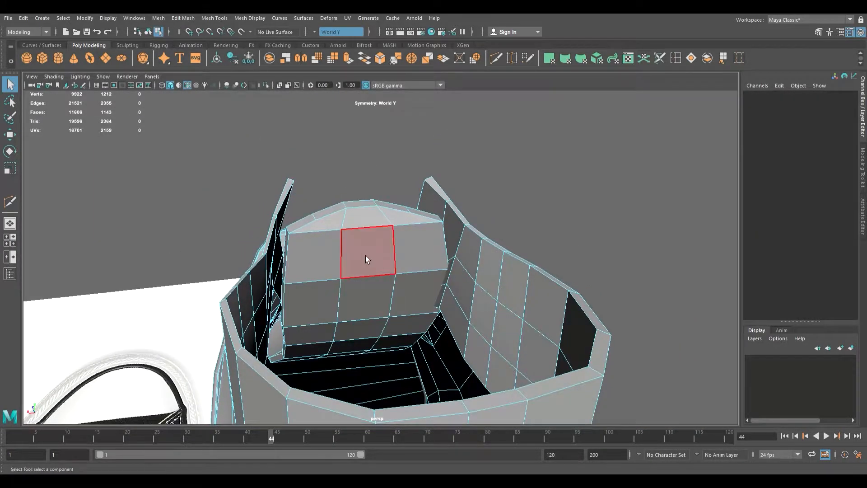
pyautogui.click(369, 266)
pyautogui.press('f')
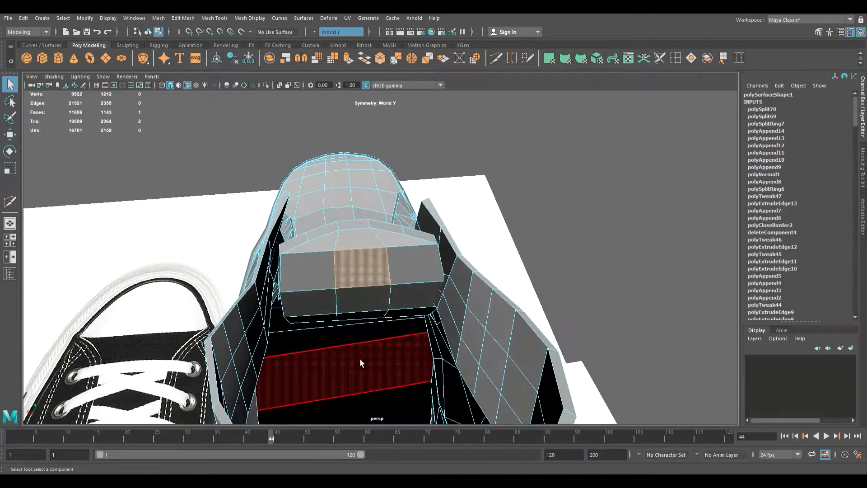
pyautogui.keyDown('alt'); pyautogui.moveTo(358, 361); pyautogui.dragTo(377, 237, button='middle'); pyautogui.keyUp('alt')
pyautogui.scroll(-5, 376, 236)
pyautogui.keyDown('alt'); pyautogui.moveTo(352, 277); pyautogui.dragTo(470, 178); pyautogui.keyUp('alt')
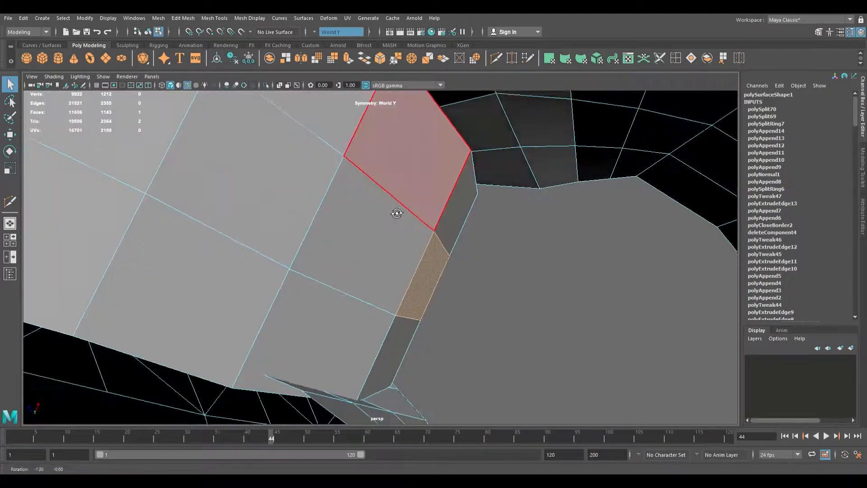
pyautogui.moveTo(397, 209)
pyautogui.keyDown('alt'); pyautogui.mouseDown(button='middle')
pyautogui.moveTo(370, 216)
pyautogui.moveTo(458, 378)
pyautogui.mouseUp(button='middle'); pyautogui.keyUp('alt')
pyautogui.keyDown('alt'); pyautogui.moveTo(295, 270); pyautogui.dragTo(261, 235); pyautogui.keyUp('alt')
pyautogui.keyDown('alt'); pyautogui.moveTo(262, 237); pyautogui.dragTo(261, 279, button='middle'); pyautogui.keyUp('alt')
pyautogui.keyDown('alt'); pyautogui.moveTo(282, 266); pyautogui.dragTo(313, 280); pyautogui.keyUp('alt')
pyautogui.keyDown('alt'); pyautogui.moveTo(326, 273); pyautogui.dragTo(320, 455, button='middle'); pyautogui.keyUp('alt')
pyautogui.keyDown('alt'); pyautogui.moveTo(343, 331); pyautogui.dragTo(357, 303); pyautogui.keyUp('alt')
pyautogui.click(322, 325)
pyautogui.scroll(-3, 322, 326)
pyautogui.scroll(-5, 357, 304)
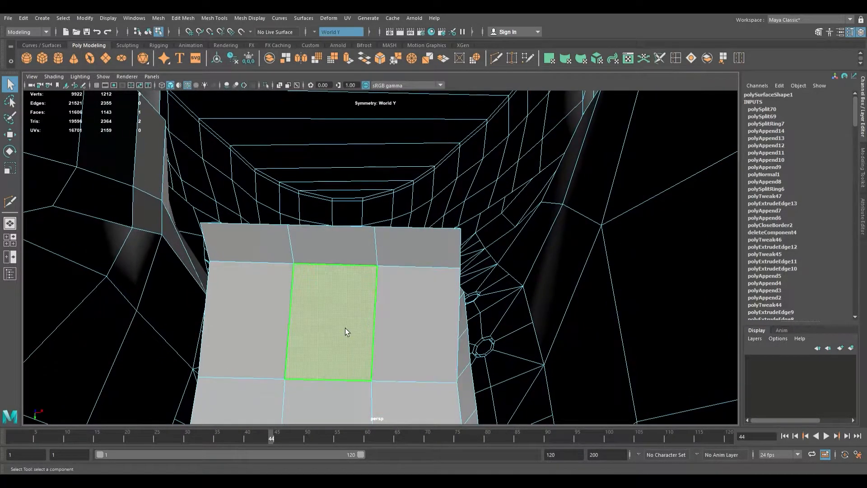
pyautogui.keyDown('shift'); pyautogui.click(375, 359); pyautogui.keyUp('shift')
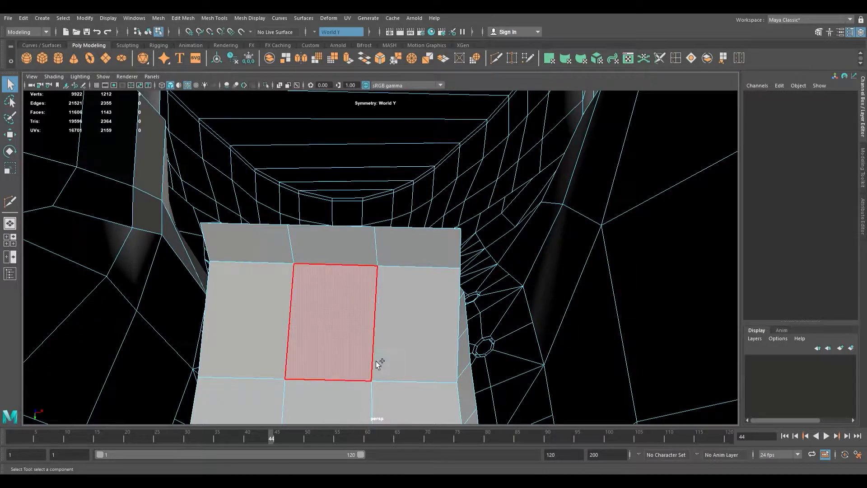
pyautogui.click(335, 320)
pyautogui.keyDown('alt'); pyautogui.moveTo(364, 323); pyautogui.dragTo(280, 282); pyautogui.keyUp('alt')
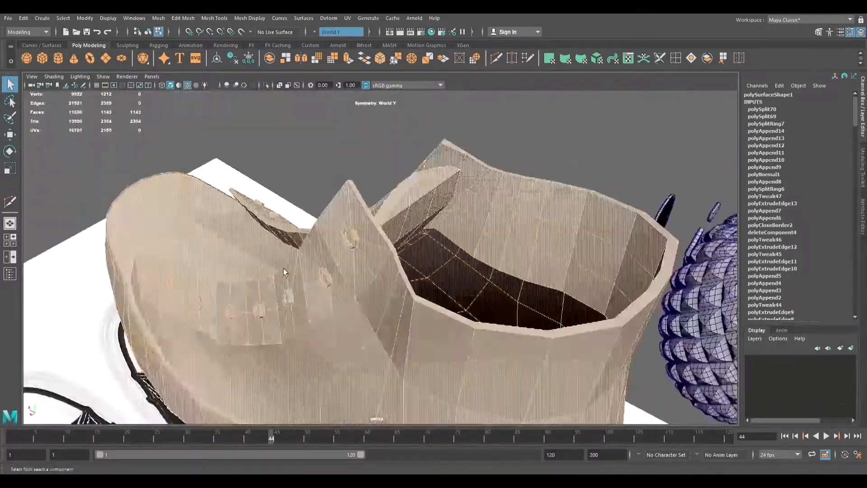
# Step: Switch to object mode and examine the whole shoe from the side and front
pyautogui.press('F8')
pyautogui.scroll(-5, 322, 215)
pyautogui.keyDown('alt'); pyautogui.moveTo(321, 248); pyautogui.dragTo(476, 205); pyautogui.keyUp('alt')
pyautogui.click(477, 205)
pyautogui.keyDown('alt'); pyautogui.moveTo(399, 247); pyautogui.dragTo(461, 246); pyautogui.keyUp('alt')
pyautogui.scroll(6, 419, 309)
pyautogui.keyDown('alt'); pyautogui.moveTo(418, 310); pyautogui.dragTo(304, 294); pyautogui.keyUp('alt')
pyautogui.scroll(-3, 299, 294)
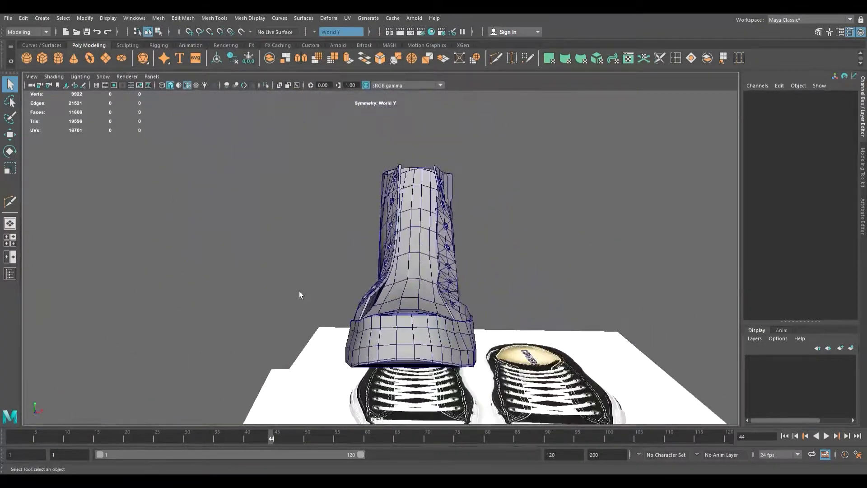
# Step: Preview the shoe smoothed and examine the eyelet flaps, toe and sole edge up close
pyautogui.click(405, 279)
pyautogui.keyDown('alt'); pyautogui.moveTo(404, 280); pyautogui.dragTo(355, 300); pyautogui.keyUp('alt')
pyautogui.click(318, 161)
pyautogui.keyDown('alt'); pyautogui.moveTo(319, 158); pyautogui.dragTo(476, 311); pyautogui.keyUp('alt')
pyautogui.scroll(4, 368, 244)
pyautogui.keyDown('alt'); pyautogui.moveTo(368, 242); pyautogui.dragTo(410, 268); pyautogui.keyUp('alt')
pyautogui.scroll(5, 410, 267)
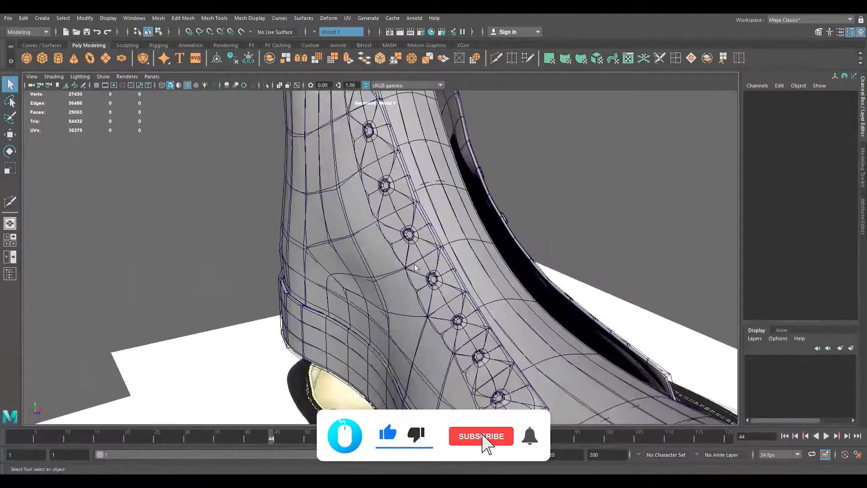
pyautogui.keyDown('alt'); pyautogui.moveTo(316, 227); pyautogui.dragTo(303, 208); pyautogui.keyUp('alt')
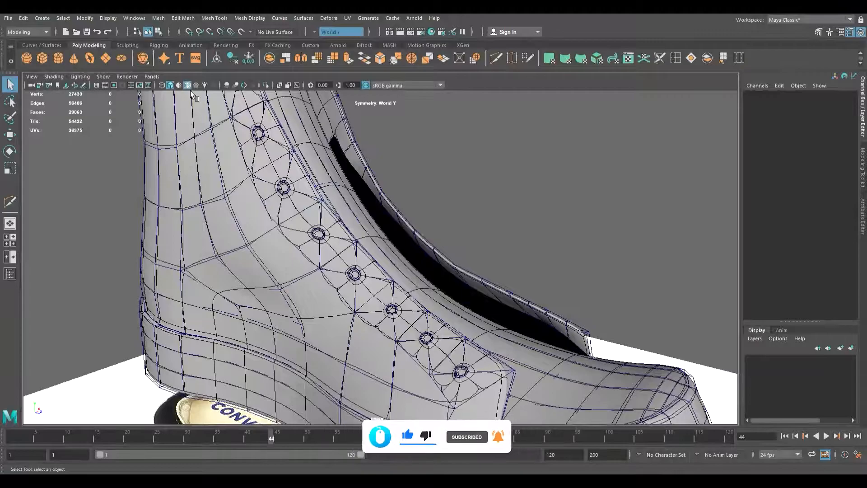
pyautogui.press('1')
pyautogui.keyDown('alt'); pyautogui.moveTo(335, 296); pyautogui.dragTo(348, 181); pyautogui.keyUp('alt')
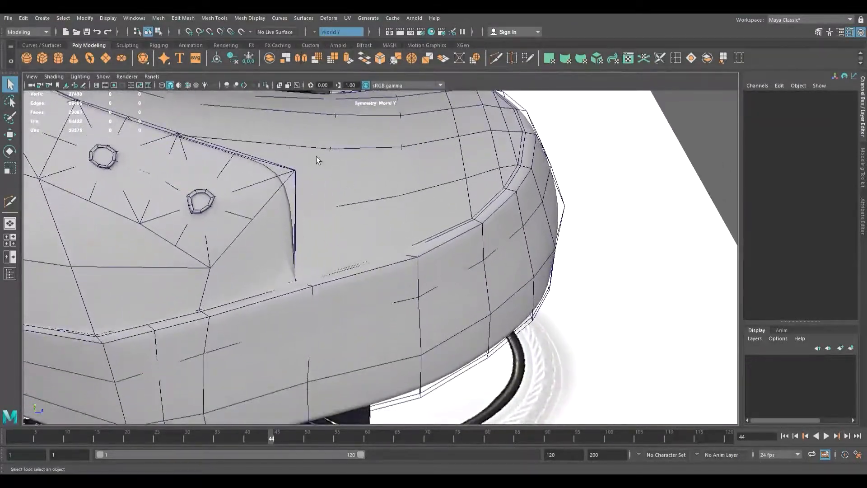
pyautogui.click(174, 88)
pyautogui.click(173, 88)
# Step: Turn off smooth preview and insert an edge loop just below the upper edge of the sole's side wall
pyautogui.click(429, 226)
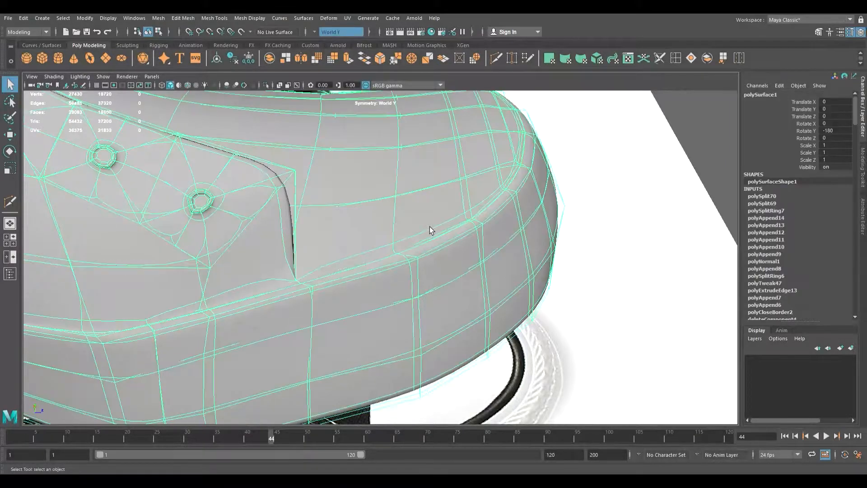
pyautogui.press('1')
pyautogui.keyDown('alt'); pyautogui.moveTo(429, 226); pyautogui.dragTo(459, 231); pyautogui.keyUp('alt')
pyautogui.keyDown('alt'); pyautogui.moveTo(425, 293); pyautogui.dragTo(489, 325, button='right'); pyautogui.keyUp('alt')
pyautogui.keyDown('alt'); pyautogui.moveTo(489, 325); pyautogui.dragTo(493, 302, button='middle'); pyautogui.keyUp('alt')
pyautogui.keyDown('alt'); pyautogui.moveTo(487, 299); pyautogui.dragTo(475, 297); pyautogui.keyUp('alt')
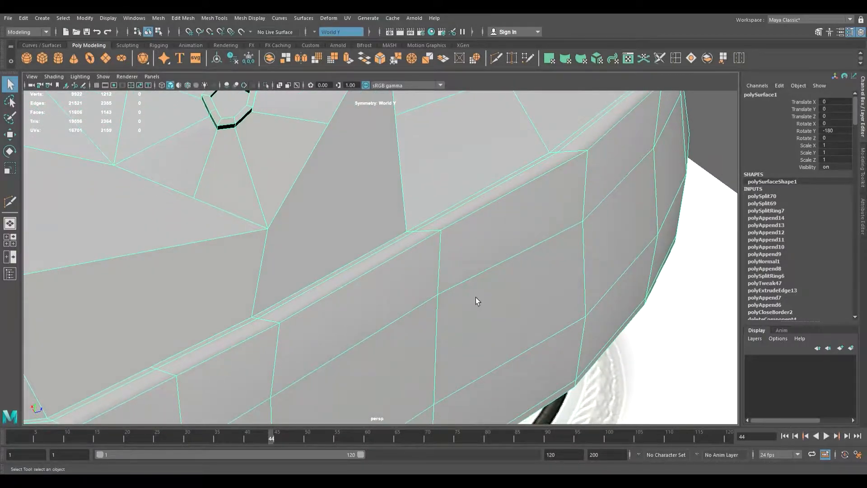
pyautogui.click(679, 58)
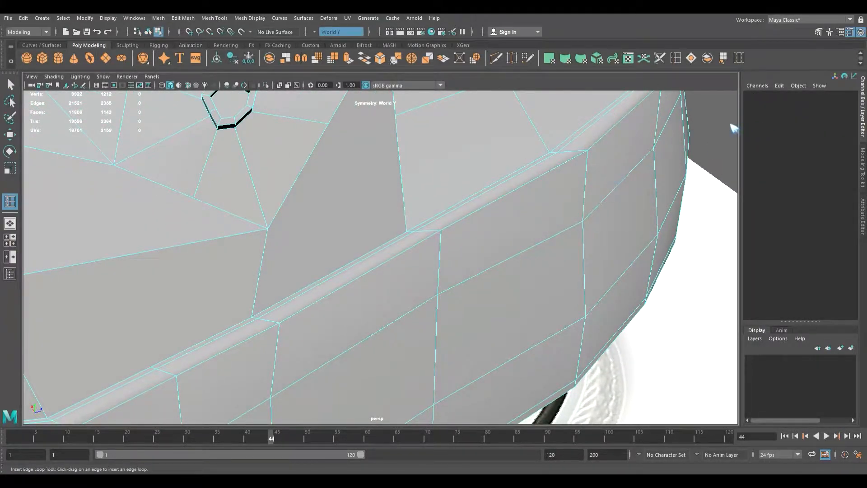
pyautogui.click(446, 237)
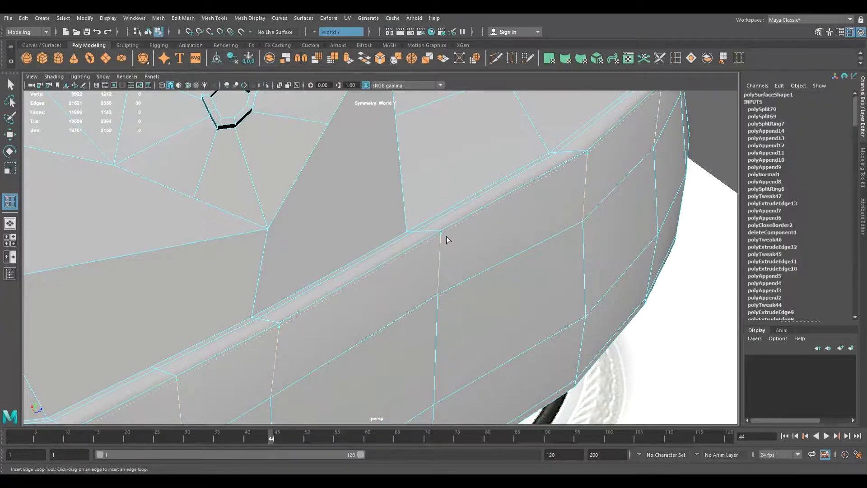
# Step: Insert a lengthwise edge loop across the underside of the sole, close to its outer edge near the toe
pyautogui.keyDown('alt'); pyautogui.moveTo(446, 236); pyautogui.dragTo(470, 210); pyautogui.keyUp('alt')
pyautogui.keyDown('alt'); pyautogui.moveTo(469, 210); pyautogui.dragTo(342, 351, button='middle'); pyautogui.keyUp('alt')
pyautogui.keyDown('alt'); pyautogui.moveTo(365, 325); pyautogui.dragTo(259, 310); pyautogui.keyUp('alt')
pyautogui.scroll(-3, 259, 310)
pyautogui.keyDown('alt'); pyautogui.moveTo(291, 252); pyautogui.dragTo(336, 274, button='middle'); pyautogui.keyUp('alt')
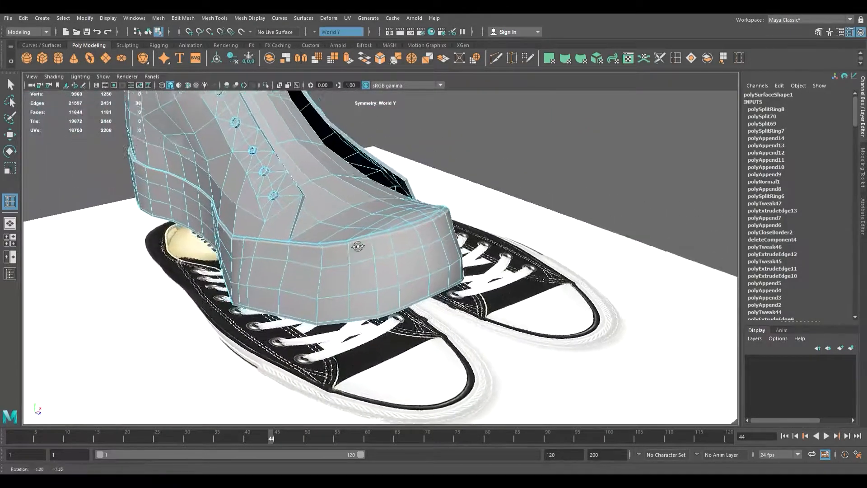
pyautogui.keyDown('alt'); pyautogui.moveTo(358, 246); pyautogui.dragTo(399, 198); pyautogui.keyUp('alt')
pyautogui.keyDown('alt'); pyautogui.moveTo(337, 280); pyautogui.dragTo(544, 373, button='right'); pyautogui.keyUp('alt')
pyautogui.moveTo(404, 326)
pyautogui.keyDown('alt'); pyautogui.mouseDown()
pyautogui.moveTo(404, 298)
pyautogui.moveTo(361, 331)
pyautogui.moveTo(390, 326)
pyautogui.mouseUp(); pyautogui.keyUp('alt')
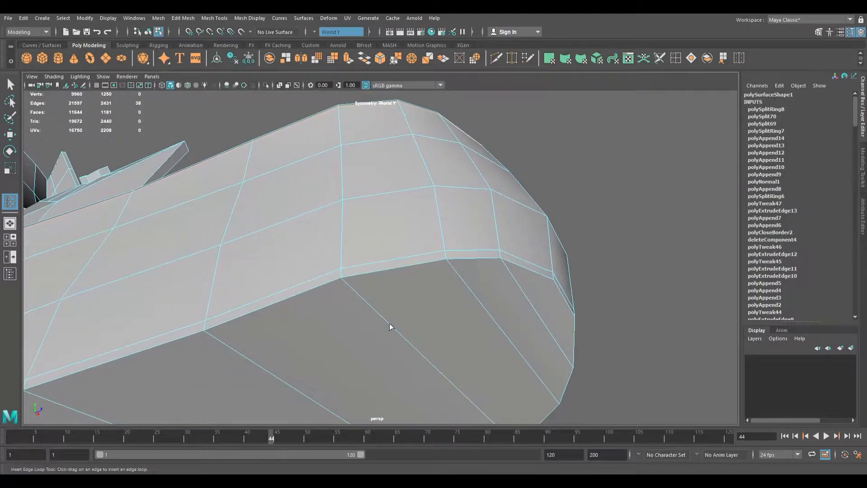
pyautogui.click(353, 287)
pyautogui.keyDown('alt'); pyautogui.moveTo(352, 288); pyautogui.dragTo(377, 281); pyautogui.keyUp('alt')
pyautogui.scroll(-4, 312, 321)
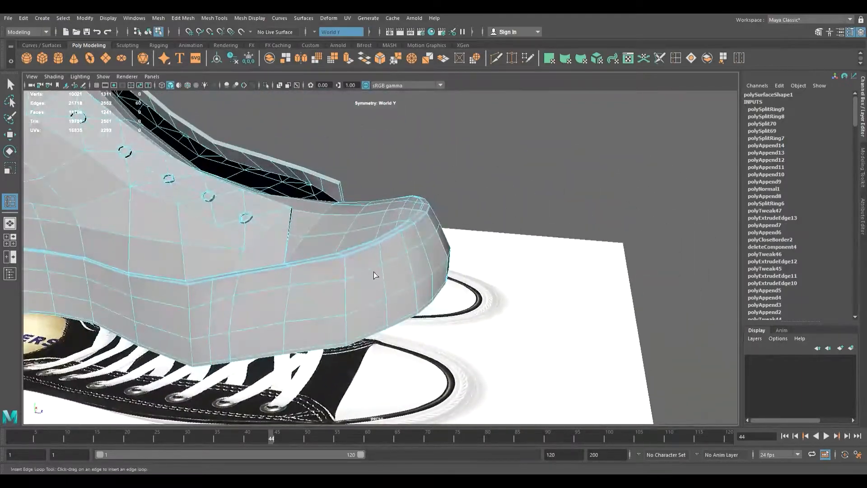
# Step: Return to object mode, turn on smooth preview for the shoe and leave the edge loop tool
pyautogui.click(446, 212)
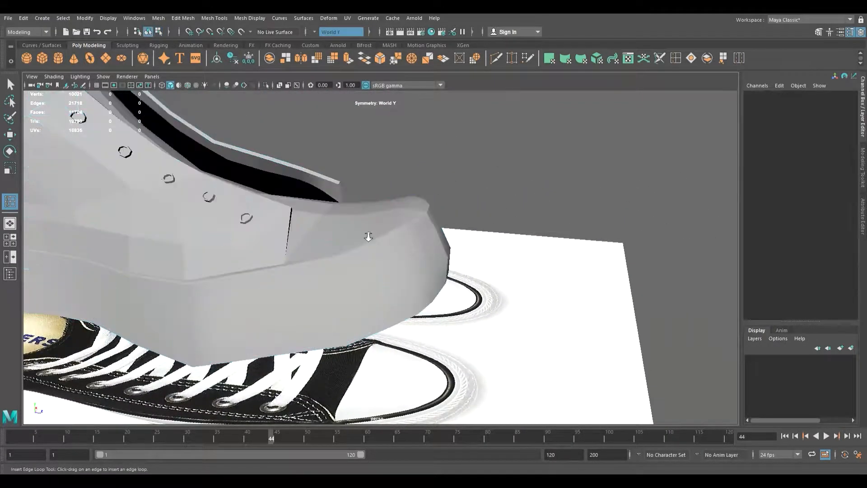
pyautogui.scroll(-4, 361, 236)
pyautogui.keyDown('alt'); pyautogui.moveTo(264, 239); pyautogui.dragTo(352, 283, button='middle'); pyautogui.keyUp('alt')
pyautogui.keyDown('alt'); pyautogui.moveTo(352, 284); pyautogui.dragTo(434, 290); pyautogui.keyUp('alt')
pyautogui.click(359, 276)
pyautogui.keyDown('alt'); pyautogui.moveTo(359, 277); pyautogui.dragTo(410, 294); pyautogui.keyUp('alt')
pyautogui.click(393, 212)
pyautogui.click(363, 295)
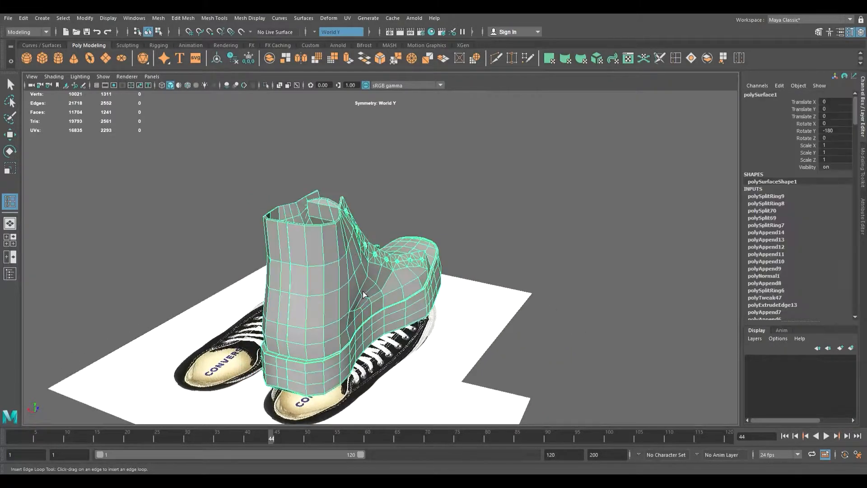
pyautogui.press('3')
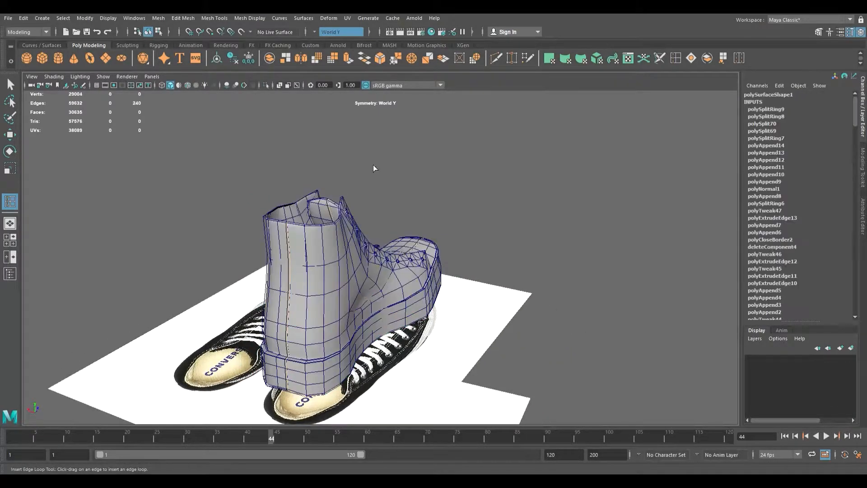
pyautogui.click(378, 177)
pyautogui.press('q')
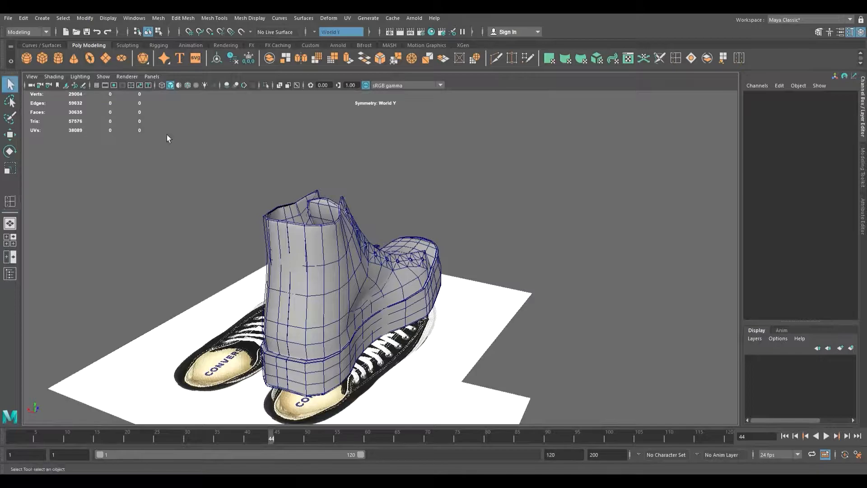
# Step: Examine the smoothed shoe's heel, shaft and inner opening for the effect of the lengthwise edge loop
pyautogui.keyDown('alt'); pyautogui.moveTo(335, 264); pyautogui.dragTo(381, 273); pyautogui.keyUp('alt')
pyautogui.click(358, 284)
pyautogui.keyDown('ctrl'); pyautogui.click(381, 273); pyautogui.keyUp('ctrl')
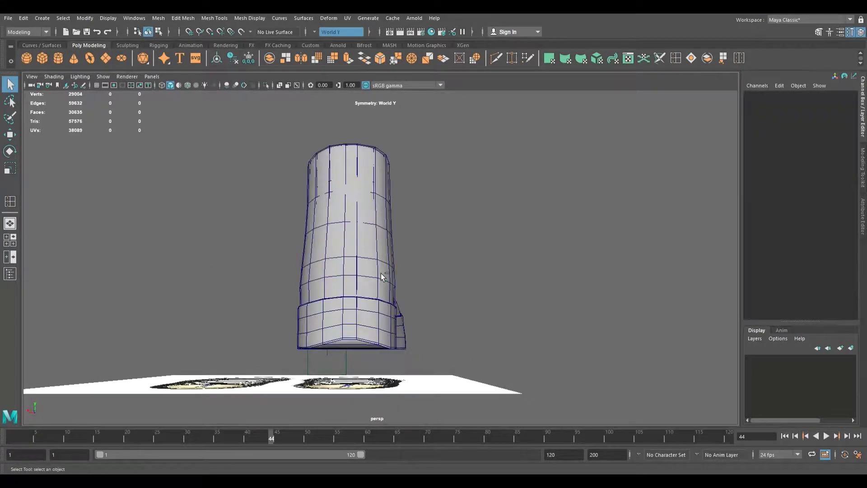
pyautogui.hotkey('ctrl', 'z')
pyautogui.keyDown('ctrl'); pyautogui.click(381, 273); pyautogui.keyUp('ctrl')
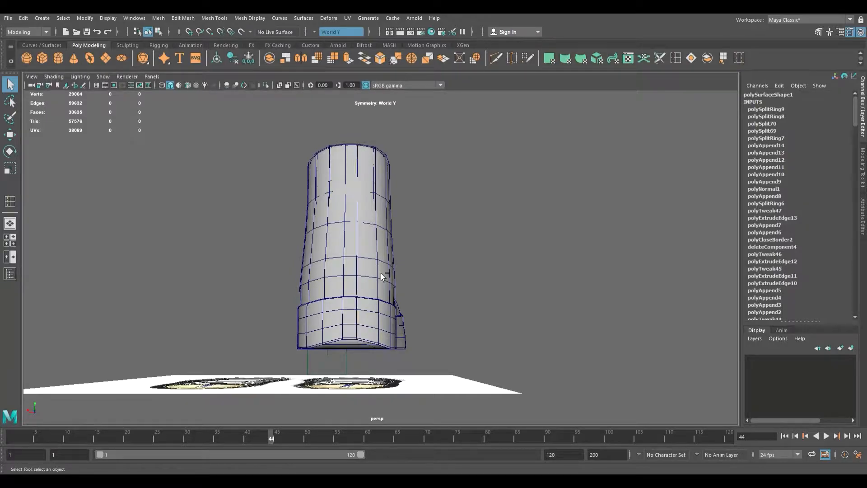
pyautogui.moveTo(381, 273)
pyautogui.keyDown('alt'); pyautogui.mouseDown()
pyautogui.moveTo(366, 282)
pyautogui.moveTo(352, 257)
pyautogui.moveTo(368, 280)
pyautogui.mouseUp(); pyautogui.keyUp('alt')
pyautogui.click(356, 268)
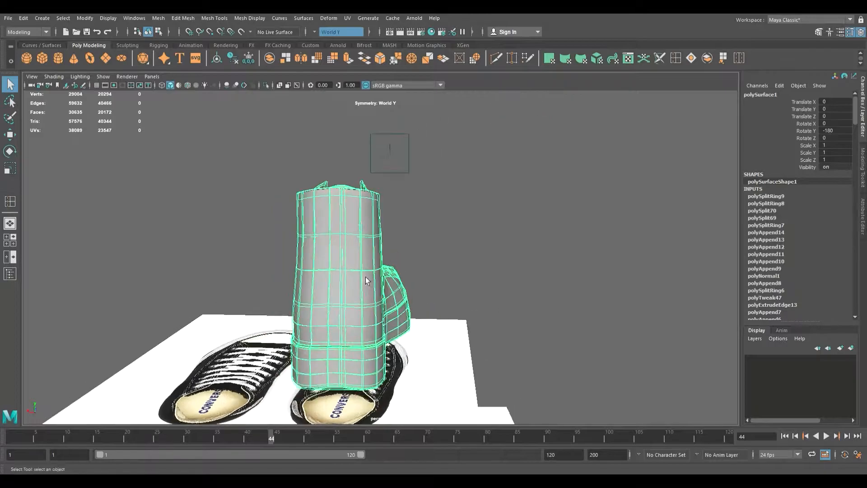
pyautogui.keyDown('alt'); pyautogui.moveTo(368, 281); pyautogui.dragTo(411, 311, button='right'); pyautogui.keyUp('alt')
pyautogui.keyDown('alt'); pyautogui.moveTo(412, 311); pyautogui.dragTo(440, 343); pyautogui.keyUp('alt')
# Step: Undo the lengthwise edge loop inserted across the underside of the sole
pyautogui.hotkey('ctrl', 'z')
pyautogui.hotkey('ctrl', 'z')
pyautogui.hotkey('ctrl', 'z')
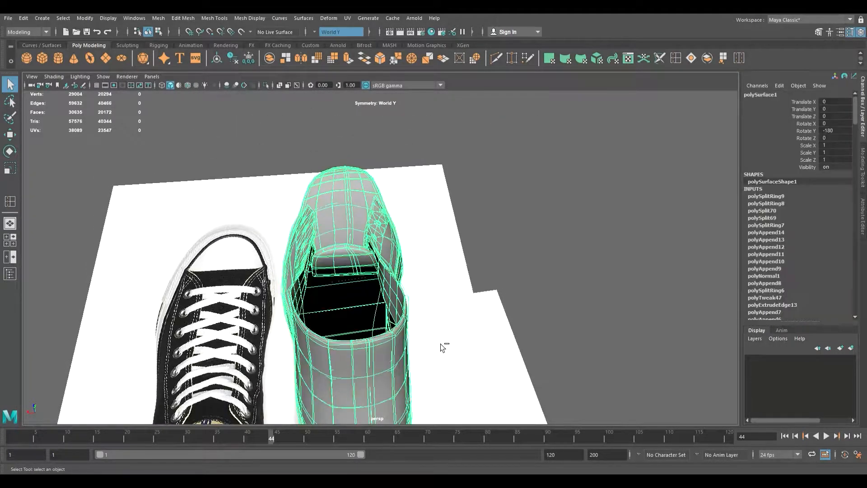
pyautogui.hotkey('ctrl', 'z')
pyautogui.hotkey('ctrl', 'z')
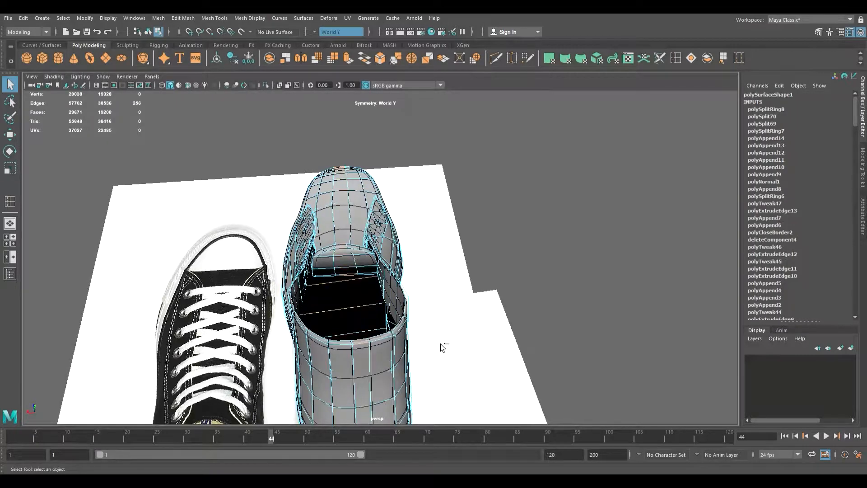
# Step: Return to object mode and examine the smoothed toe, tongue and eyelet flaps from the front and side
pyautogui.keyDown('alt'); pyautogui.moveTo(434, 333); pyautogui.dragTo(271, 266); pyautogui.keyUp('alt')
pyautogui.click(9, 84)
pyautogui.keyDown('alt'); pyautogui.moveTo(248, 354); pyautogui.dragTo(409, 252); pyautogui.keyUp('alt')
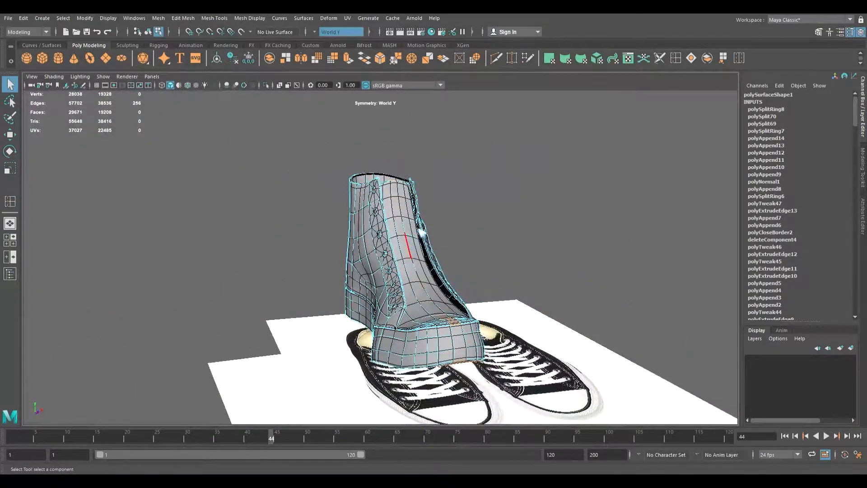
pyautogui.click(421, 233)
pyautogui.click(475, 221)
pyautogui.keyDown('alt'); pyautogui.moveTo(481, 233); pyautogui.dragTo(489, 283); pyautogui.keyUp('alt')
pyautogui.scroll(4, 421, 267)
pyautogui.keyDown('alt'); pyautogui.moveTo(476, 289); pyautogui.dragTo(373, 285, button='middle'); pyautogui.keyUp('alt')
pyautogui.scroll(5, 369, 285)
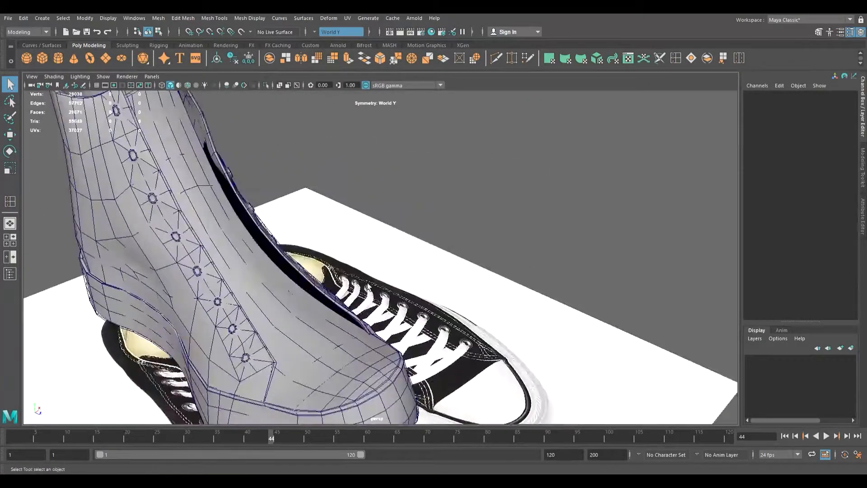
pyautogui.keyDown('alt'); pyautogui.moveTo(359, 292); pyautogui.dragTo(332, 302); pyautogui.keyUp('alt')
pyautogui.keyDown('alt'); pyautogui.moveTo(332, 302); pyautogui.dragTo(382, 230, button='middle'); pyautogui.keyUp('alt')
pyautogui.keyDown('alt'); pyautogui.moveTo(357, 239); pyautogui.dragTo(377, 266); pyautogui.keyUp('alt')
pyautogui.scroll(4, 342, 264)
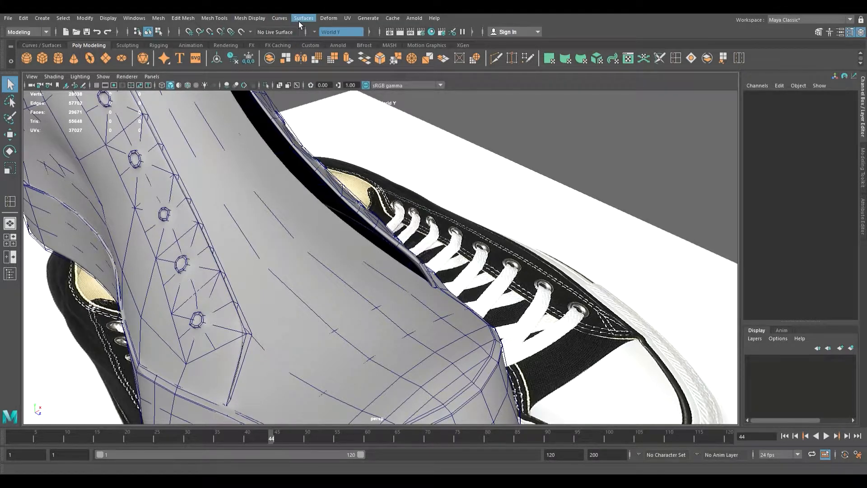
# Step: Compare the eyelets and tongue with the lacing in the reference sneaker image, and select the shoe mesh
pyautogui.scroll(-5, 406, 123)
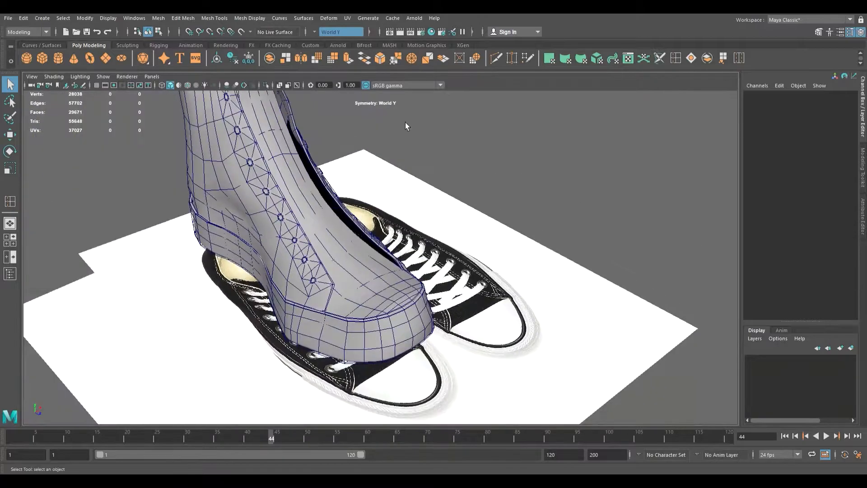
pyautogui.scroll(-4, 406, 126)
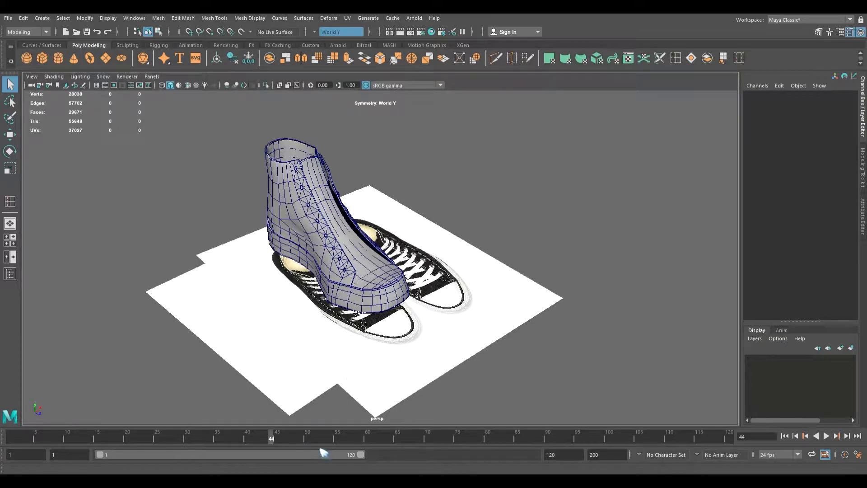
pyautogui.scroll(-3, 365, 293)
pyautogui.keyDown('alt'); pyautogui.moveTo(366, 295); pyautogui.dragTo(289, 339); pyautogui.keyUp('alt')
pyautogui.scroll(3, 370, 367)
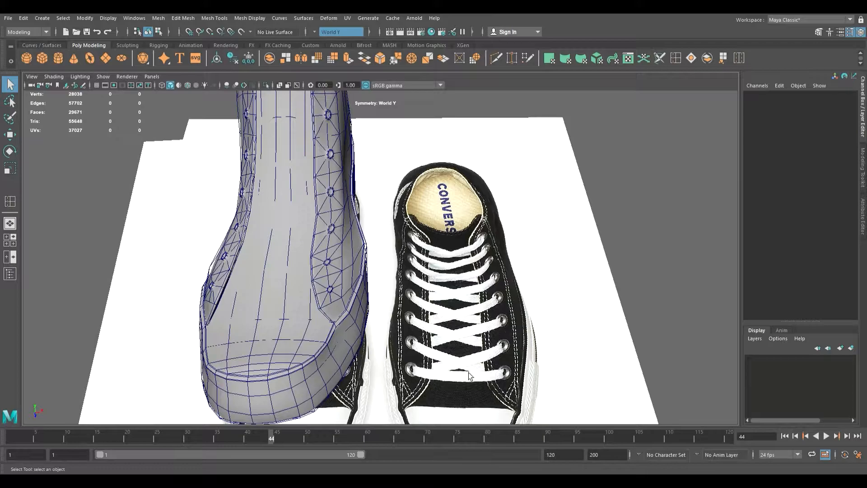
pyautogui.scroll(2, 343, 317)
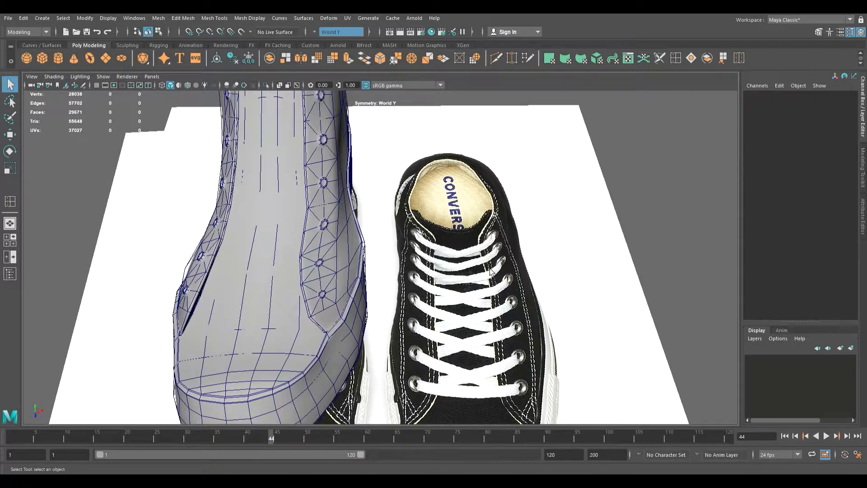
pyautogui.keyDown('alt'); pyautogui.moveTo(343, 232); pyautogui.dragTo(244, 273); pyautogui.keyUp('alt')
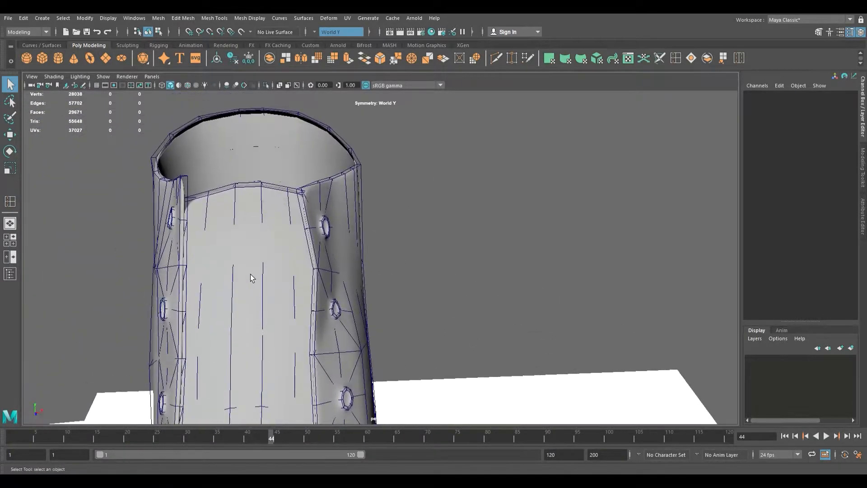
pyautogui.click(261, 277)
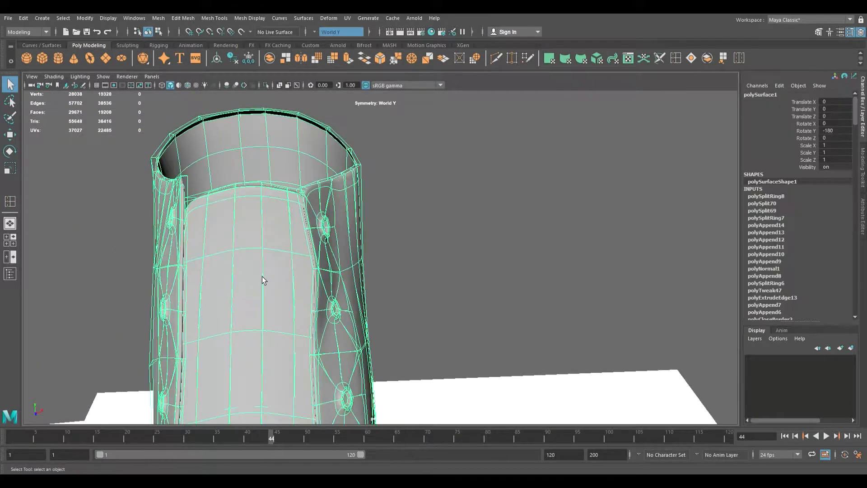
# Step: Turn off the shoe's smooth preview and switch symmetry off, with the upper eyelets in close view
pyautogui.press('1')
pyautogui.keyDown('alt'); pyautogui.moveTo(261, 277); pyautogui.dragTo(196, 261); pyautogui.keyUp('alt')
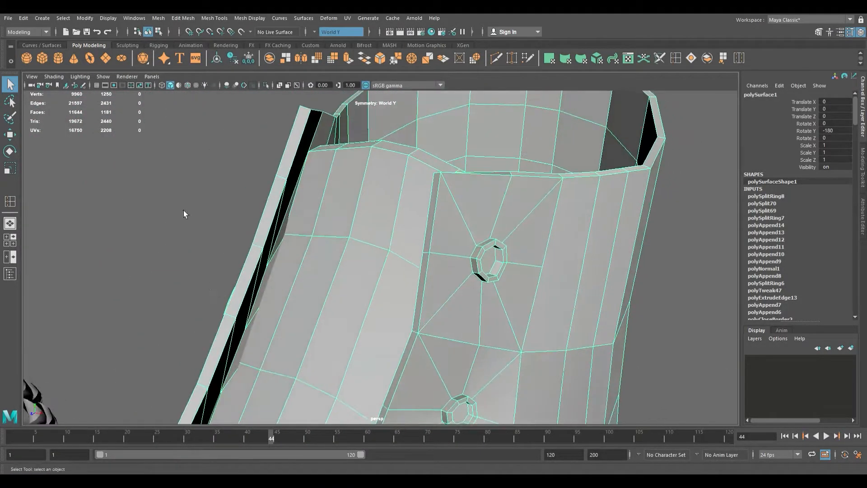
pyautogui.keyDown('alt'); pyautogui.moveTo(331, 205); pyautogui.dragTo(226, 204); pyautogui.keyUp('alt')
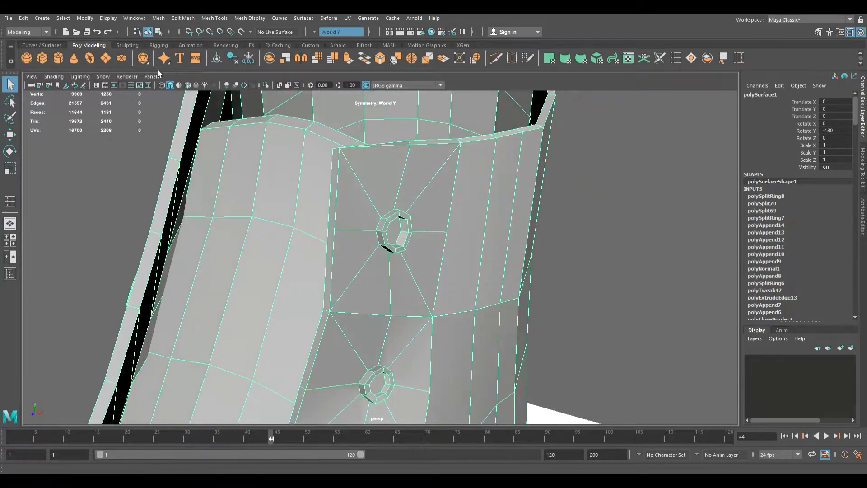
pyautogui.click(315, 33)
pyautogui.click(329, 39)
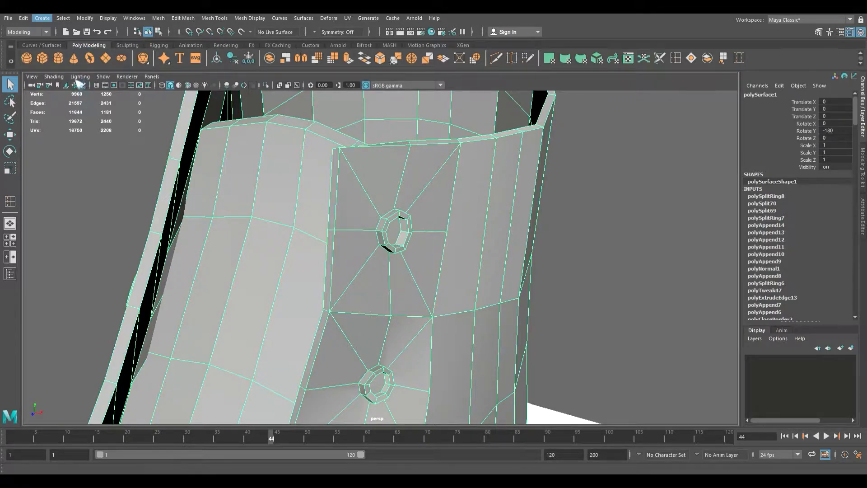
# Step: Try to draw a lace curve with the EP Curve tool beside the upper eyelets
pyautogui.click(191, 104)
pyautogui.click(278, 338)
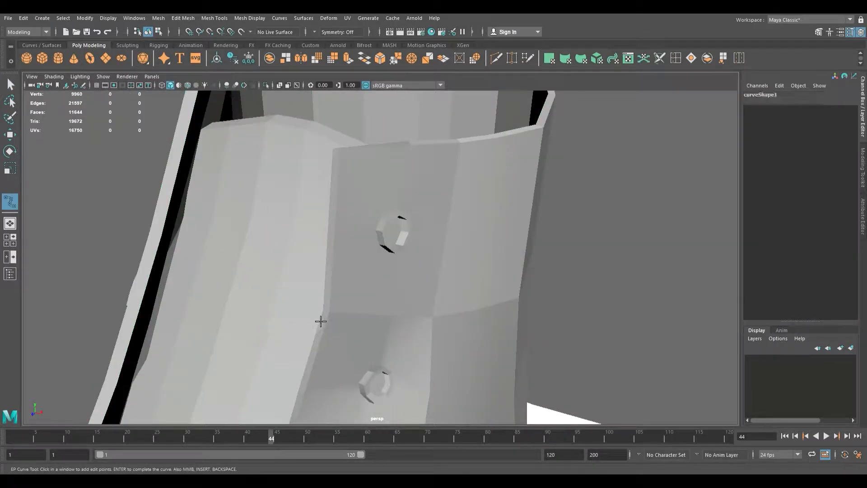
pyautogui.scroll(-4, 401, 272)
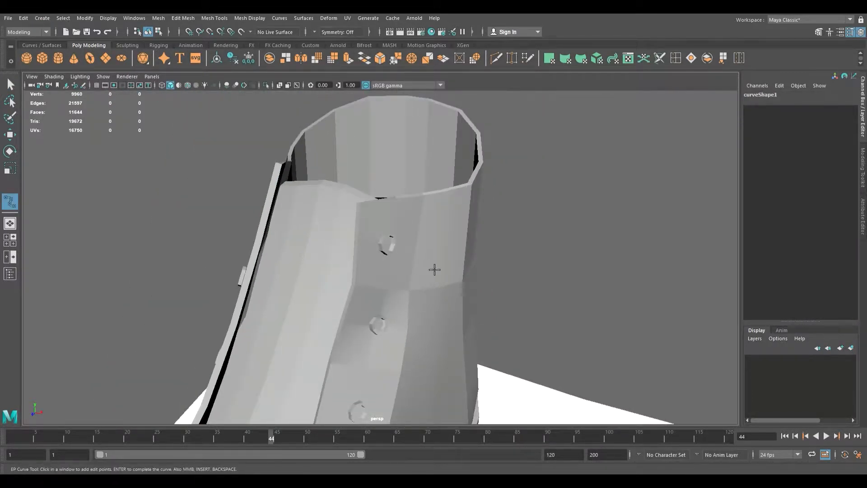
pyautogui.scroll(-2, 418, 256)
pyautogui.moveTo(489, 300)
pyautogui.keyDown('alt'); pyautogui.mouseDown()
pyautogui.moveTo(453, 300)
pyautogui.moveTo(448, 286)
pyautogui.moveTo(349, 288)
pyautogui.moveTo(420, 290)
pyautogui.mouseUp(); pyautogui.keyUp('alt')
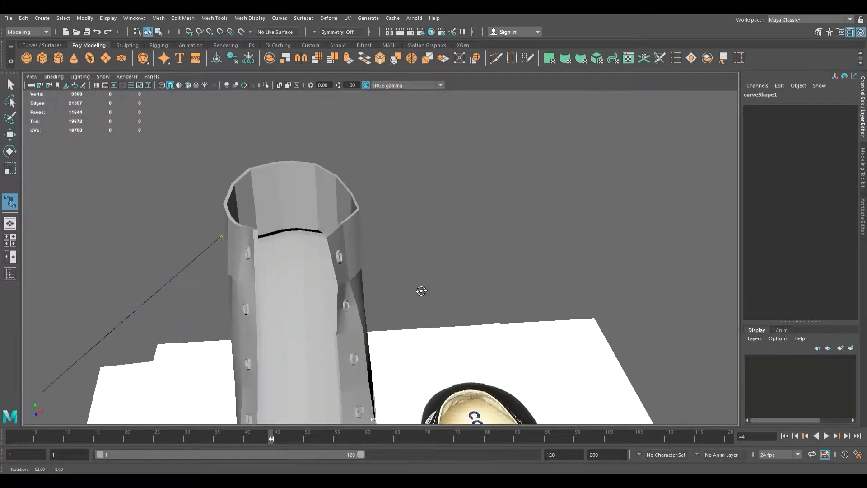
pyautogui.press('BackSpace')
pyautogui.press('BackSpace')
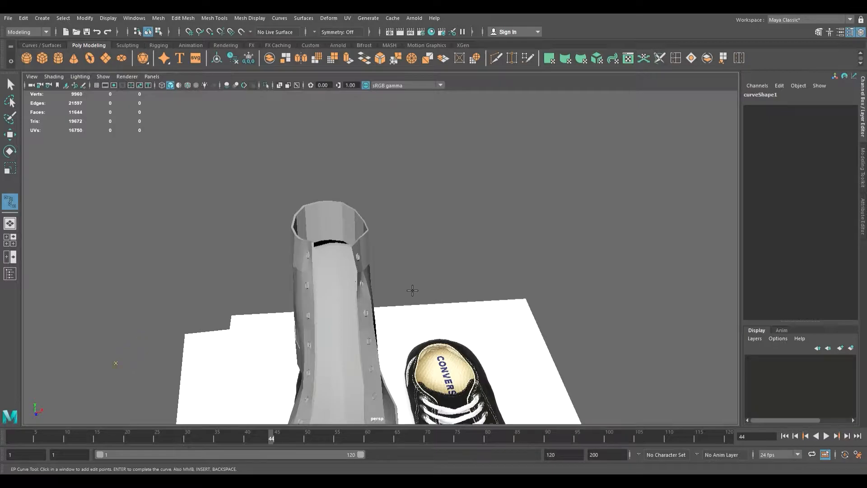
pyautogui.click(377, 296)
pyautogui.keyDown('alt'); pyautogui.moveTo(393, 291); pyautogui.dragTo(362, 281); pyautogui.keyUp('alt')
pyautogui.press('BackSpace')
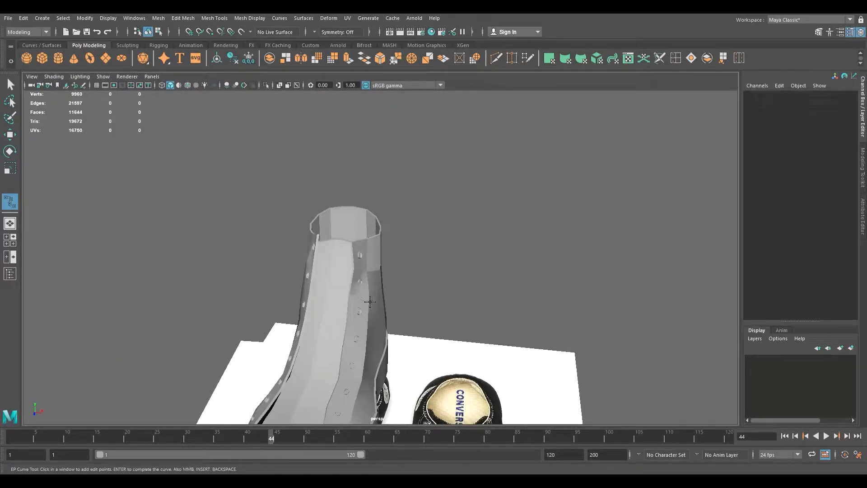
pyautogui.scroll(5, 368, 301)
pyautogui.click(349, 328)
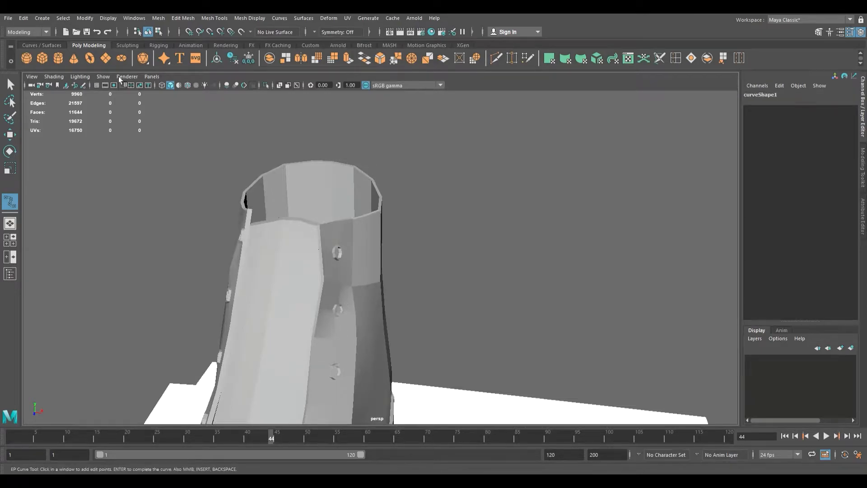
# Step: Try to draw the lace with the CV Curve tool, starting on the eyelet flap
pyautogui.click(42, 19)
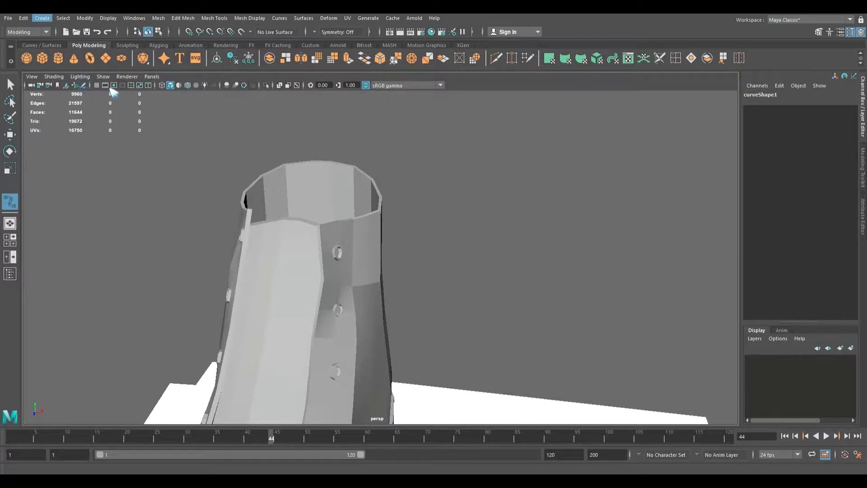
pyautogui.click(176, 94)
pyautogui.click(353, 353)
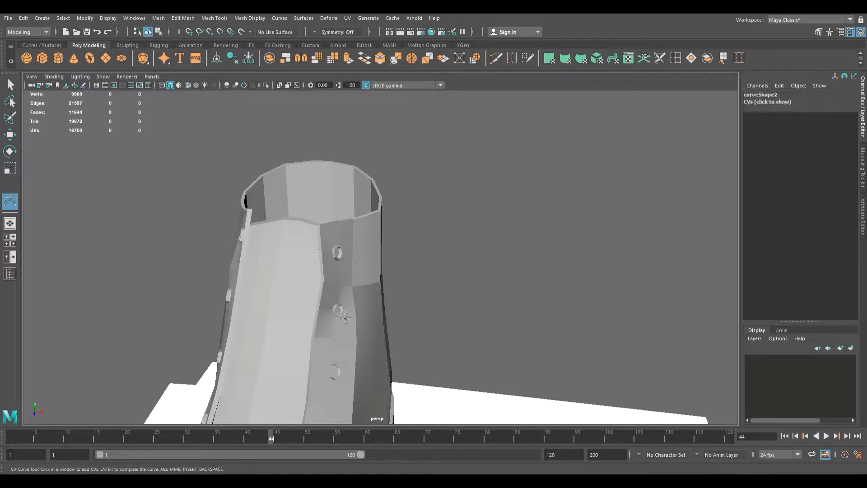
pyautogui.keyDown('alt'); pyautogui.moveTo(419, 300); pyautogui.dragTo(398, 290); pyautogui.keyUp('alt')
pyautogui.scroll(-3, 398, 290)
pyautogui.scroll(-4, 435, 342)
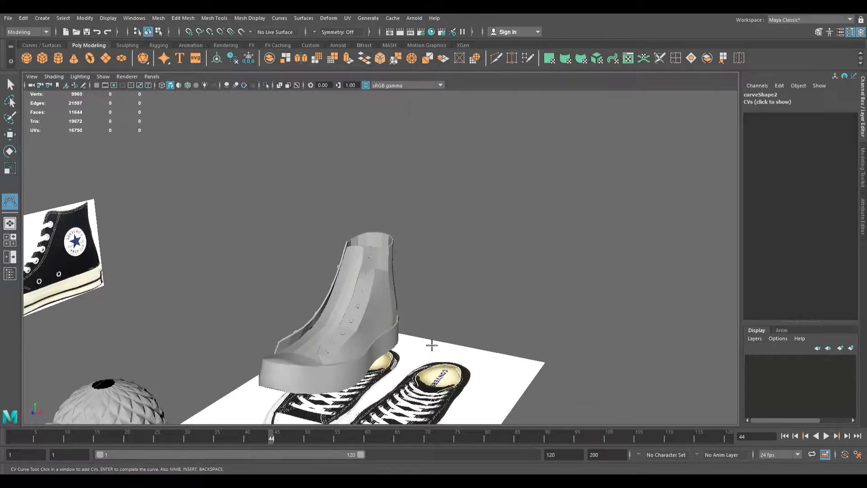
pyautogui.moveTo(393, 345)
pyautogui.keyDown('alt'); pyautogui.mouseDown()
pyautogui.moveTo(434, 348)
pyautogui.moveTo(394, 358)
pyautogui.mouseUp(); pyautogui.keyUp('alt')
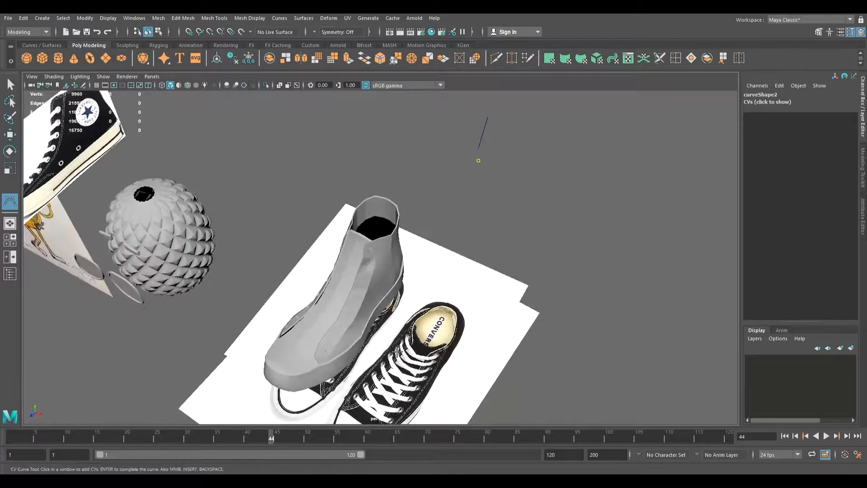
pyautogui.hotkey('ctrl', 'z')
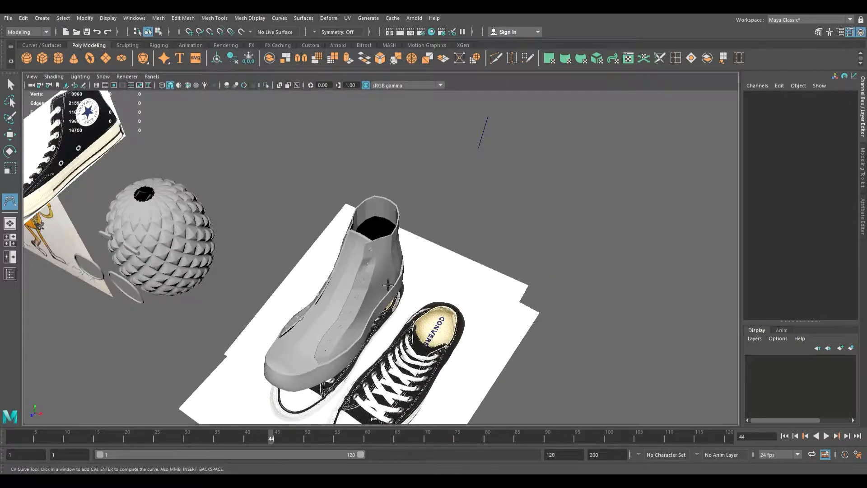
pyautogui.click(376, 296)
pyautogui.keyDown('alt'); pyautogui.moveTo(371, 317); pyautogui.dragTo(377, 204); pyautogui.keyUp('alt')
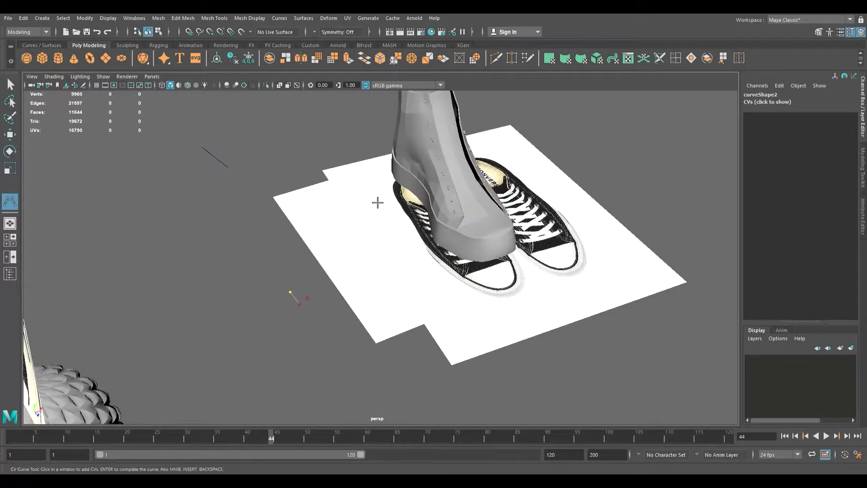
# Step: Turn on snapping to view planes for curve drawing, with the shoe in side view
pyautogui.keyDown('alt'); pyautogui.moveTo(378, 203); pyautogui.dragTo(353, 189); pyautogui.keyUp('alt')
pyautogui.keyDown('alt'); pyautogui.moveTo(407, 196); pyautogui.dragTo(360, 194); pyautogui.keyUp('alt')
pyautogui.keyDown('alt'); pyautogui.moveTo(360, 194); pyautogui.dragTo(228, 239, button='middle'); pyautogui.keyUp('alt')
pyautogui.scroll(5, 229, 239)
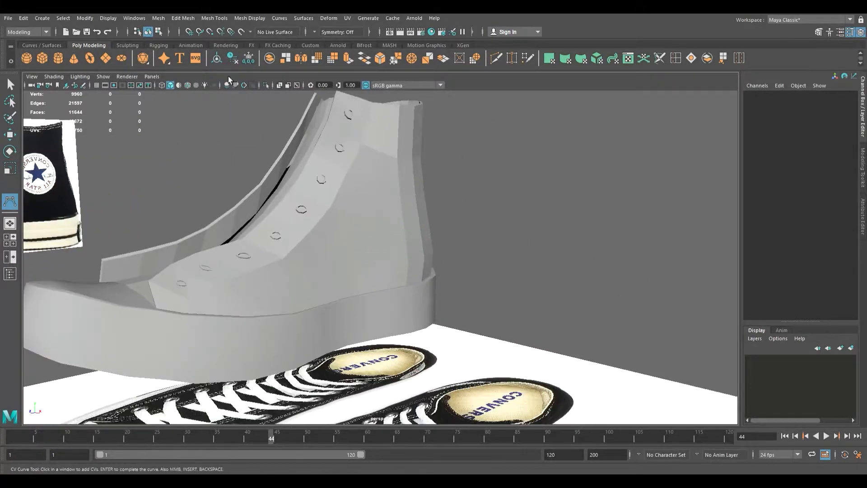
pyautogui.click(232, 35)
# Step: Try placing CV curve points beside the shoe's shaft with view-plane snapping, and undo them
pyautogui.keyDown('alt'); pyautogui.moveTo(441, 223); pyautogui.dragTo(342, 296, button='middle'); pyautogui.keyUp('alt')
pyautogui.click(286, 271)
pyautogui.click(383, 281)
pyautogui.click(411, 224)
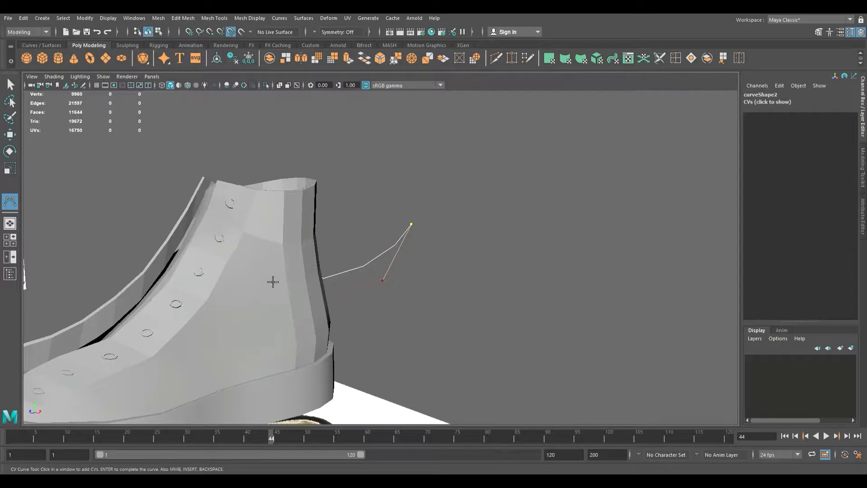
pyautogui.scroll(-5, 271, 280)
pyautogui.keyDown('alt'); pyautogui.moveTo(275, 281); pyautogui.dragTo(300, 278); pyautogui.keyUp('alt')
pyautogui.hotkey('ctrl', 'z')
pyautogui.hotkey('ctrl', 'z')
pyautogui.hotkey('ctrl', 'z')
pyautogui.hotkey('ctrl', 'z')
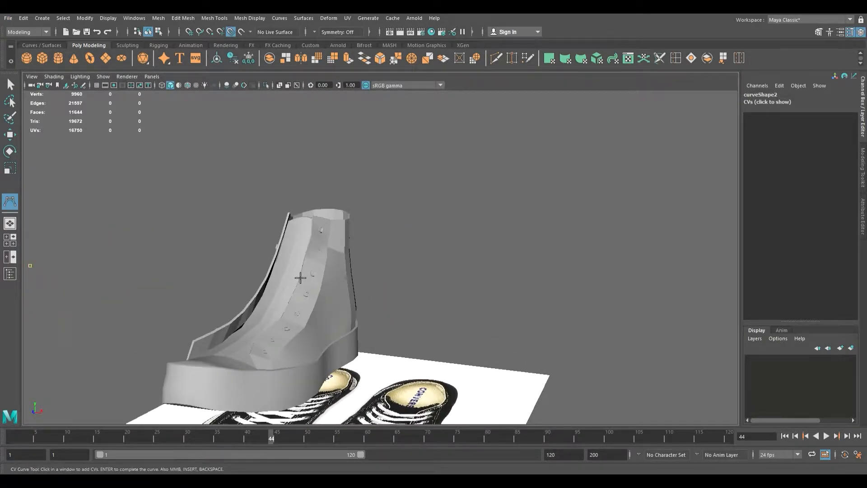
# Step: Delete the leftover short straight curve floating beside the shoe
pyautogui.keyDown('alt'); pyautogui.moveTo(276, 284); pyautogui.dragTo(332, 298); pyautogui.keyUp('alt')
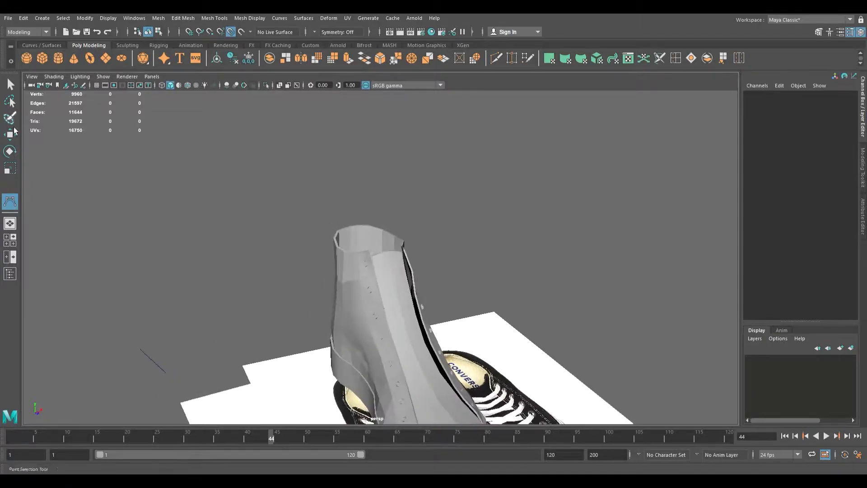
pyautogui.press('q')
pyautogui.moveTo(98, 315); pyautogui.dragTo(186, 397)
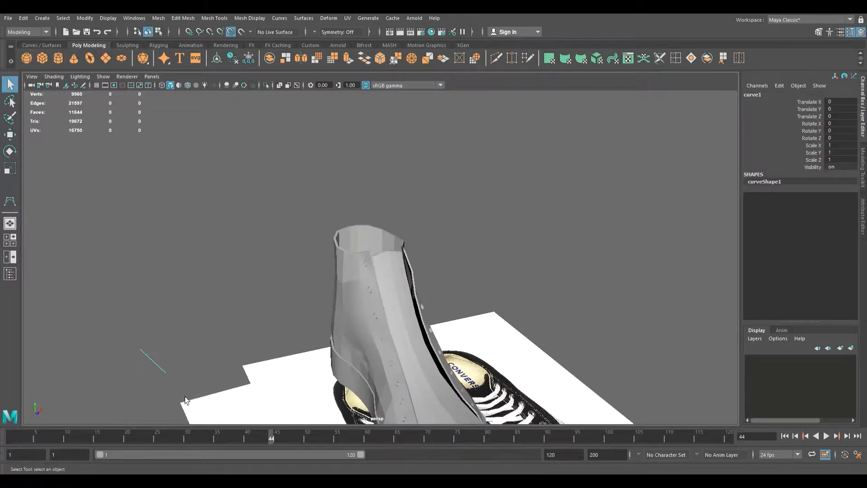
pyautogui.press('Delete')
pyautogui.keyDown('alt'); pyautogui.moveTo(260, 376); pyautogui.dragTo(236, 235); pyautogui.keyUp('alt')
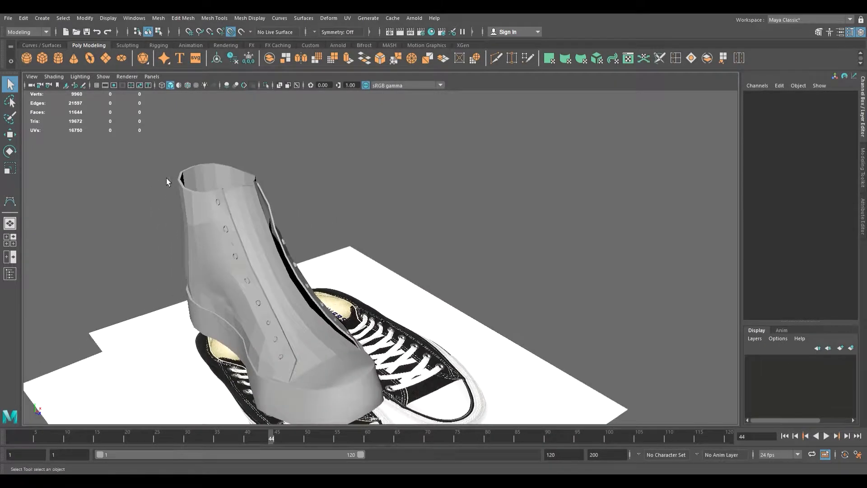
# Step: Reactivate the CV Curve tool and turn on snapping to points
pyautogui.click(16, 204)
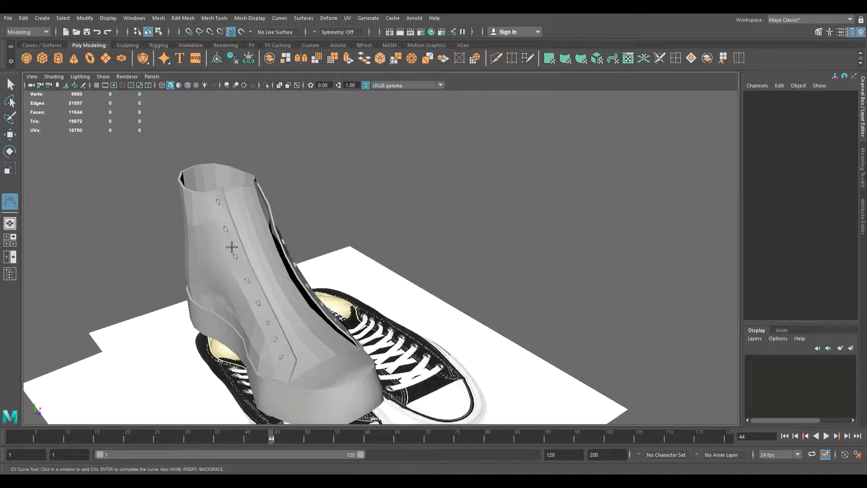
pyautogui.click(189, 144)
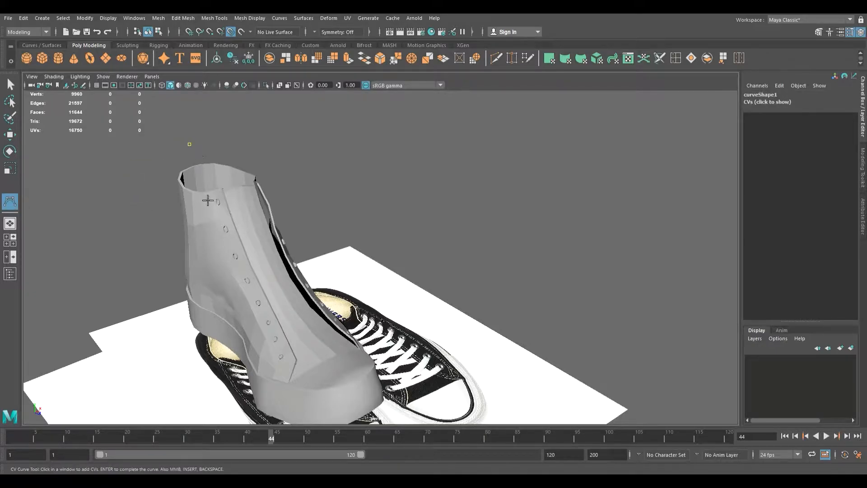
pyautogui.hotkey('ctrl', 'z')
pyautogui.keyDown('alt'); pyautogui.moveTo(214, 205); pyautogui.dragTo(268, 194); pyautogui.keyUp('alt')
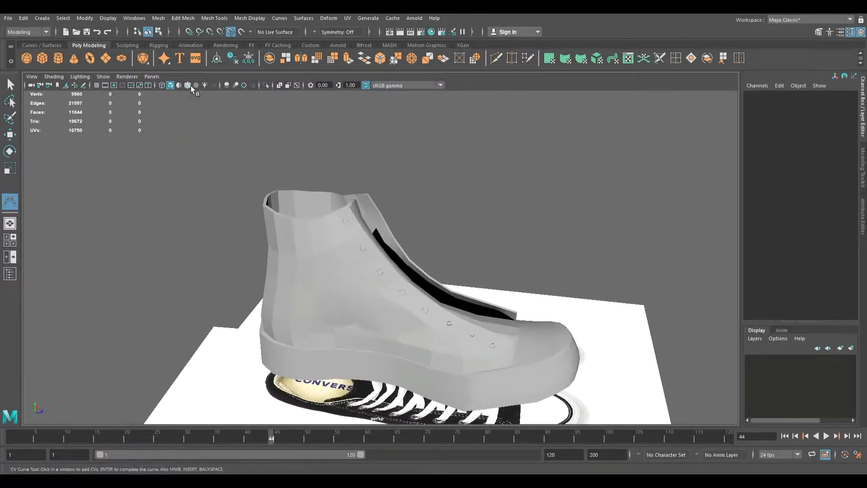
pyautogui.click(209, 32)
# Step: Try placing curve points on the side and above the collar of the shoe with point snapping, and undo them
pyautogui.click(320, 277)
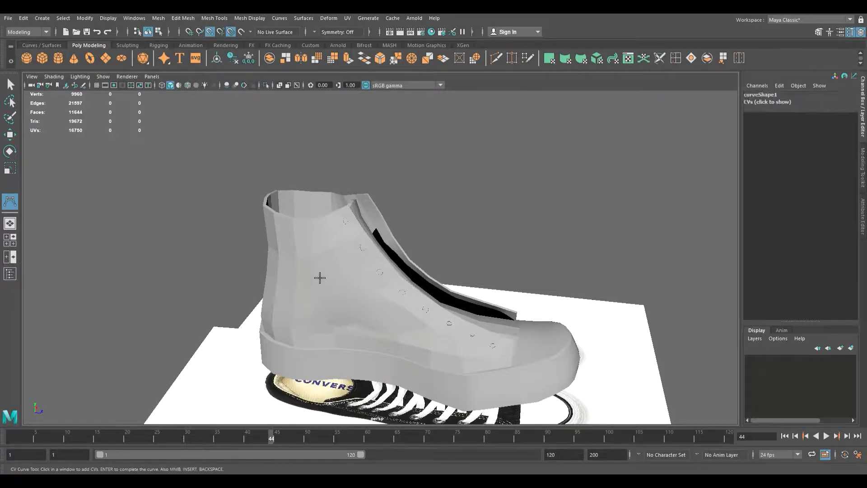
pyautogui.click(308, 150)
pyautogui.moveTo(300, 199)
pyautogui.keyDown('alt'); pyautogui.mouseDown()
pyautogui.moveTo(370, 203)
pyautogui.moveTo(310, 200)
pyautogui.mouseUp(); pyautogui.keyUp('alt')
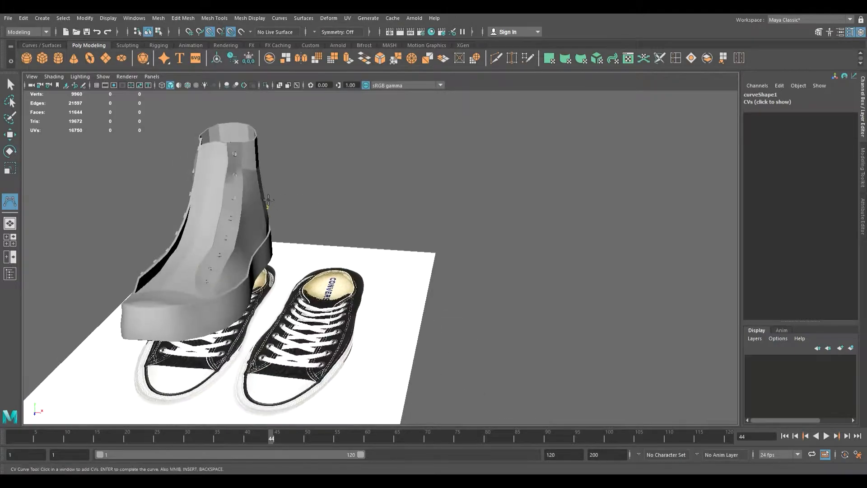
pyautogui.keyDown('alt'); pyautogui.moveTo(218, 189); pyautogui.dragTo(362, 229); pyautogui.keyUp('alt')
pyautogui.hotkey('ctrl', 'z')
pyautogui.keyDown('alt'); pyautogui.moveTo(382, 244); pyautogui.dragTo(422, 323, button='middle'); pyautogui.keyUp('alt')
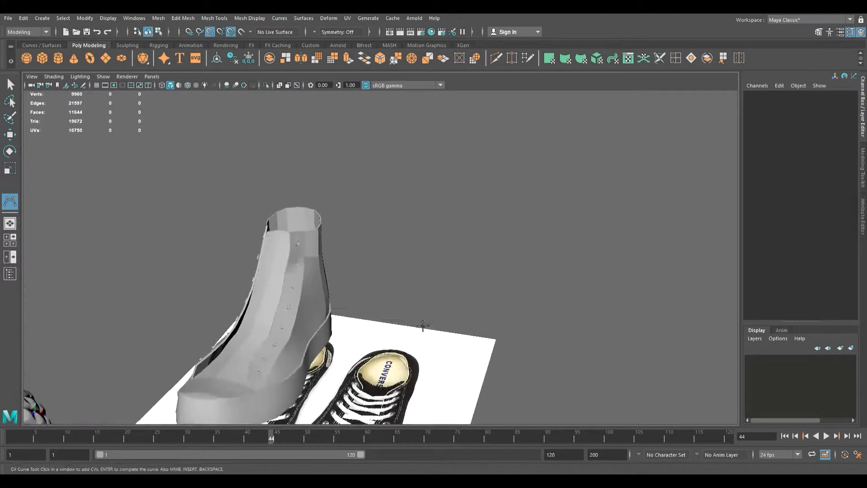
# Step: Try to start the lace curve around the upper eyelets and collar, then undo its points
pyautogui.scroll(5, 384, 318)
pyautogui.click(208, 296)
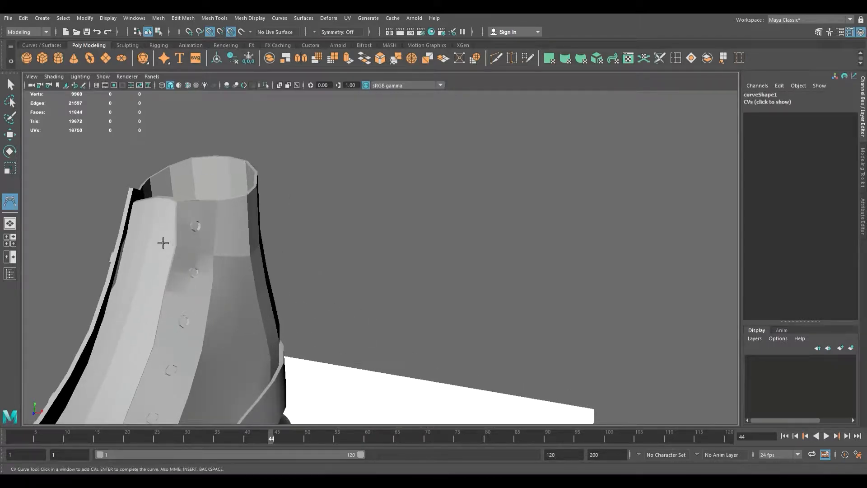
pyautogui.click(169, 166)
pyautogui.click(229, 157)
pyautogui.keyDown('alt'); pyautogui.moveTo(174, 289); pyautogui.dragTo(270, 318); pyautogui.keyUp('alt')
pyautogui.keyDown('alt'); pyautogui.moveTo(270, 317); pyautogui.dragTo(274, 220, button='middle'); pyautogui.keyUp('alt')
pyautogui.keyDown('alt'); pyautogui.moveTo(274, 220); pyautogui.dragTo(404, 295); pyautogui.keyUp('alt')
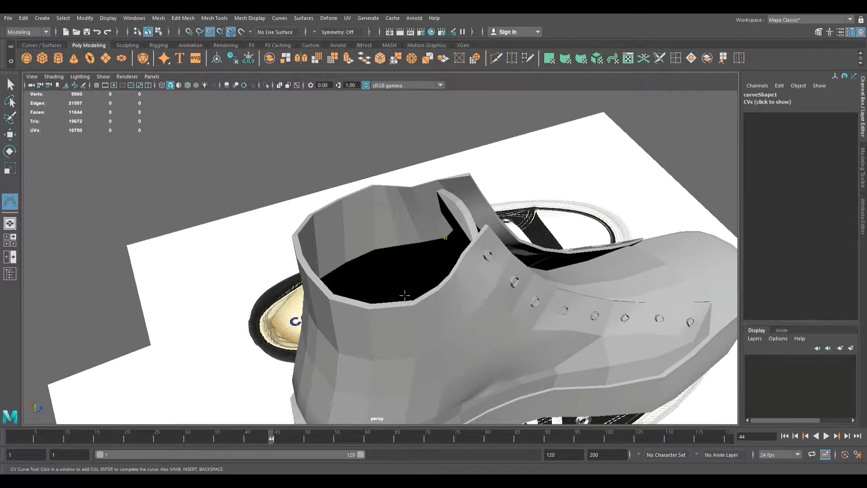
pyautogui.hotkey('ctrl', 'z')
# Step: Start a CV curve at the third eyelet from the top of one flap and add points along that flap
pyautogui.keyDown('alt'); pyautogui.moveTo(399, 277); pyautogui.dragTo(284, 261); pyautogui.keyUp('alt')
pyautogui.click(357, 257)
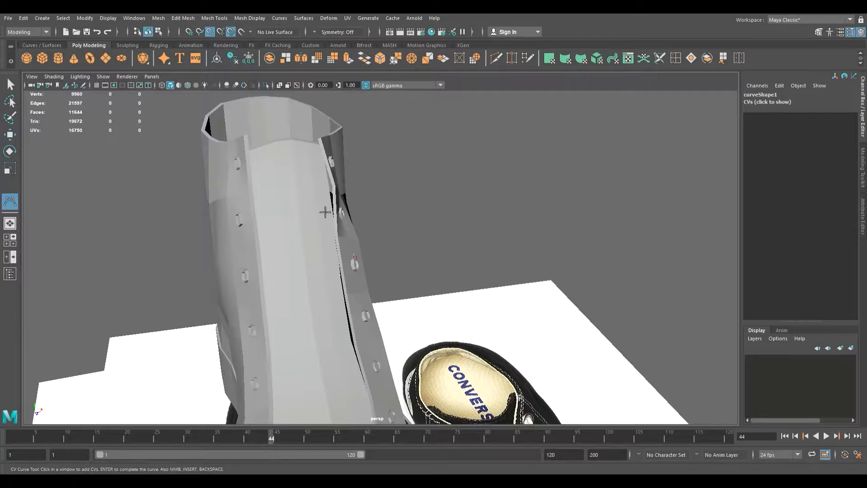
pyautogui.keyDown('alt'); pyautogui.moveTo(325, 212); pyautogui.dragTo(355, 219); pyautogui.keyUp('alt')
pyautogui.click(367, 193)
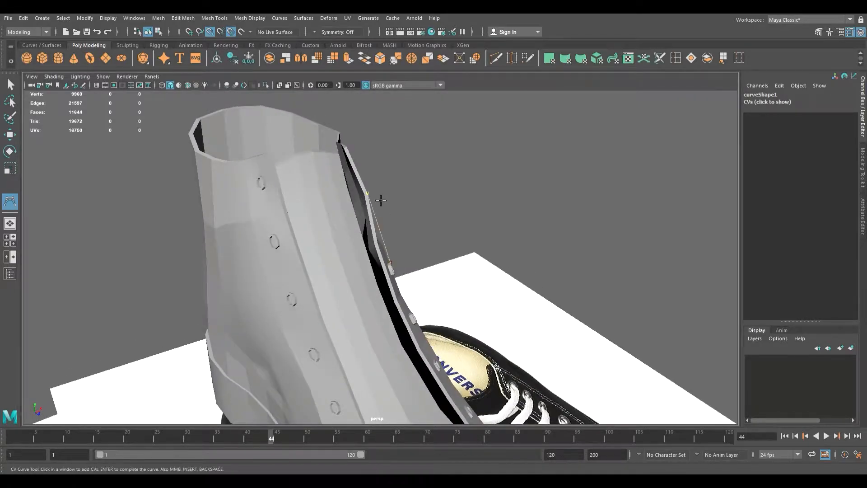
pyautogui.click(358, 174)
# Step: Continue the lace curve across the tongue to the opposite flap's second eyelet and on between the lower eyelets, and finish it
pyautogui.keyDown('alt'); pyautogui.moveTo(292, 195); pyautogui.dragTo(362, 241); pyautogui.keyUp('alt')
pyautogui.click(245, 161)
pyautogui.click(224, 165)
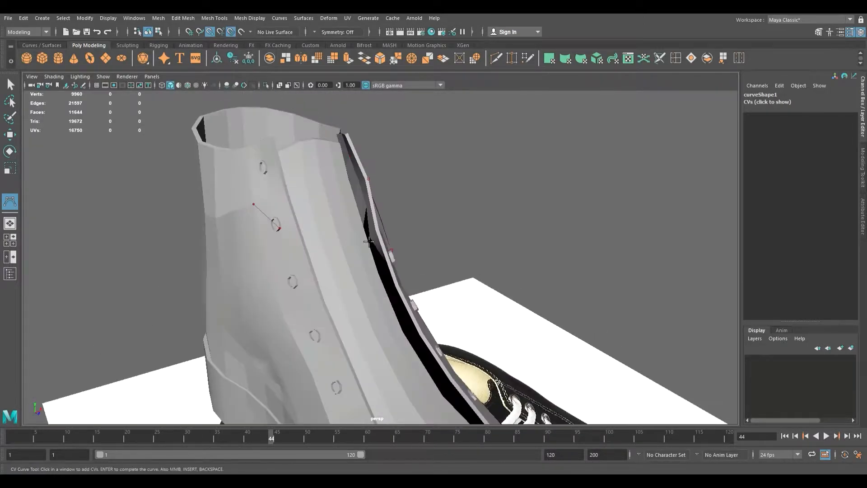
pyautogui.click(295, 343)
pyautogui.keyDown('alt'); pyautogui.moveTo(486, 376); pyautogui.dragTo(360, 244); pyautogui.keyUp('alt')
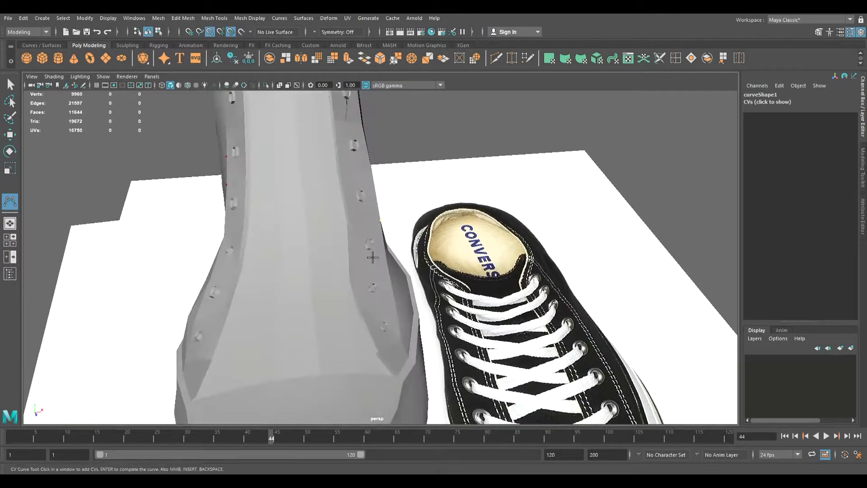
pyautogui.keyDown('alt'); pyautogui.moveTo(161, 207); pyautogui.dragTo(236, 207); pyautogui.keyUp('alt')
pyautogui.click(10, 84)
# Step: Move the lace curve up about 3.5 units along Y so it sits clear above the shoe
pyautogui.keyDown('alt'); pyautogui.moveTo(343, 203); pyautogui.dragTo(391, 206); pyautogui.keyUp('alt')
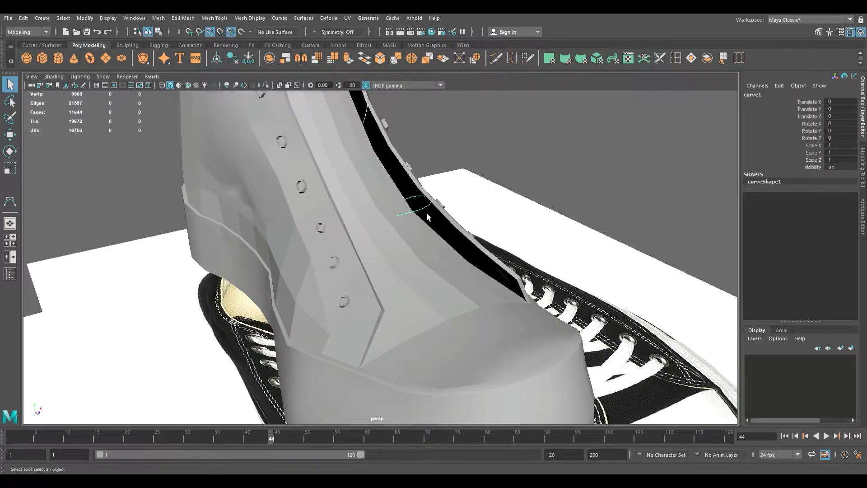
pyautogui.scroll(-5, 427, 215)
pyautogui.keyDown('alt'); pyautogui.moveTo(409, 224); pyautogui.dragTo(392, 234); pyautogui.keyUp('alt')
pyautogui.press('w')
pyautogui.scroll(-7, 407, 227)
pyautogui.scroll(5, 392, 235)
pyautogui.scroll(-3, 291, 312)
pyautogui.moveTo(125, 358); pyautogui.dragTo(122, 301)
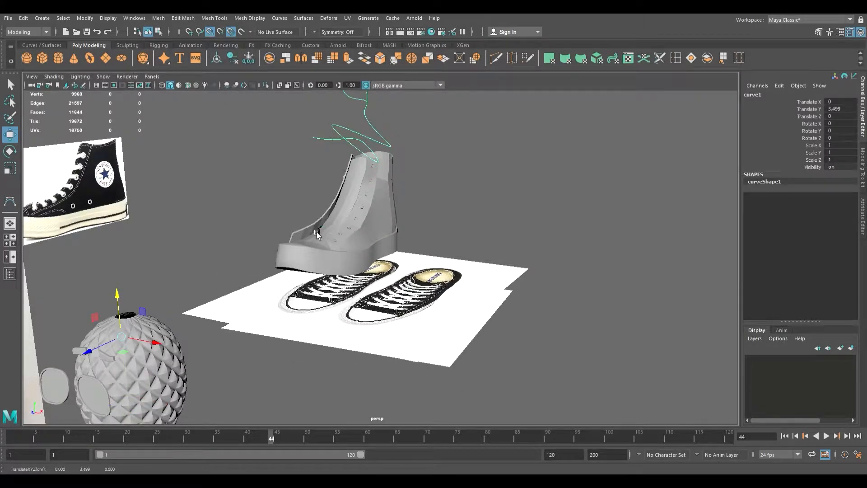
# Step: Turn on grid snapping and create a polygon cylinder at the origin
pyautogui.keyDown('alt'); pyautogui.moveTo(317, 233); pyautogui.dragTo(411, 227); pyautogui.keyUp('alt')
pyautogui.keyDown('alt'); pyautogui.moveTo(411, 228); pyautogui.dragTo(378, 335, button='middle'); pyautogui.keyUp('alt')
pyautogui.scroll(4, 365, 276)
pyautogui.keyDown('alt'); pyautogui.moveTo(364, 275); pyautogui.dragTo(381, 307); pyautogui.keyUp('alt')
pyautogui.click(190, 32)
pyautogui.keyDown('alt'); pyautogui.moveTo(347, 235); pyautogui.dragTo(334, 212); pyautogui.keyUp('alt')
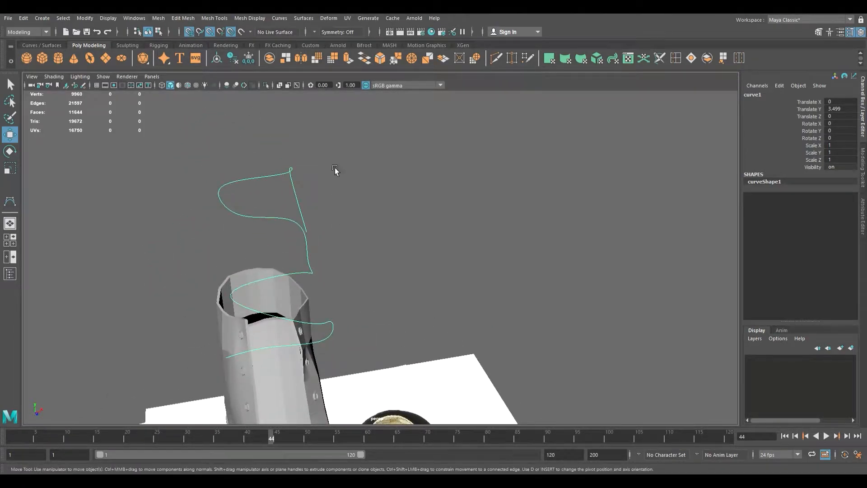
pyautogui.click(61, 61)
pyautogui.scroll(-13, 323, 255)
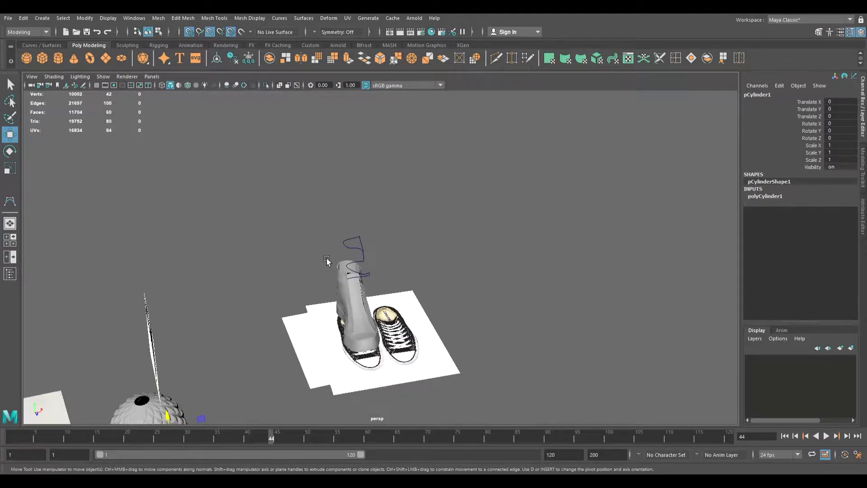
# Step: Move the cylinder up beside the lace curve, snapping it at X 16.15, Y 14.024, Z 0.32
pyautogui.moveTo(265, 364); pyautogui.dragTo(413, 236)
pyautogui.scroll(5, 396, 266)
pyautogui.moveTo(359, 269); pyautogui.dragTo(416, 270)
pyautogui.scroll(2, 391, 256)
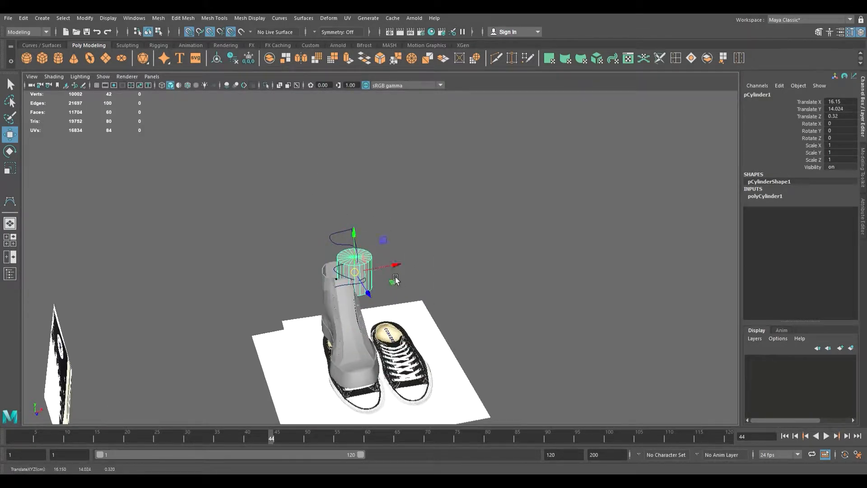
pyautogui.scroll(2, 394, 276)
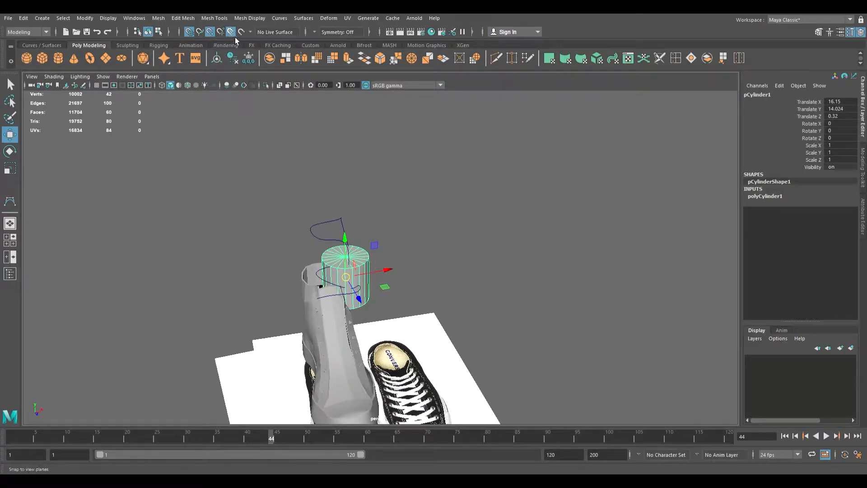
# Step: Leave only grid snapping on and move the cylinder along the grid to X 30, Y 0, Z -20
pyautogui.moveTo(352, 280); pyautogui.dragTo(306, 199)
pyautogui.click(189, 31)
pyautogui.scroll(4, 360, 272)
pyautogui.keyDown('alt'); pyautogui.moveTo(244, 222); pyautogui.dragTo(416, 206); pyautogui.keyUp('alt')
pyautogui.scroll(-5, 416, 206)
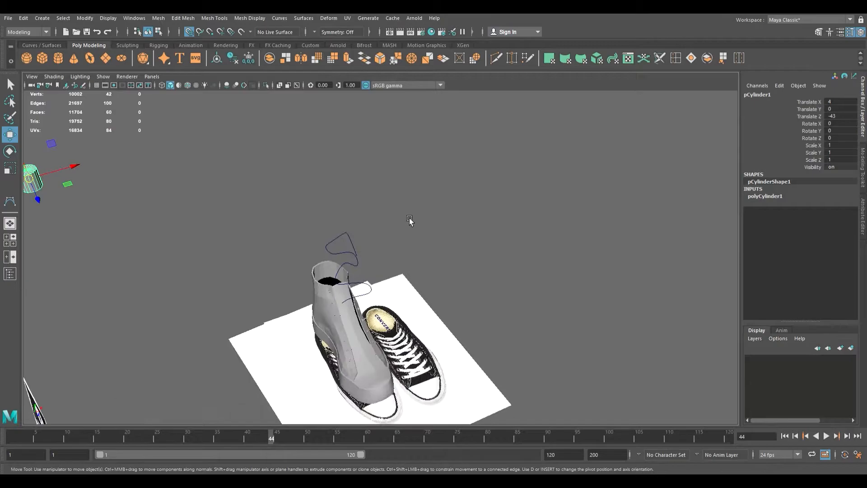
pyautogui.moveTo(66, 185); pyautogui.dragTo(383, 213)
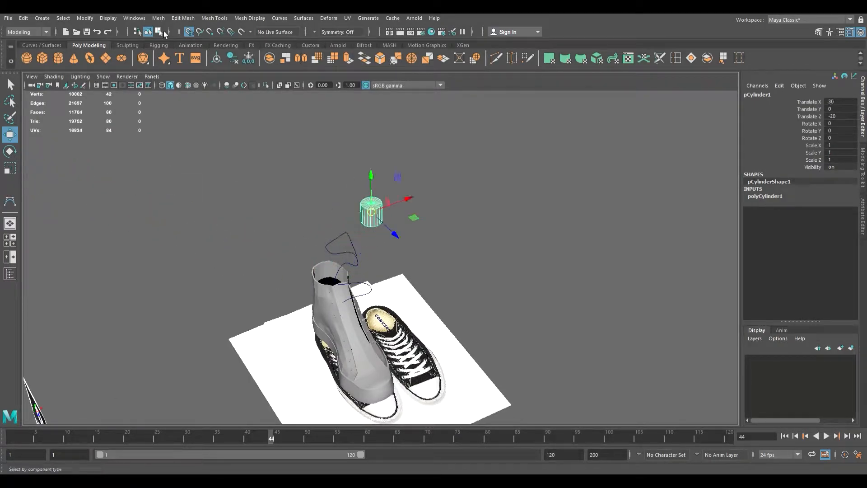
# Step: Switch from grid snapping to view-plane snapping and shift the cylinder to about X 31.1, Y 0.45, Z -19.76
pyautogui.click(189, 31)
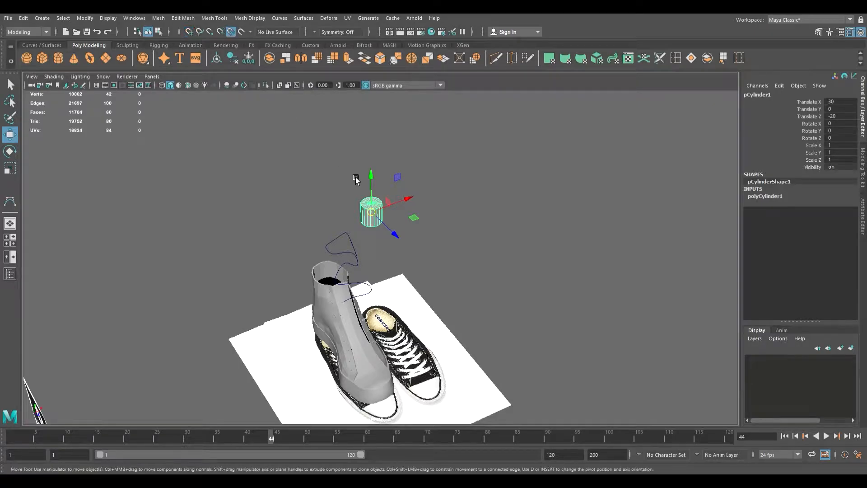
pyautogui.moveTo(371, 211); pyautogui.dragTo(389, 218)
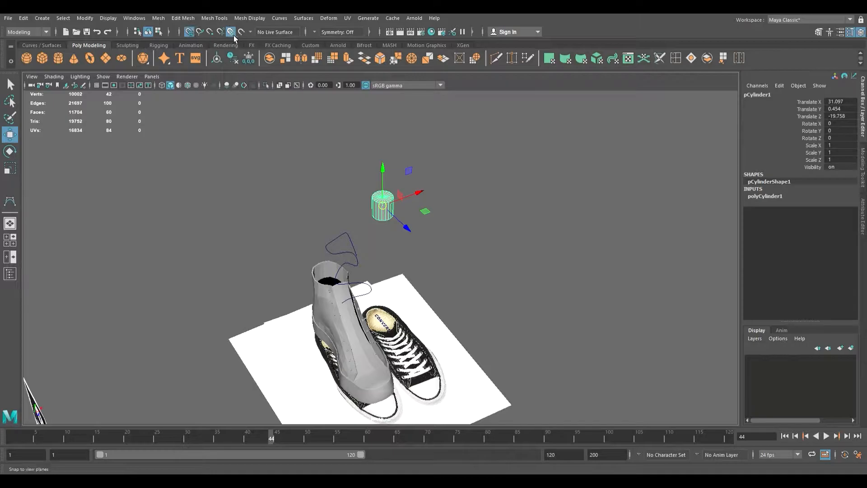
# Step: Turn grid and point snapping back on and snap the cylinder onto the shoe's collar at about X 15.6, Y 14.23, Z 1.32
pyautogui.moveTo(387, 216); pyautogui.dragTo(344, 221)
pyautogui.scroll(5, 342, 268)
pyautogui.keyDown('alt'); pyautogui.moveTo(302, 287); pyautogui.dragTo(388, 248); pyautogui.keyUp('alt')
pyautogui.moveTo(400, 148); pyautogui.dragTo(305, 191)
pyautogui.keyDown('alt'); pyautogui.moveTo(352, 230); pyautogui.dragTo(374, 228); pyautogui.keyUp('alt')
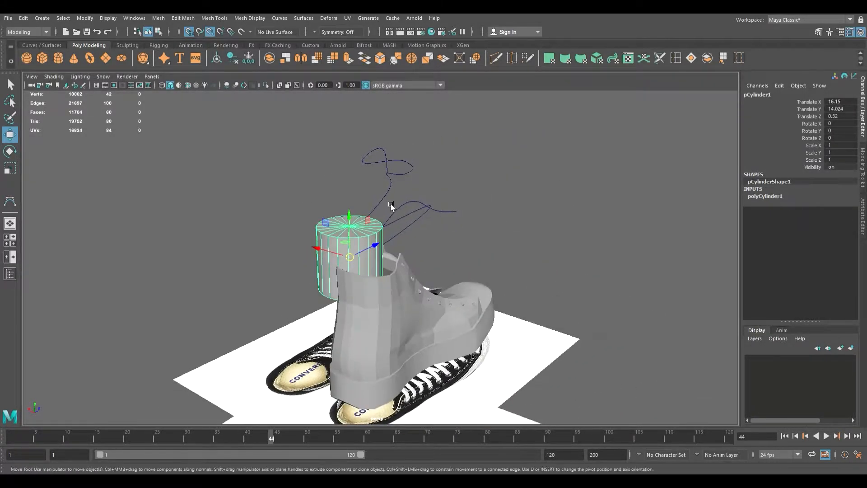
pyautogui.click(387, 206)
pyautogui.click(357, 253)
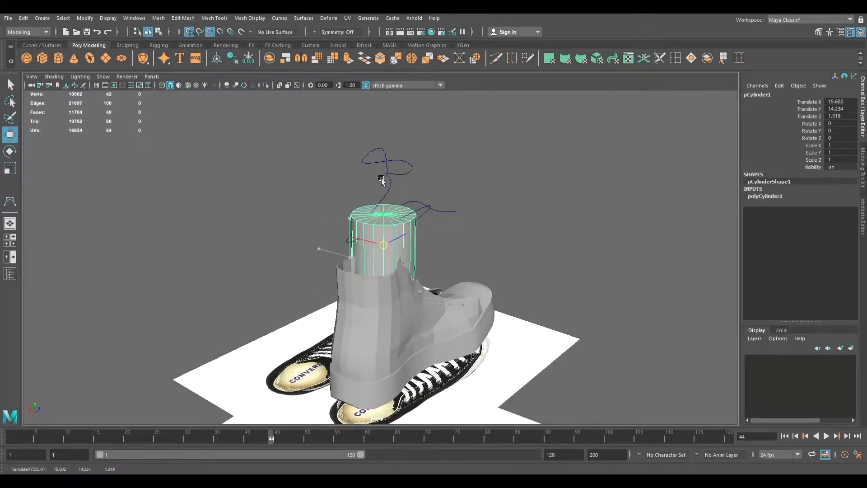
# Step: Delete the cylinder and the lace curve above the shoe
pyautogui.keyDown('alt'); pyautogui.moveTo(320, 199); pyautogui.dragTo(286, 259); pyautogui.keyUp('alt')
pyautogui.press('Delete')
pyautogui.keyDown('alt'); pyautogui.moveTo(348, 255); pyautogui.dragTo(303, 258); pyautogui.keyUp('alt')
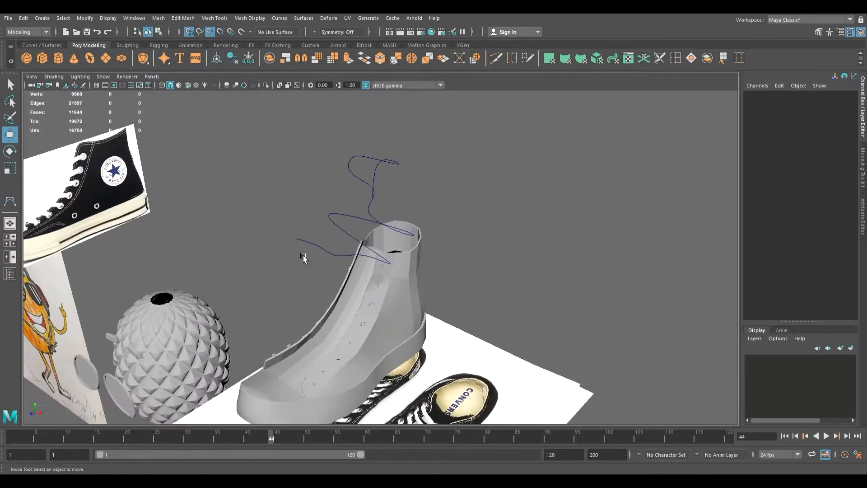
pyautogui.click(361, 220)
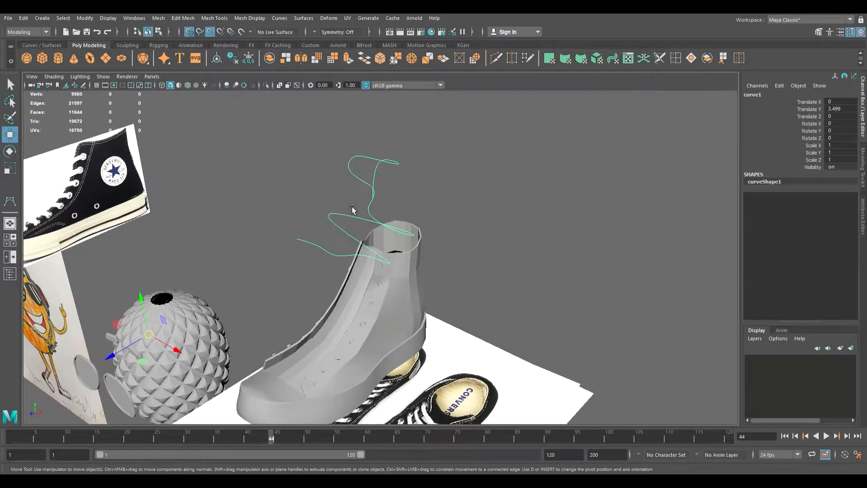
pyautogui.press('Delete')
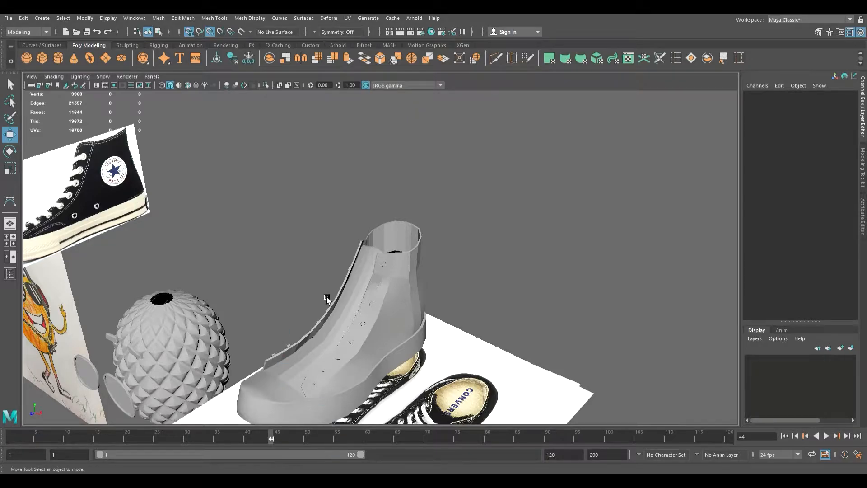
# Step: In the front view, start an EP curve at the collar's edge and run it across the tongue around the opposite flap's top eyelet
pyautogui.press('space')
pyautogui.scroll(-4, 244, 367)
pyautogui.scroll(3, 243, 367)
pyautogui.press('space')
pyautogui.keyDown('alt'); pyautogui.moveTo(431, 284); pyautogui.dragTo(371, 264, button='middle'); pyautogui.keyUp('alt')
pyautogui.scroll(5, 339, 328)
pyautogui.hotkey('alt', 'v')
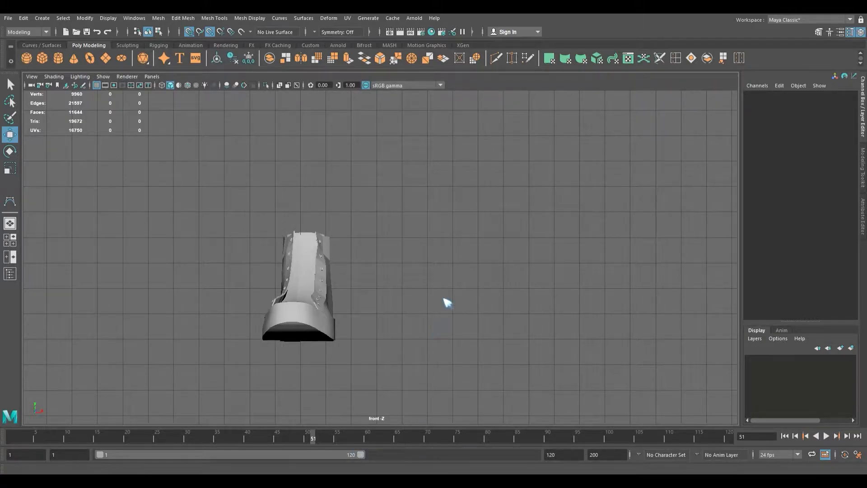
pyautogui.scroll(4, 361, 351)
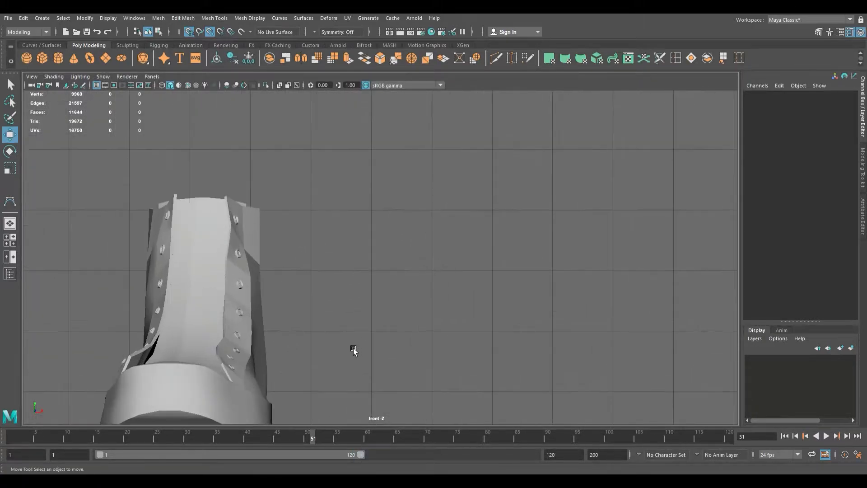
pyautogui.keyDown('alt'); pyautogui.moveTo(356, 351); pyautogui.dragTo(453, 362, button='middle'); pyautogui.keyUp('alt')
pyautogui.scroll(4, 426, 360)
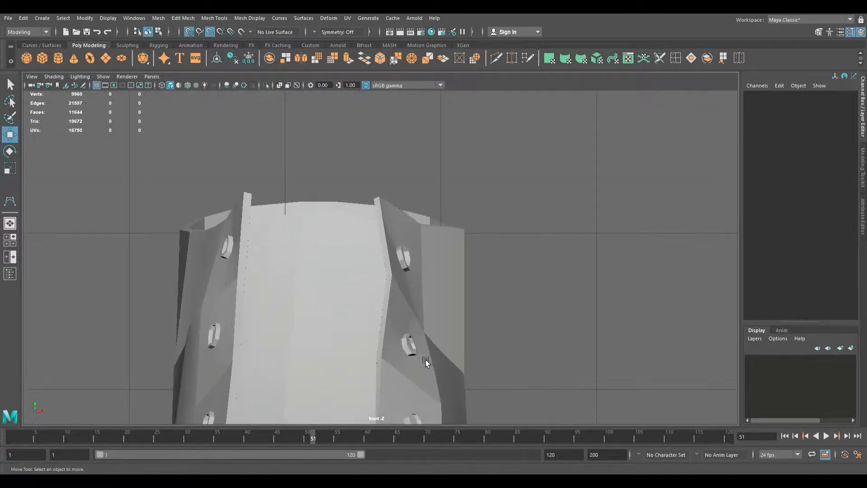
pyautogui.scroll(-3, 327, 179)
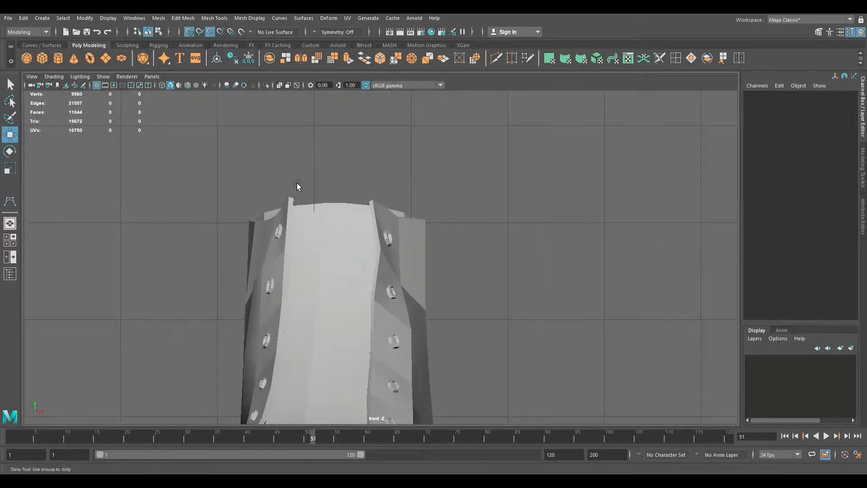
pyautogui.scroll(1, 339, 194)
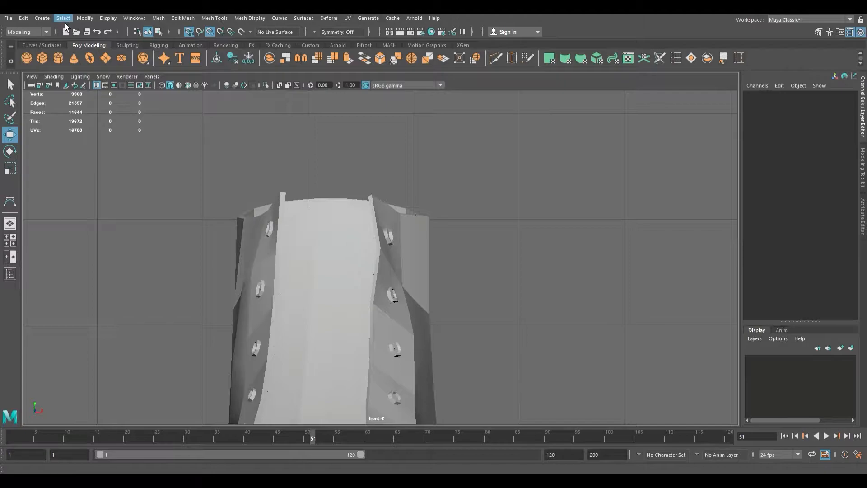
pyautogui.click(43, 19)
pyautogui.click(179, 107)
pyautogui.click(412, 215)
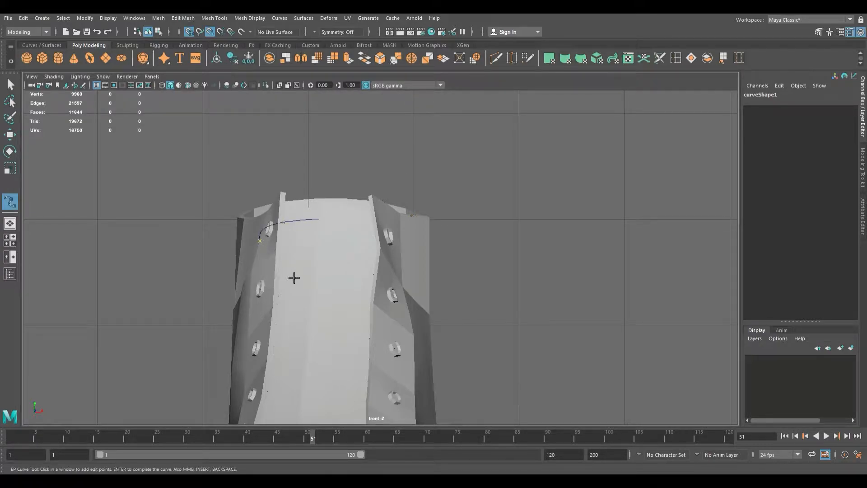
# Step: Continue the EP curve back and forth across the tongue past the second, third and fourth eyelets
pyautogui.click(332, 283)
pyautogui.click(347, 283)
pyautogui.click(380, 293)
pyautogui.click(352, 326)
pyautogui.click(370, 369)
pyautogui.keyDown('alt'); pyautogui.moveTo(414, 393); pyautogui.dragTo(399, 304, button='middle'); pyautogui.keyUp('alt')
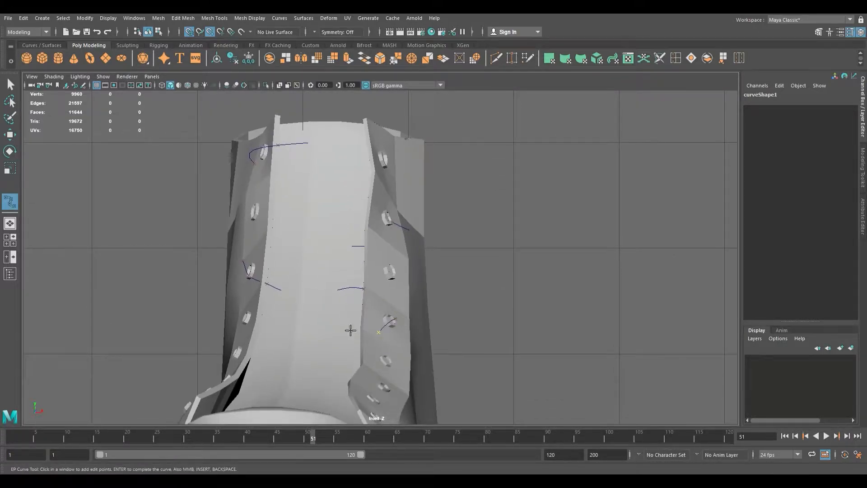
# Step: Extend the curve across the tongue to the opposite flap's fourth and fifth eyelets, and back to the fifth eyelet on the first flap
pyautogui.click(350, 331)
pyautogui.click(255, 321)
pyautogui.click(282, 379)
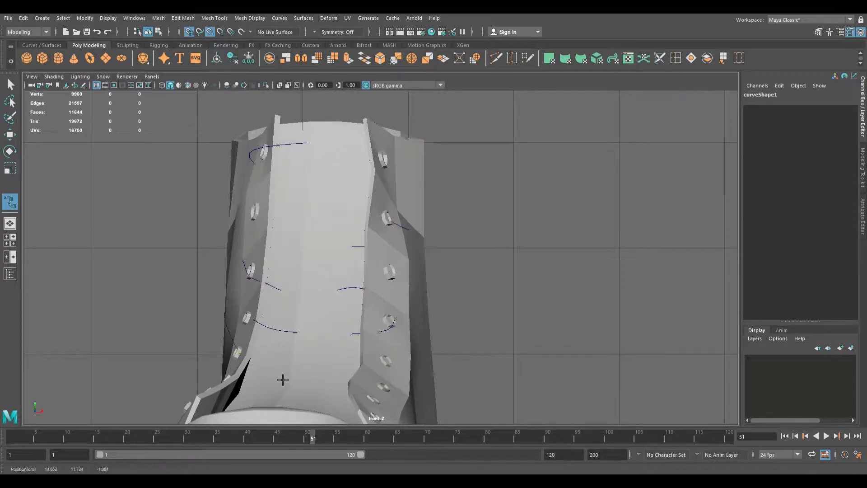
pyautogui.click(382, 366)
pyautogui.click(406, 363)
pyautogui.keyDown('alt'); pyautogui.moveTo(406, 364); pyautogui.dragTo(432, 293, button='middle'); pyautogui.keyUp('alt')
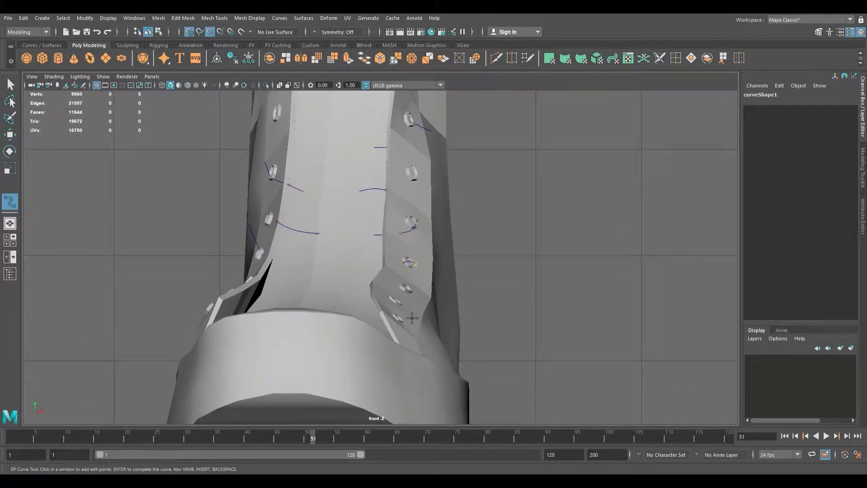
# Step: Run the curve between the lowest eyelets of both flaps down to the toe cap and finish it
pyautogui.click(408, 290)
pyautogui.click(261, 284)
pyautogui.click(243, 312)
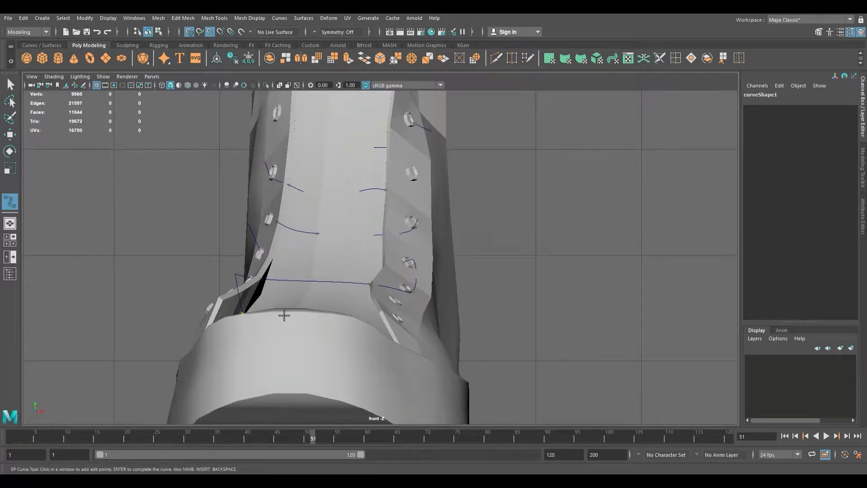
pyautogui.click(431, 297)
pyautogui.click(374, 325)
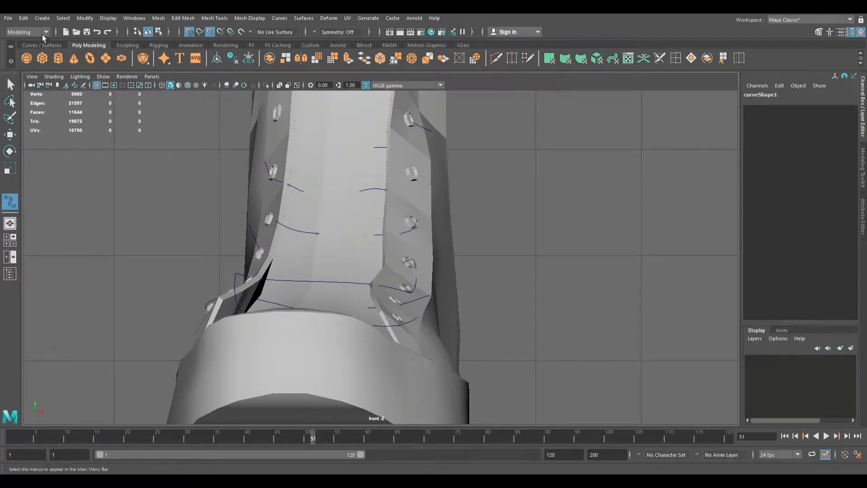
pyautogui.click(14, 83)
# Step: Return to the perspective view and display the lace curve's control vertices around the shoe's collar
pyautogui.press('space')
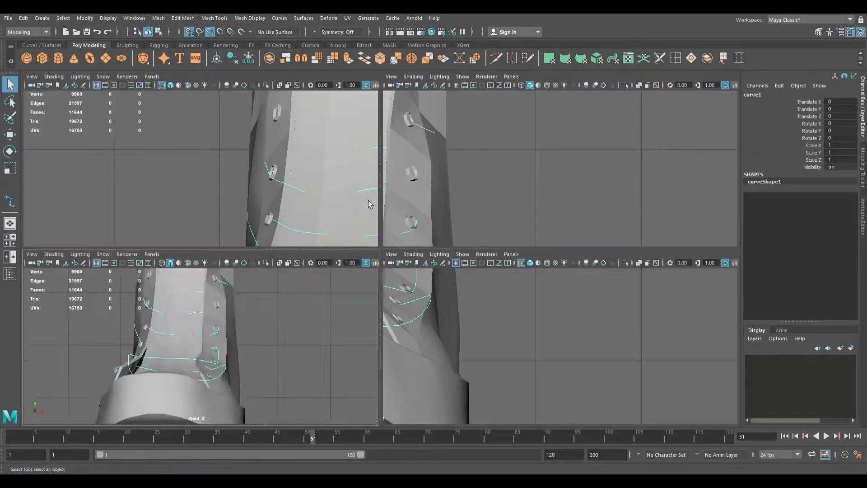
pyautogui.press('space')
pyautogui.keyDown('alt'); pyautogui.moveTo(416, 258); pyautogui.dragTo(418, 195, button='middle'); pyautogui.keyUp('alt')
pyautogui.keyDown('alt'); pyautogui.moveTo(348, 273); pyautogui.dragTo(514, 315, button='right'); pyautogui.keyUp('alt')
pyautogui.keyDown('alt'); pyautogui.moveTo(410, 259); pyautogui.dragTo(419, 324); pyautogui.keyUp('alt')
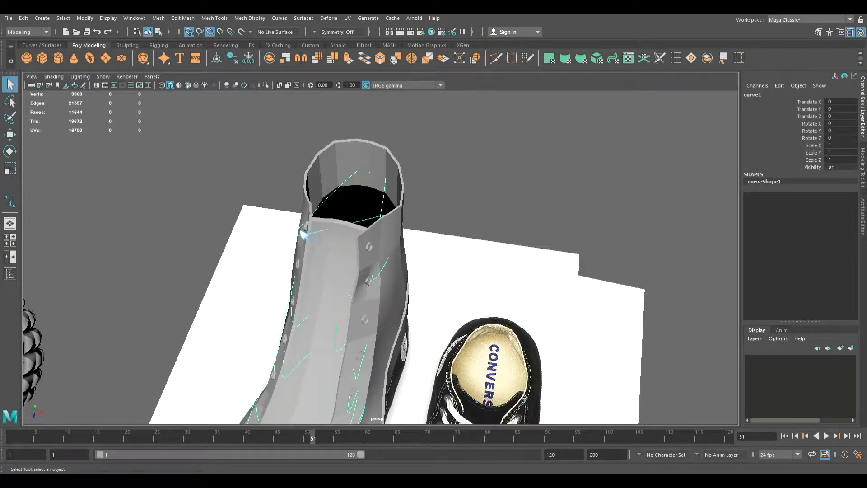
pyautogui.moveTo(316, 232); pyautogui.dragTo(288, 235, button='right')
pyautogui.scroll(4, 392, 233)
pyautogui.keyDown('alt'); pyautogui.moveTo(408, 232); pyautogui.dragTo(465, 232); pyautogui.keyUp('alt')
# Step: Try to select the lace curve's control vertex at the edge of the collar
pyautogui.click(354, 201)
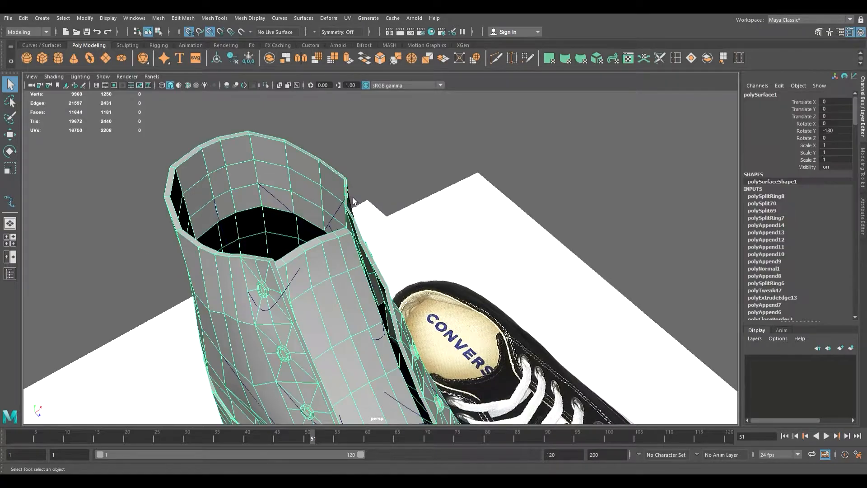
pyautogui.click(340, 220)
pyautogui.press('F8')
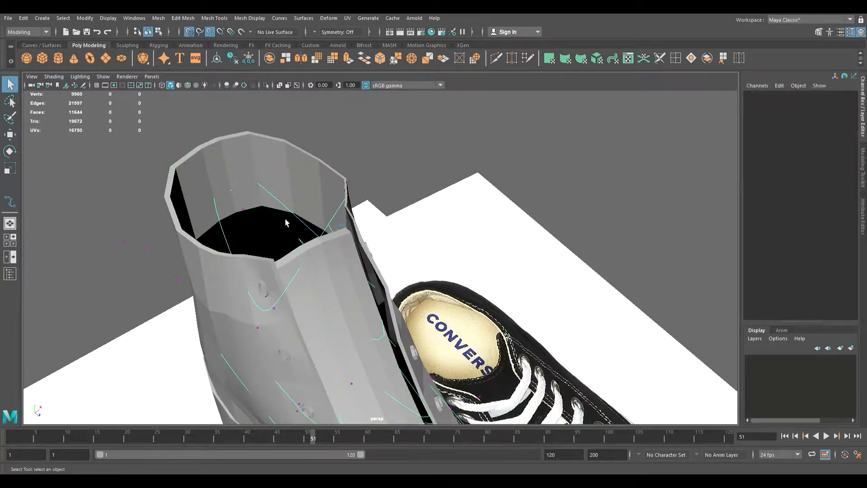
pyautogui.click(358, 204)
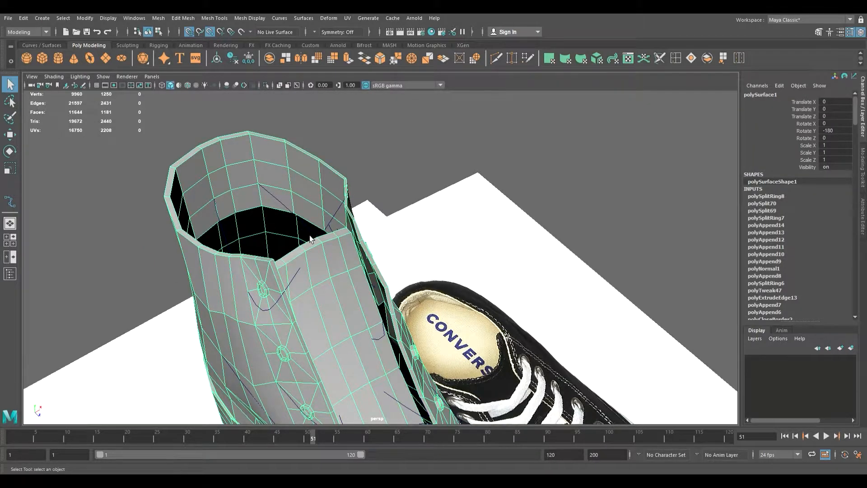
pyautogui.click(337, 223)
pyautogui.press('F8')
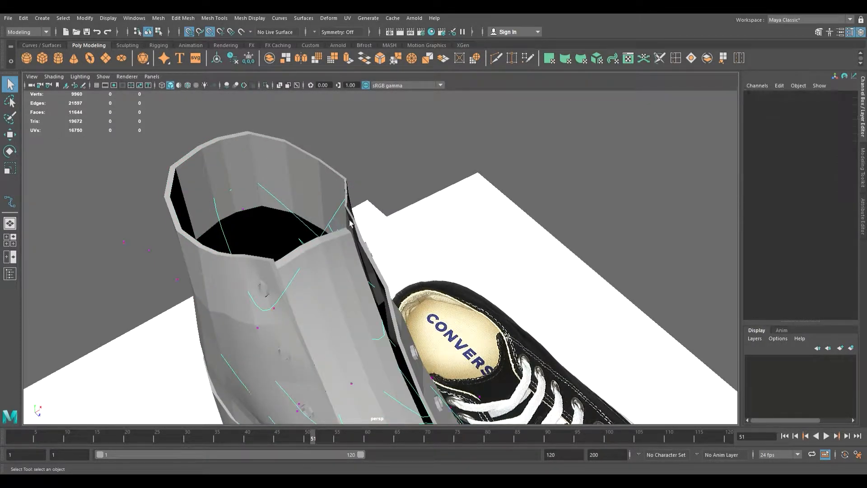
pyautogui.click(353, 199)
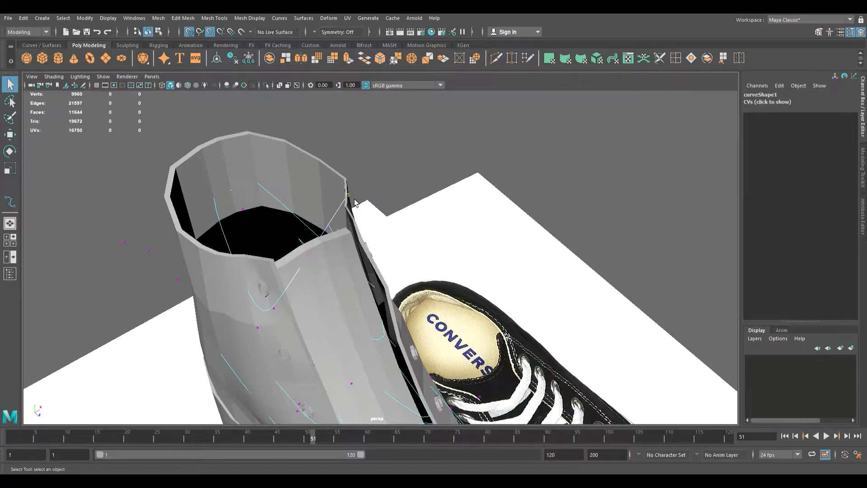
pyautogui.click(354, 206)
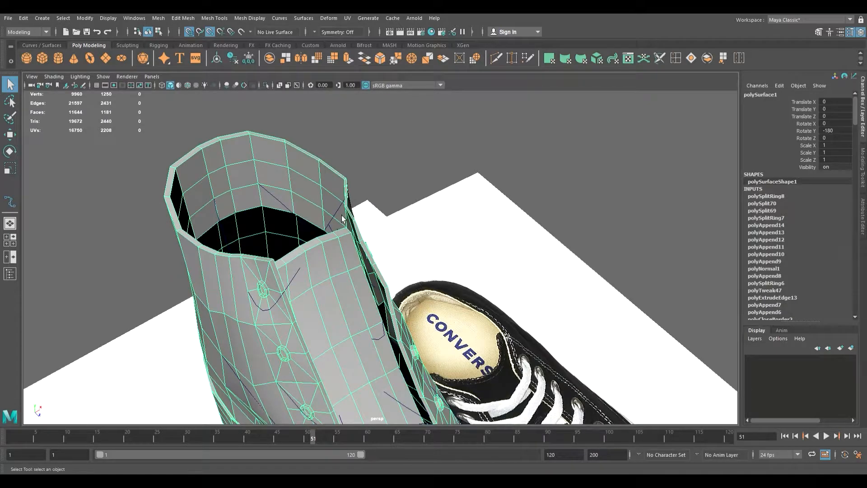
pyautogui.click(341, 219)
pyautogui.press('F8')
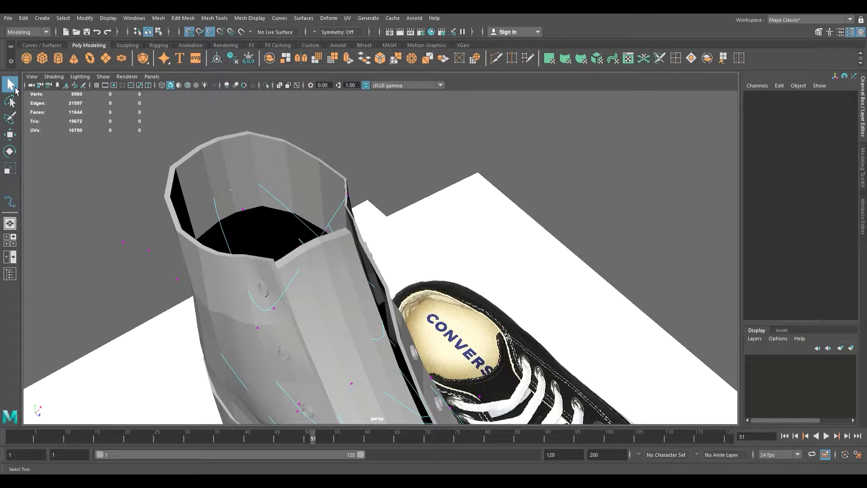
# Step: Turn off snapping and move the lace curve's control vertex from the collar edge down beside the flap's upper eyelets
pyautogui.keyDown('alt'); pyautogui.moveTo(376, 231); pyautogui.dragTo(307, 196); pyautogui.keyUp('alt')
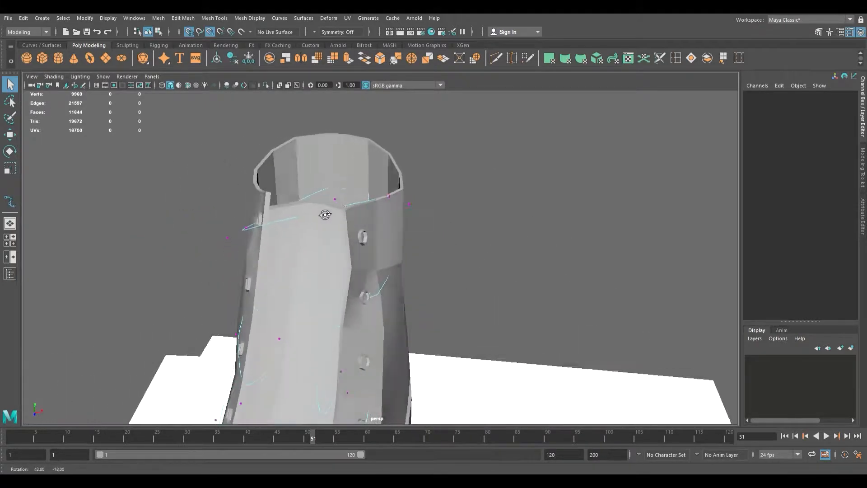
pyautogui.scroll(5, 405, 198)
pyautogui.click(399, 149)
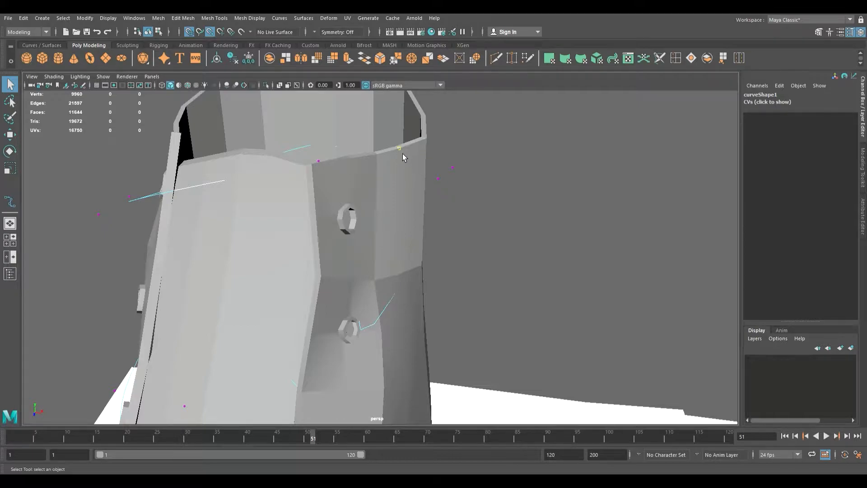
pyautogui.press('w')
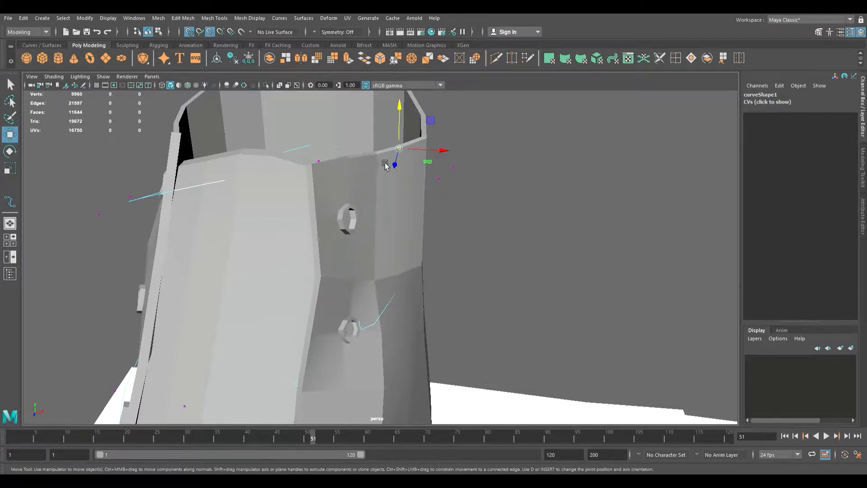
pyautogui.keyDown('alt'); pyautogui.moveTo(416, 175); pyautogui.dragTo(453, 210); pyautogui.keyUp('alt')
pyautogui.moveTo(316, 173); pyautogui.dragTo(351, 197)
pyautogui.keyDown('alt'); pyautogui.moveTo(350, 155); pyautogui.dragTo(276, 128); pyautogui.keyUp('alt')
pyautogui.moveTo(414, 217); pyautogui.dragTo(405, 181)
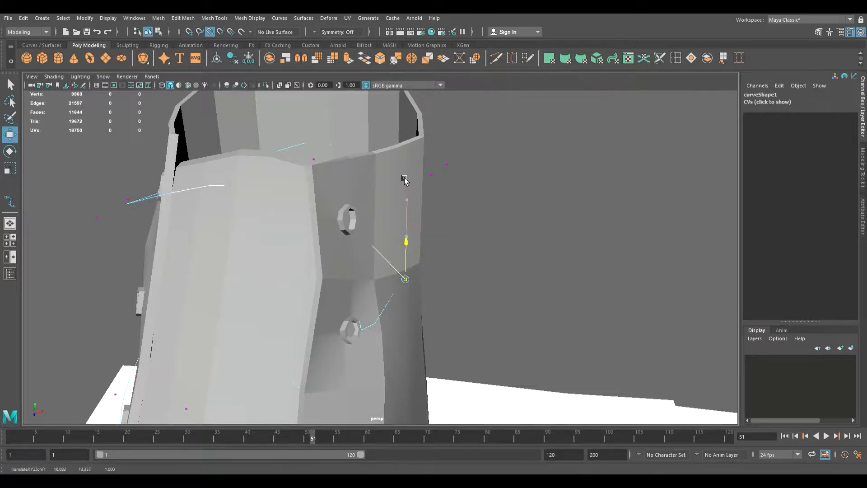
pyautogui.click(209, 31)
pyautogui.moveTo(412, 247); pyautogui.dragTo(413, 242)
# Step: Reposition the neighbouring control vertices of the lace curve around the collar opening and the upper end of the flaps
pyautogui.keyDown('alt'); pyautogui.moveTo(357, 222); pyautogui.dragTo(273, 265); pyautogui.keyUp('alt')
pyautogui.click(351, 278)
pyautogui.moveTo(286, 183); pyautogui.dragTo(409, 339)
pyautogui.click(417, 216)
pyautogui.click(296, 228)
pyautogui.moveTo(296, 228); pyautogui.dragTo(429, 199)
pyautogui.keyDown('alt'); pyautogui.moveTo(219, 240); pyautogui.dragTo(335, 273); pyautogui.keyUp('alt')
pyautogui.click(397, 286)
pyautogui.moveTo(401, 288); pyautogui.dragTo(385, 315)
pyautogui.click(465, 375)
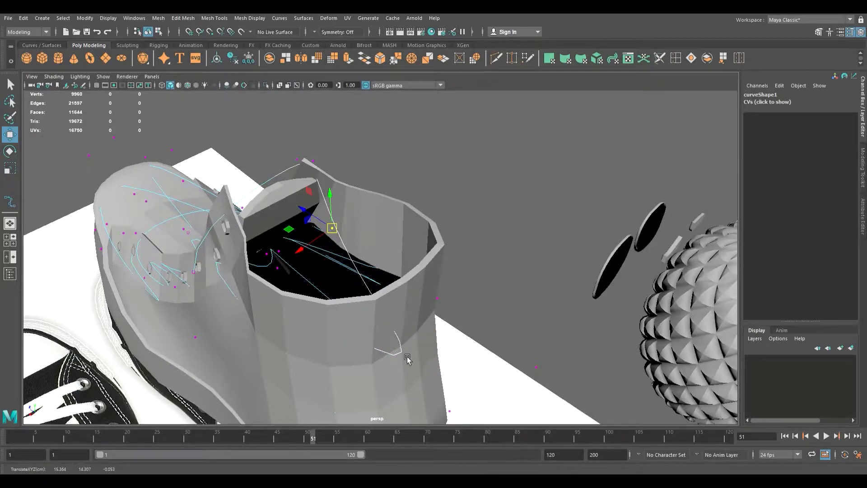
# Step: Select the lace curve again and display its control vertices
pyautogui.click(348, 377)
pyautogui.keyDown('alt'); pyautogui.moveTo(348, 377); pyautogui.dragTo(350, 256); pyautogui.keyUp('alt')
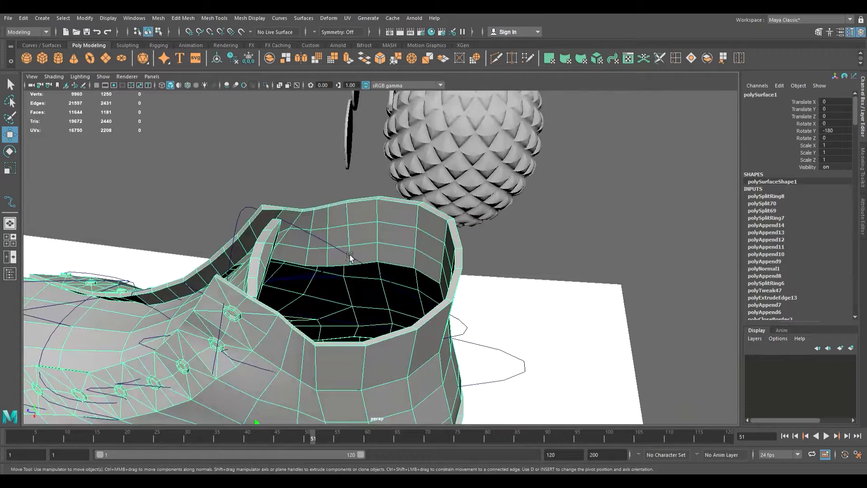
pyautogui.click(350, 256)
pyautogui.keyDown('alt'); pyautogui.moveTo(346, 316); pyautogui.dragTo(252, 257); pyautogui.keyUp('alt')
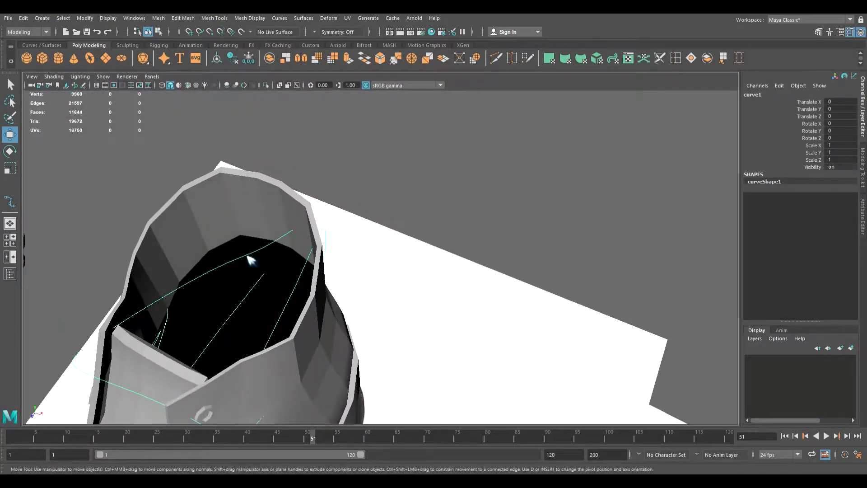
pyautogui.click(203, 260)
pyautogui.keyDown('alt'); pyautogui.moveTo(286, 303); pyautogui.dragTo(296, 283); pyautogui.keyUp('alt')
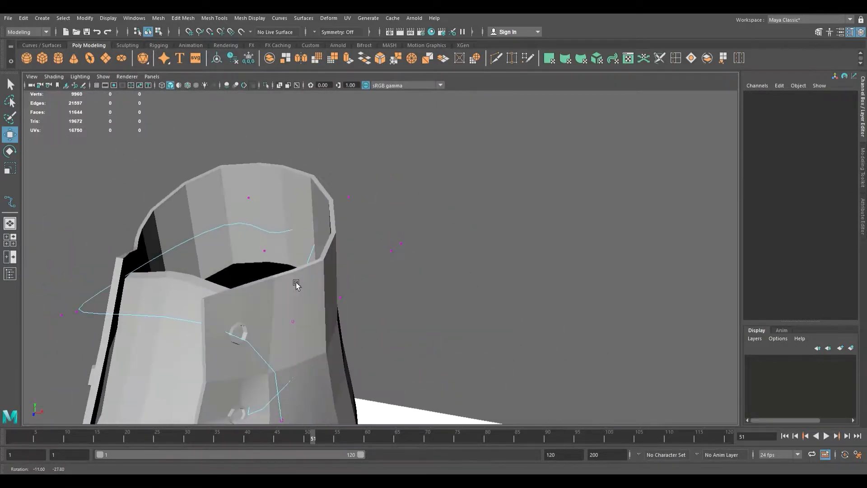
# Step: Move the control vertices beside the top eyelet to bend the lace curve around the flap's edge toward the tongue
pyautogui.click(252, 199)
pyautogui.keyDown('alt'); pyautogui.moveTo(253, 200); pyautogui.dragTo(324, 322); pyautogui.keyUp('alt')
pyautogui.keyDown('alt'); pyautogui.moveTo(323, 360); pyautogui.dragTo(319, 330); pyautogui.keyUp('alt')
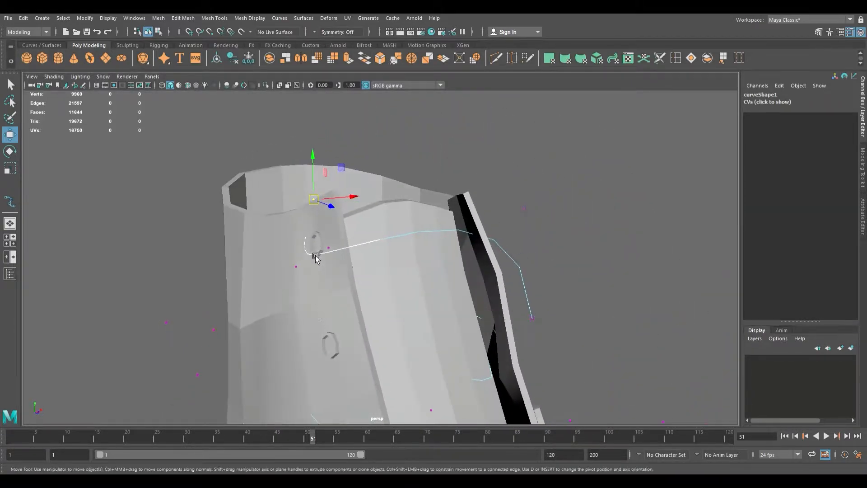
pyautogui.moveTo(321, 199); pyautogui.dragTo(263, 258)
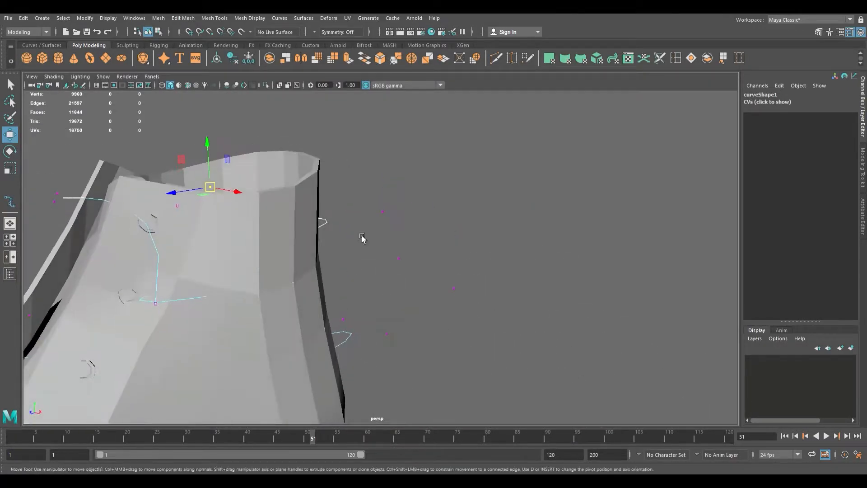
pyautogui.moveTo(406, 205); pyautogui.dragTo(265, 284)
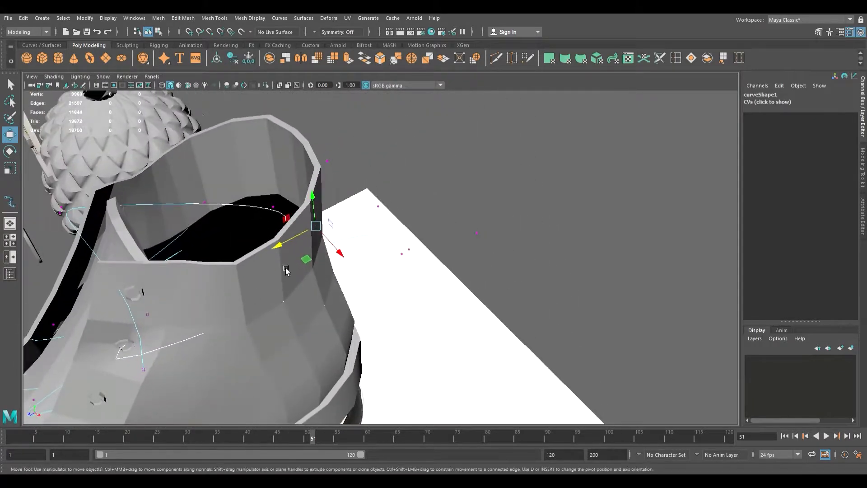
pyautogui.moveTo(279, 245); pyautogui.dragTo(146, 292)
pyautogui.keyDown('alt'); pyautogui.moveTo(148, 291); pyautogui.dragTo(202, 289); pyautogui.keyUp('alt')
# Step: Shift the control vertices near the tongue's upper edge to bring the lace curve toward the front of the tongue
pyautogui.click(246, 252)
pyautogui.moveTo(193, 203); pyautogui.dragTo(162, 221)
pyautogui.keyDown('alt'); pyautogui.moveTo(162, 221); pyautogui.dragTo(251, 344); pyautogui.keyUp('alt')
pyautogui.click(263, 245)
pyautogui.scroll(5, 261, 338)
pyautogui.keyDown('alt'); pyautogui.moveTo(277, 333); pyautogui.dragTo(319, 332, button='middle'); pyautogui.keyUp('alt')
pyautogui.keyDown('alt'); pyautogui.moveTo(319, 332); pyautogui.dragTo(296, 355); pyautogui.keyUp('alt')
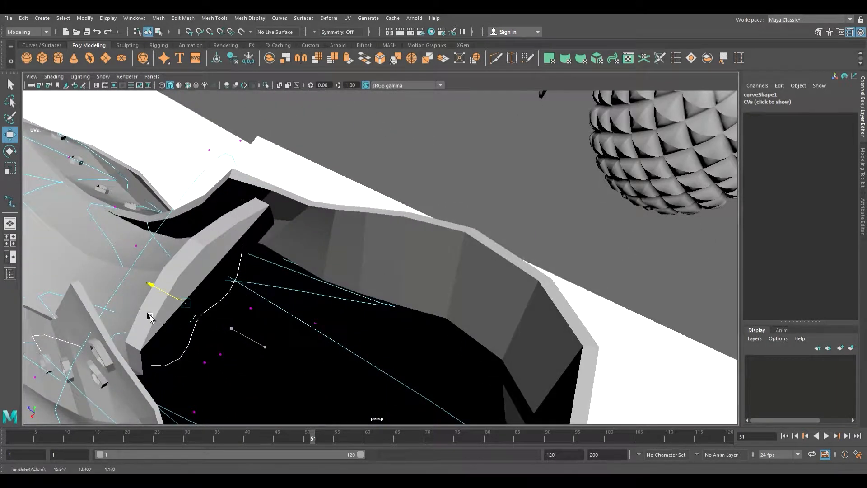
pyautogui.keyDown('alt'); pyautogui.moveTo(90, 276); pyautogui.dragTo(264, 307); pyautogui.keyUp('alt')
pyautogui.keyDown('alt'); pyautogui.moveTo(264, 307); pyautogui.dragTo(310, 125, button='middle'); pyautogui.keyUp('alt')
pyautogui.scroll(-4, 289, 309)
pyautogui.keyDown('alt'); pyautogui.moveTo(305, 326); pyautogui.dragTo(330, 329); pyautogui.keyUp('alt')
pyautogui.moveTo(271, 398); pyautogui.dragTo(293, 390)
# Step: Adjust the control vertices at both flaps' top eyelets to carry the lace curve across the front of the tongue
pyautogui.keyDown('alt'); pyautogui.moveTo(336, 315); pyautogui.dragTo(418, 248); pyautogui.keyUp('alt')
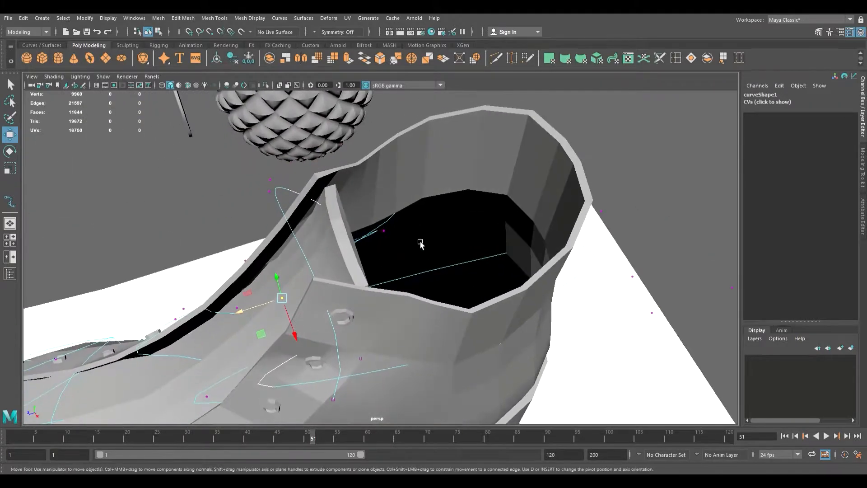
pyautogui.click(390, 233)
pyautogui.moveTo(363, 245); pyautogui.dragTo(333, 261)
pyautogui.keyDown('alt'); pyautogui.moveTo(390, 249); pyautogui.dragTo(477, 322); pyautogui.keyUp('alt')
pyautogui.click(468, 317)
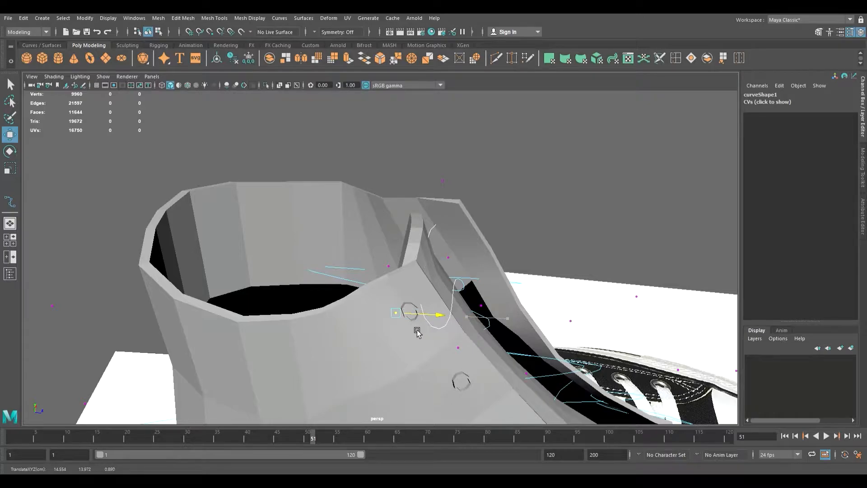
pyautogui.keyDown('alt'); pyautogui.moveTo(398, 337); pyautogui.dragTo(354, 318); pyautogui.keyUp('alt')
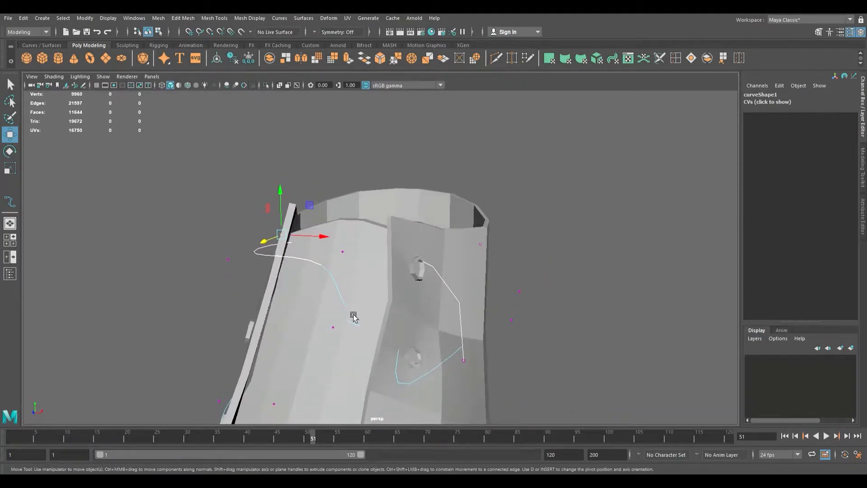
pyautogui.moveTo(407, 338)
pyautogui.keyDown('alt'); pyautogui.mouseDown()
pyautogui.moveTo(267, 337)
pyautogui.moveTo(286, 332)
pyautogui.moveTo(397, 364)
pyautogui.moveTo(391, 343)
pyautogui.mouseUp(); pyautogui.keyUp('alt')
pyautogui.keyDown('alt'); pyautogui.moveTo(391, 343); pyautogui.dragTo(401, 316, button='middle'); pyautogui.keyUp('alt')
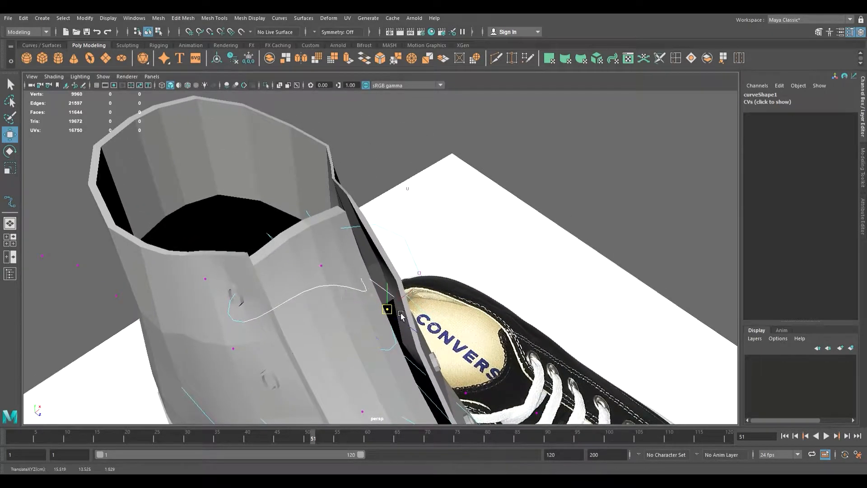
pyautogui.keyDown('alt'); pyautogui.moveTo(427, 309); pyautogui.dragTo(405, 324); pyautogui.keyUp('alt')
# Step: Reselect the lace curve and return to editing its control vertices
pyautogui.click(379, 345)
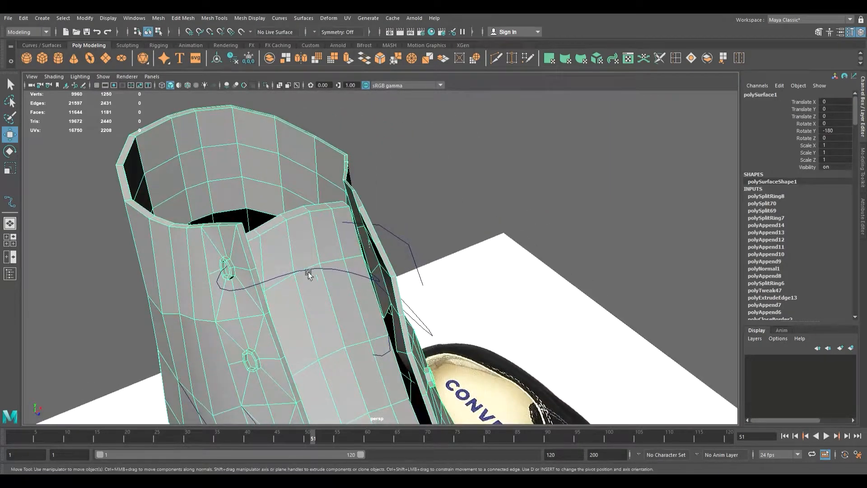
pyautogui.click(286, 278)
pyautogui.keyDown('alt'); pyautogui.moveTo(288, 280); pyautogui.dragTo(380, 298); pyautogui.keyUp('alt')
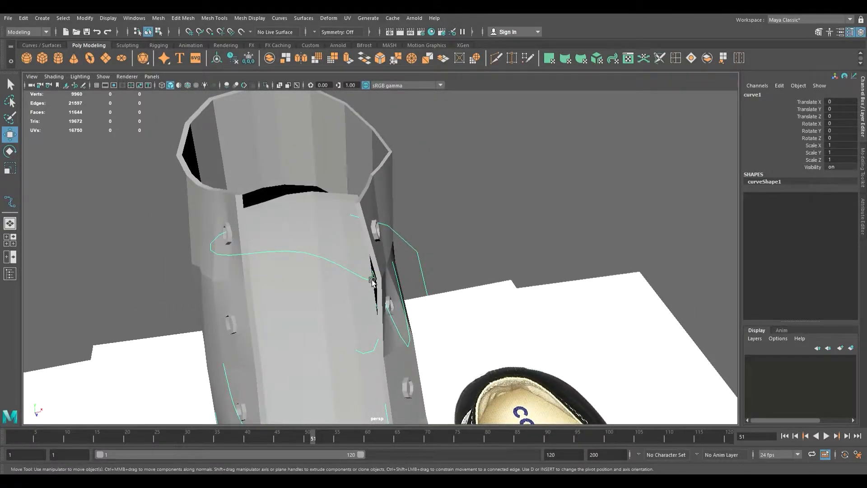
pyautogui.moveTo(323, 261); pyautogui.dragTo(296, 261, button='right')
# Step: Move the control vertices along the tongue and flap edge to lead the crossing curve toward the second eyelet
pyautogui.keyDown('alt'); pyautogui.moveTo(357, 289); pyautogui.dragTo(236, 301); pyautogui.keyUp('alt')
pyautogui.keyDown('alt'); pyautogui.moveTo(373, 315); pyautogui.dragTo(211, 418); pyautogui.keyUp('alt')
pyautogui.keyDown('alt'); pyautogui.moveTo(325, 351); pyautogui.dragTo(313, 376); pyautogui.keyUp('alt')
pyautogui.click(262, 310)
pyautogui.moveTo(289, 328); pyautogui.dragTo(374, 372)
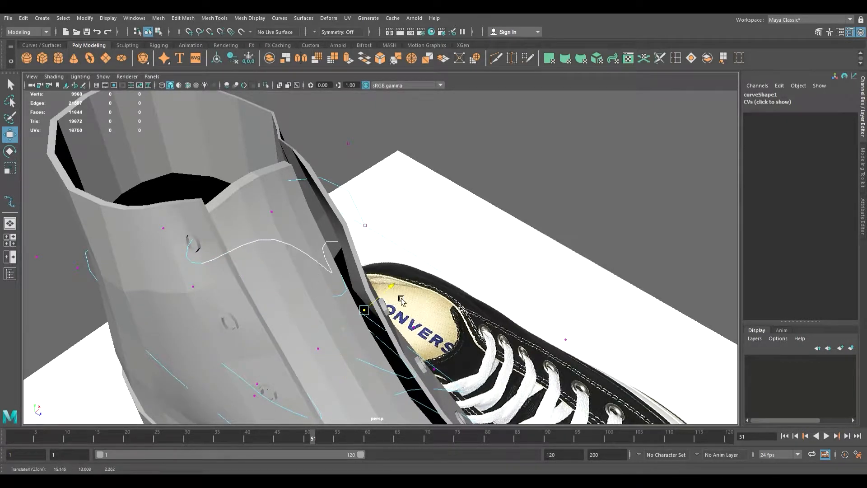
pyautogui.keyDown('alt'); pyautogui.moveTo(496, 278); pyautogui.dragTo(420, 369); pyautogui.keyUp('alt')
pyautogui.moveTo(355, 397); pyautogui.dragTo(434, 391)
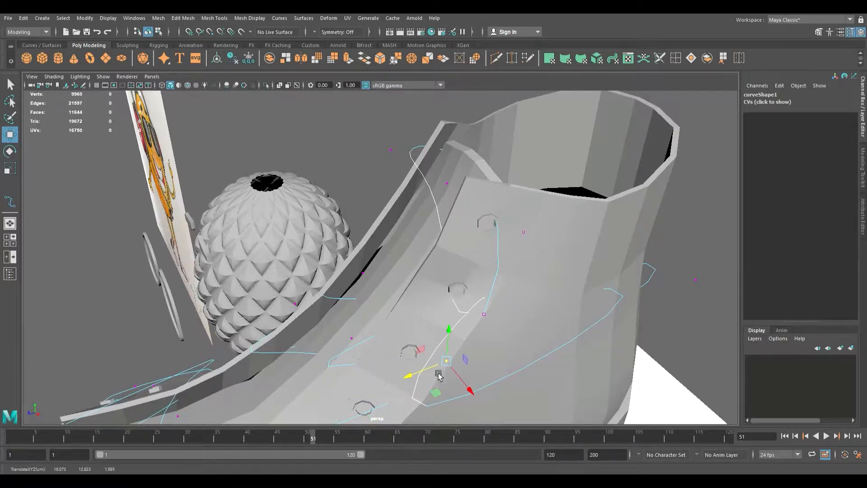
# Step: Reposition the control vertices of the lace curve around the flap's second and third eyelets
pyautogui.moveTo(459, 342); pyautogui.dragTo(235, 325)
pyautogui.moveTo(225, 256); pyautogui.dragTo(298, 326)
pyautogui.moveTo(311, 365); pyautogui.dragTo(362, 263)
pyautogui.moveTo(406, 233); pyautogui.dragTo(288, 252)
pyautogui.keyDown('alt'); pyautogui.moveTo(433, 302); pyautogui.dragTo(429, 333); pyautogui.keyUp('alt')
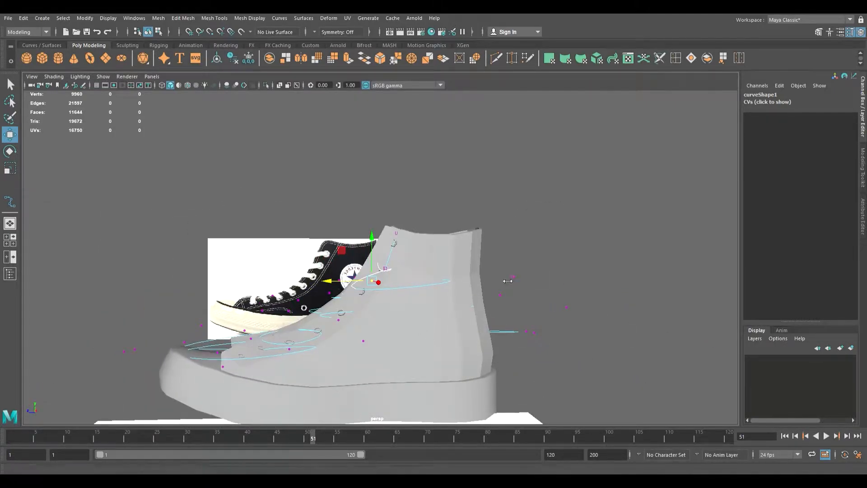
pyautogui.moveTo(512, 260); pyautogui.dragTo(383, 347)
# Step: Refine the control vertices beside the second eyelet to tighten the lace curve's bend there
pyautogui.click(355, 312)
pyautogui.moveTo(333, 328); pyautogui.dragTo(487, 286)
pyautogui.moveTo(407, 331)
pyautogui.keyDown('alt'); pyautogui.mouseDown()
pyautogui.moveTo(420, 329)
pyautogui.moveTo(397, 329)
pyautogui.mouseUp(); pyautogui.keyUp('alt')
pyautogui.click(421, 317)
pyautogui.moveTo(435, 306); pyautogui.dragTo(399, 320)
pyautogui.keyDown('alt'); pyautogui.moveTo(393, 366); pyautogui.dragTo(407, 299); pyautogui.keyUp('alt')
pyautogui.scroll(4, 397, 297)
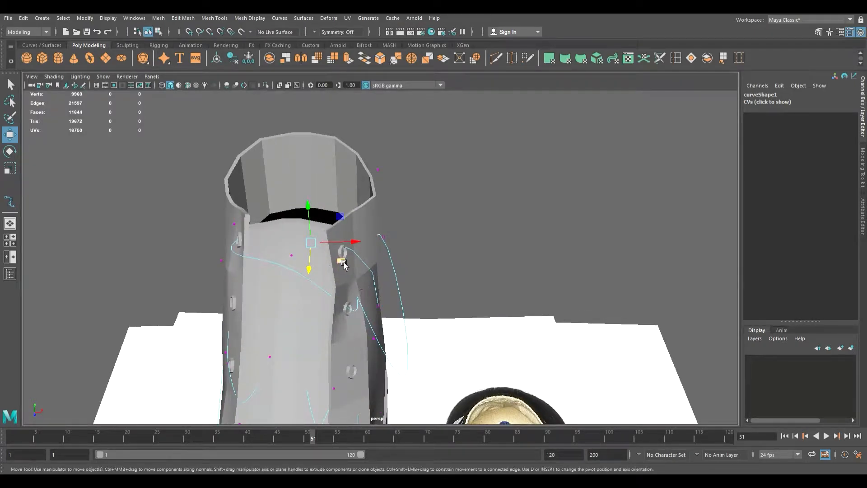
pyautogui.keyDown('alt'); pyautogui.moveTo(323, 262); pyautogui.dragTo(389, 281); pyautogui.keyUp('alt')
pyautogui.keyDown('alt'); pyautogui.moveTo(389, 281); pyautogui.dragTo(356, 233, button='middle'); pyautogui.keyUp('alt')
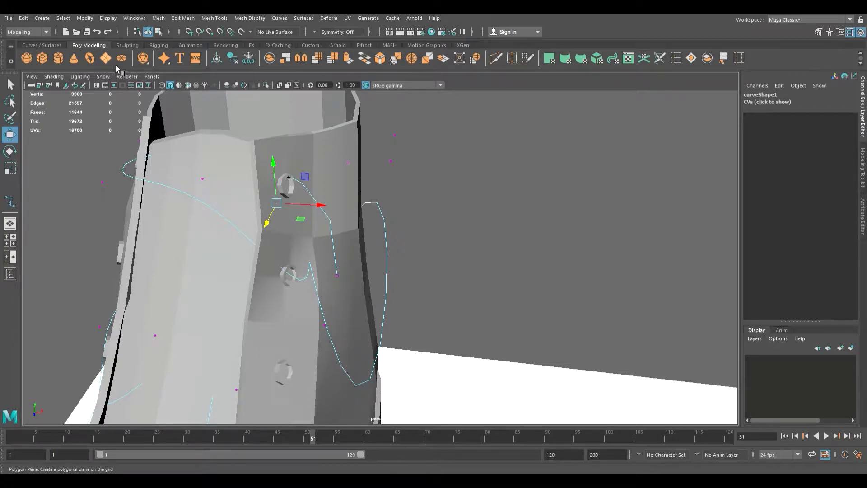
# Step: Create a polygon cylinder and place it beside the sneaker
pyautogui.click(66, 63)
pyautogui.press('a')
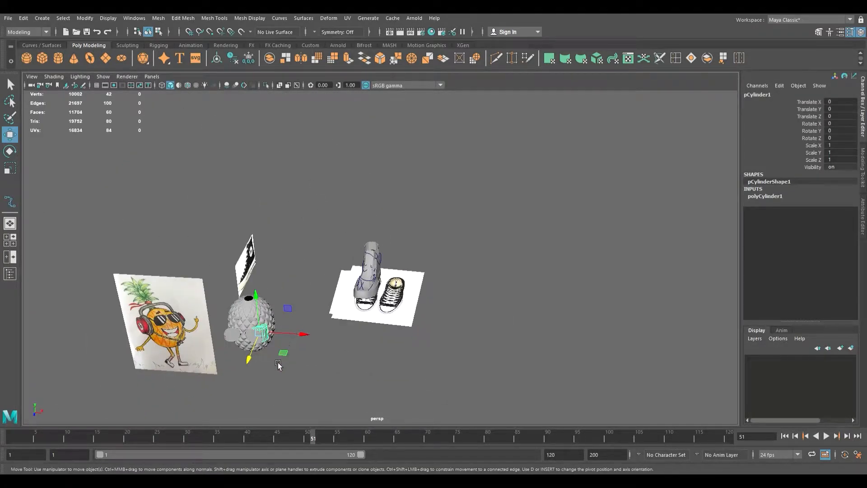
pyautogui.moveTo(270, 344); pyautogui.dragTo(402, 273)
pyautogui.press('f')
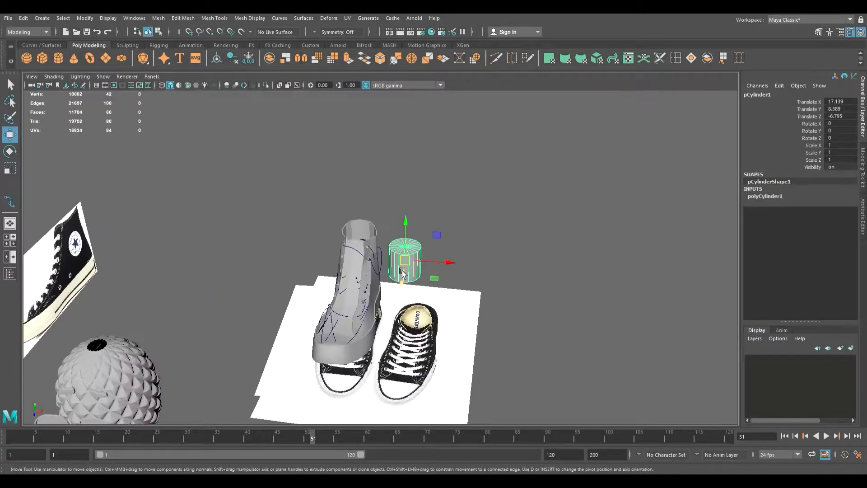
pyautogui.scroll(2, 402, 272)
pyautogui.keyDown('alt'); pyautogui.moveTo(479, 289); pyautogui.dragTo(424, 298); pyautogui.keyUp('alt')
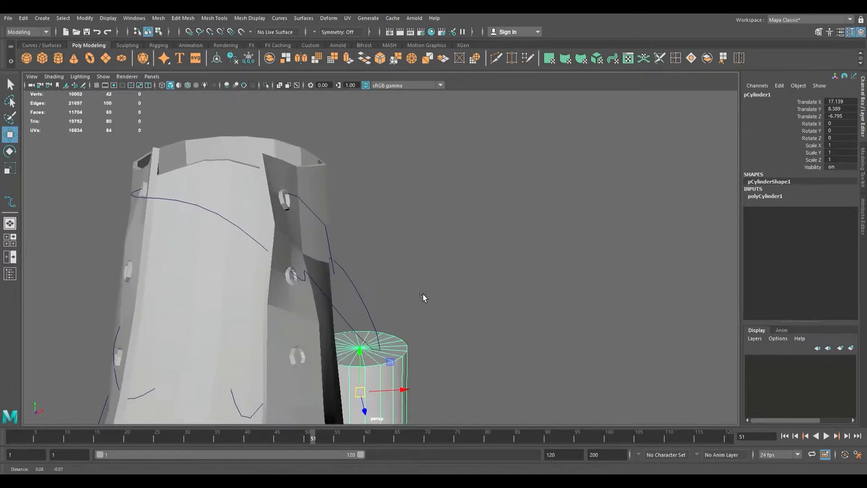
pyautogui.keyDown('alt'); pyautogui.moveTo(424, 298); pyautogui.dragTo(383, 201, button='middle'); pyautogui.keyUp('alt')
pyautogui.keyDown('alt'); pyautogui.moveTo(382, 202); pyautogui.dragTo(404, 230); pyautogui.keyUp('alt')
pyautogui.keyDown('alt'); pyautogui.moveTo(405, 230); pyautogui.dragTo(340, 152, button='middle'); pyautogui.keyUp('alt')
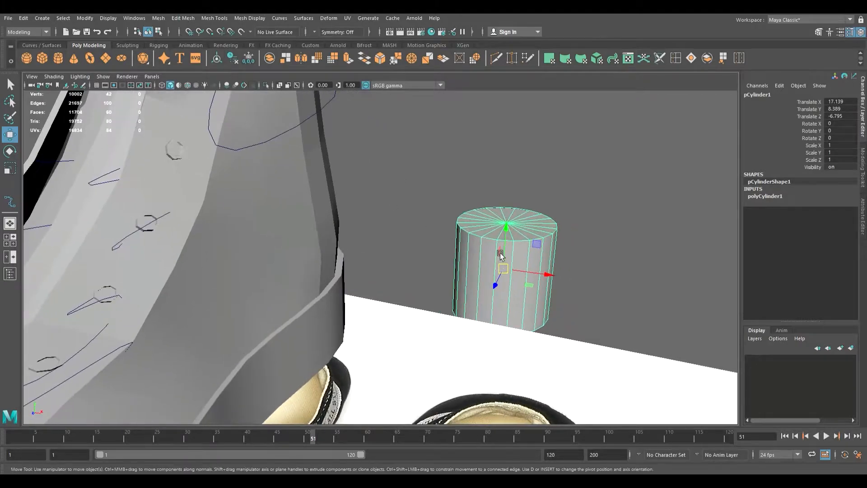
# Step: Delete the cylinder's side and bottom faces to keep only its top cap
pyautogui.press('F11')
pyautogui.scroll(-3, 490, 262)
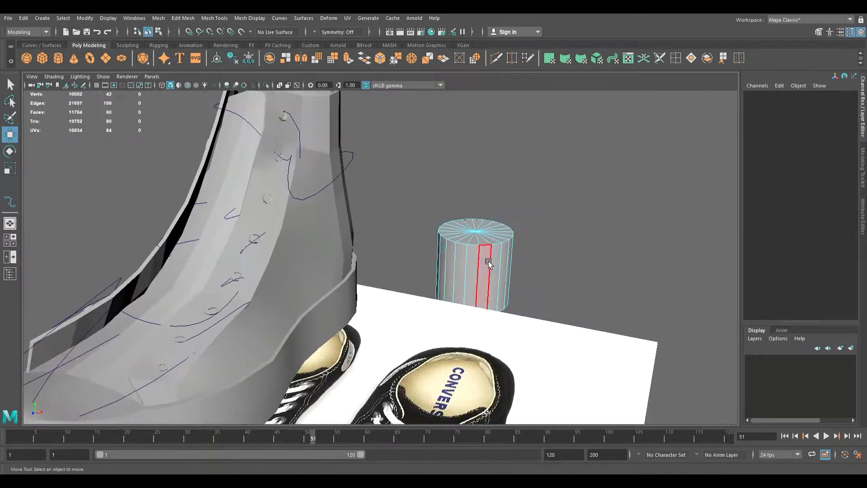
pyautogui.moveTo(447, 296); pyautogui.dragTo(446, 299)
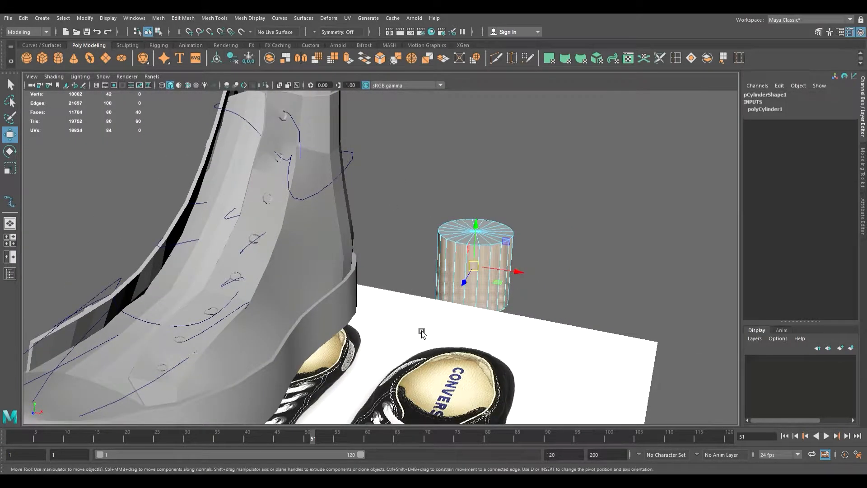
pyautogui.press('Delete')
pyautogui.press('F8')
pyautogui.click(508, 239)
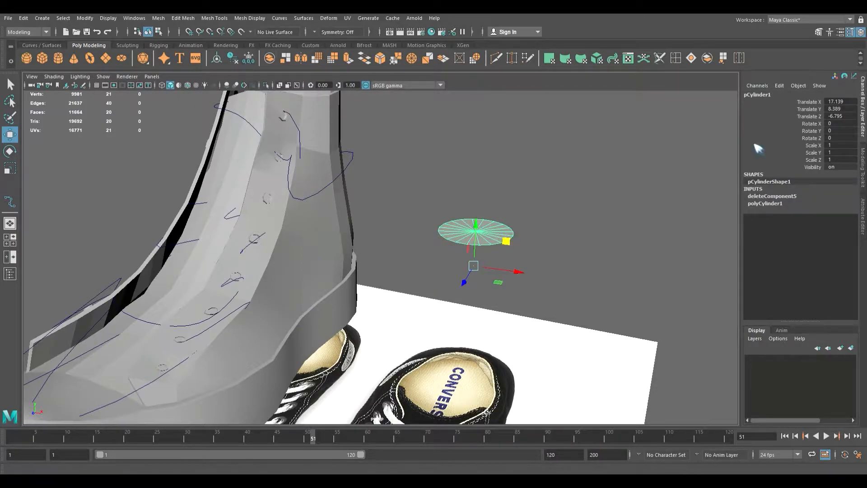
# Step: Try to reduce the cap's axis subdivisions and undo back to the full cylinder
pyautogui.click(773, 203)
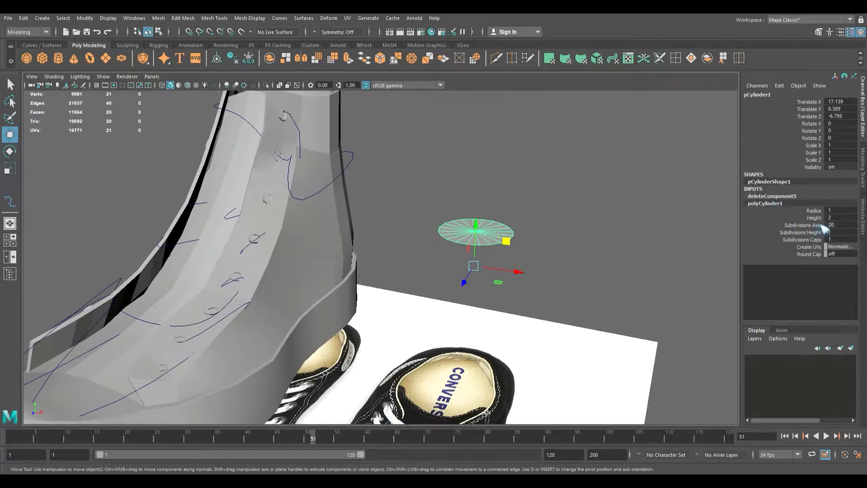
pyautogui.keyDown('ctrl'); pyautogui.moveTo(835, 224); pyautogui.dragTo(834, 224); pyautogui.keyUp('ctrl')
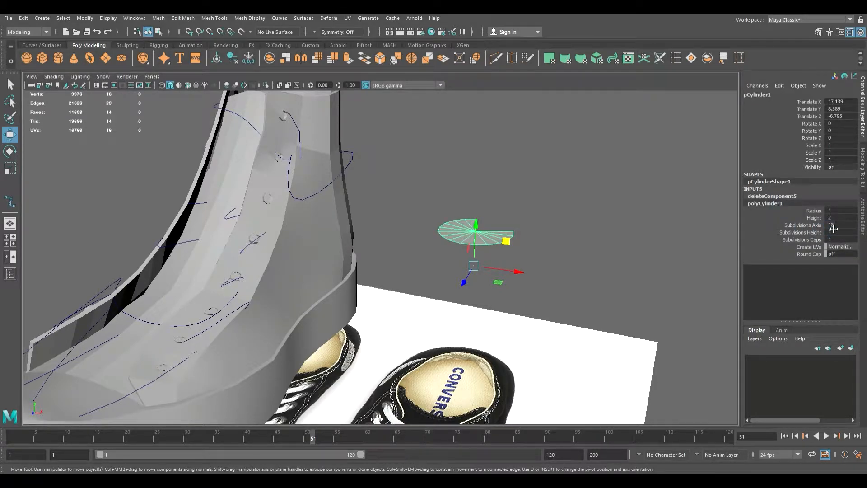
pyautogui.hotkey('ctrl', 'z')
pyautogui.hotkey('ctrl', 'z')
pyautogui.hotkey('ctrl', 'z')
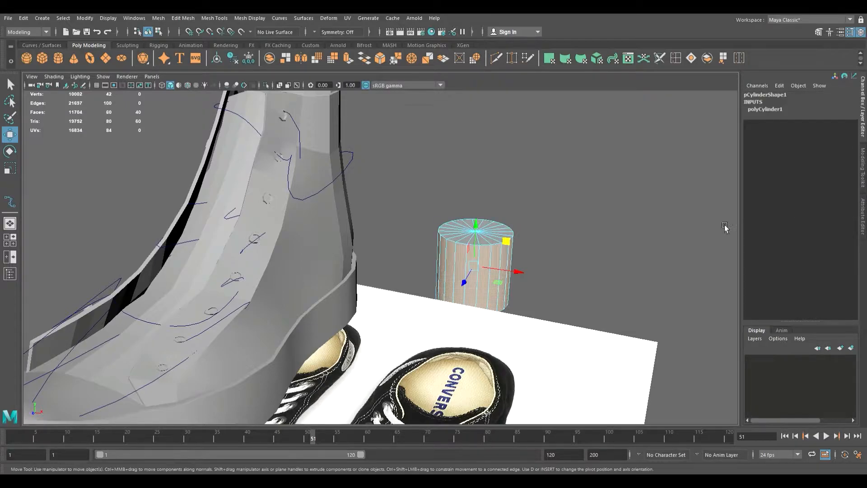
# Step: Set the cylinder's axis subdivisions to 12
pyautogui.click(767, 112)
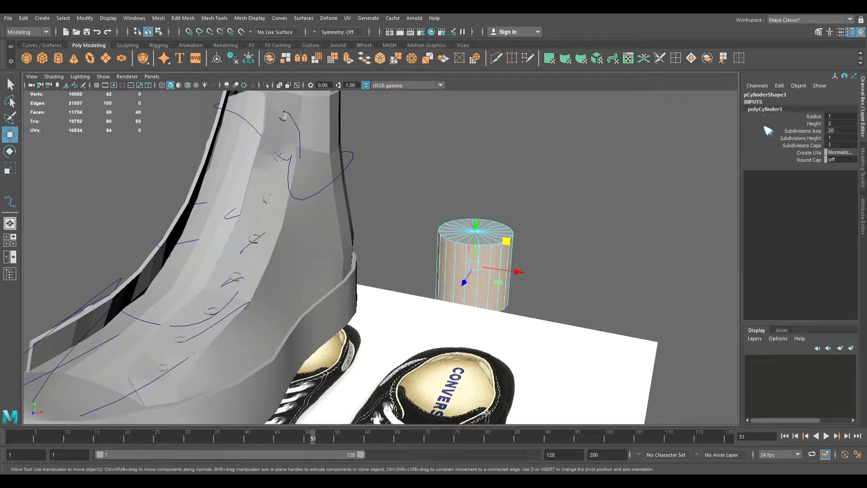
pyautogui.click(808, 131)
pyautogui.click(833, 131)
pyautogui.write('12')
pyautogui.press('Return')
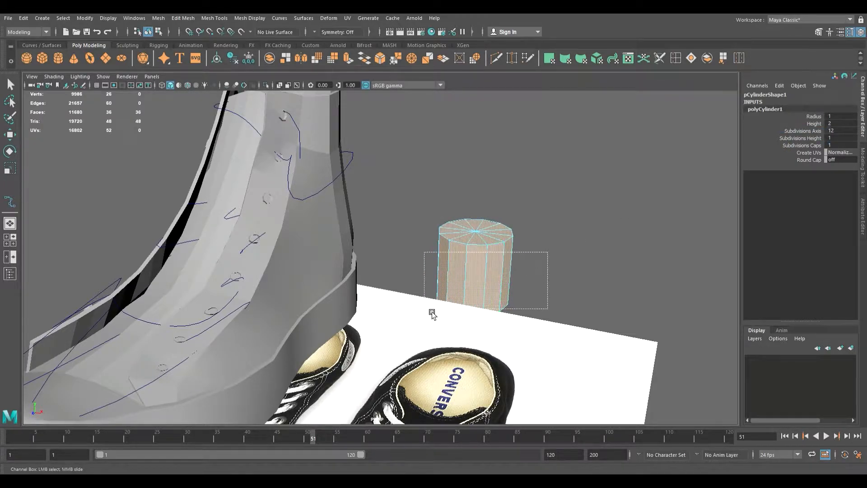
# Step: Delete the 12-sided cylinder's side and bottom faces, keeping only its top cap
pyautogui.moveTo(432, 310); pyautogui.dragTo(431, 311)
pyautogui.press('w')
pyautogui.press('Delete')
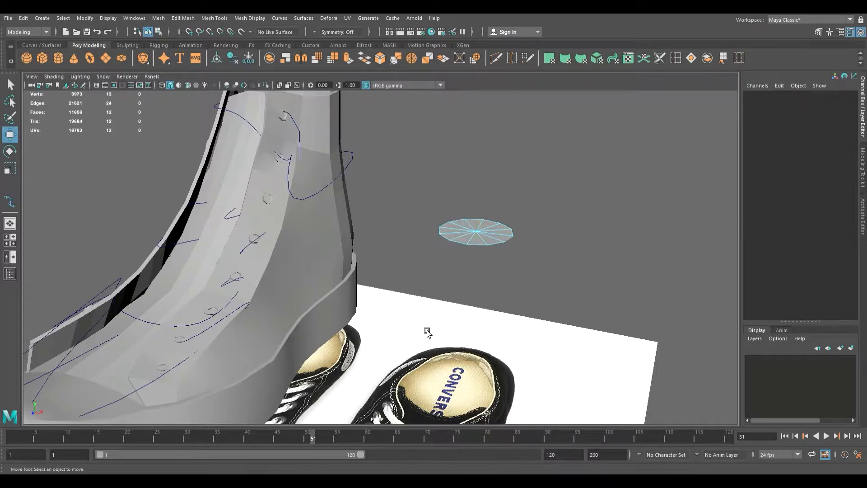
# Step: Centre the cap's pivot and scale the cap down uniformly to about 0.147
pyautogui.click(492, 231)
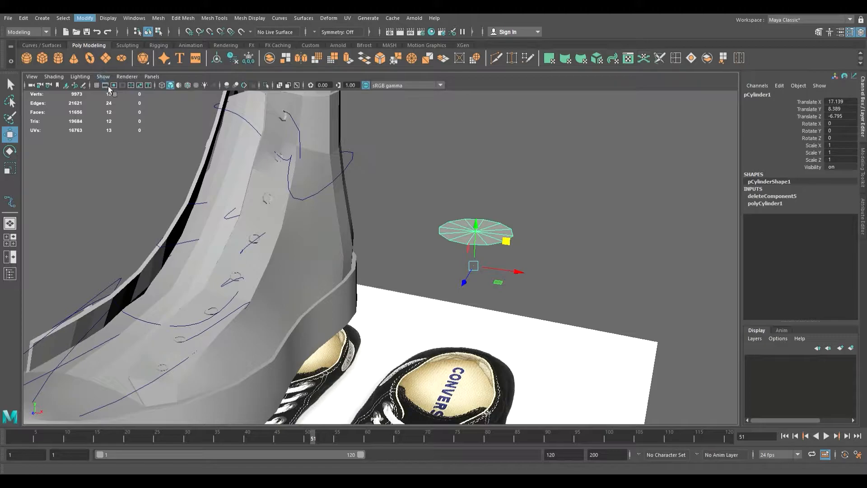
pyautogui.press('r')
pyautogui.moveTo(488, 237); pyautogui.dragTo(450, 237, button='middle')
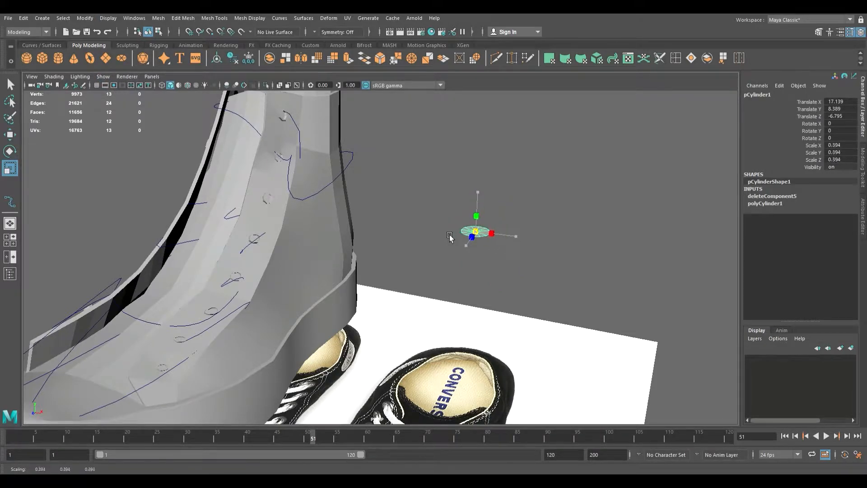
pyautogui.press('w')
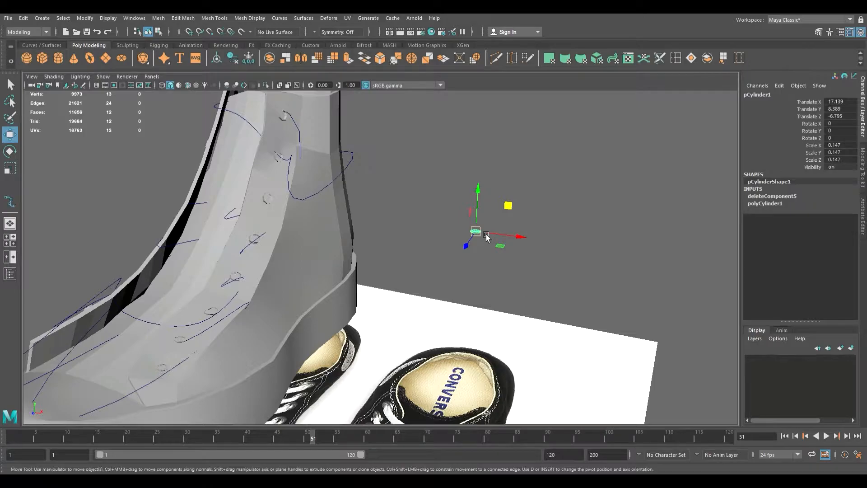
# Step: Try to snap the cap toward the lace curve using different snapping modes
pyautogui.click(231, 32)
pyautogui.moveTo(487, 238); pyautogui.dragTo(364, 209)
pyautogui.moveTo(336, 194); pyautogui.dragTo(386, 179)
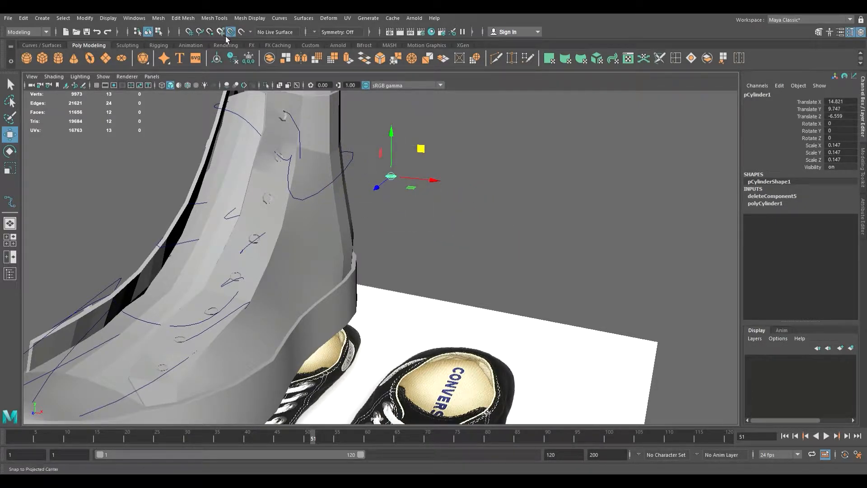
pyautogui.moveTo(403, 180)
pyautogui.mouseDown()
pyautogui.moveTo(335, 182)
pyautogui.moveTo(397, 171)
pyautogui.mouseUp()
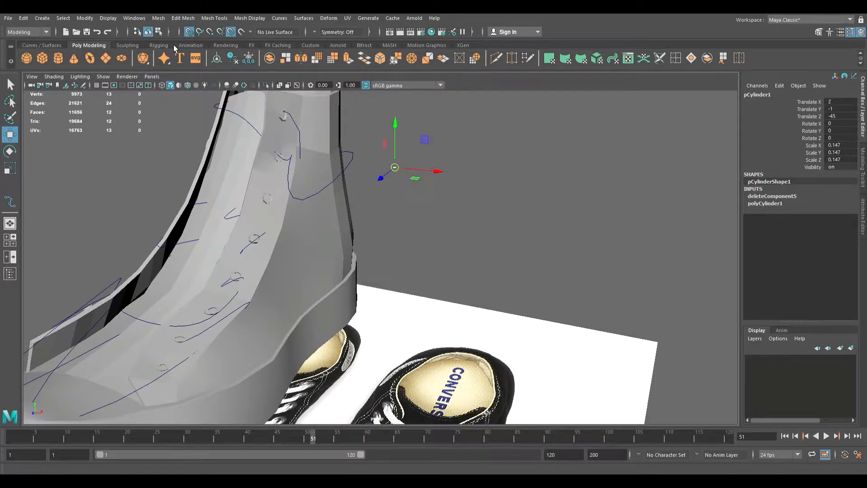
pyautogui.click(223, 35)
pyautogui.moveTo(395, 168); pyautogui.dragTo(316, 168)
# Step: Move the cap back toward the sneaker's collar, close to the upper lace eyelets
pyautogui.keyDown('alt'); pyautogui.moveTo(316, 168); pyautogui.dragTo(136, 158, button='middle'); pyautogui.keyUp('alt')
pyautogui.scroll(-3, 215, 186)
pyautogui.keyDown('alt'); pyautogui.moveTo(218, 186); pyautogui.dragTo(211, 323); pyautogui.keyUp('alt')
pyautogui.moveTo(236, 257); pyautogui.dragTo(238, 129)
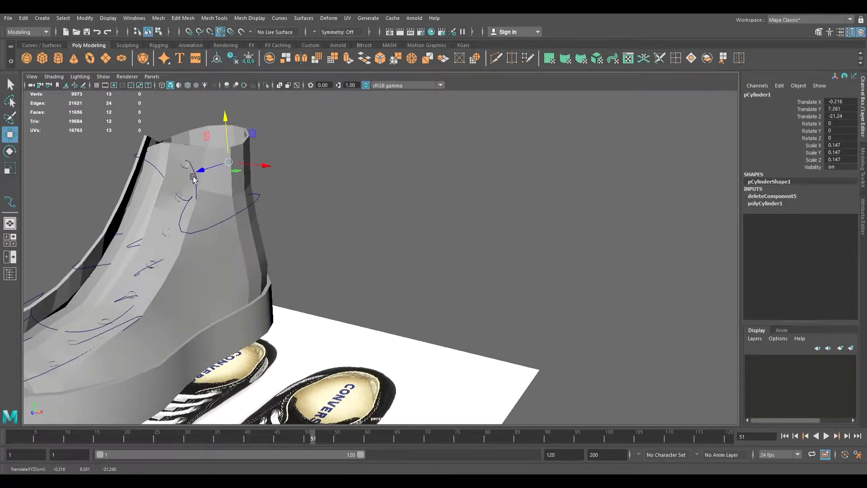
pyautogui.keyDown('alt'); pyautogui.moveTo(204, 181); pyautogui.dragTo(243, 199); pyautogui.keyUp('alt')
pyautogui.scroll(-4, 211, 182)
pyautogui.moveTo(81, 144); pyautogui.dragTo(364, 219)
pyautogui.moveTo(633, 199); pyautogui.dragTo(343, 290)
pyautogui.moveTo(402, 293)
pyautogui.mouseDown()
pyautogui.moveTo(392, 211)
pyautogui.moveTo(329, 230)
pyautogui.moveTo(319, 270)
pyautogui.moveTo(327, 266)
pyautogui.moveTo(371, 298)
pyautogui.moveTo(359, 294)
pyautogui.moveTo(394, 289)
pyautogui.mouseUp()
pyautogui.moveTo(442, 245); pyautogui.dragTo(318, 237)
pyautogui.moveTo(286, 185); pyautogui.dragTo(298, 260)
pyautogui.keyDown('alt'); pyautogui.moveTo(298, 260); pyautogui.dragTo(312, 289, button='right'); pyautogui.keyUp('alt')
pyautogui.keyDown('alt'); pyautogui.moveTo(306, 263); pyautogui.dragTo(435, 245, button='middle'); pyautogui.keyUp('alt')
pyautogui.keyDown('alt'); pyautogui.moveTo(437, 246); pyautogui.dragTo(438, 223); pyautogui.keyUp('alt')
pyautogui.moveTo(407, 187); pyautogui.dragTo(318, 186)
pyautogui.keyDown('alt'); pyautogui.moveTo(318, 186); pyautogui.dragTo(355, 194, button='right'); pyautogui.keyUp('alt')
pyautogui.keyDown('alt'); pyautogui.moveTo(355, 194); pyautogui.dragTo(323, 255, button='middle'); pyautogui.keyUp('alt')
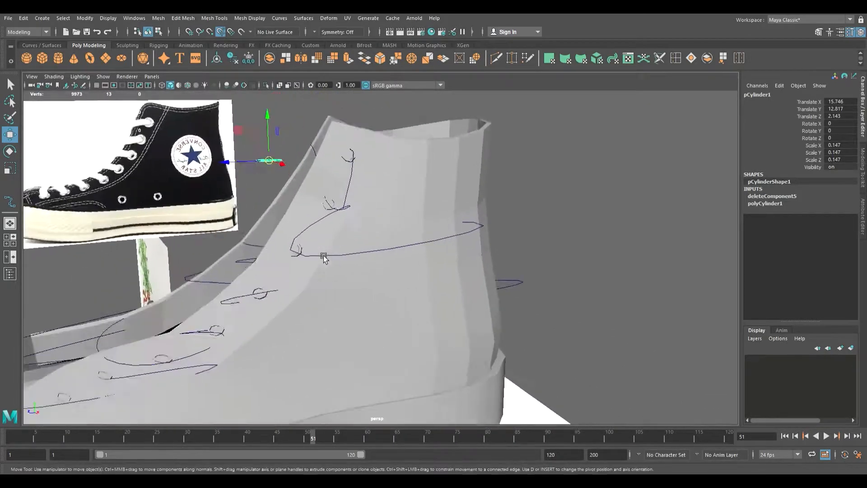
# Step: Position the cap at the free upper end of the lace curve, beside the second eyelet from the collar
pyautogui.scroll(4, 324, 253)
pyautogui.keyDown('alt'); pyautogui.moveTo(331, 250); pyautogui.dragTo(363, 267); pyautogui.keyUp('alt')
pyautogui.moveTo(237, 206); pyautogui.dragTo(517, 292)
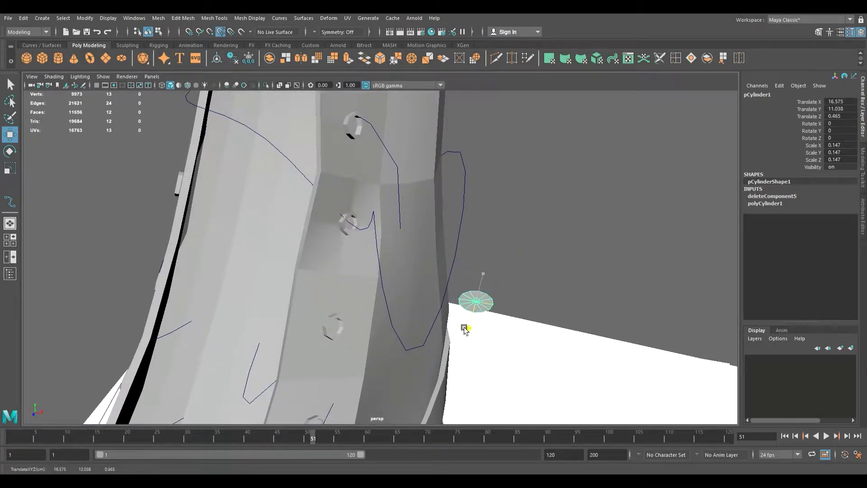
pyautogui.moveTo(465, 329); pyautogui.dragTo(439, 383)
pyautogui.moveTo(468, 345); pyautogui.dragTo(441, 188)
pyautogui.moveTo(388, 216); pyautogui.dragTo(423, 257)
pyautogui.moveTo(519, 233); pyautogui.dragTo(322, 229)
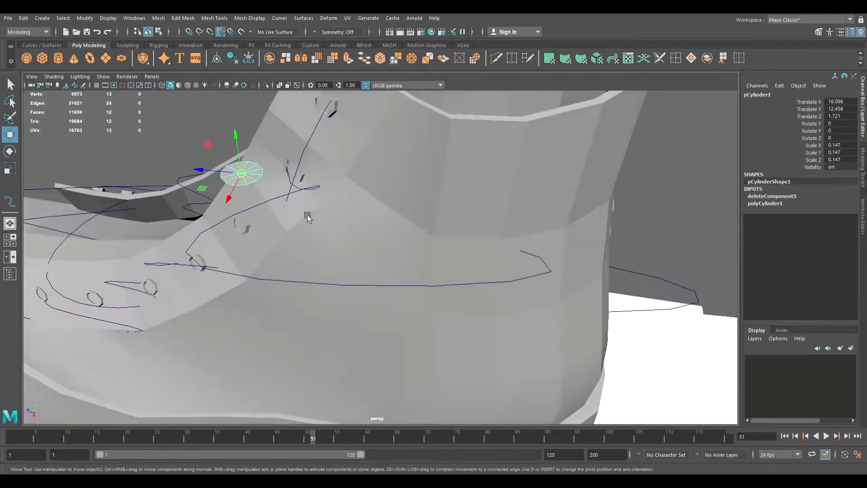
pyautogui.moveTo(250, 174); pyautogui.dragTo(404, 216)
pyautogui.keyDown('alt'); pyautogui.moveTo(404, 216); pyautogui.dragTo(528, 221, button='right'); pyautogui.keyUp('alt')
pyautogui.keyDown('alt'); pyautogui.moveTo(529, 221); pyautogui.dragTo(225, 253); pyautogui.keyUp('alt')
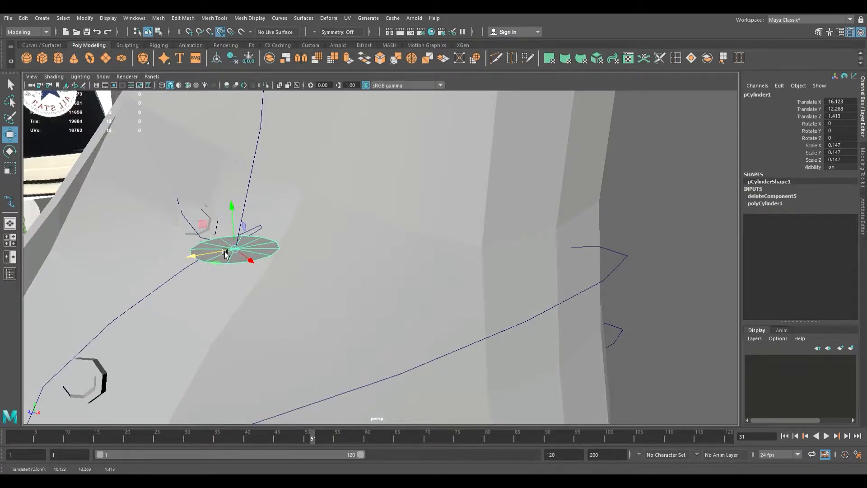
# Step: Flip the cap with a Rotate X of 180 and scale it uniformly to about 0.038
pyautogui.press('e')
pyautogui.press('w')
pyautogui.press('e')
pyautogui.moveTo(220, 230); pyautogui.dragTo(271, 290)
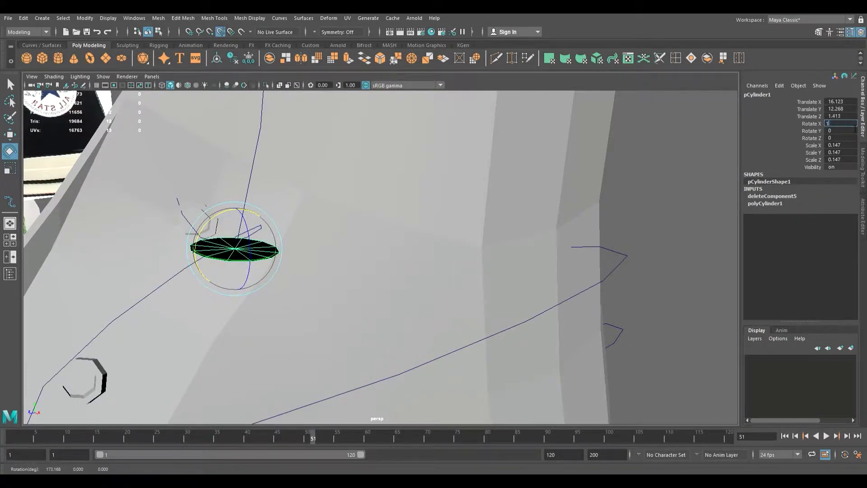
pyautogui.press('Return')
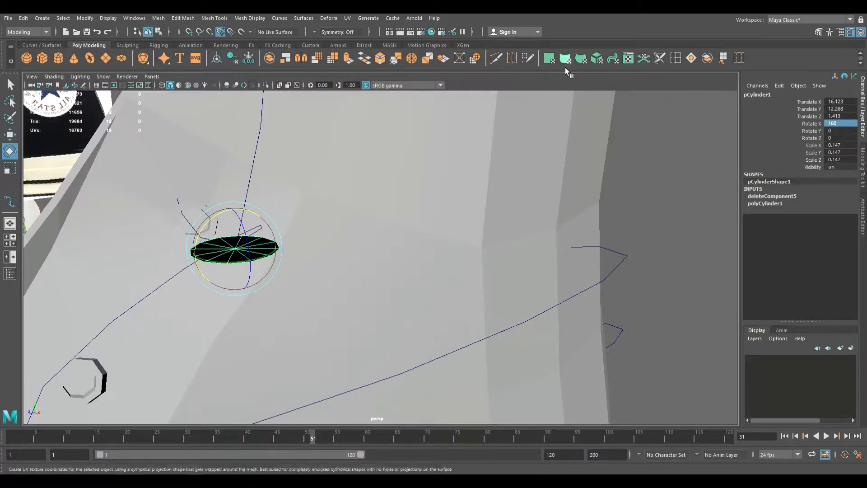
pyautogui.keyDown('alt'); pyautogui.moveTo(373, 196); pyautogui.dragTo(405, 232); pyautogui.keyUp('alt')
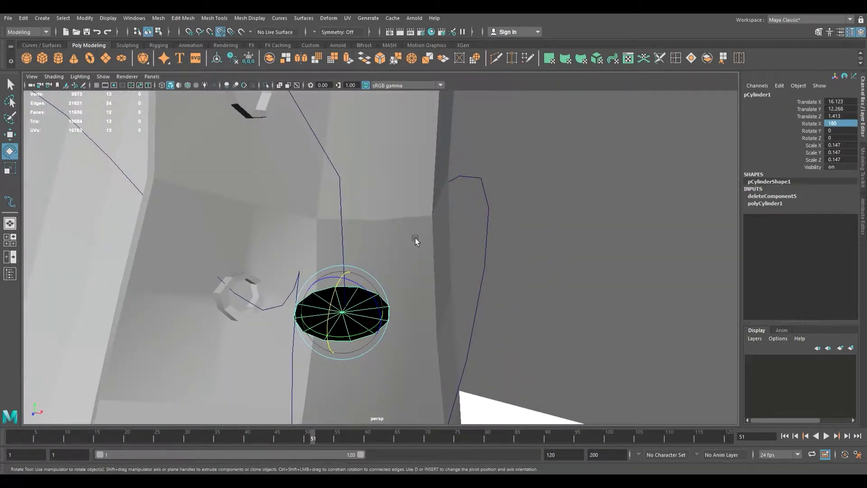
pyautogui.press('r')
pyautogui.moveTo(342, 312); pyautogui.dragTo(307, 320)
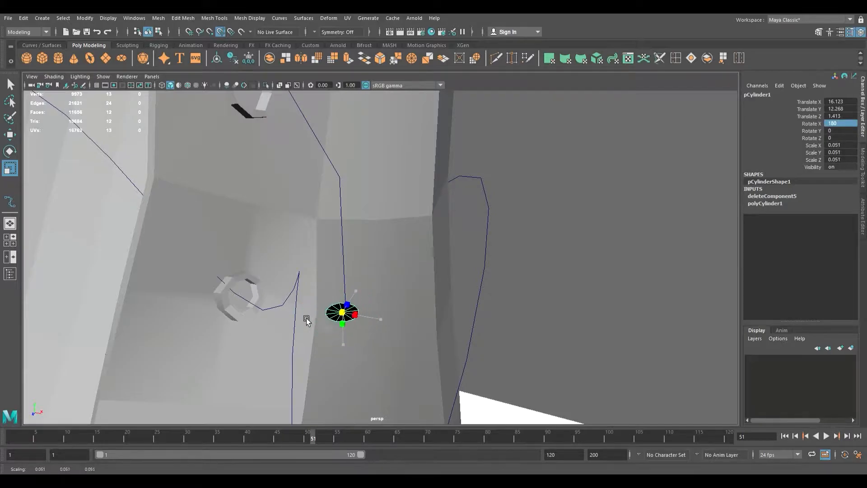
# Step: Try to extrude the cap with the lace curve selected, using Local Translate Z -11.4, thickness 6.5 and 25 divisions
pyautogui.click(351, 268)
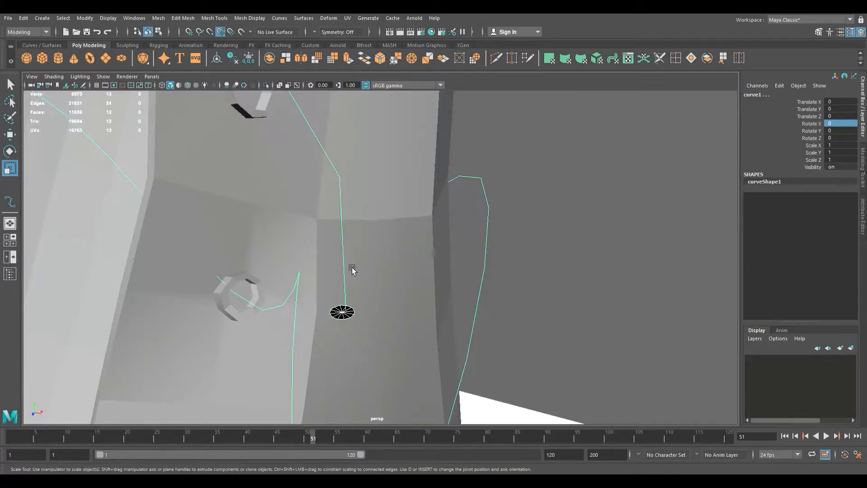
pyautogui.hotkey('ctrl', 'e')
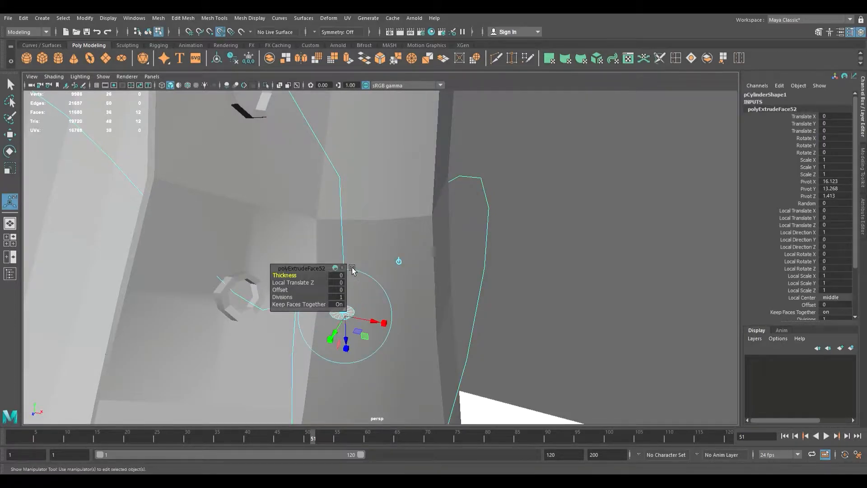
pyautogui.click(296, 282)
pyautogui.moveTo(305, 291); pyautogui.dragTo(290, 292, button='middle')
pyautogui.scroll(-10, 356, 235)
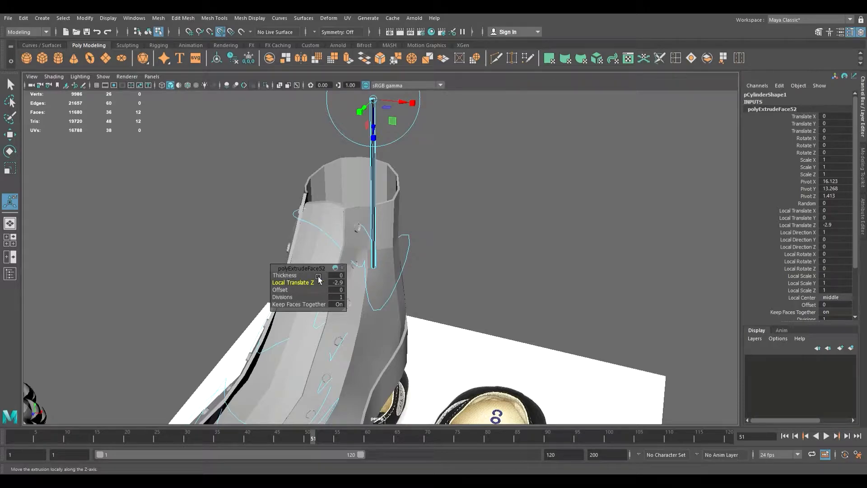
pyautogui.click(281, 290)
pyautogui.moveTo(291, 297); pyautogui.dragTo(373, 285, button='middle')
pyautogui.hotkey('ctrl', 'z')
pyautogui.click(285, 275)
pyautogui.moveTo(426, 285); pyautogui.dragTo(300, 306, button='middle')
pyautogui.click(284, 297)
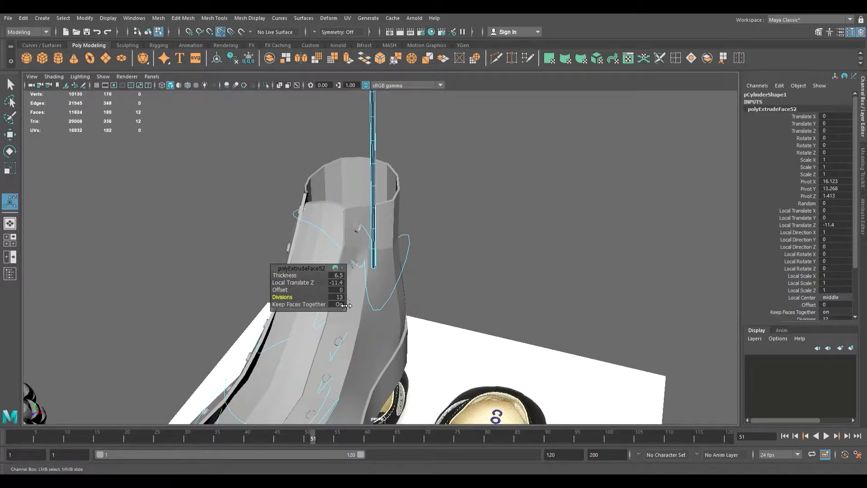
pyautogui.moveTo(429, 272)
pyautogui.keyDown('alt'); pyautogui.mouseDown()
pyautogui.moveTo(300, 257)
pyautogui.moveTo(431, 261)
pyautogui.mouseUp(); pyautogui.keyUp('alt')
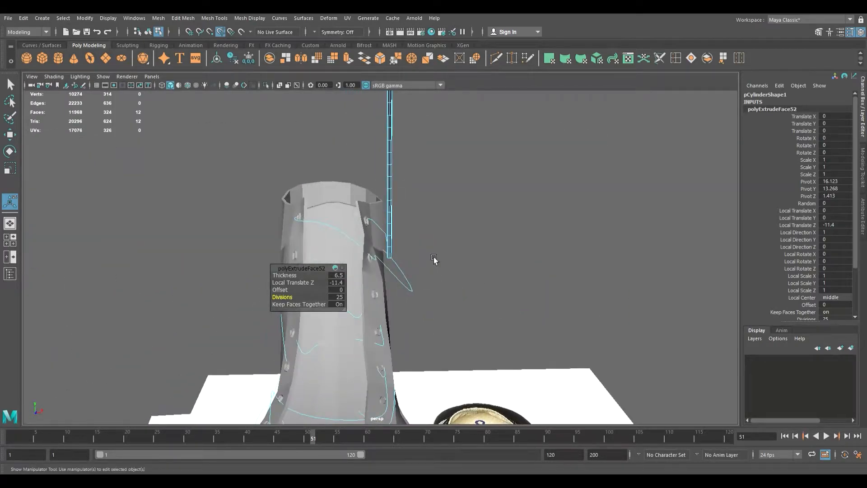
# Step: Undo the extrusion's settings and the cap extrusion itself
pyautogui.hotkey('ctrl', 'z')
pyautogui.hotkey('ctrl', 'z')
pyautogui.hotkey('ctrl', 'z')
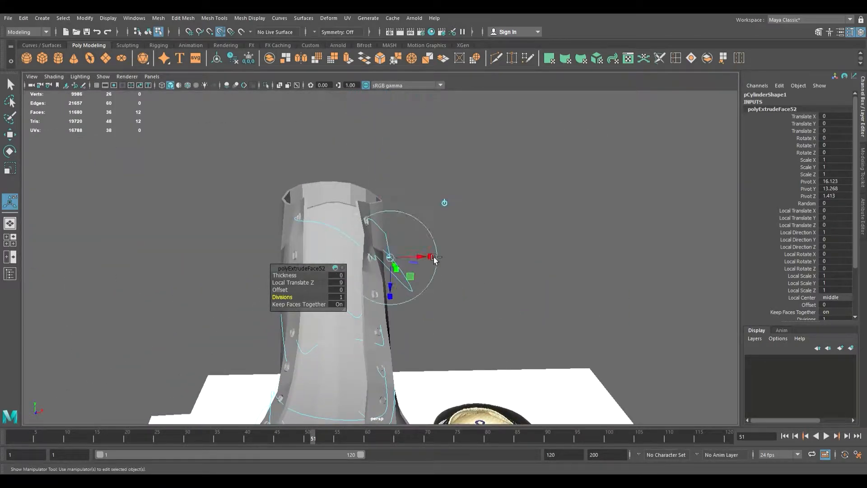
pyautogui.scroll(7, 430, 277)
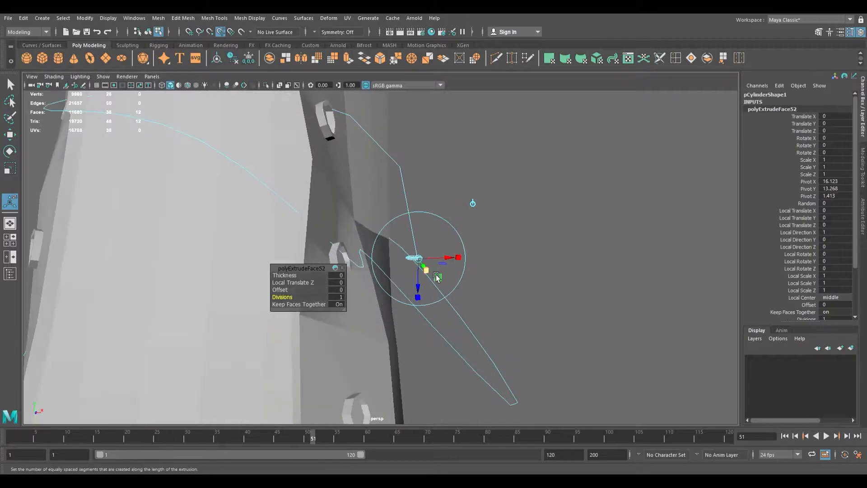
pyautogui.keyDown('alt'); pyautogui.moveTo(429, 277); pyautogui.dragTo(379, 294, button='middle'); pyautogui.keyUp('alt')
pyautogui.keyDown('alt'); pyautogui.moveTo(379, 295); pyautogui.dragTo(589, 368, button='right'); pyautogui.keyUp('alt')
pyautogui.keyDown('alt'); pyautogui.moveTo(352, 316); pyautogui.dragTo(387, 272, button='middle'); pyautogui.keyUp('alt')
pyautogui.keyDown('alt'); pyautogui.moveTo(387, 271); pyautogui.dragTo(383, 293); pyautogui.keyUp('alt')
pyautogui.keyDown('alt'); pyautogui.moveTo(384, 294); pyautogui.dragTo(405, 235, button='middle'); pyautogui.keyUp('alt')
pyautogui.keyDown('alt'); pyautogui.moveTo(405, 235); pyautogui.dragTo(536, 354, button='right'); pyautogui.keyUp('alt')
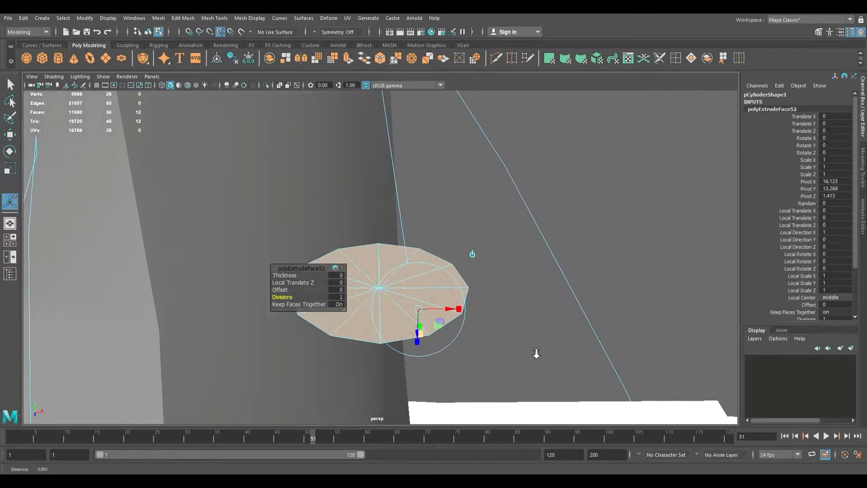
pyautogui.hotkey('ctrl', 'z')
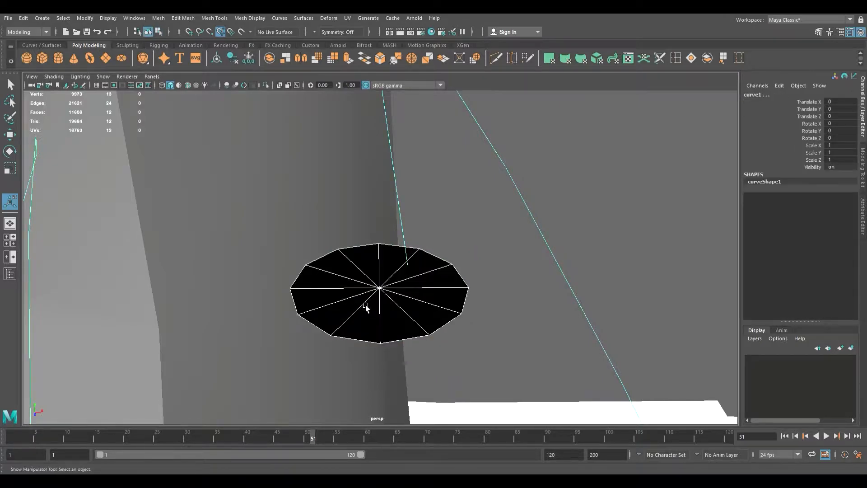
# Step: Select all twelve triangular faces of the cap
pyautogui.press('q')
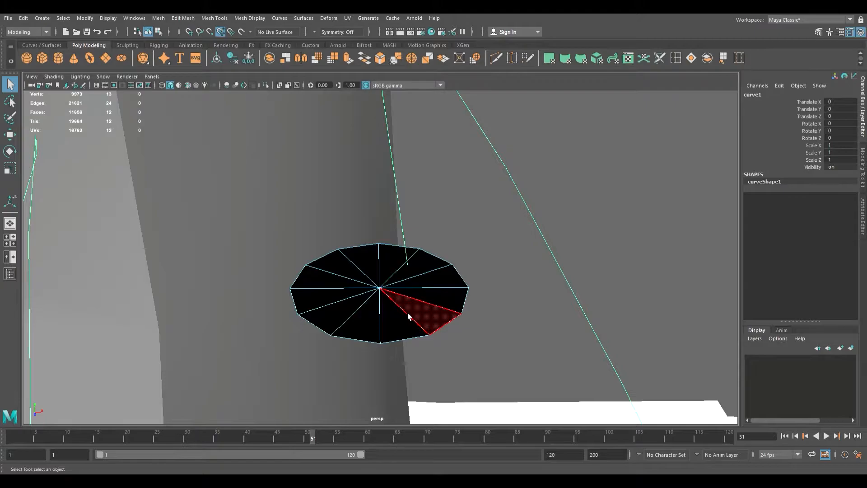
pyautogui.click(407, 316)
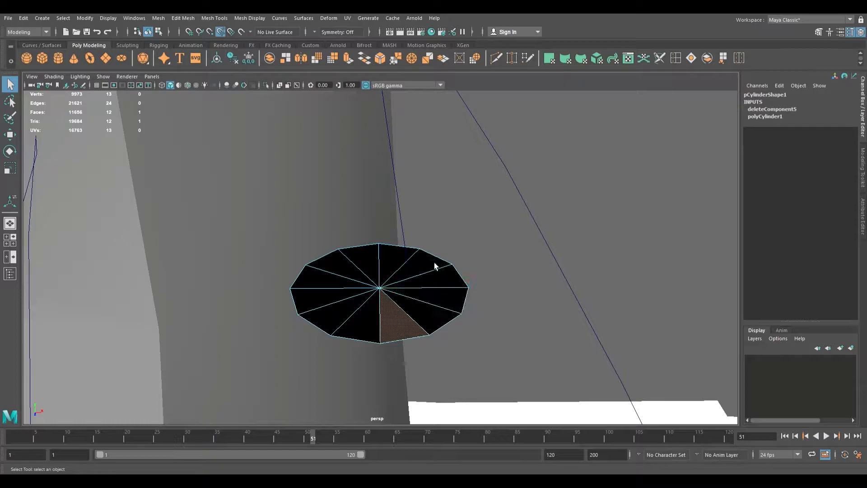
pyautogui.click(422, 314)
pyautogui.moveTo(440, 306)
pyautogui.keyDown('shift'); pyautogui.mouseDown()
pyautogui.moveTo(445, 281)
pyautogui.moveTo(387, 266)
pyautogui.moveTo(341, 274)
pyautogui.moveTo(315, 300)
pyautogui.moveTo(350, 324)
pyautogui.moveTo(391, 334)
pyautogui.mouseUp(); pyautogui.keyUp('shift')
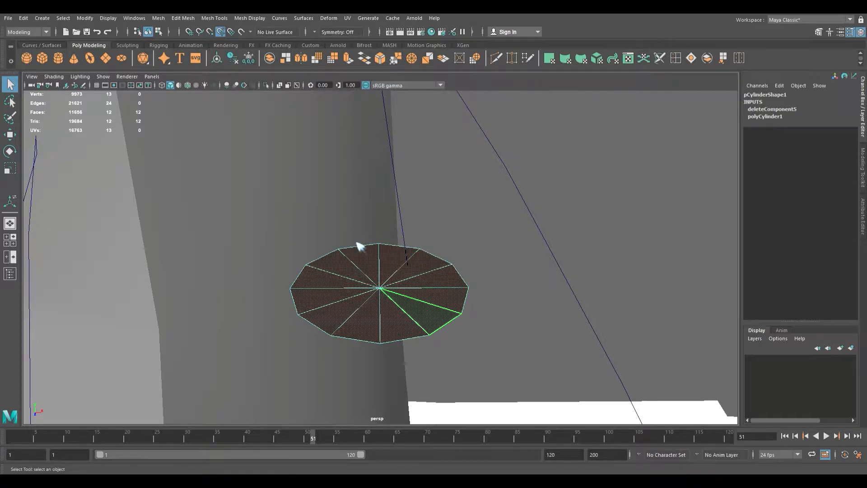
# Step: Try deleting the cap's twelve inner edges and undo the deletion
pyautogui.click(383, 214)
pyautogui.keyDown('alt'); pyautogui.moveTo(383, 214); pyautogui.dragTo(353, 260); pyautogui.keyUp('alt')
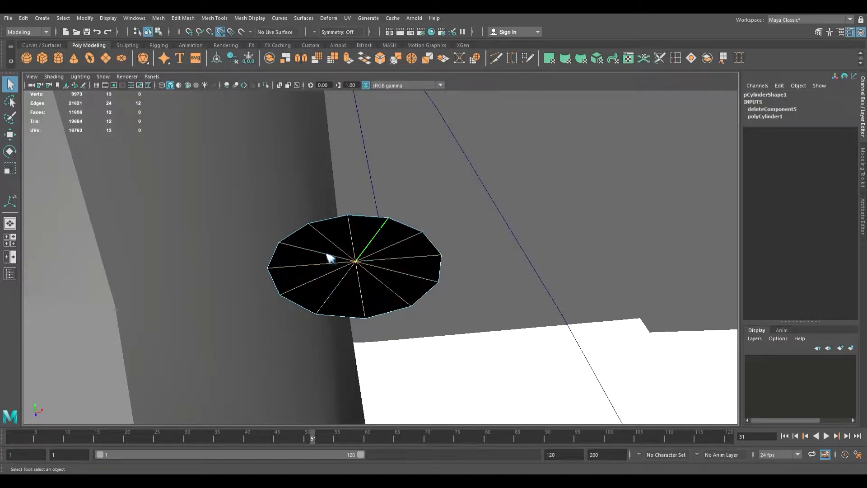
pyautogui.press('Delete')
pyautogui.press('r')
pyautogui.hotkey('ctrl', 'z')
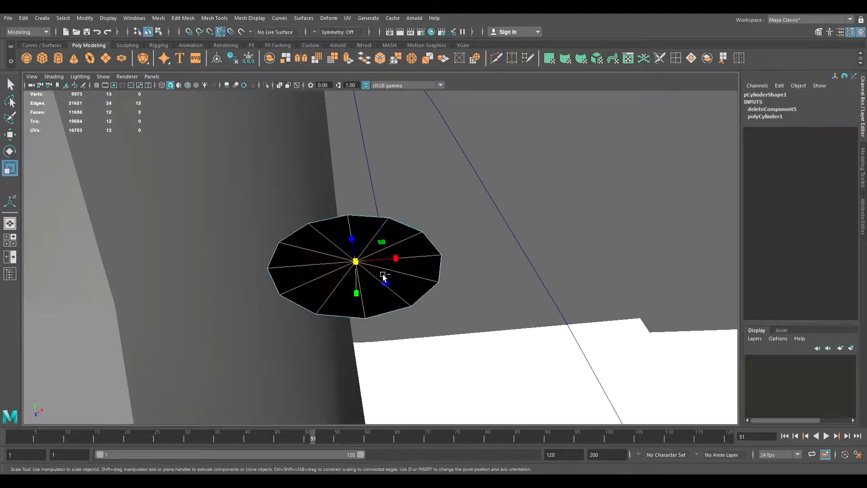
# Step: Frame the cap from below, test deleting its spoke edges once more and undo it
pyautogui.keyDown('alt'); pyautogui.moveTo(404, 271); pyautogui.dragTo(395, 263); pyautogui.keyUp('alt')
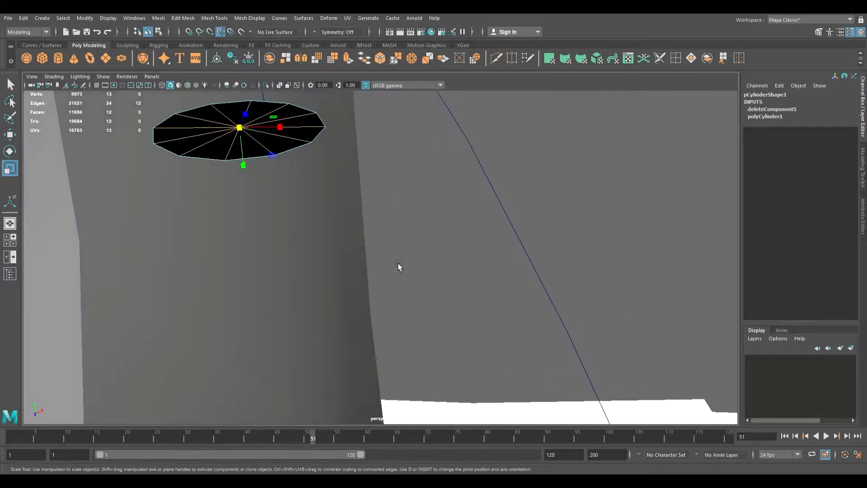
pyautogui.keyDown('alt'); pyautogui.moveTo(396, 263); pyautogui.dragTo(455, 294, button='middle'); pyautogui.keyUp('alt')
pyautogui.keyDown('alt'); pyautogui.moveTo(436, 282); pyautogui.dragTo(431, 253); pyautogui.keyUp('alt')
pyautogui.keyDown('alt'); pyautogui.moveTo(430, 253); pyautogui.dragTo(415, 278, button='middle'); pyautogui.keyUp('alt')
pyautogui.press('f')
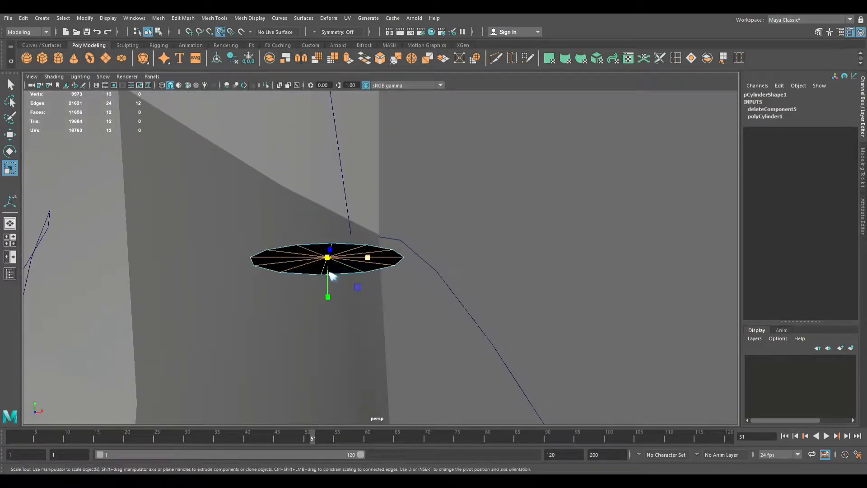
pyautogui.press('Delete')
pyautogui.keyDown('alt'); pyautogui.moveTo(333, 276); pyautogui.dragTo(379, 297); pyautogui.keyUp('alt')
pyautogui.hotkey('ctrl', 'z')
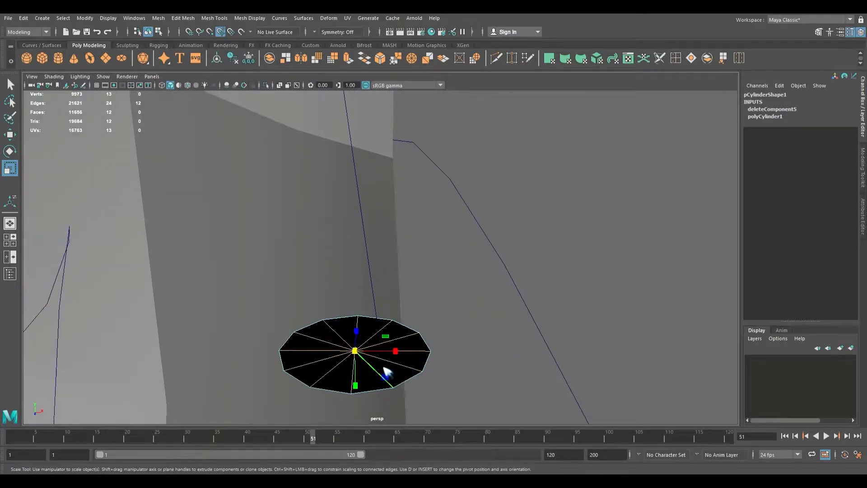
# Step: Delete the cap's centre vertex to merge it into a single 12-sided face and select the cap object
pyautogui.moveTo(339, 235); pyautogui.dragTo(311, 237, button='right')
pyautogui.click(356, 351)
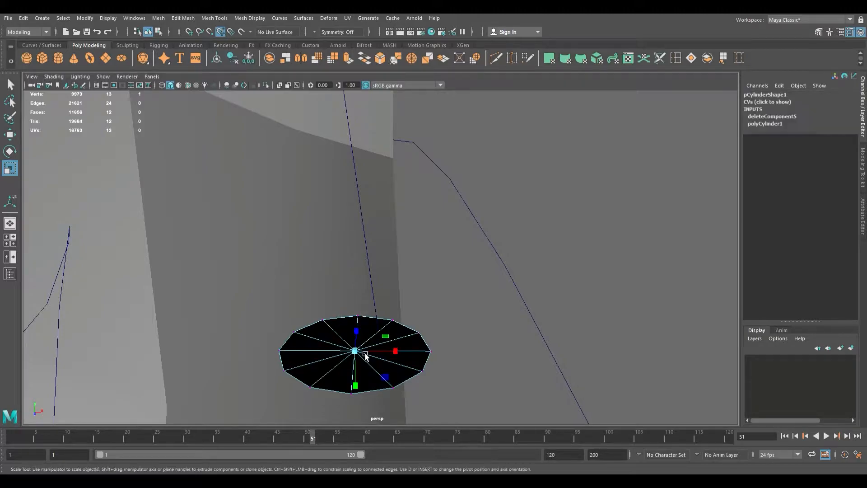
pyautogui.hotkey('ctrl', 'Delete')
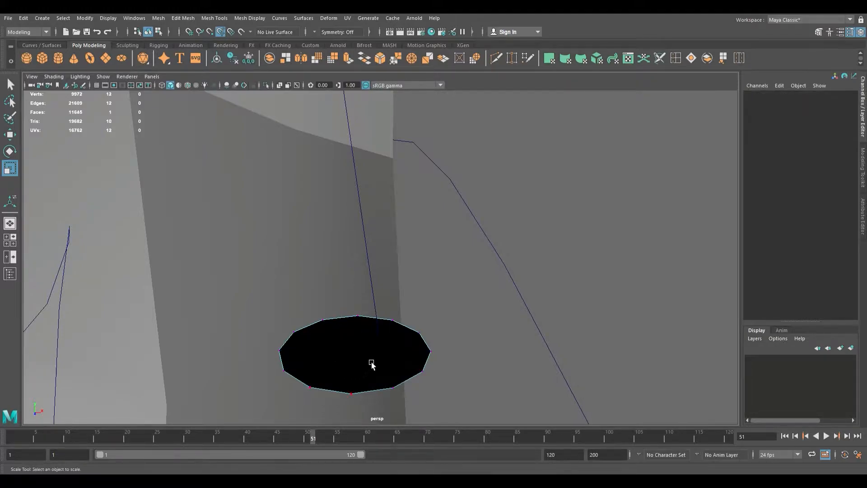
pyautogui.click(389, 359)
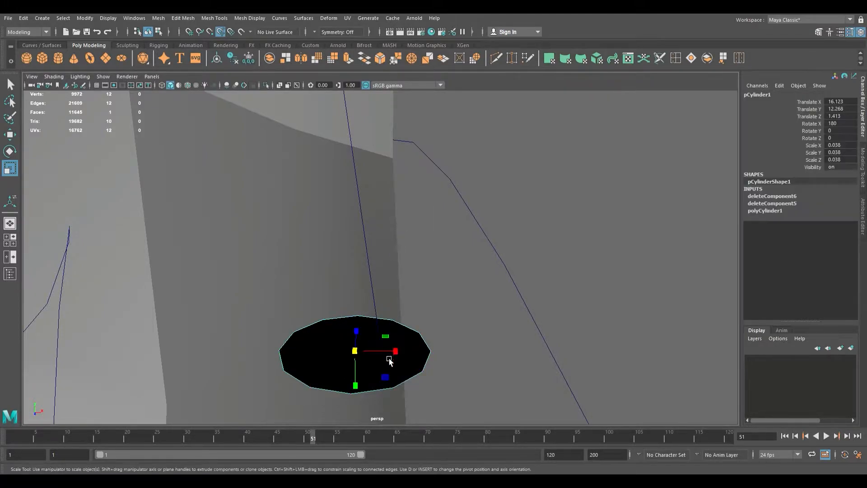
# Step: Extrude the cap's face with the lace curve selected and try thickness -11.6, local translate Z 2.5 and offset -28
pyautogui.moveTo(382, 267); pyautogui.dragTo(383, 340, button='right')
pyautogui.click(389, 363)
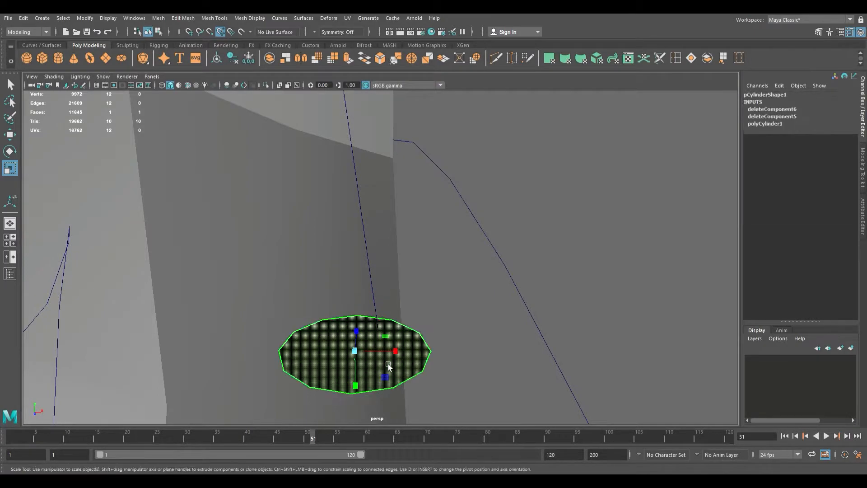
pyautogui.click(377, 277)
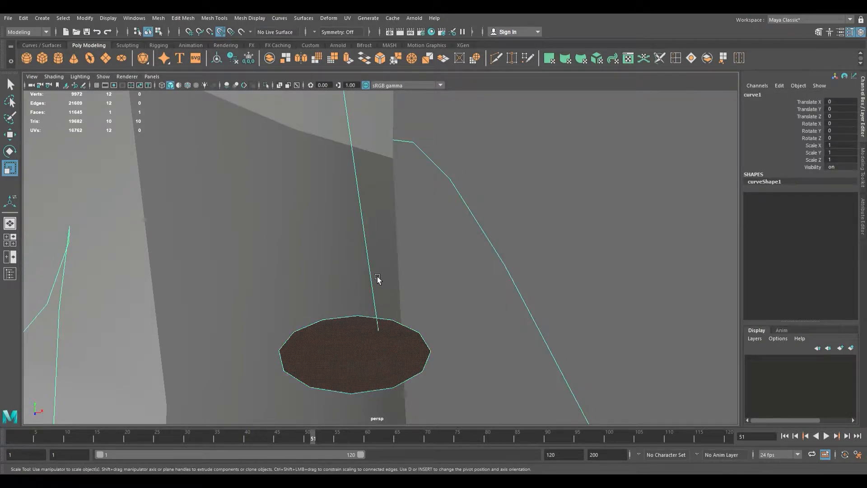
pyautogui.hotkey('ctrl', 'e')
pyautogui.press('f')
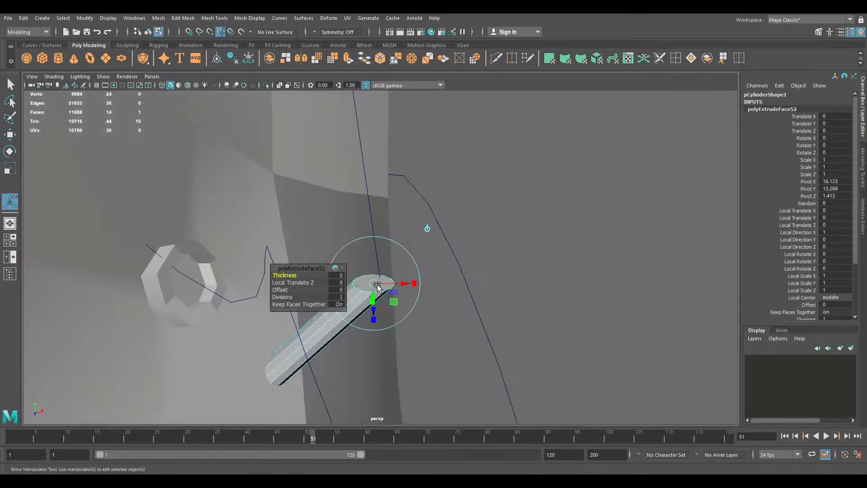
pyautogui.keyDown('alt'); pyautogui.moveTo(378, 288); pyautogui.dragTo(351, 292); pyautogui.keyUp('alt')
pyautogui.moveTo(416, 300); pyautogui.dragTo(222, 302)
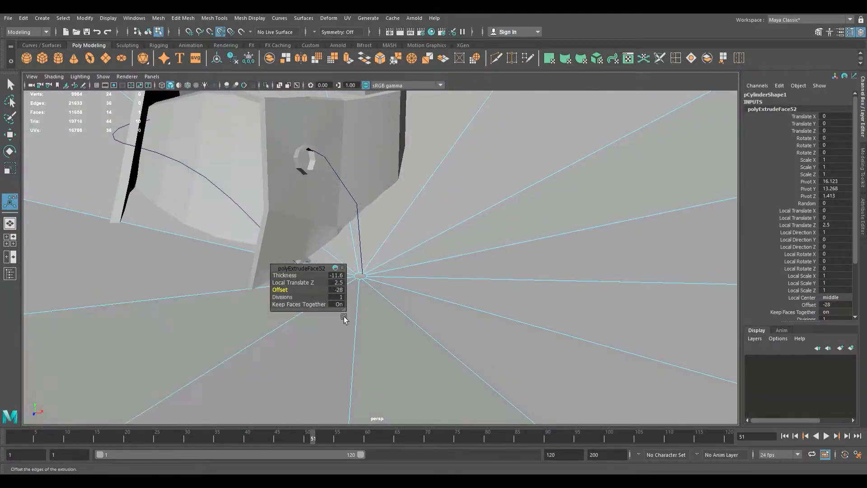
# Step: Undo the offset and thickness changes, try 25 divisions on the extrusion, and undo the whole extrusion
pyautogui.hotkey('ctrl', 'z')
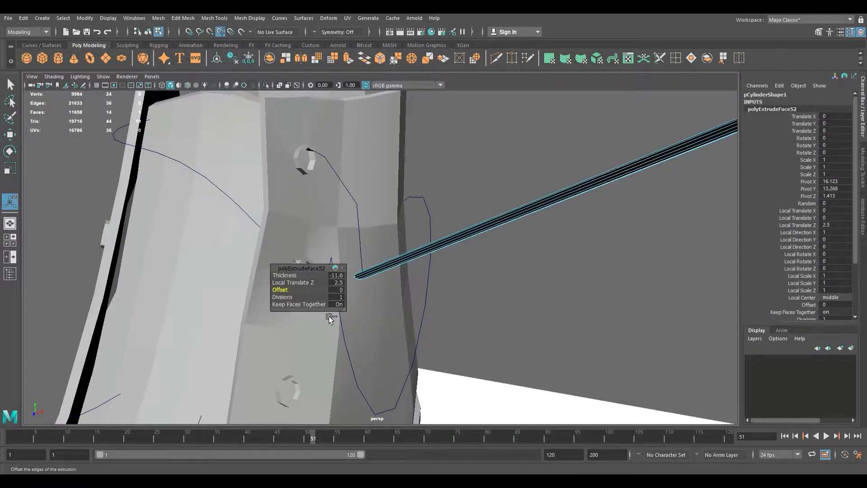
pyautogui.hotkey('ctrl', 'z')
pyautogui.moveTo(289, 302); pyautogui.dragTo(424, 309)
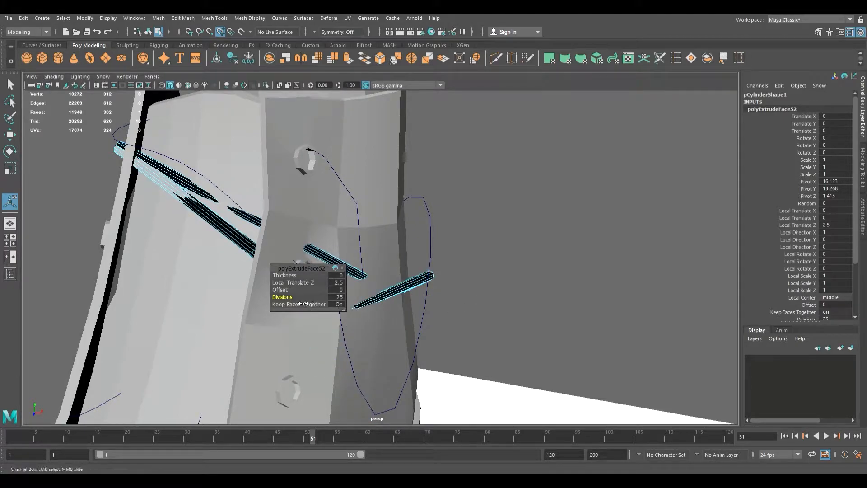
pyautogui.moveTo(291, 291)
pyautogui.mouseDown()
pyautogui.moveTo(311, 297)
pyautogui.moveTo(296, 298)
pyautogui.moveTo(307, 311)
pyautogui.moveTo(339, 312)
pyautogui.moveTo(307, 293)
pyautogui.moveTo(286, 296)
pyautogui.mouseUp()
pyautogui.keyDown('alt'); pyautogui.moveTo(307, 296); pyautogui.dragTo(491, 328, button='right'); pyautogui.keyUp('alt')
pyautogui.keyDown('alt'); pyautogui.moveTo(491, 328); pyautogui.dragTo(365, 260); pyautogui.keyUp('alt')
pyautogui.scroll(5, 357, 253)
pyautogui.keyDown('alt'); pyautogui.moveTo(354, 250); pyautogui.dragTo(391, 296, button='middle'); pyautogui.keyUp('alt')
pyautogui.keyDown('alt'); pyautogui.moveTo(391, 296); pyautogui.dragTo(459, 307); pyautogui.keyUp('alt')
pyautogui.hotkey('ctrl', 'z')
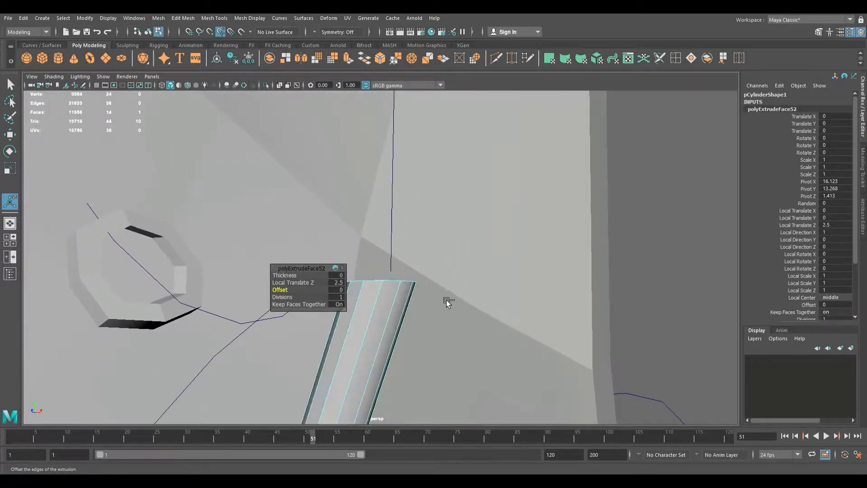
pyautogui.press('t')
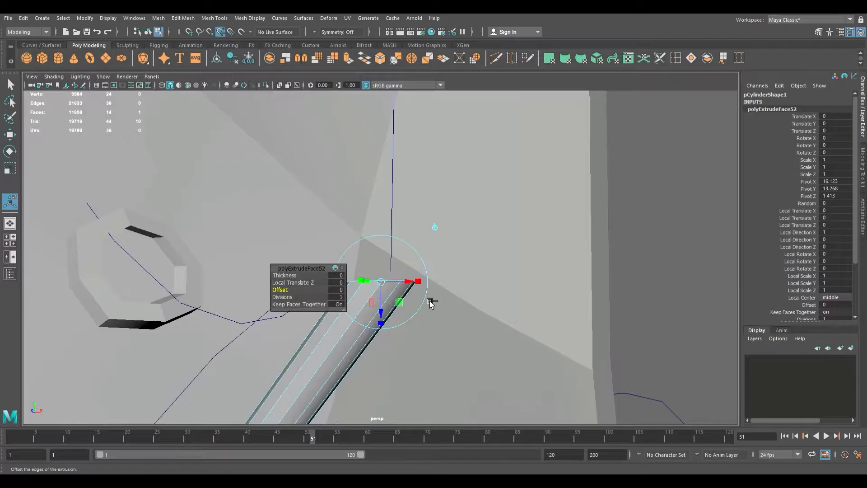
pyautogui.hotkey('ctrl', 'z')
# Step: Select the cap's face and nudge it slightly so it sits centred on the lace curve's end
pyautogui.keyDown('alt'); pyautogui.moveTo(429, 304); pyautogui.dragTo(506, 374); pyautogui.keyUp('alt')
pyautogui.click(411, 338)
pyautogui.press('w')
pyautogui.keyDown('alt'); pyautogui.moveTo(194, 368); pyautogui.dragTo(303, 261, button='middle'); pyautogui.keyUp('alt')
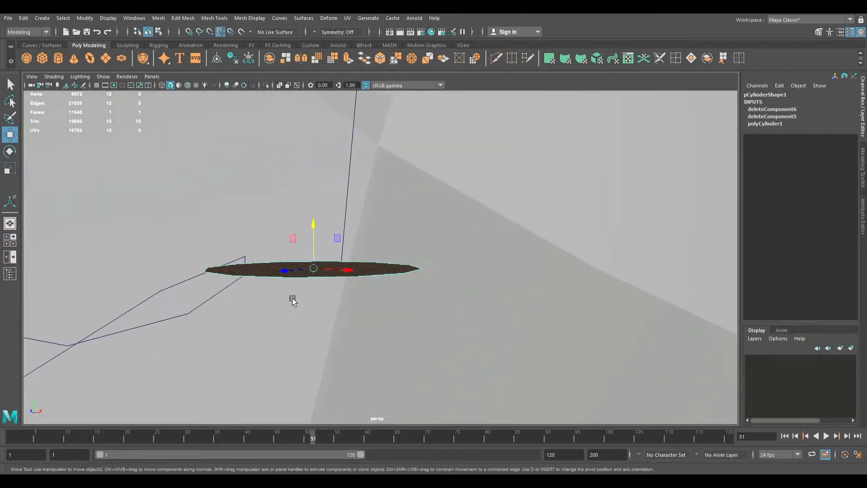
pyautogui.moveTo(320, 271); pyautogui.dragTo(336, 273)
pyautogui.hotkey('ctrl', 'z')
pyautogui.keyDown('alt'); pyautogui.moveTo(349, 310); pyautogui.dragTo(307, 263); pyautogui.keyUp('alt')
pyautogui.moveTo(373, 240); pyautogui.dragTo(348, 275)
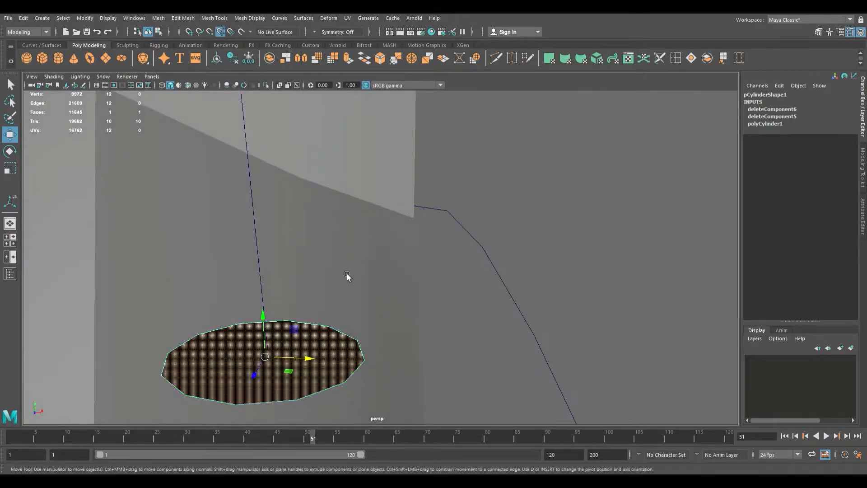
pyautogui.moveTo(267, 332); pyautogui.dragTo(275, 316)
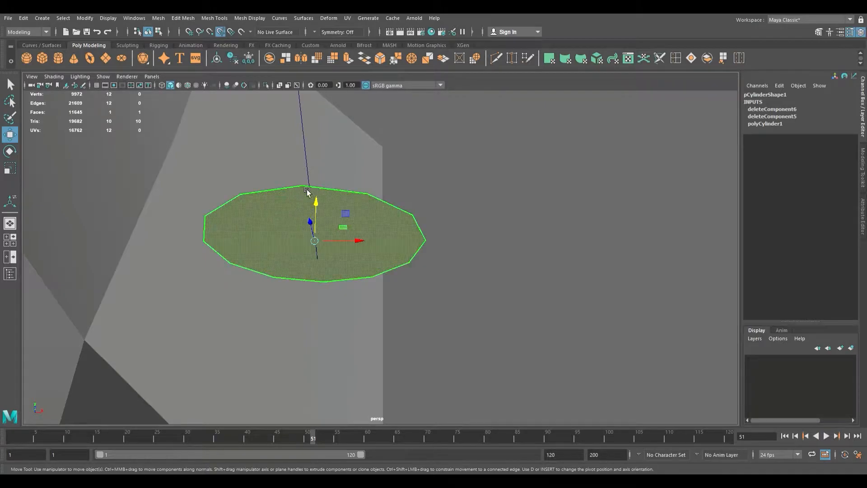
# Step: Add the lace curve to the face selection and extrude the face along it with 25 divisions
pyautogui.click(315, 163)
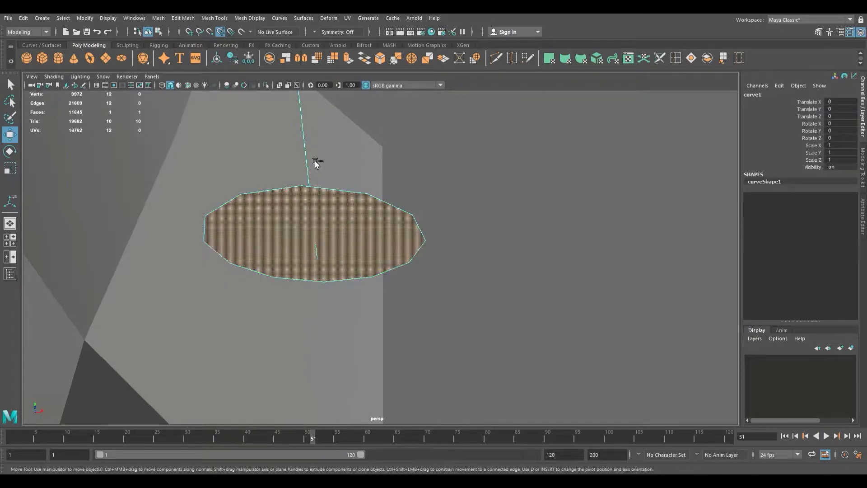
pyautogui.hotkey('ctrl', 'e')
pyautogui.keyDown('alt'); pyautogui.moveTo(319, 308); pyautogui.dragTo(339, 345); pyautogui.keyUp('alt')
pyautogui.keyDown('alt'); pyautogui.moveTo(339, 345); pyautogui.dragTo(483, 384, button='right'); pyautogui.keyUp('alt')
pyautogui.moveTo(300, 309); pyautogui.dragTo(441, 320)
pyautogui.moveTo(292, 298); pyautogui.dragTo(411, 327)
pyautogui.keyDown('alt'); pyautogui.moveTo(472, 332); pyautogui.dragTo(413, 352); pyautogui.keyUp('alt')
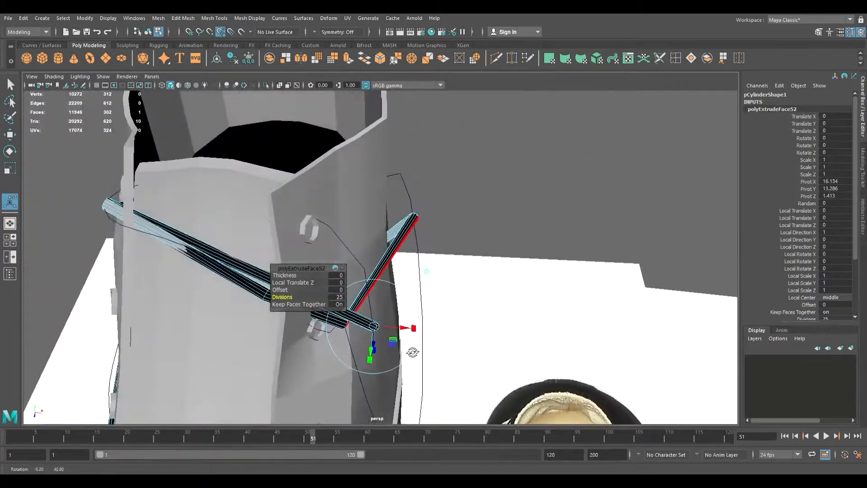
# Step: Try adjusting the extrusion's offset, and undo all its settings together with the extrusion
pyautogui.moveTo(292, 292); pyautogui.dragTo(335, 295)
pyautogui.hotkey('ctrl', 'z')
pyautogui.hotkey('ctrl', 'z')
pyautogui.hotkey('ctrl', 'z')
pyautogui.hotkey('ctrl', 'z')
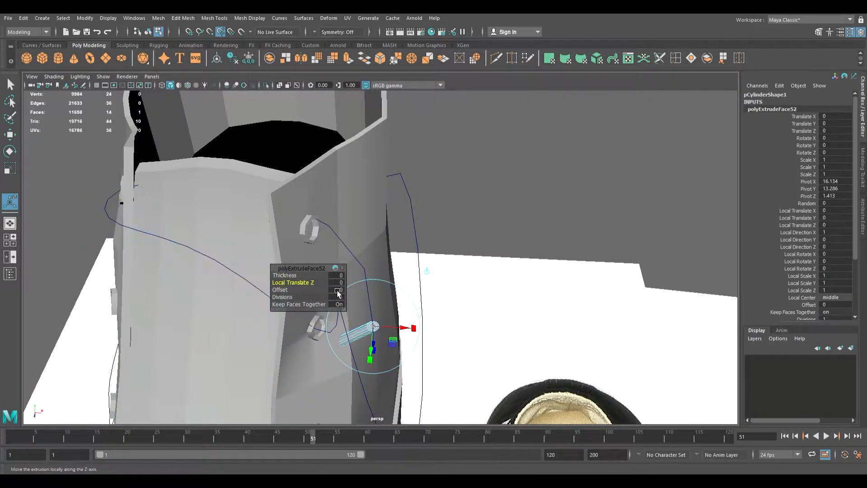
pyautogui.hotkey('ctrl', 'z')
pyautogui.keyDown('alt'); pyautogui.moveTo(380, 328); pyautogui.dragTo(382, 316); pyautogui.keyUp('alt')
pyautogui.hotkey('ctrl', 'z')
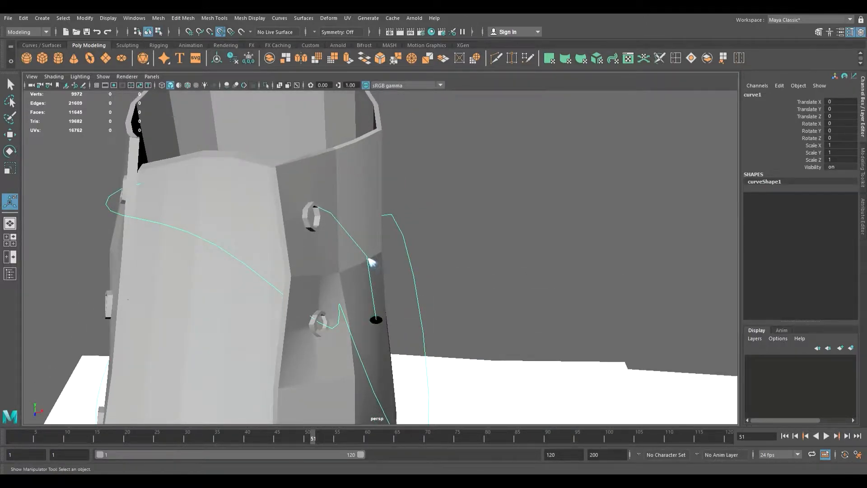
# Step: Select the lace curve and the small cap together and delete them
pyautogui.press('q')
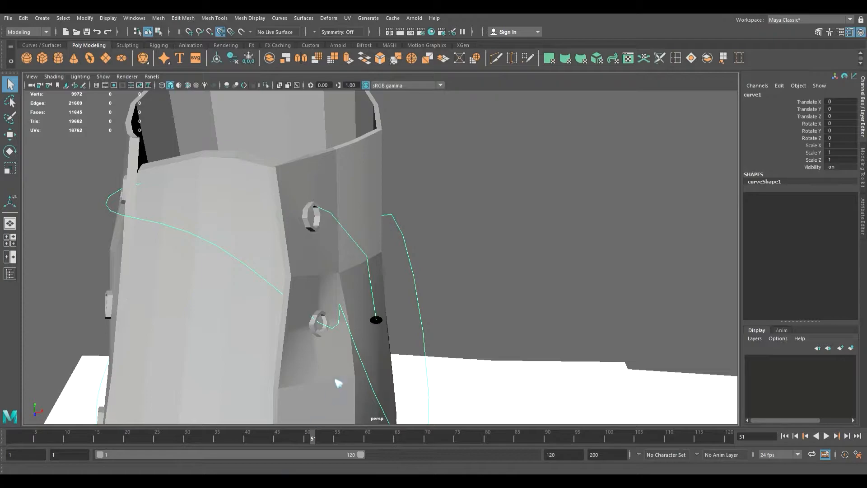
pyautogui.scroll(-4, 395, 290)
pyautogui.scroll(-5, 390, 295)
pyautogui.keyDown('alt'); pyautogui.moveTo(390, 297); pyautogui.dragTo(414, 309); pyautogui.keyUp('alt')
pyautogui.moveTo(398, 247); pyautogui.dragTo(373, 290)
pyautogui.press('Delete')
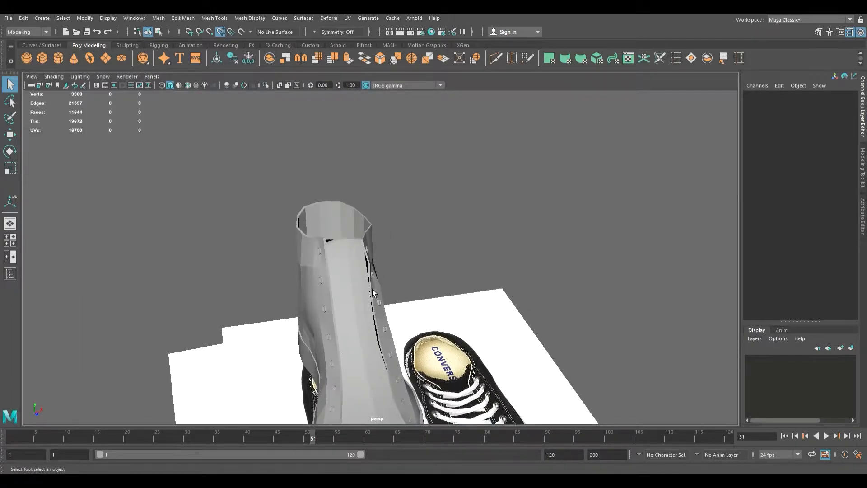
# Step: Create a polygon plane and move it above the sneaker to about X 17.09, Y 19.89
pyautogui.scroll(5, 369, 289)
pyautogui.keyDown('alt'); pyautogui.moveTo(370, 289); pyautogui.dragTo(407, 285); pyautogui.keyUp('alt')
pyautogui.scroll(5, 348, 279)
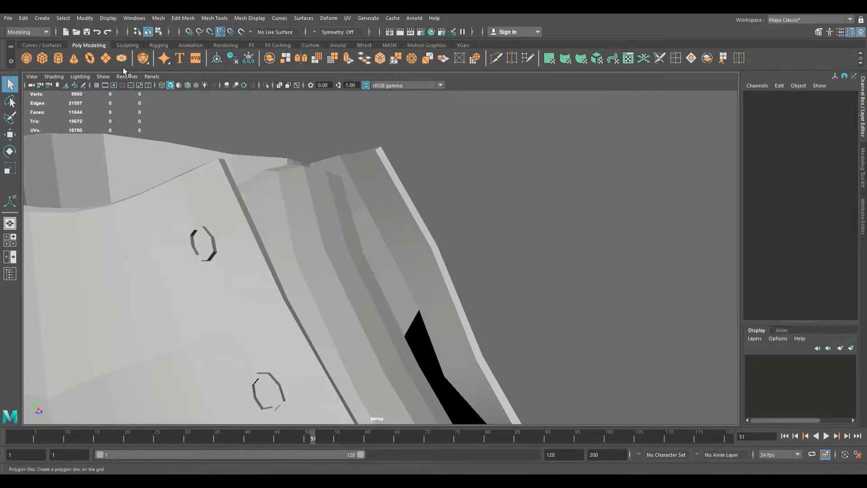
pyautogui.click(112, 60)
pyautogui.scroll(-3, 411, 256)
pyautogui.scroll(-10, 410, 252)
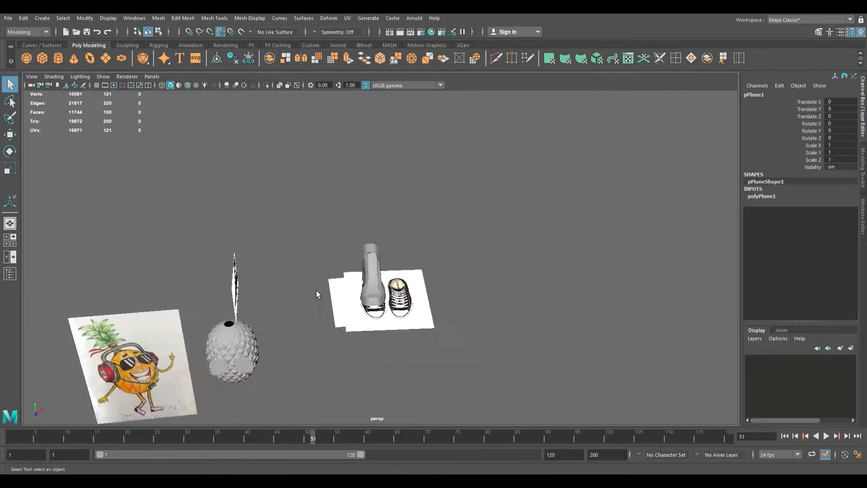
pyautogui.press('w')
pyautogui.moveTo(262, 317); pyautogui.dragTo(408, 304)
pyautogui.scroll(5, 416, 248)
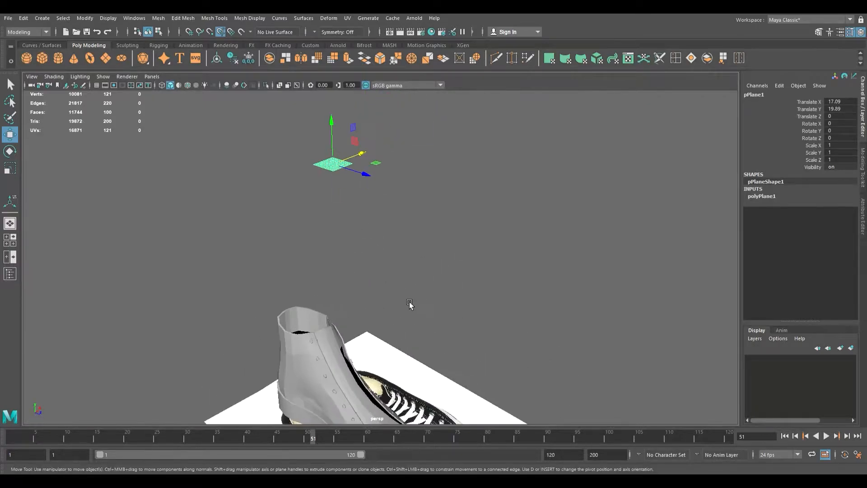
# Step: Set the plane's width and height subdivisions to 1 and move it to the collar, about X 14.714, Y 14.185, Z 0.854
pyautogui.click(763, 196)
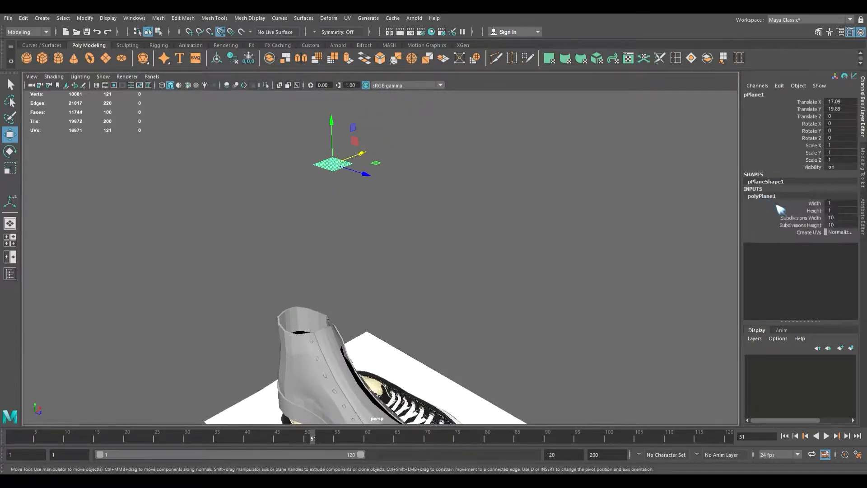
pyautogui.click(831, 219)
pyautogui.write('1')
pyautogui.press('Return')
pyautogui.click(838, 226)
pyautogui.write('1')
pyautogui.press('Return')
pyautogui.keyDown('alt'); pyautogui.moveTo(639, 263); pyautogui.dragTo(437, 224); pyautogui.keyUp('alt')
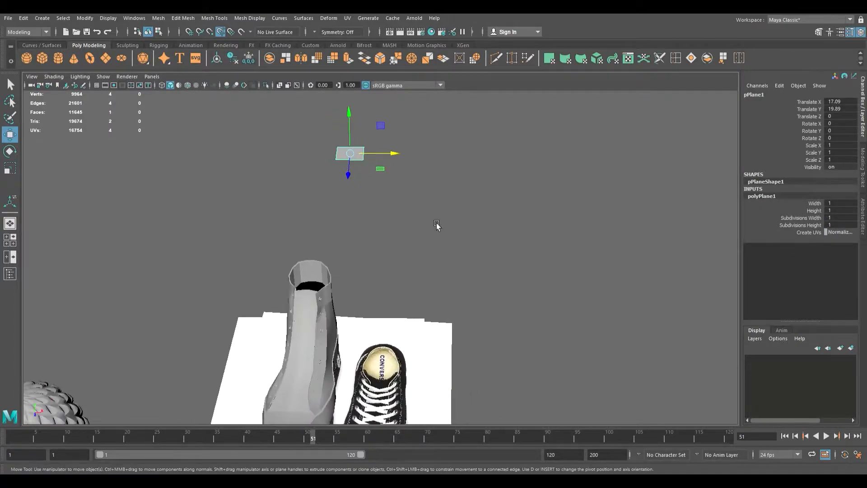
pyautogui.moveTo(364, 177); pyautogui.dragTo(399, 242)
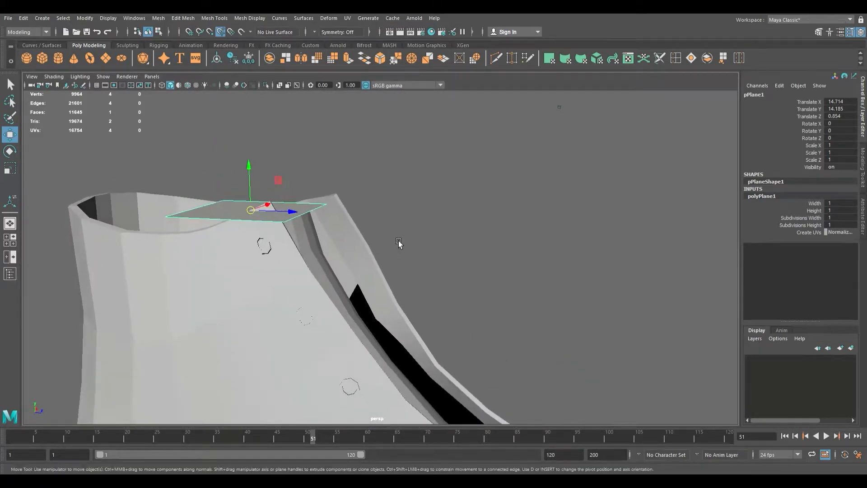
# Step: Rotate the plane about 60.134 degrees around X and scale it uniformly to 0.172
pyautogui.press('e')
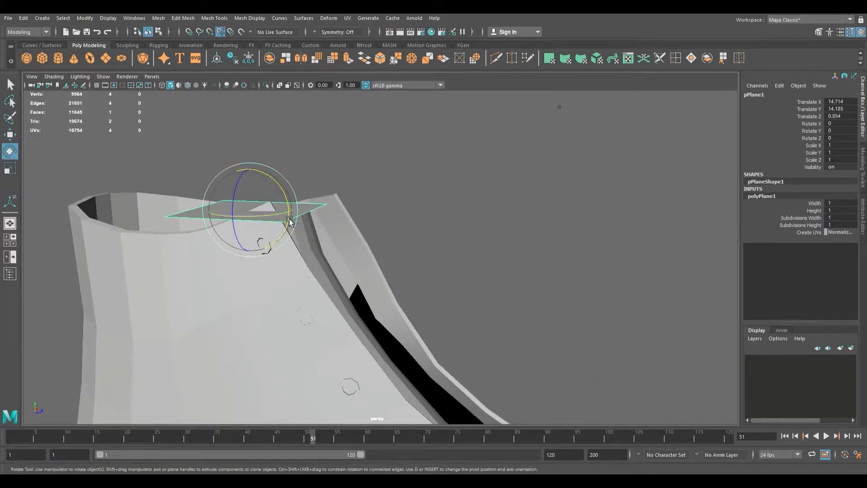
pyautogui.press('r')
pyautogui.press('e')
pyautogui.moveTo(285, 219); pyautogui.dragTo(292, 239)
pyautogui.press('r')
pyautogui.moveTo(265, 210); pyautogui.dragTo(186, 202)
# Step: Move the small plane beside the topmost eyelet, to about X 14.315, Y 13.815, Z 1.258
pyautogui.press('w')
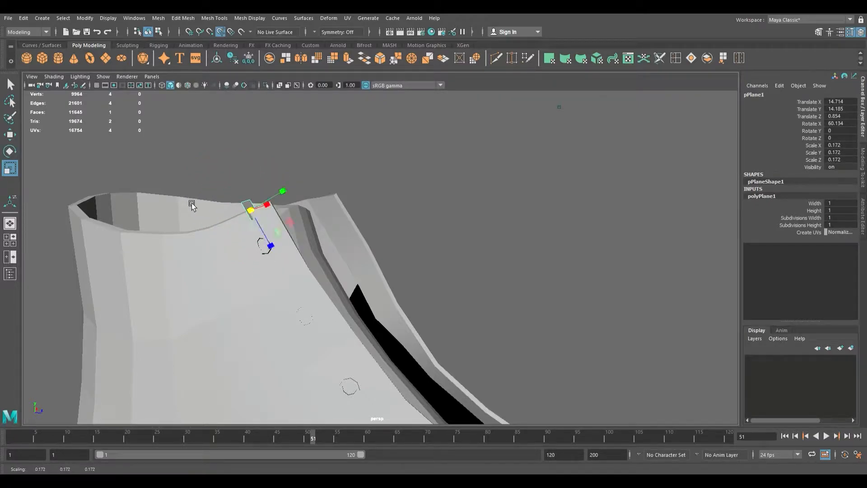
pyautogui.moveTo(251, 211); pyautogui.dragTo(273, 247)
pyautogui.moveTo(352, 226); pyautogui.dragTo(234, 210)
pyautogui.moveTo(264, 182); pyautogui.dragTo(229, 202)
pyautogui.keyDown('alt'); pyautogui.moveTo(229, 202); pyautogui.dragTo(350, 195); pyautogui.keyUp('alt')
pyautogui.keyDown('alt'); pyautogui.moveTo(243, 294); pyautogui.dragTo(375, 299); pyautogui.keyUp('alt')
pyautogui.keyDown('alt'); pyautogui.moveTo(375, 299); pyautogui.dragTo(350, 299); pyautogui.keyUp('alt')
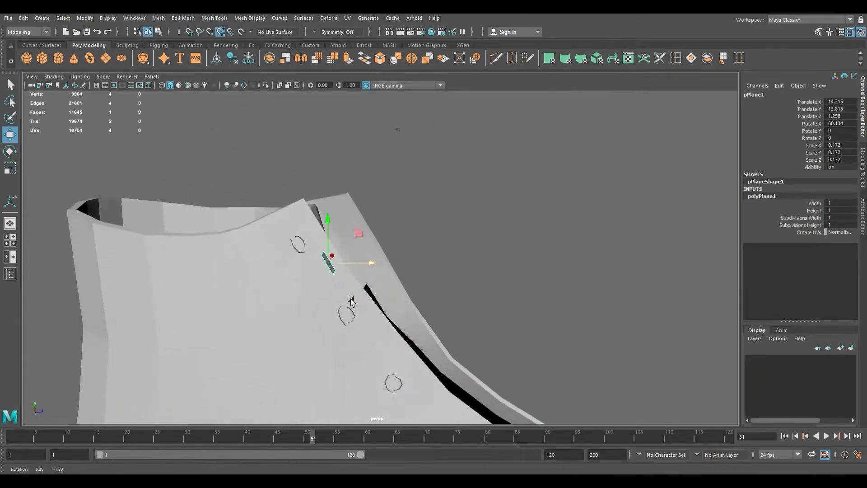
# Step: Reposition the plane over the eyelet flap's front edge, at about X 14.728, Y 13.957, Z 1.224
pyautogui.scroll(3, 351, 299)
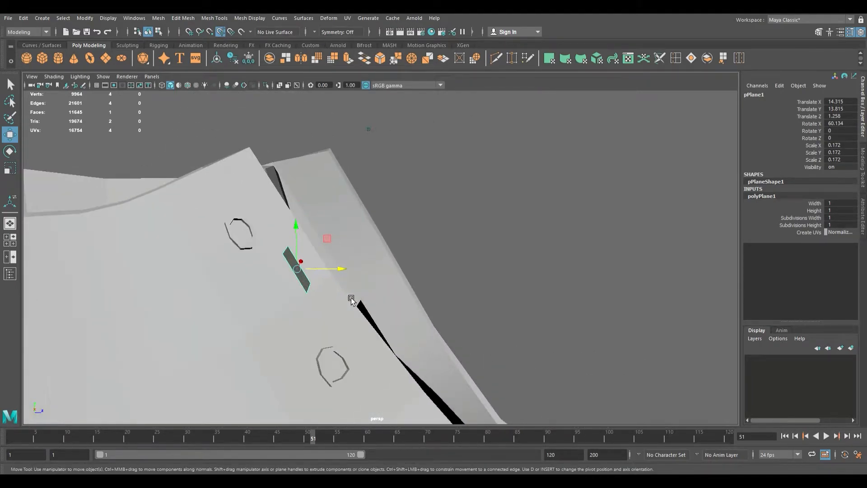
pyautogui.keyDown('alt'); pyautogui.moveTo(340, 300); pyautogui.dragTo(261, 310); pyautogui.keyUp('alt')
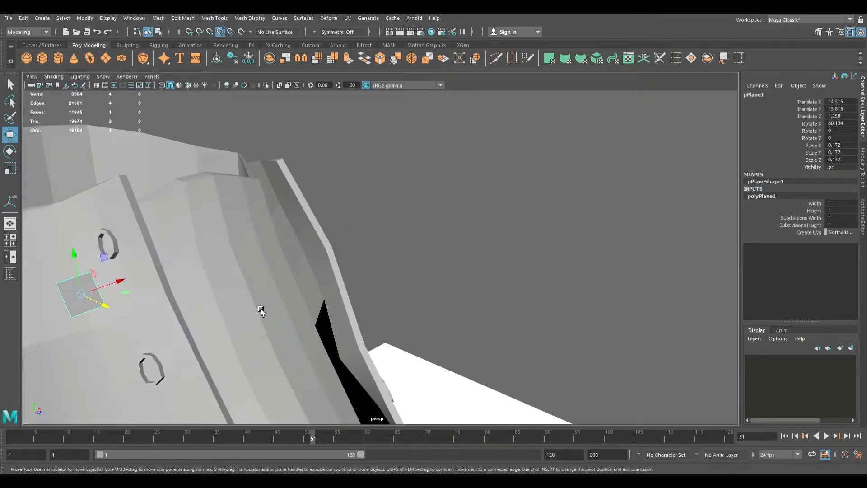
pyautogui.moveTo(128, 284); pyautogui.dragTo(300, 287)
pyautogui.moveTo(303, 255); pyautogui.dragTo(300, 273)
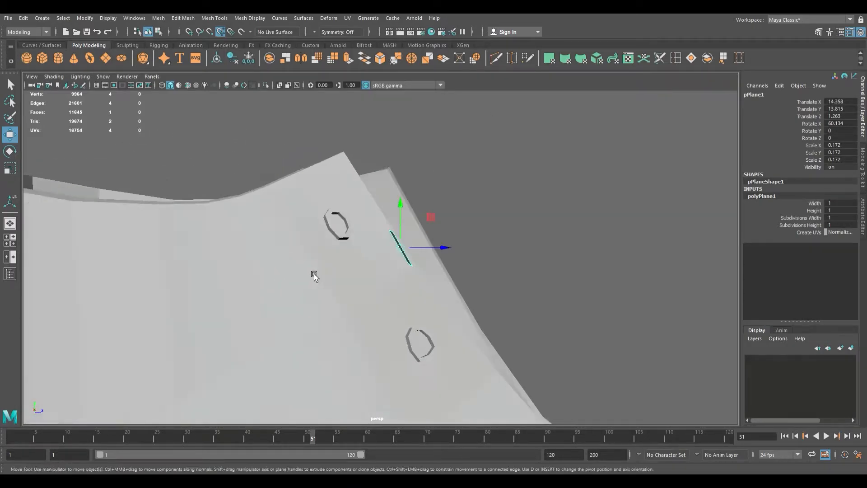
pyautogui.moveTo(418, 252); pyautogui.dragTo(407, 237)
pyautogui.keyDown('alt'); pyautogui.moveTo(408, 237); pyautogui.dragTo(299, 244); pyautogui.keyUp('alt')
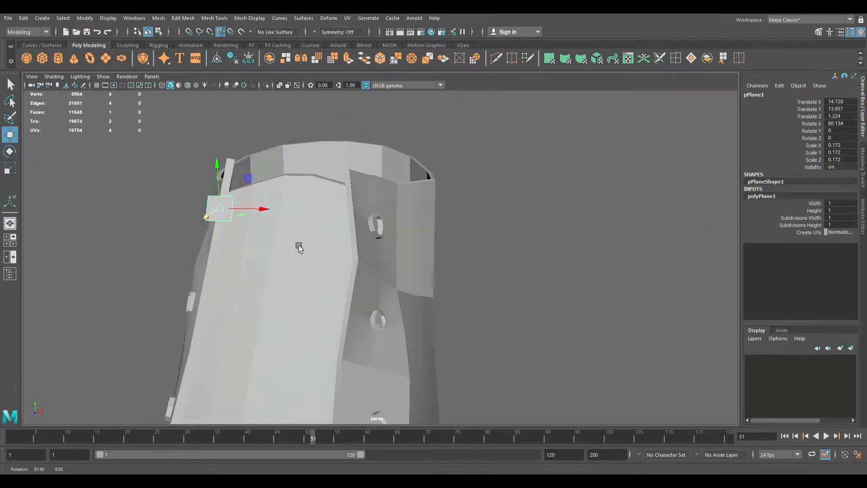
# Step: Extrude the plane's edge facing the tongue and pull the new edge out to begin the lace strip
pyautogui.moveTo(231, 206); pyautogui.dragTo(233, 181, button='right')
pyautogui.click(242, 208)
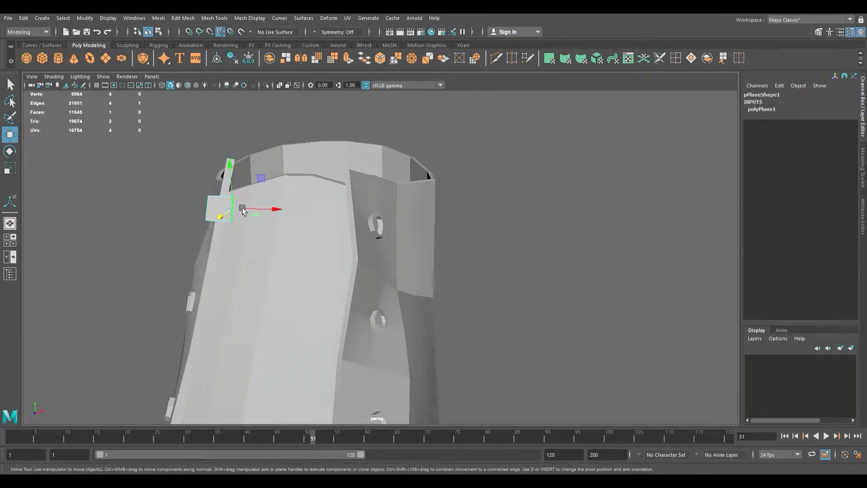
pyautogui.hotkey('ctrl', 'e')
pyautogui.press('w')
pyautogui.moveTo(233, 210); pyautogui.dragTo(236, 248)
pyautogui.moveTo(366, 131); pyautogui.dragTo(334, 275)
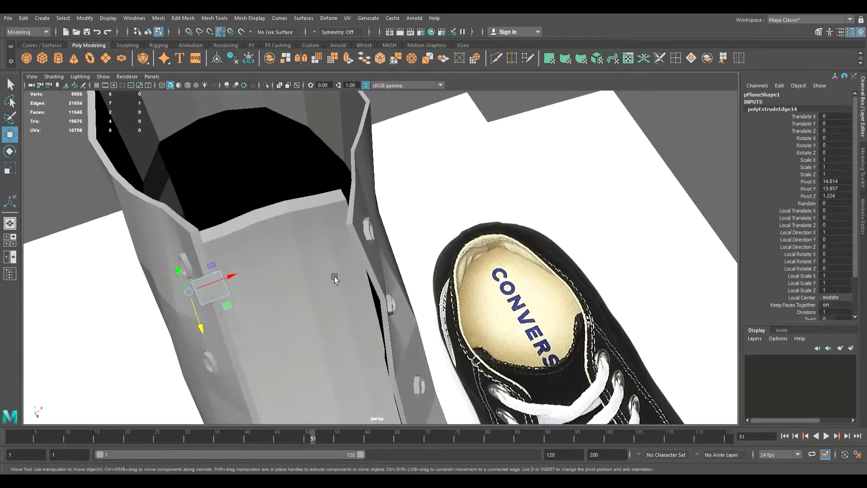
# Step: In the top view, move the strip's extruded edge onto the topmost reference lace, to about X 15.056, Y 13.065, Z 1.477
pyautogui.scroll(-5, 333, 277)
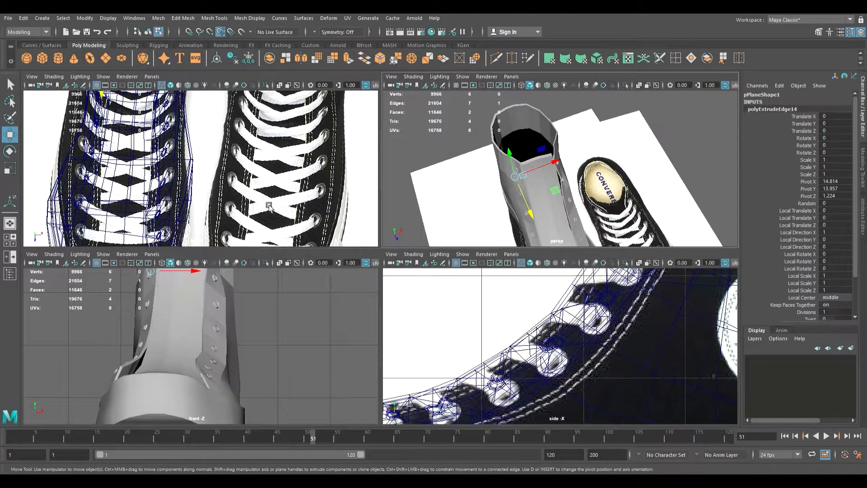
pyautogui.press('space')
pyautogui.press('a')
pyautogui.scroll(5, 315, 227)
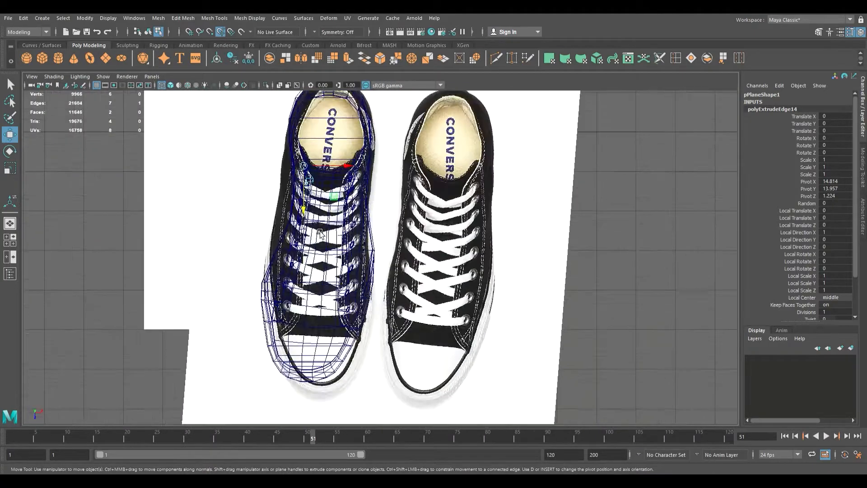
pyautogui.keyDown('alt'); pyautogui.moveTo(315, 227); pyautogui.dragTo(316, 316, button='middle'); pyautogui.keyUp('alt')
pyautogui.scroll(5, 369, 306)
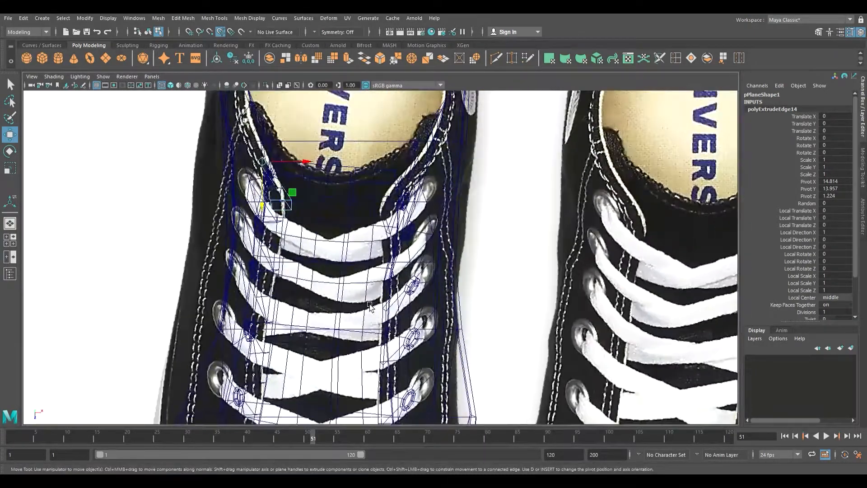
pyautogui.moveTo(269, 168); pyautogui.dragTo(276, 172)
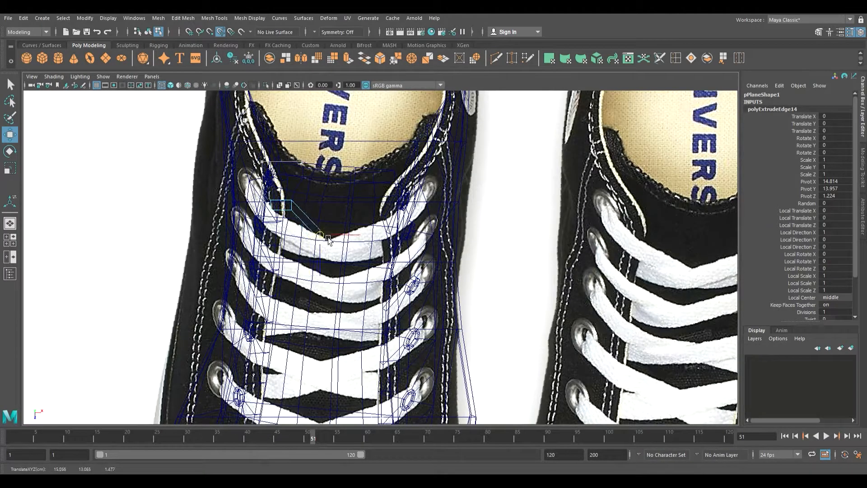
# Step: Align the strip's inner edges with the topmost reference lace, placing the leading edge at about X 15.035, Y 12.946, Z 1.558
pyautogui.scroll(4, 324, 238)
pyautogui.keyDown('alt'); pyautogui.moveTo(322, 238); pyautogui.dragTo(389, 282, button='middle'); pyautogui.keyUp('alt')
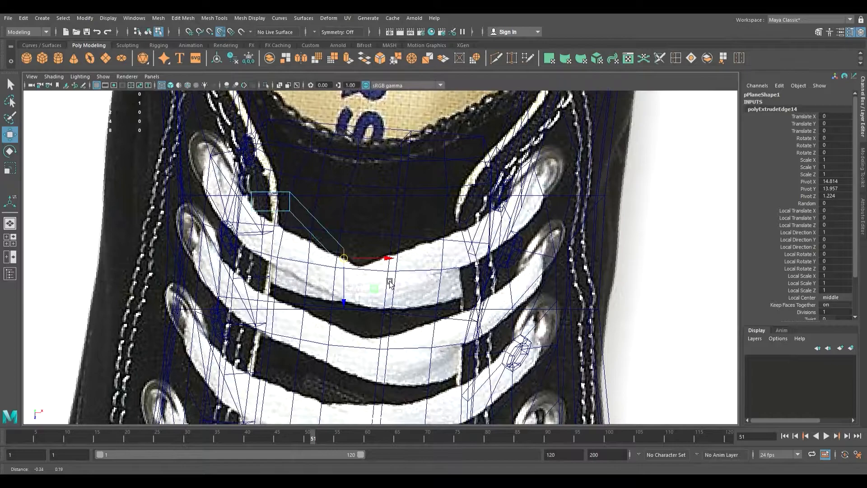
pyautogui.click(292, 207)
pyautogui.moveTo(299, 208); pyautogui.dragTo(294, 238)
pyautogui.moveTo(349, 262); pyautogui.dragTo(356, 273)
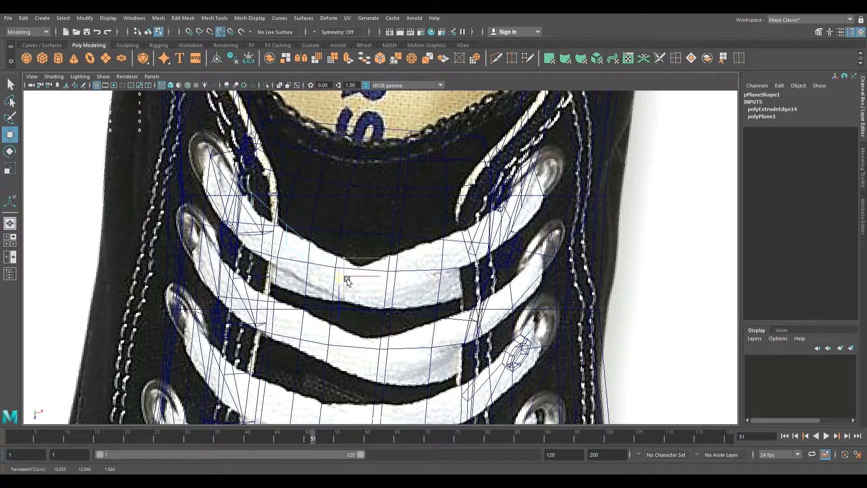
# Step: Extrude the leading edge along the topmost reference lace to about X 15.286, Y 12.825, Z 1.674
pyautogui.scroll(-5, 372, 284)
pyautogui.scroll(4, 372, 283)
pyautogui.keyDown('alt'); pyautogui.moveTo(368, 281); pyautogui.dragTo(302, 267, button='middle'); pyautogui.keyUp('alt')
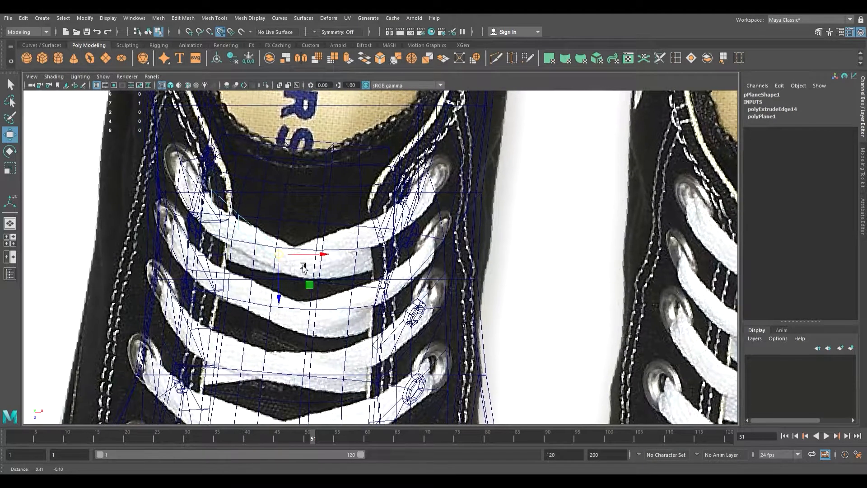
pyautogui.scroll(2, 302, 267)
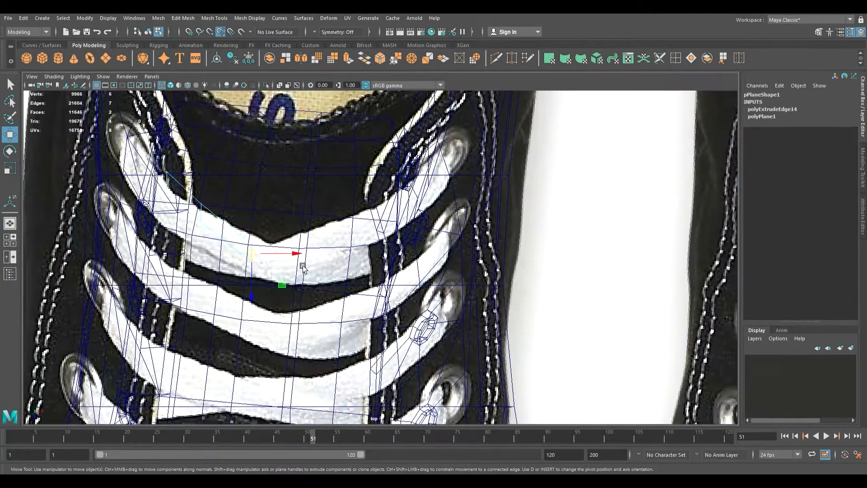
pyautogui.keyDown('shift'); pyautogui.moveTo(279, 266); pyautogui.dragTo(269, 269, button='right'); pyautogui.keyUp('shift')
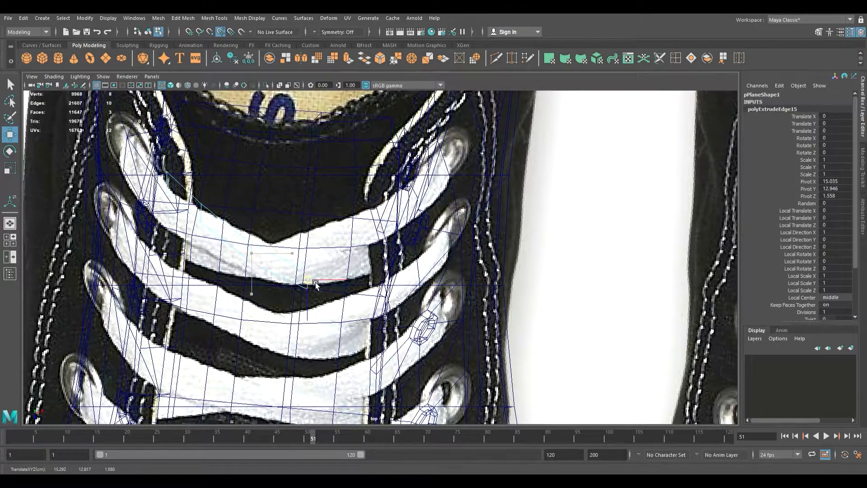
# Step: Extrude two more lace segments toward the opposite eyelet flap, placing the first one's edge at about X 15.575, Y 12.745, Z 1.705
pyautogui.hotkey('ctrl', 'e')
pyautogui.press('w')
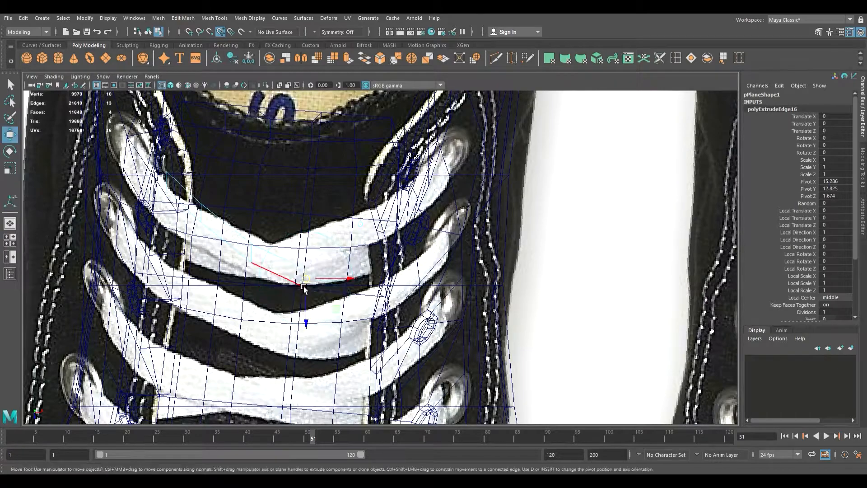
pyautogui.moveTo(308, 280); pyautogui.dragTo(375, 287)
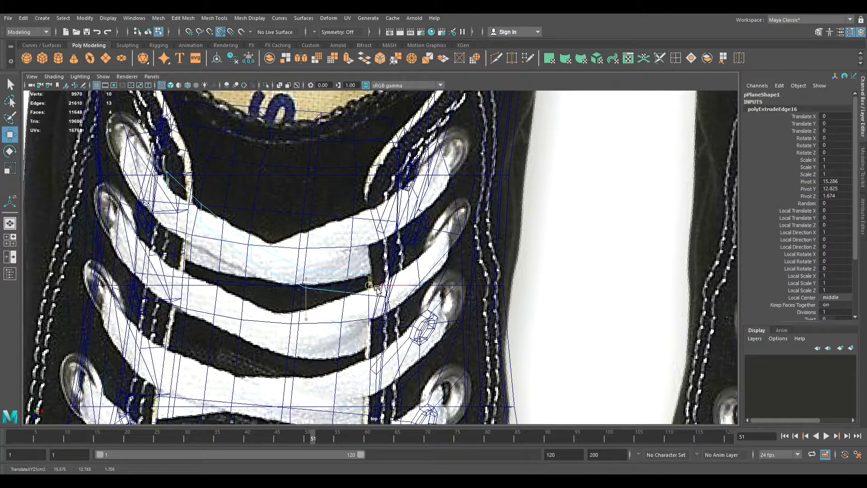
pyautogui.hotkey('ctrl', 'e')
pyautogui.press('w')
pyautogui.moveTo(377, 289); pyautogui.dragTo(394, 295)
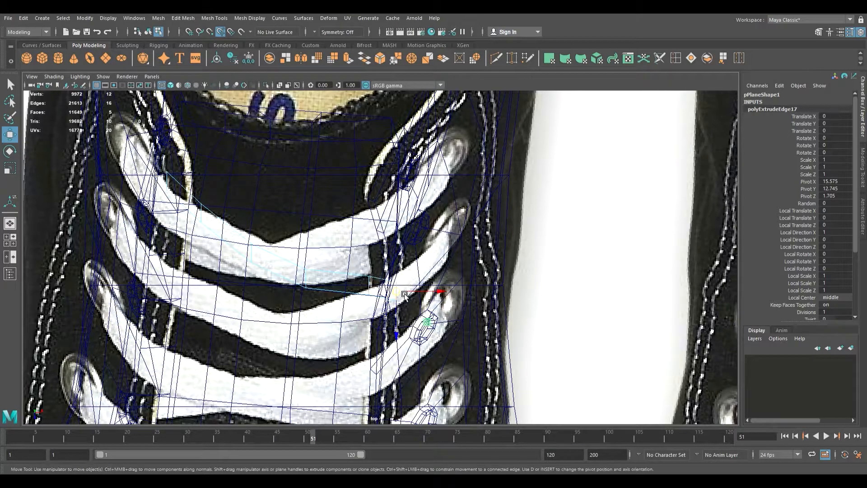
# Step: In the perspective view, raise the whole lace strip to about Y 14.411
pyautogui.press('space')
pyautogui.press('space')
pyautogui.keyDown('alt'); pyautogui.moveTo(440, 239); pyautogui.dragTo(604, 229); pyautogui.keyUp('alt')
pyautogui.moveTo(394, 313); pyautogui.dragTo(292, 292)
pyautogui.press('F8')
pyautogui.keyDown('alt'); pyautogui.moveTo(337, 232); pyautogui.dragTo(271, 259); pyautogui.keyUp('alt')
pyautogui.moveTo(338, 200); pyautogui.dragTo(278, 210)
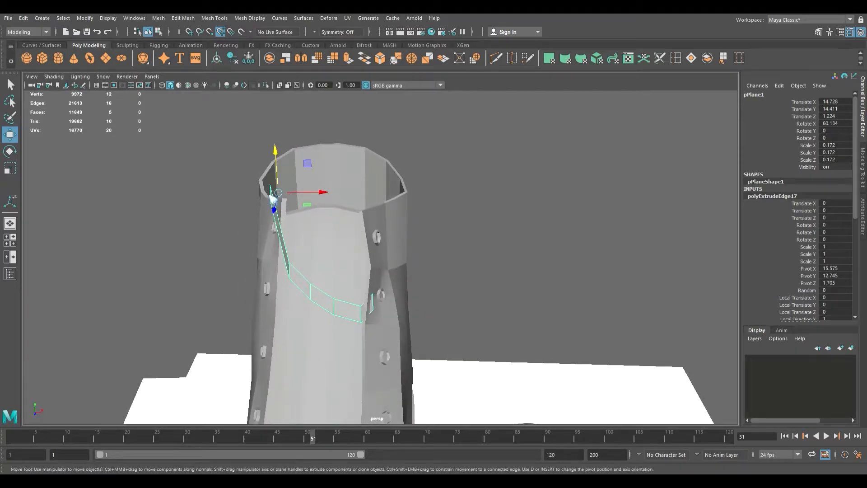
# Step: Lower the strip's raised starting end so it follows the tongue beside the first eyelet flap
pyautogui.moveTo(262, 173); pyautogui.dragTo(263, 154, button='right')
pyautogui.moveTo(311, 195)
pyautogui.keyDown('alt'); pyautogui.mouseDown()
pyautogui.moveTo(273, 179)
pyautogui.moveTo(321, 208)
pyautogui.moveTo(483, 244)
pyautogui.moveTo(323, 219)
pyautogui.moveTo(312, 208)
pyautogui.mouseUp(); pyautogui.keyUp('alt')
pyautogui.click(294, 178)
pyautogui.click(233, 150)
pyautogui.moveTo(228, 150); pyautogui.dragTo(235, 129, button='right')
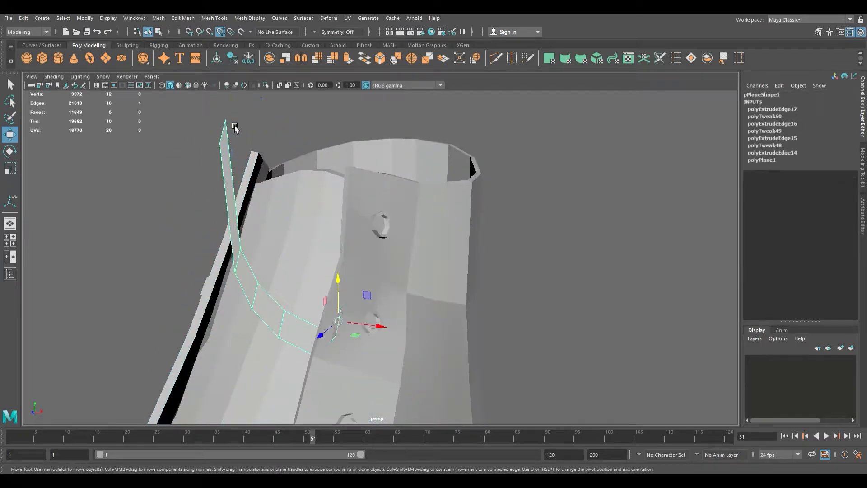
pyautogui.moveTo(232, 133); pyautogui.dragTo(382, 304)
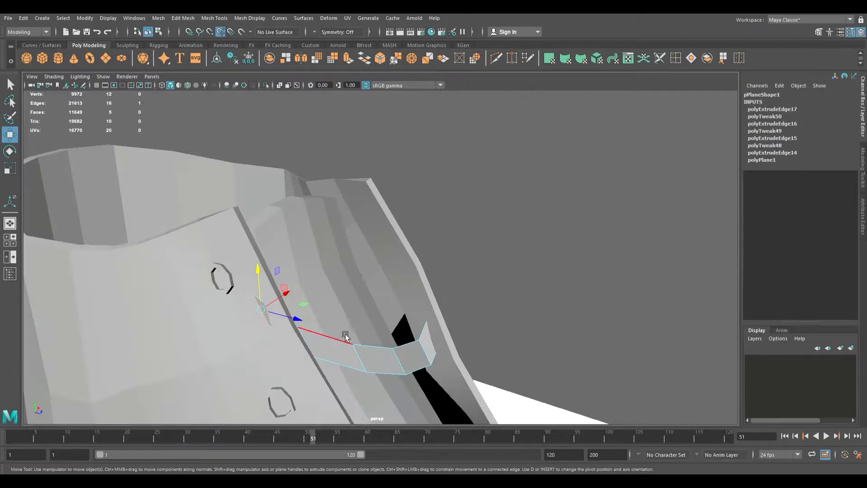
# Step: Raise the whole lace strip above the tongue to about Y 14.713
pyautogui.press('F8')
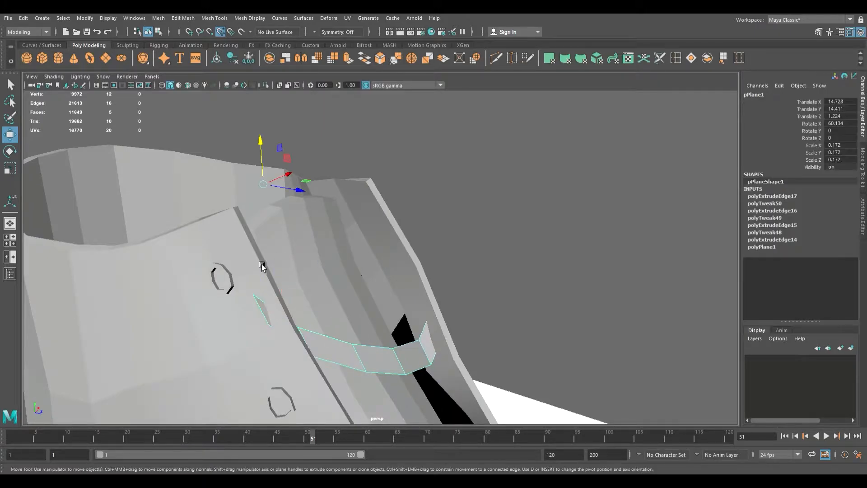
pyautogui.moveTo(279, 155); pyautogui.dragTo(300, 111, button='middle')
pyautogui.keyDown('alt'); pyautogui.moveTo(300, 111); pyautogui.dragTo(322, 182); pyautogui.keyUp('alt')
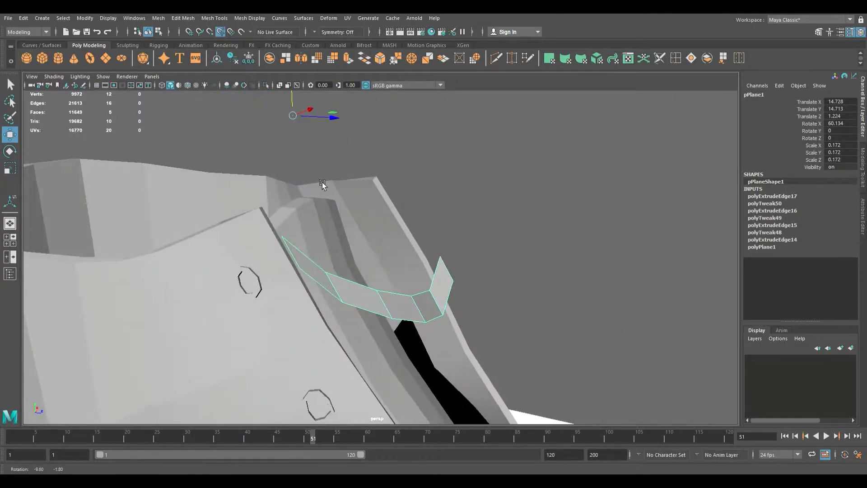
# Step: Extrude the strip's starting edge over the first eyelet flap with Local Translate Y 0.148 and Local Translate Z -0.2
pyautogui.click(298, 213)
pyautogui.keyDown('alt'); pyautogui.moveTo(294, 274); pyautogui.dragTo(270, 278); pyautogui.keyUp('alt')
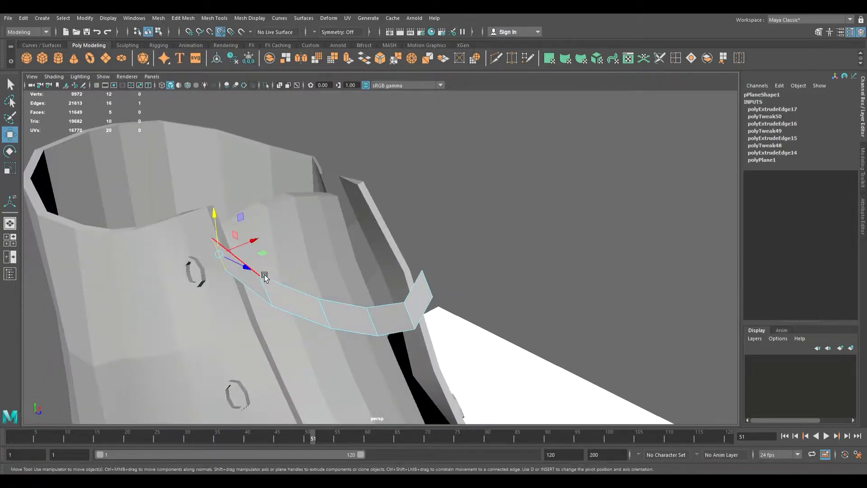
pyautogui.hotkey('ctrl', 'e')
pyautogui.moveTo(214, 261); pyautogui.dragTo(180, 274)
pyautogui.keyDown('alt'); pyautogui.moveTo(188, 291); pyautogui.dragTo(246, 277); pyautogui.keyUp('alt')
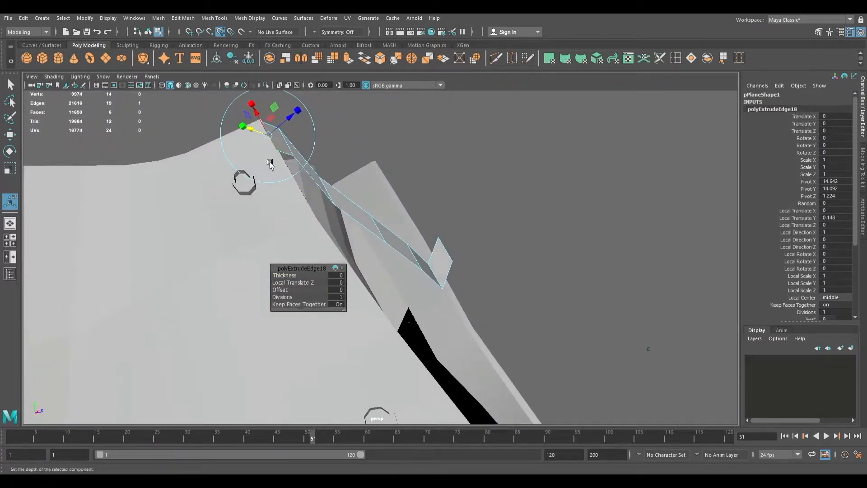
pyautogui.moveTo(291, 128); pyautogui.dragTo(268, 155)
pyautogui.keyDown('alt'); pyautogui.moveTo(268, 156); pyautogui.dragTo(266, 202); pyautogui.keyUp('alt')
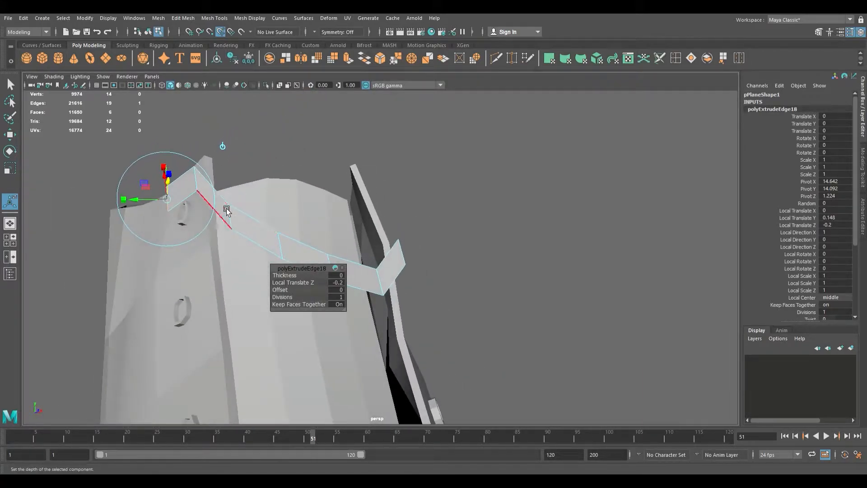
# Step: Adjust the position of the cross edge where the strip bends over the first eyelet flap
pyautogui.press('q')
pyautogui.click(198, 183)
pyautogui.press('w')
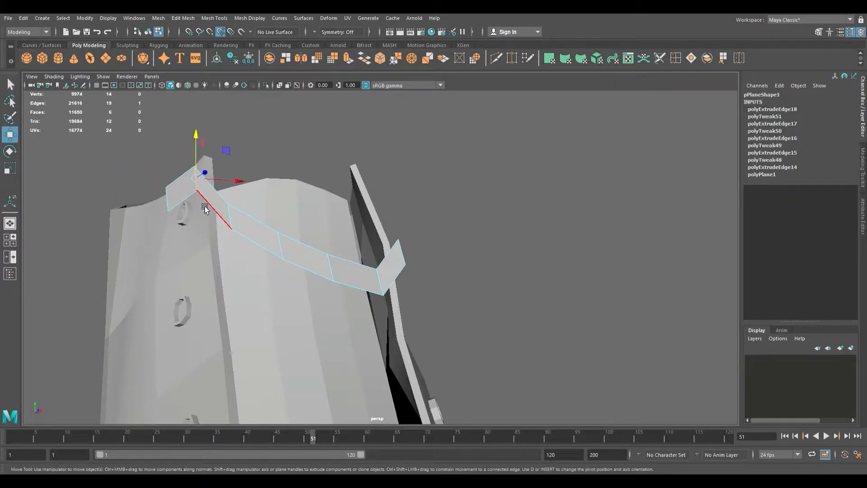
pyautogui.moveTo(206, 159); pyautogui.dragTo(208, 171, button='middle')
pyautogui.keyDown('alt'); pyautogui.moveTo(208, 173); pyautogui.dragTo(386, 262); pyautogui.keyUp('alt')
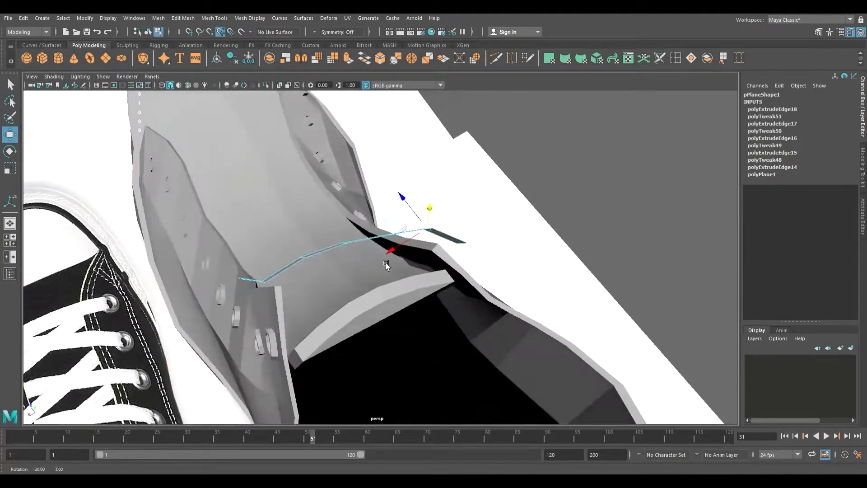
# Step: Reposition the strip's far end edge beside the opposite eyelet flap
pyautogui.keyDown('alt'); pyautogui.moveTo(281, 294); pyautogui.dragTo(251, 277); pyautogui.keyUp('alt')
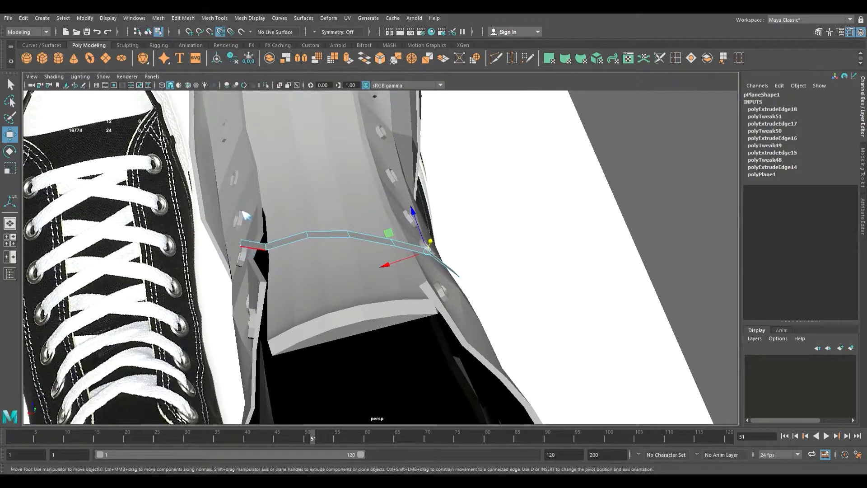
pyautogui.click(248, 245)
pyautogui.keyDown('alt'); pyautogui.moveTo(248, 245); pyautogui.dragTo(257, 224); pyautogui.keyUp('alt')
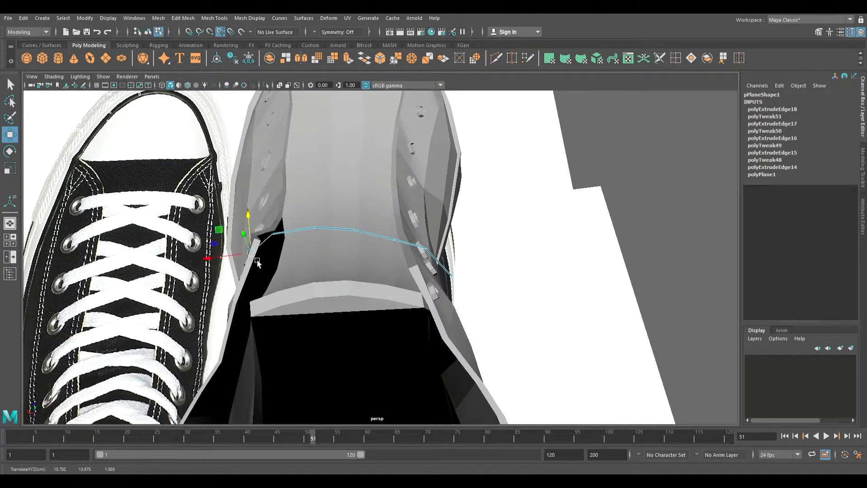
pyautogui.moveTo(239, 258); pyautogui.dragTo(302, 273)
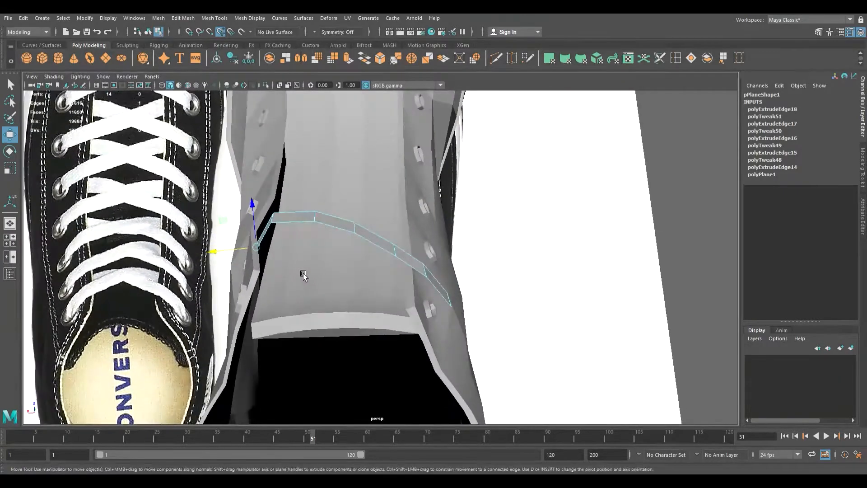
# Step: Adjust the strip's middle cross edges so the lace curves smoothly over the tongue
pyautogui.moveTo(277, 214); pyautogui.dragTo(369, 267)
pyautogui.click(325, 222)
pyautogui.click(363, 227)
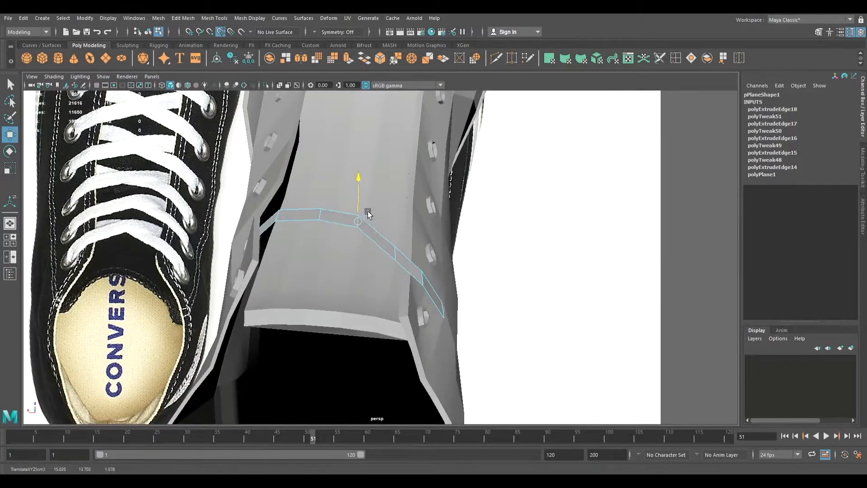
pyautogui.keyDown('alt'); pyautogui.moveTo(364, 232); pyautogui.dragTo(304, 251); pyautogui.keyUp('alt')
pyautogui.click(405, 249)
# Step: Center the lace strip's pivot and move the whole strip to about Y 14.835, Z 1.115
pyautogui.moveTo(310, 239); pyautogui.dragTo(303, 228, button='right')
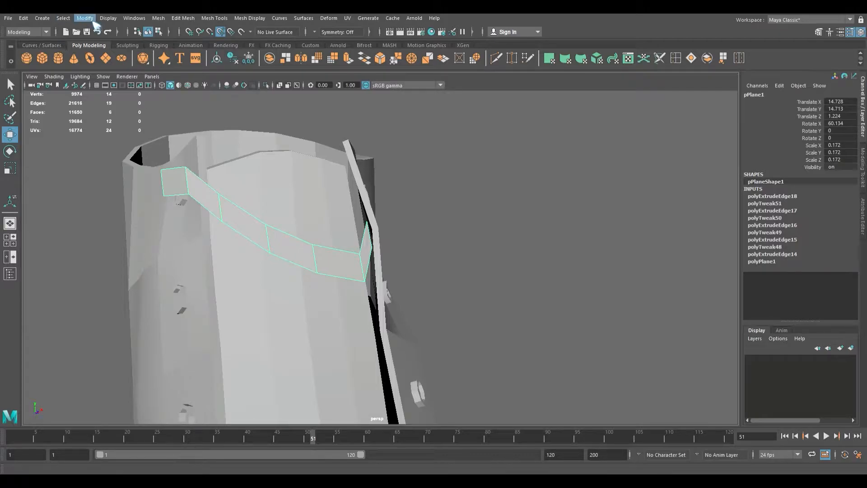
pyautogui.moveTo(278, 208); pyautogui.dragTo(370, 227)
pyautogui.hotkey('ctrl', 'z')
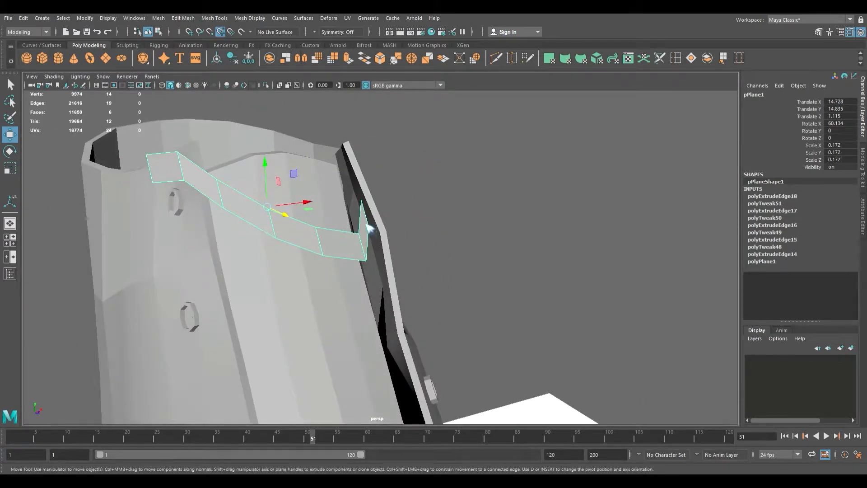
# Step: Lower the strip's far end edge into the gap behind the opposite flap, to about X 15.753, Y 13.366, Z 1.469
pyautogui.press('F10')
pyautogui.click(380, 214)
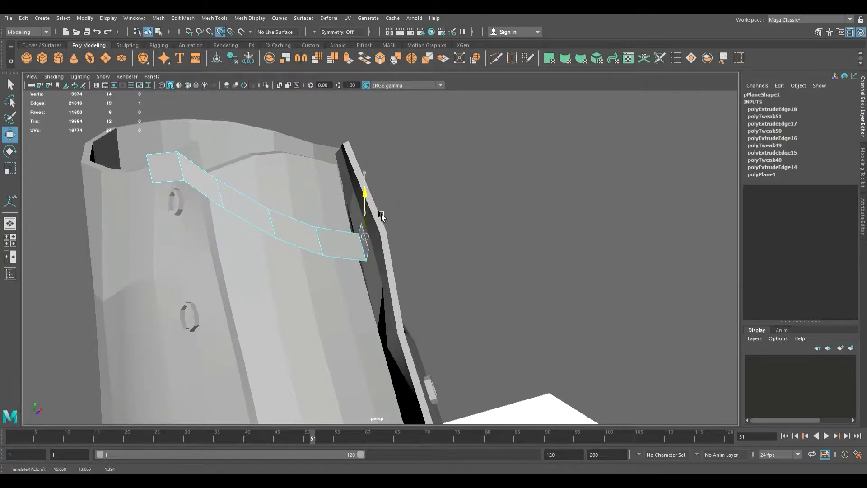
pyautogui.moveTo(392, 244); pyautogui.dragTo(392, 260)
pyautogui.keyDown('alt'); pyautogui.moveTo(398, 287); pyautogui.dragTo(421, 279); pyautogui.keyUp('alt')
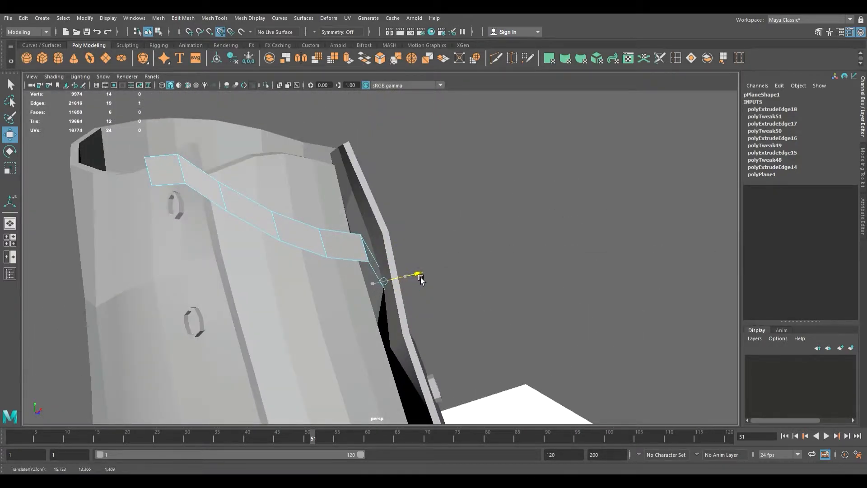
# Step: Reposition the cross edges near the strip's far end, moving one to about X 15.345, Y 13.704, Z 1.521
pyautogui.click(367, 248)
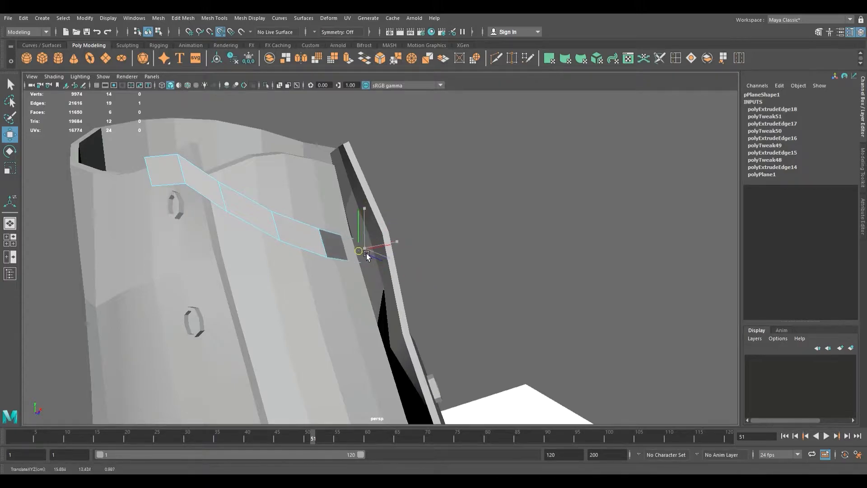
pyautogui.keyDown('alt'); pyautogui.moveTo(368, 256); pyautogui.dragTo(468, 348); pyautogui.keyUp('alt')
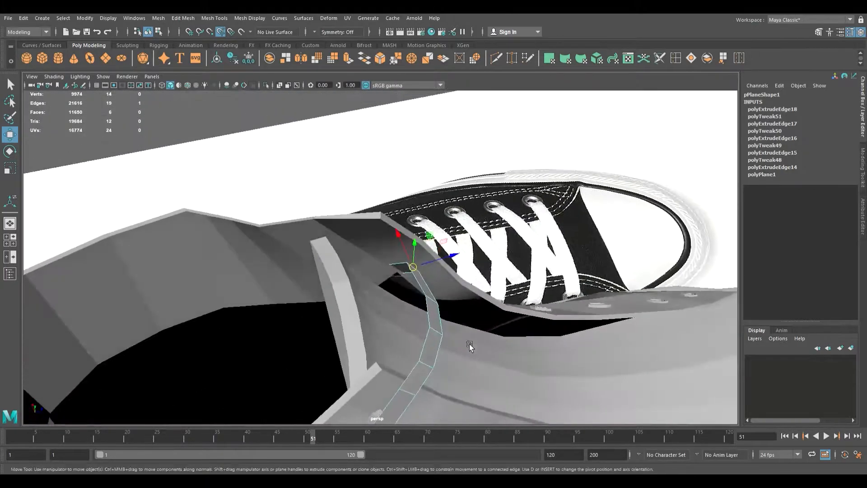
pyautogui.moveTo(461, 260); pyautogui.dragTo(335, 275)
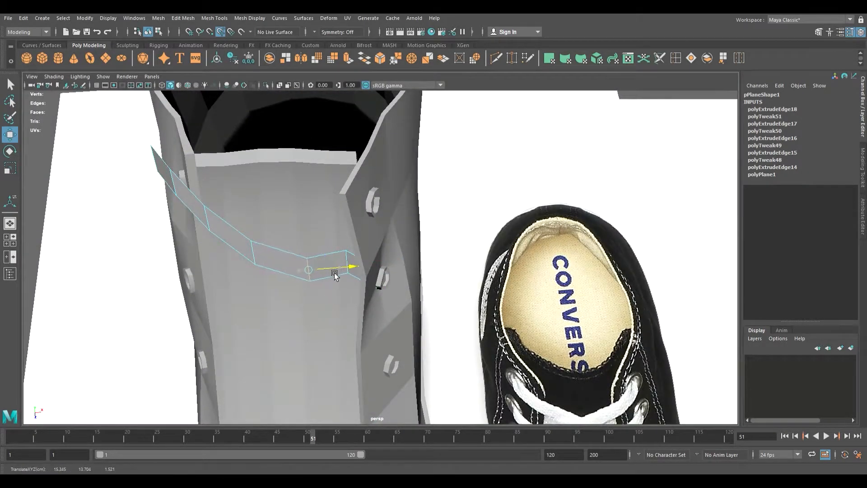
pyautogui.keyDown('alt'); pyautogui.moveTo(273, 256); pyautogui.dragTo(377, 243); pyautogui.keyUp('alt')
pyautogui.click(360, 237)
pyautogui.keyDown('alt'); pyautogui.moveTo(412, 276); pyautogui.dragTo(355, 262); pyautogui.keyUp('alt')
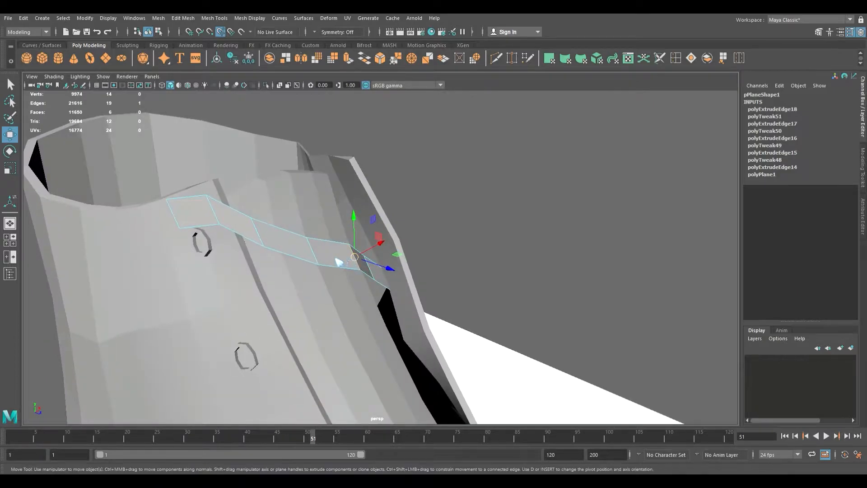
# Step: Fine-tune the strip's far bend and a middle cross edge to smooth the curve across the tongue
pyautogui.keyDown('alt'); pyautogui.moveTo(322, 255); pyautogui.dragTo(392, 213); pyautogui.keyUp('alt')
pyautogui.click(367, 242)
pyautogui.moveTo(394, 186); pyautogui.dragTo(398, 175, button='middle')
pyautogui.keyDown('alt'); pyautogui.moveTo(399, 235); pyautogui.dragTo(373, 285); pyautogui.keyUp('alt')
pyautogui.scroll(-6, 349, 265)
pyautogui.scroll(5, 348, 270)
pyautogui.moveTo(294, 272); pyautogui.dragTo(295, 280)
# Step: Lower the cross edges over the first eyelet flap and move the starting edge to about X 14.541, Y 14.020, Z 0.979
pyautogui.click(227, 221)
pyautogui.moveTo(234, 252); pyautogui.dragTo(241, 264)
pyautogui.click(182, 237)
pyautogui.moveTo(188, 261); pyautogui.dragTo(199, 279)
pyautogui.moveTo(213, 233); pyautogui.dragTo(220, 229)
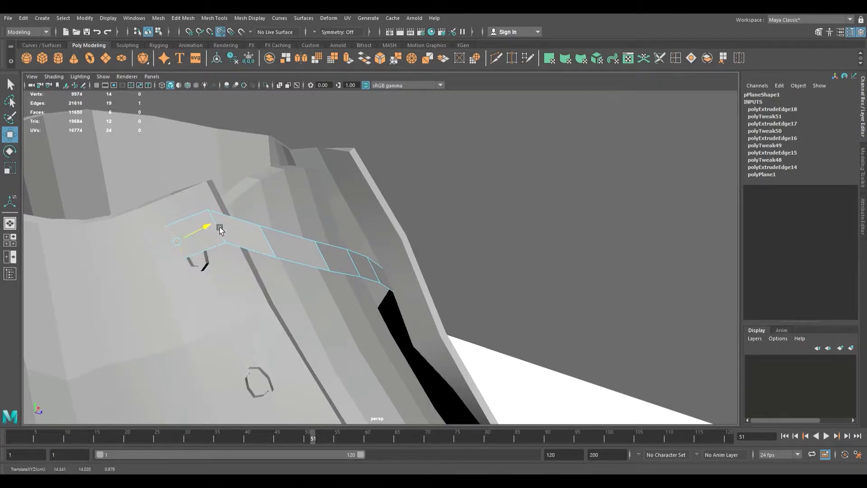
# Step: Move the strip's starting edge over the flap's surface toward the first eyelet
pyautogui.keyDown('alt'); pyautogui.moveTo(210, 266); pyautogui.dragTo(318, 298); pyautogui.keyUp('alt')
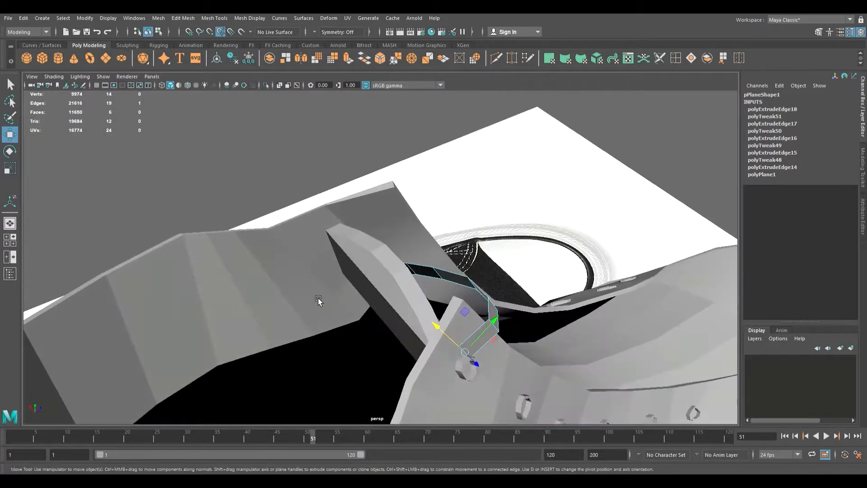
pyautogui.keyDown('alt'); pyautogui.moveTo(378, 339); pyautogui.dragTo(350, 341); pyautogui.keyUp('alt')
pyautogui.keyDown('alt'); pyautogui.moveTo(350, 341); pyautogui.dragTo(226, 266, button='middle'); pyautogui.keyUp('alt')
pyautogui.keyDown('alt'); pyautogui.moveTo(226, 267); pyautogui.dragTo(244, 279); pyautogui.keyUp('alt')
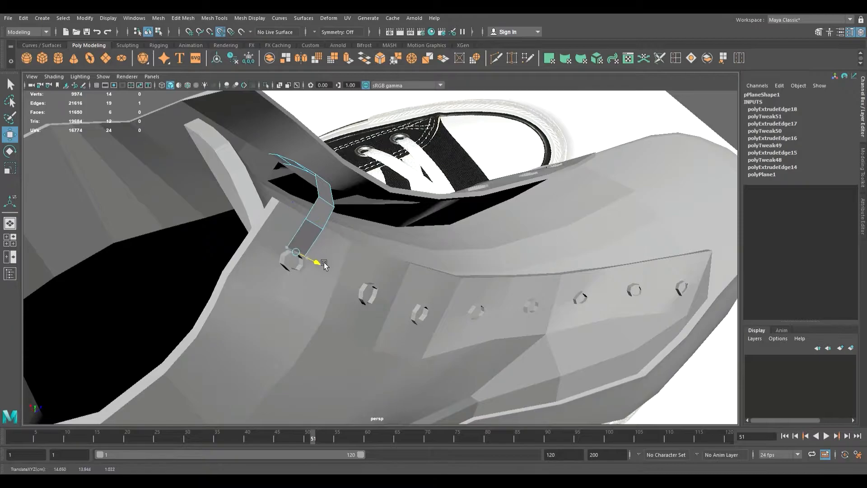
pyautogui.keyDown('alt'); pyautogui.moveTo(332, 269); pyautogui.dragTo(284, 238); pyautogui.keyUp('alt')
pyautogui.keyDown('alt'); pyautogui.moveTo(284, 237); pyautogui.dragTo(303, 345, button='middle'); pyautogui.keyUp('alt')
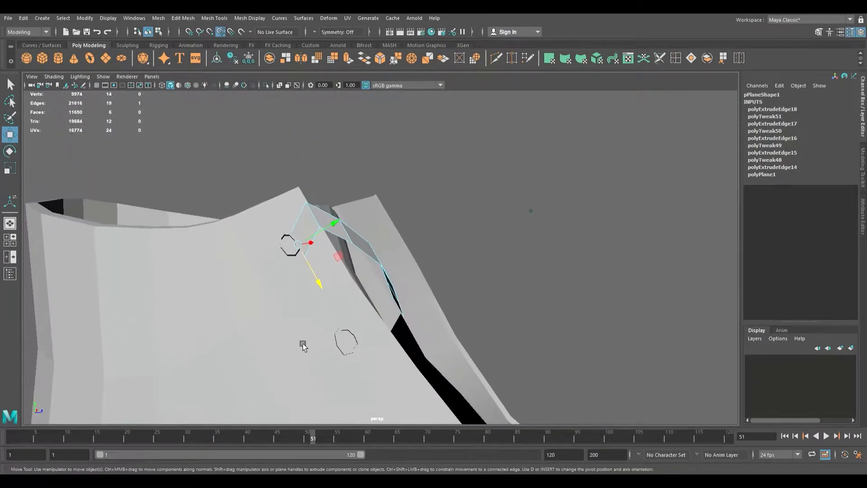
pyautogui.keyDown('alt'); pyautogui.moveTo(303, 344); pyautogui.dragTo(356, 331); pyautogui.keyUp('alt')
pyautogui.moveTo(348, 266); pyautogui.dragTo(346, 268, button='middle')
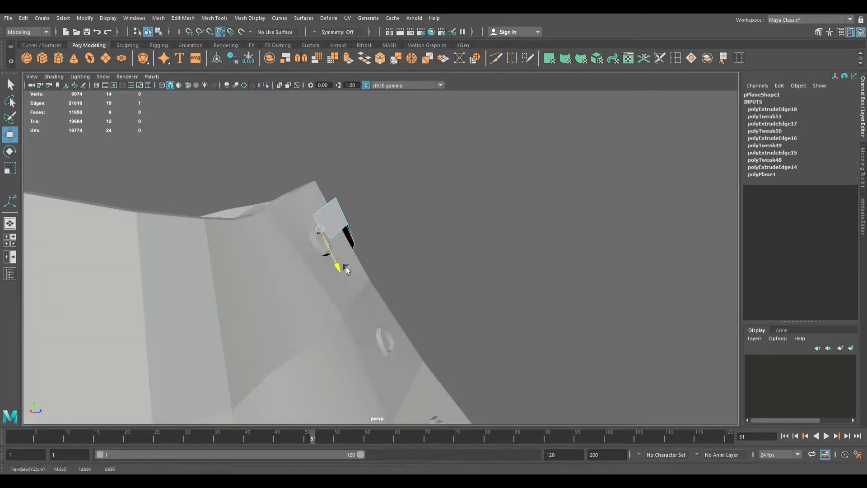
pyautogui.keyDown('alt'); pyautogui.moveTo(349, 274); pyautogui.dragTo(248, 294); pyautogui.keyUp('alt')
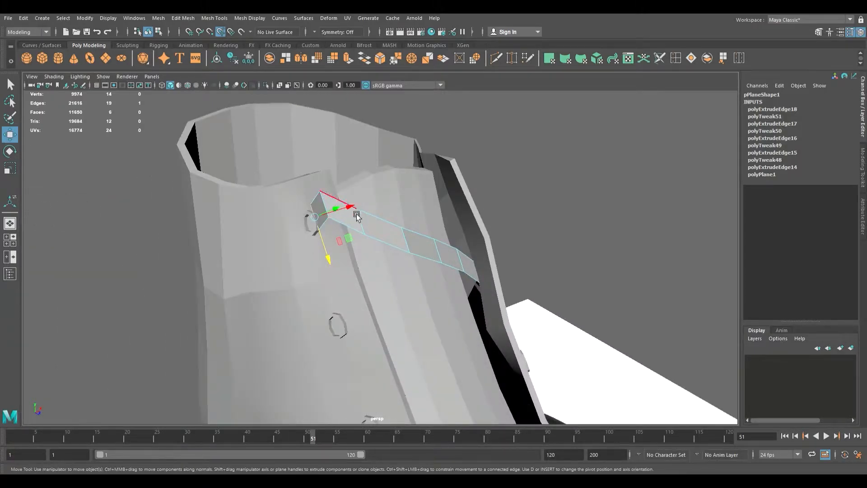
pyautogui.keyDown('alt'); pyautogui.moveTo(331, 246); pyautogui.dragTo(337, 266); pyautogui.keyUp('alt')
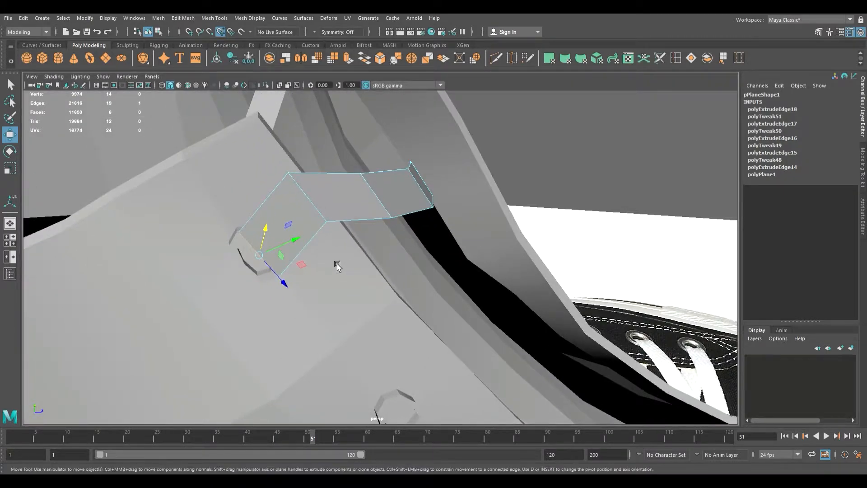
# Step: Scale down the strip's starting edge and the neighbouring cross edge to narrow the lace near the first eyelet
pyautogui.press('r')
pyautogui.moveTo(267, 256); pyautogui.dragTo(259, 248)
pyautogui.click(324, 204)
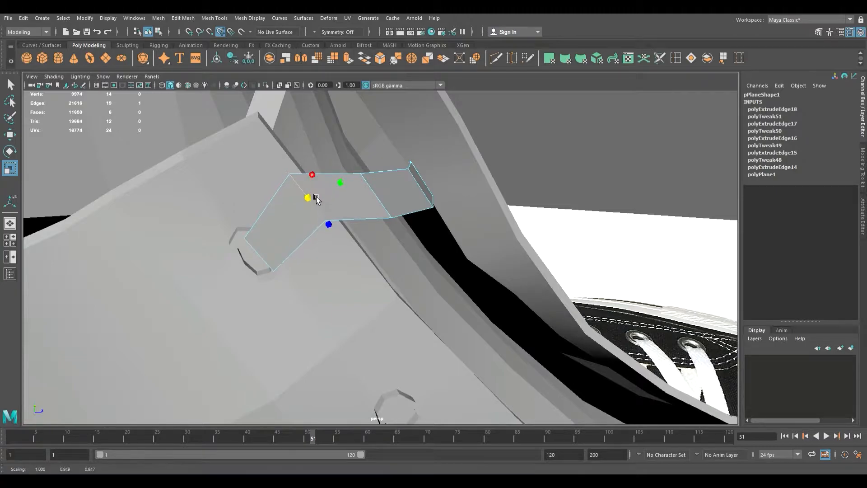
pyautogui.click(268, 258)
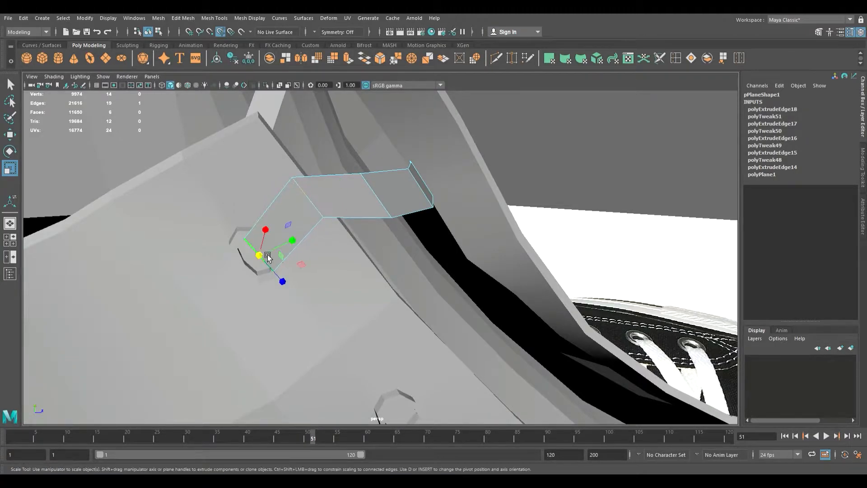
# Step: Position the strip's starting edge just outside the first eyelet, at about X 14.573, Y 13.958, Z 1.014
pyautogui.keyDown('alt'); pyautogui.moveTo(309, 301); pyautogui.dragTo(272, 235); pyautogui.keyUp('alt')
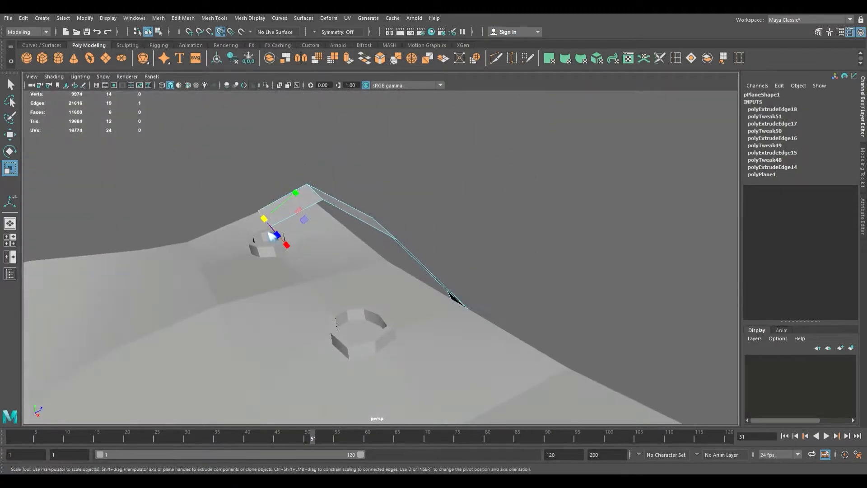
pyautogui.click(381, 169)
pyautogui.click(273, 220)
pyautogui.press('w')
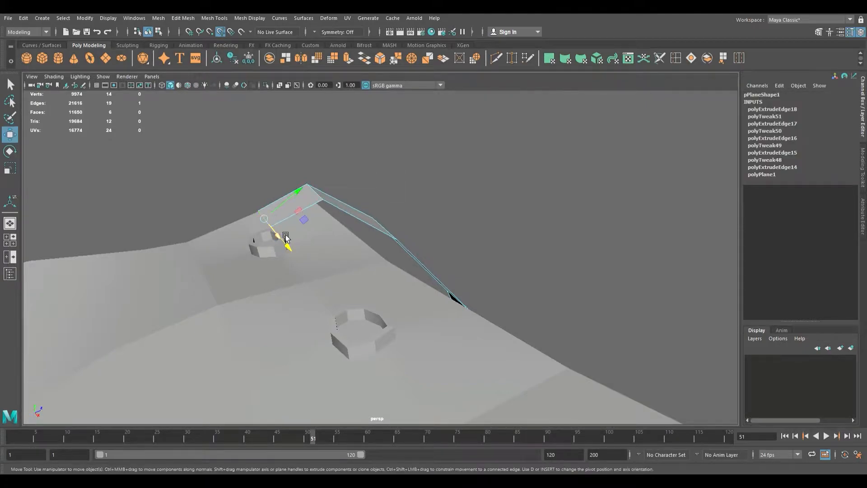
pyautogui.keyDown('alt'); pyautogui.moveTo(301, 254); pyautogui.dragTo(355, 337); pyautogui.keyUp('alt')
pyautogui.moveTo(304, 293); pyautogui.dragTo(281, 265)
pyautogui.keyDown('alt'); pyautogui.moveTo(281, 264); pyautogui.dragTo(366, 253); pyautogui.keyUp('alt')
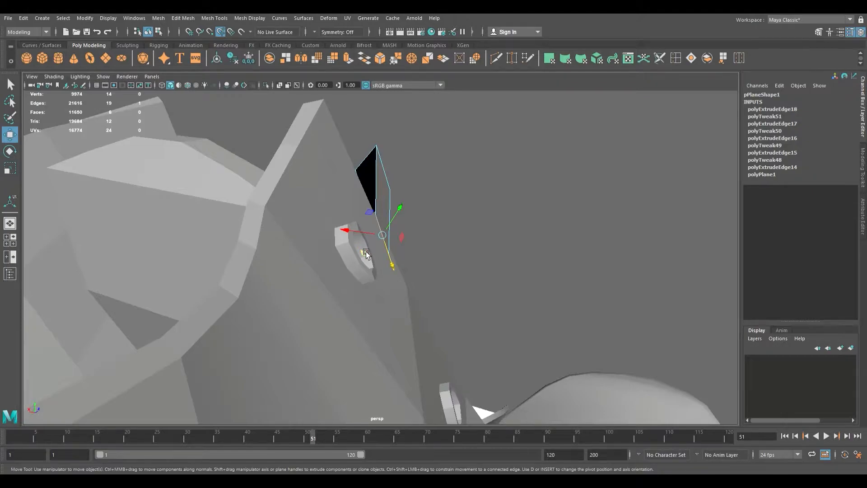
# Step: Extrude the starting edge into the first eyelet with local offsets of about X -0.052, Y 0.047, Z -0.1
pyautogui.hotkey('ctrl', 'e')
pyautogui.moveTo(393, 244); pyautogui.dragTo(357, 257)
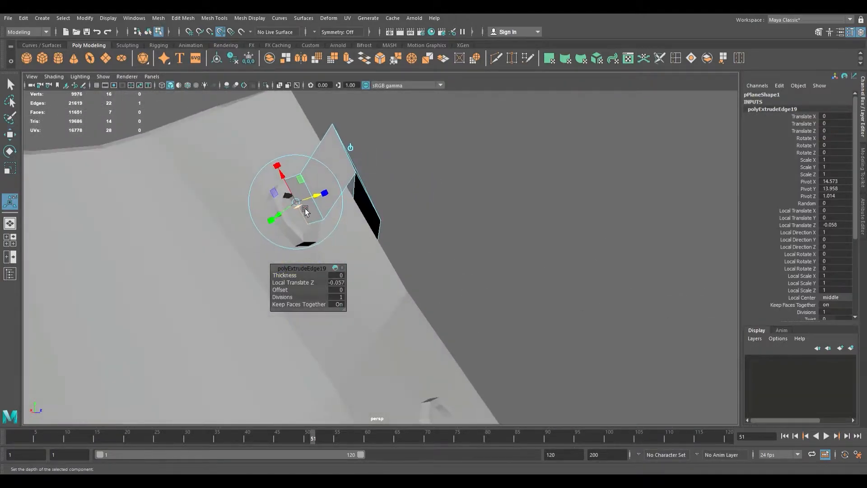
pyautogui.moveTo(305, 206); pyautogui.dragTo(295, 205)
pyautogui.keyDown('alt'); pyautogui.moveTo(315, 225); pyautogui.dragTo(430, 270); pyautogui.keyUp('alt')
pyautogui.press('q')
pyautogui.keyDown('alt'); pyautogui.moveTo(465, 227); pyautogui.dragTo(352, 251); pyautogui.keyUp('alt')
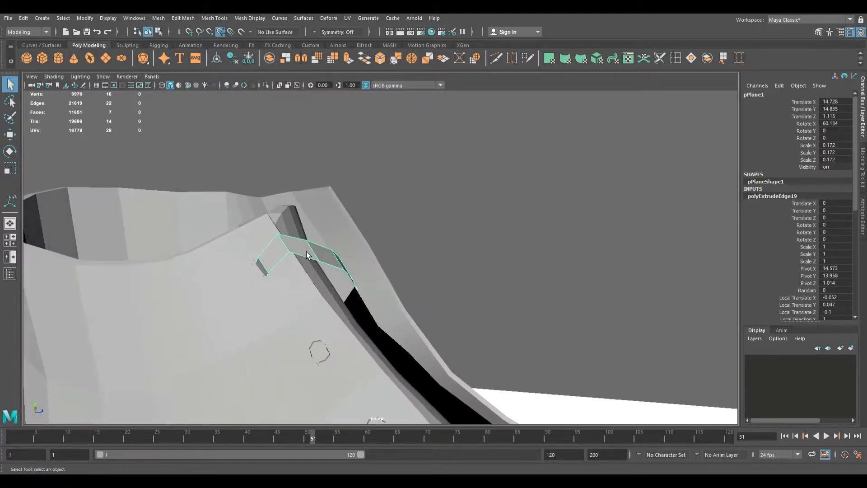
pyautogui.click(314, 257)
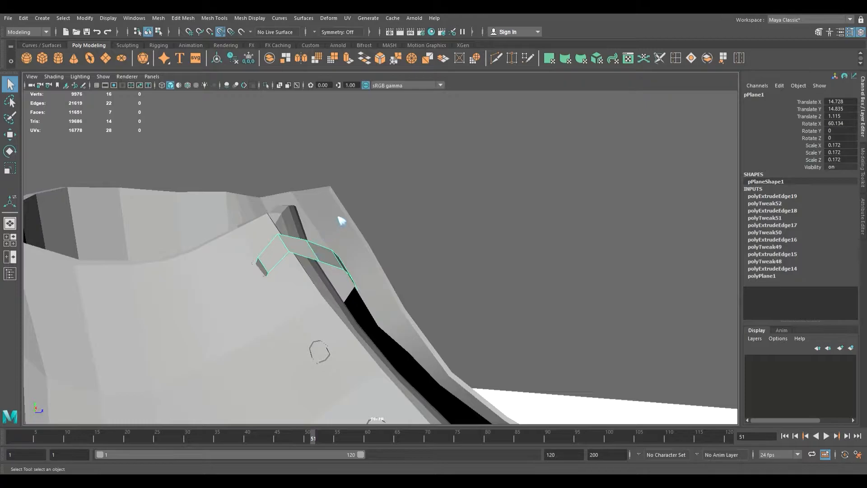
pyautogui.moveTo(315, 256); pyautogui.dragTo(311, 210, button='right')
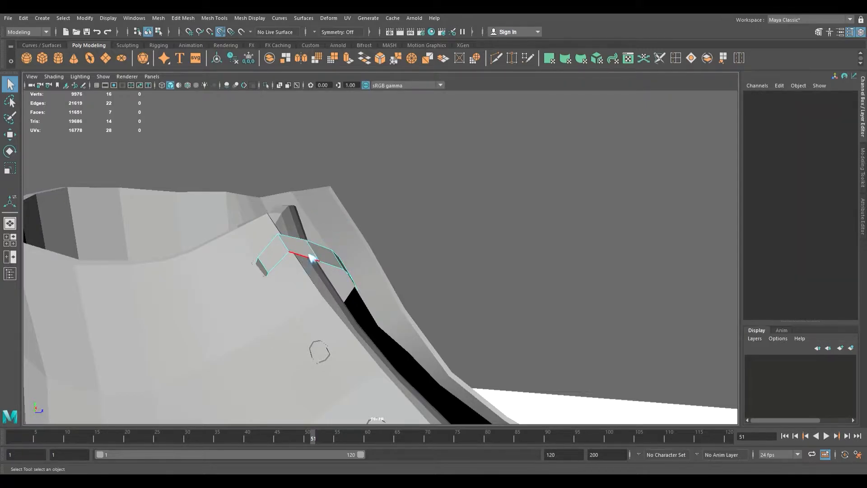
pyautogui.hotkey('ctrl', 'z')
pyautogui.hotkey('ctrl', 'z')
pyautogui.hotkey('ctrl', 'z')
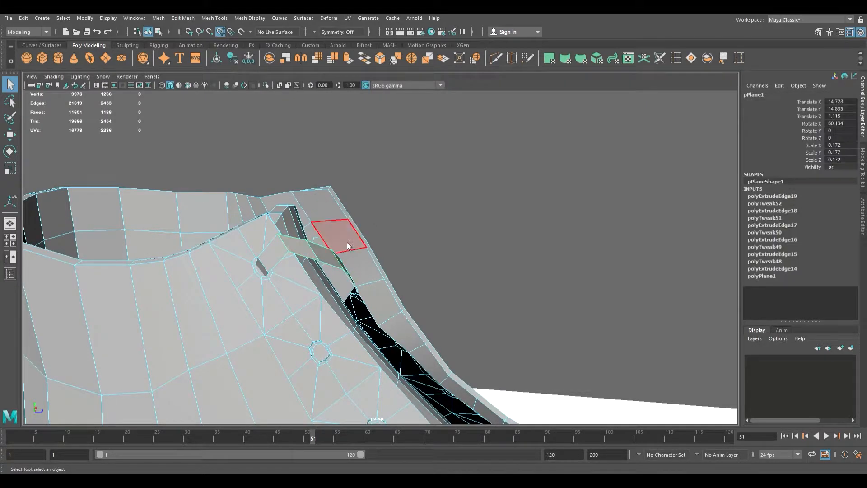
pyautogui.click(321, 237)
pyautogui.keyDown('alt'); pyautogui.moveTo(321, 238); pyautogui.dragTo(294, 282); pyautogui.keyUp('alt')
pyautogui.click(292, 256)
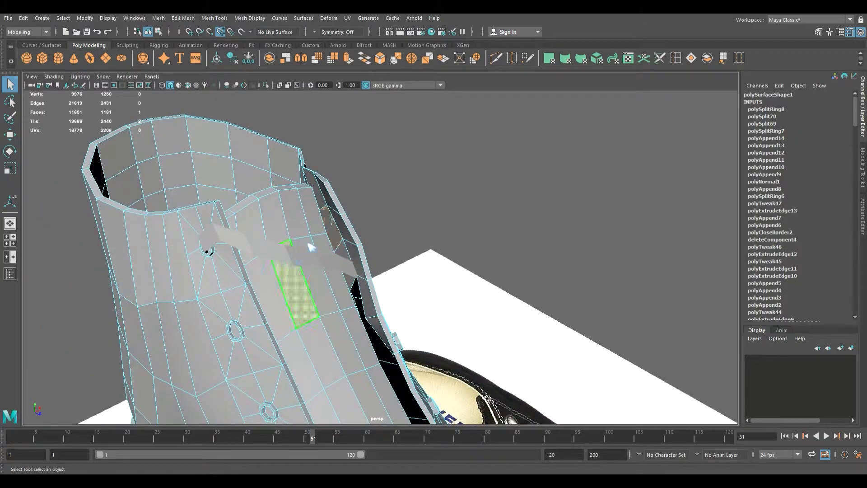
pyautogui.press('F8')
# Step: Extrude all faces of the lace strip as one connected piece
pyautogui.keyDown('alt'); pyautogui.moveTo(311, 246); pyautogui.dragTo(336, 270); pyautogui.keyUp('alt')
pyautogui.click(362, 252)
pyautogui.hotkey('ctrl', 'e')
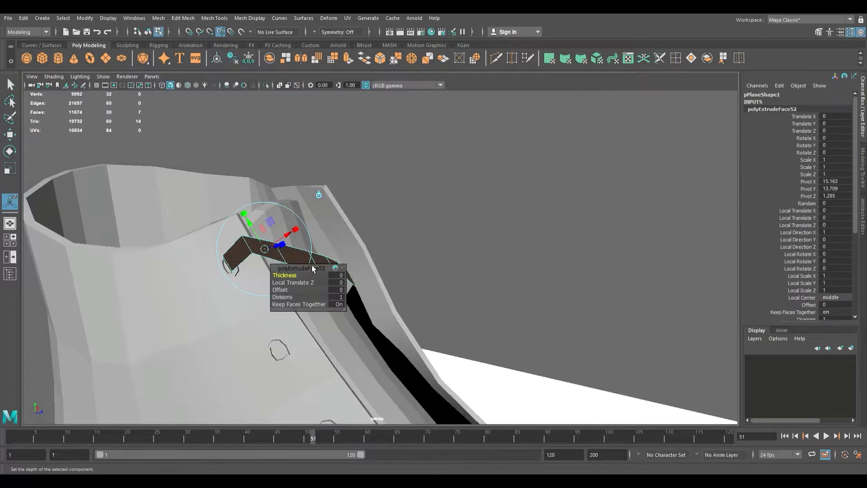
pyautogui.keyDown('alt'); pyautogui.moveTo(289, 238); pyautogui.dragTo(275, 246); pyautogui.keyUp('alt')
pyautogui.hotkey('ctrl', 'z')
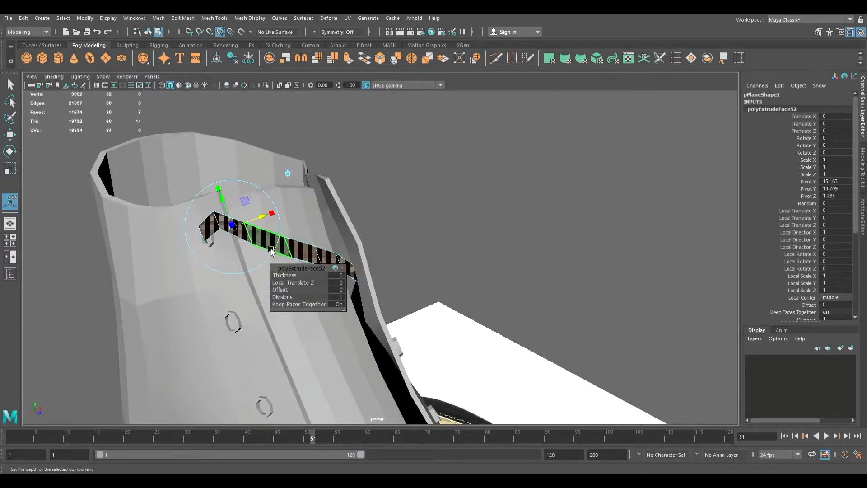
pyautogui.moveTo(265, 227); pyautogui.dragTo(262, 226)
pyautogui.hotkey('ctrl', 'z')
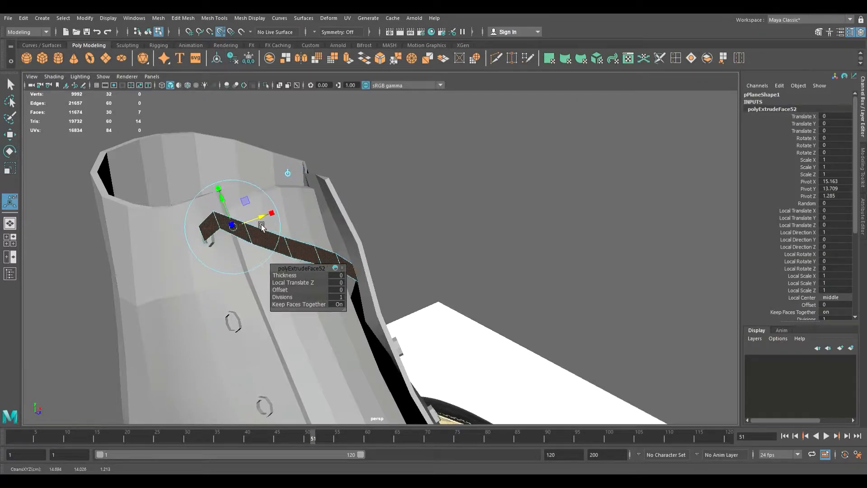
pyautogui.press('r')
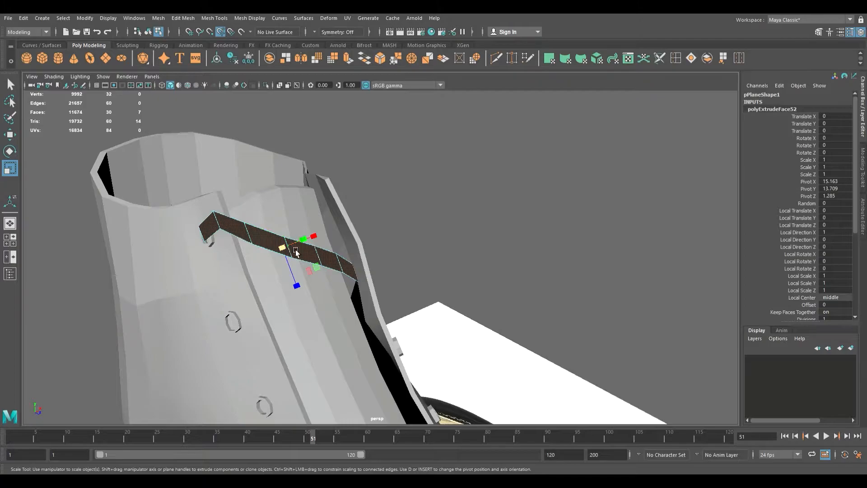
pyautogui.moveTo(292, 254); pyautogui.dragTo(286, 232)
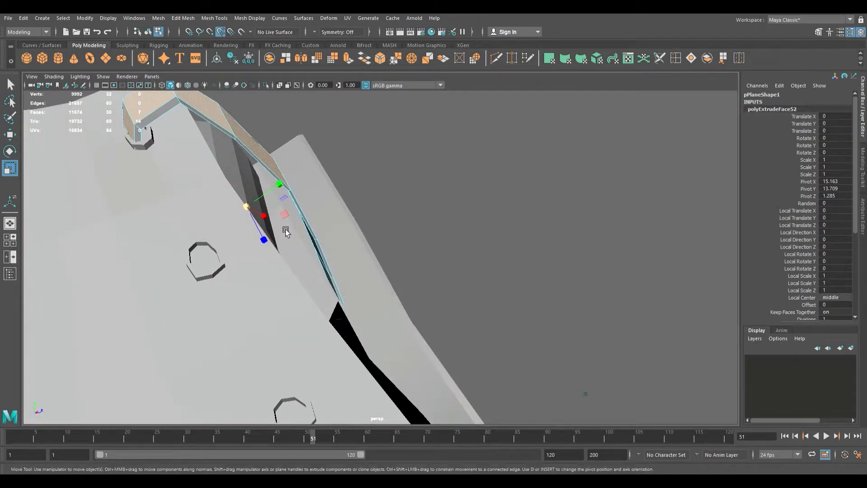
# Step: Offset the extruded faces to give the lace thickness, then return to object mode with a smooth preview
pyautogui.press('w')
pyautogui.moveTo(280, 186); pyautogui.dragTo(326, 256)
pyautogui.scroll(-5, 248, 243)
pyautogui.press('F8')
pyautogui.scroll(5, 358, 287)
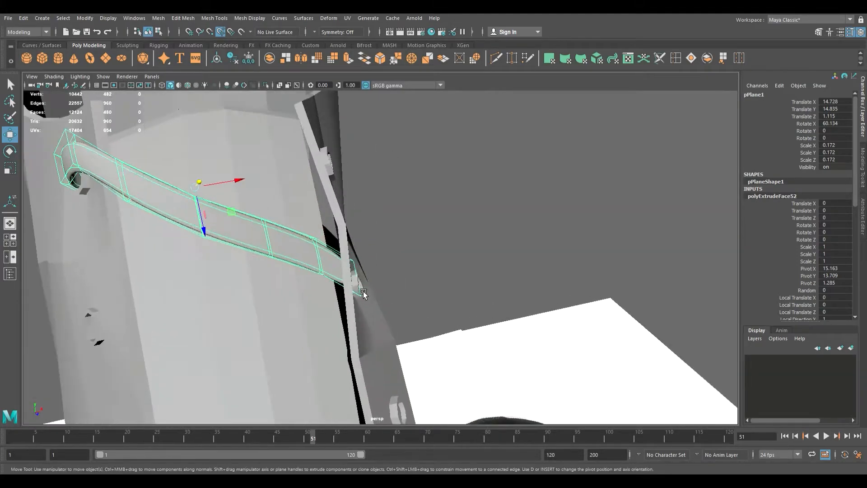
# Step: Isolate the lace strip from the rest of the shoe in the viewport
pyautogui.keyDown('alt'); pyautogui.moveTo(363, 289); pyautogui.dragTo(358, 295); pyautogui.keyUp('alt')
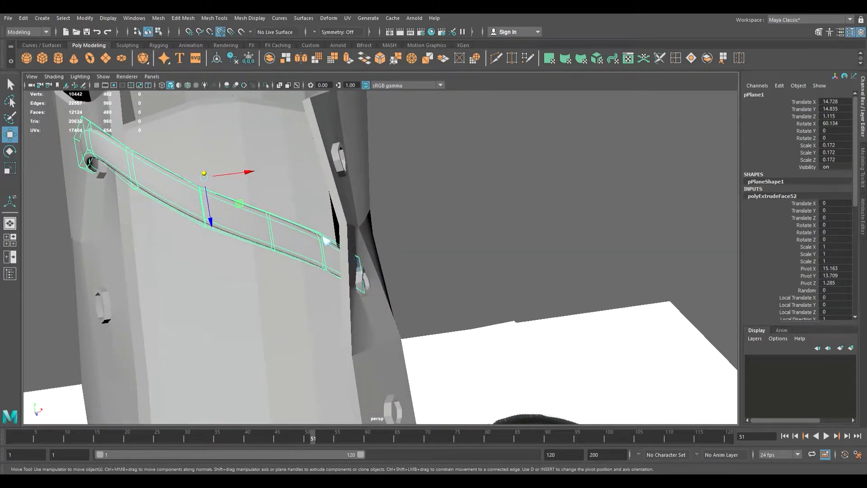
pyautogui.moveTo(376, 302); pyautogui.dragTo(350, 300, button='right')
pyautogui.keyDown('alt'); pyautogui.moveTo(352, 296); pyautogui.dragTo(319, 248); pyautogui.keyUp('alt')
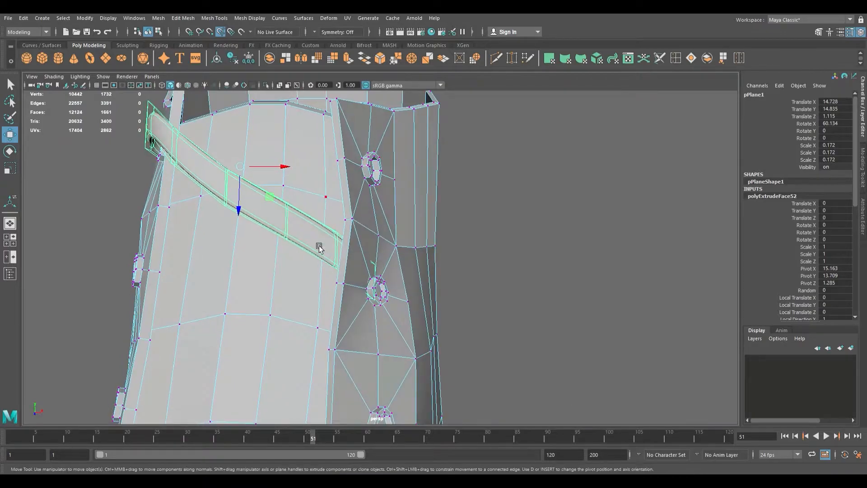
pyautogui.click(307, 218)
pyautogui.click(185, 135)
pyautogui.press('F8')
pyautogui.click(202, 161)
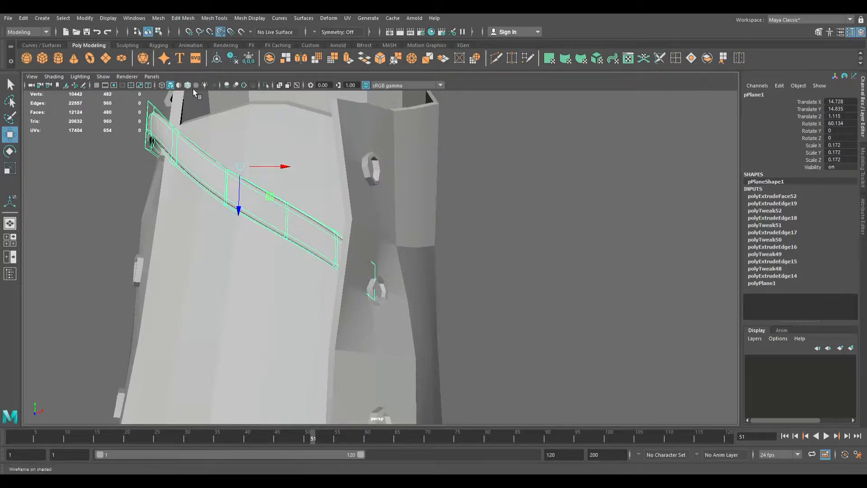
pyautogui.click(267, 86)
pyautogui.keyDown('alt'); pyautogui.moveTo(289, 194); pyautogui.dragTo(395, 281); pyautogui.keyUp('alt')
pyautogui.keyDown('alt'); pyautogui.moveTo(395, 278); pyautogui.dragTo(267, 231, button='middle'); pyautogui.keyUp('alt')
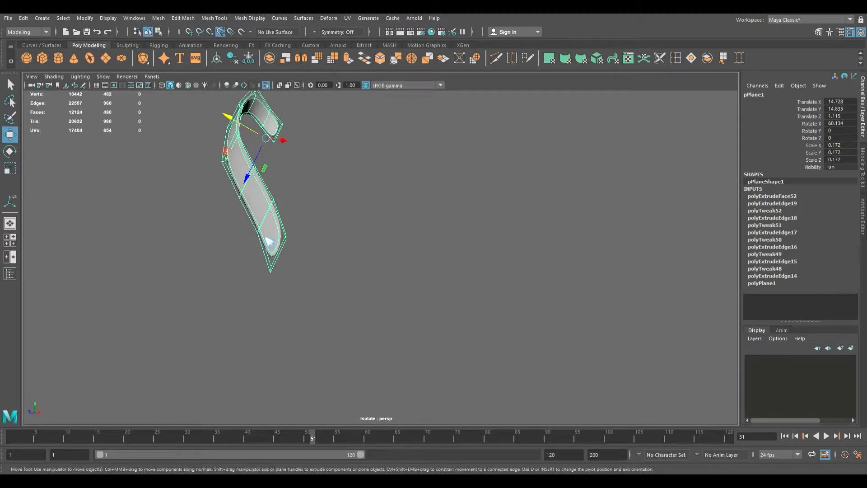
# Step: Turn off the lace's smooth preview and move its four far-end vertices to about X 15.755, Y 13.354, Z 1.460
pyautogui.click(236, 232)
pyautogui.keyDown('alt'); pyautogui.moveTo(305, 304); pyautogui.dragTo(332, 356, button='right'); pyautogui.keyUp('alt')
pyautogui.moveTo(321, 361); pyautogui.dragTo(254, 240)
pyautogui.keyDown('alt'); pyautogui.moveTo(283, 265); pyautogui.dragTo(353, 235); pyautogui.keyUp('alt')
pyautogui.press('1')
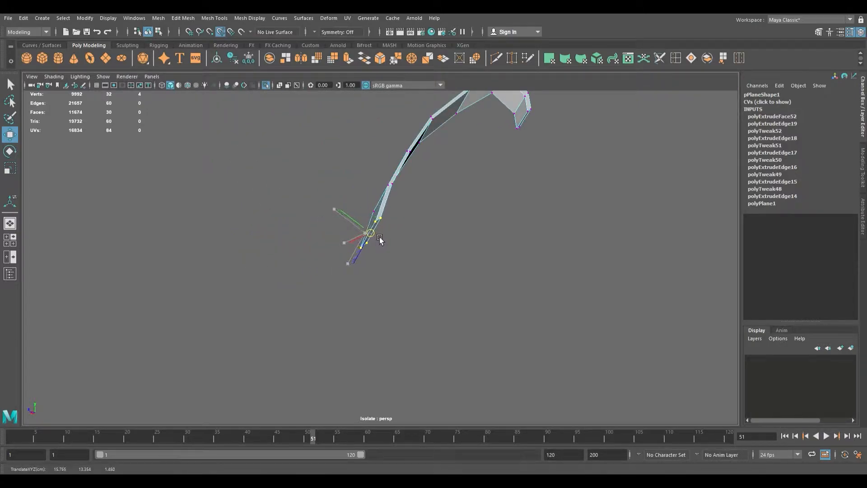
pyautogui.keyDown('alt'); pyautogui.moveTo(337, 241); pyautogui.dragTo(444, 246); pyautogui.keyUp('alt')
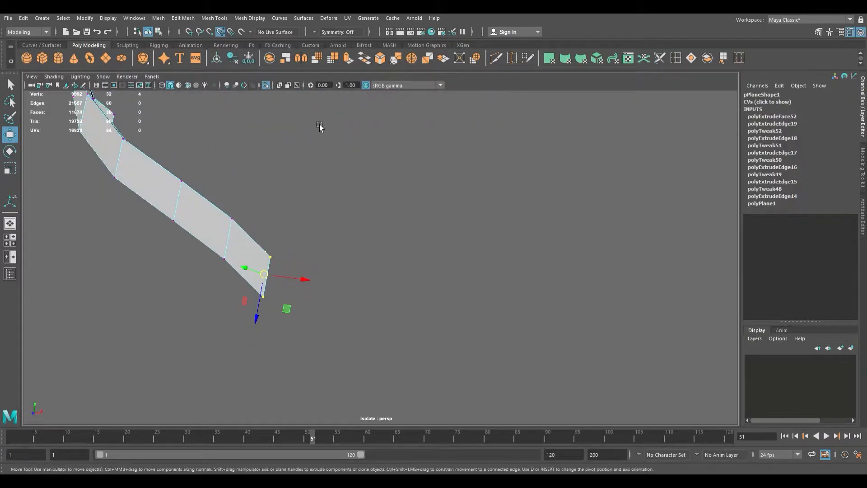
# Step: Show the whole shoe again and try to fine-tune the lace's far-end vertices behind the opposite flap
pyautogui.click(267, 86)
pyautogui.scroll(-5, 287, 181)
pyautogui.keyDown('alt'); pyautogui.moveTo(310, 259); pyautogui.dragTo(264, 287); pyautogui.keyUp('alt')
pyautogui.scroll(4, 265, 288)
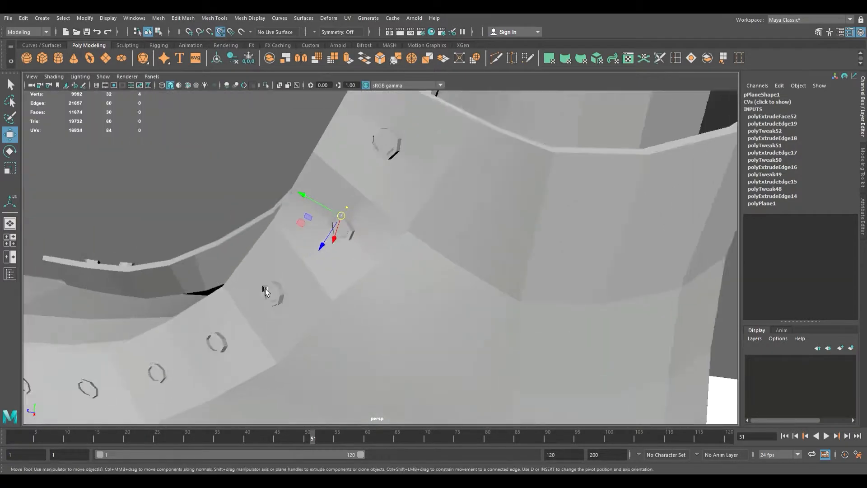
pyautogui.scroll(1, 265, 292)
pyautogui.moveTo(344, 216); pyautogui.dragTo(344, 216)
pyautogui.scroll(-3, 349, 215)
pyautogui.keyDown('alt'); pyautogui.moveTo(294, 229); pyautogui.dragTo(386, 238); pyautogui.keyUp('alt')
pyautogui.keyDown('alt'); pyautogui.moveTo(347, 280); pyautogui.dragTo(289, 258); pyautogui.keyUp('alt')
pyautogui.hotkey('ctrl', 'z')
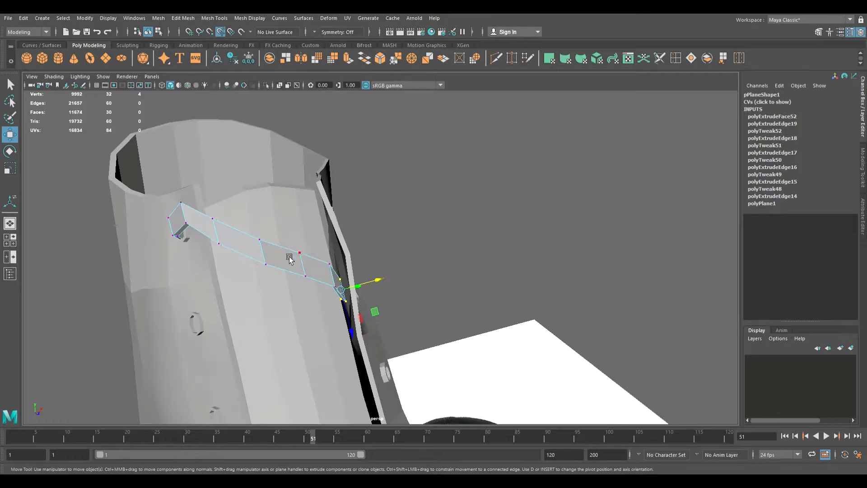
# Step: Duplicate the lace and move the copy down the tongue to Translate Y 14.223, Z 1.491
pyautogui.moveTo(303, 253); pyautogui.dragTo(336, 226, button='right')
pyautogui.scroll(-5, 335, 230)
pyautogui.keyDown('alt'); pyautogui.moveTo(315, 301); pyautogui.dragTo(367, 301); pyautogui.keyUp('alt')
pyautogui.keyDown('alt'); pyautogui.moveTo(368, 301); pyautogui.dragTo(312, 268, button='middle'); pyautogui.keyUp('alt')
pyautogui.hotkey('ctrl', 'd')
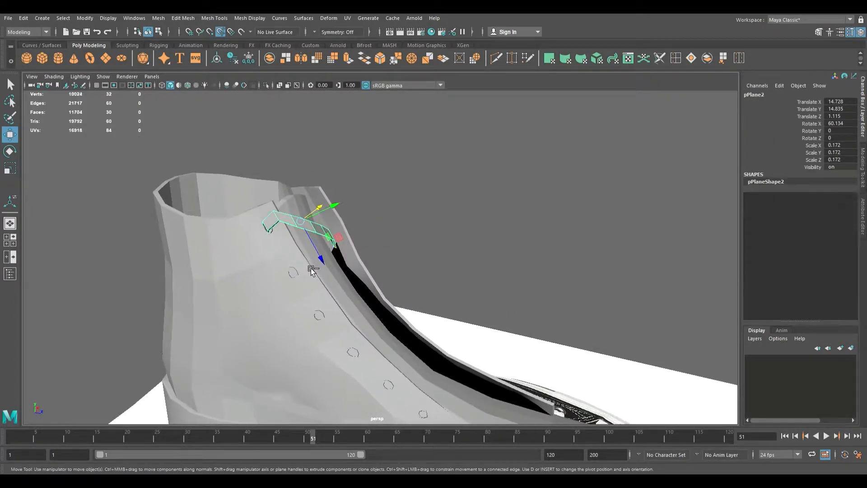
pyautogui.keyDown('alt'); pyautogui.moveTo(325, 257); pyautogui.dragTo(296, 264); pyautogui.keyUp('alt')
pyautogui.moveTo(304, 223); pyautogui.dragTo(400, 262)
pyautogui.keyDown('alt'); pyautogui.moveTo(396, 225); pyautogui.dragTo(295, 235); pyautogui.keyUp('alt')
# Step: Duplicate the second lace strip and move the copy down the tongue to the third eyelet
pyautogui.hotkey('ctrl', 'e')
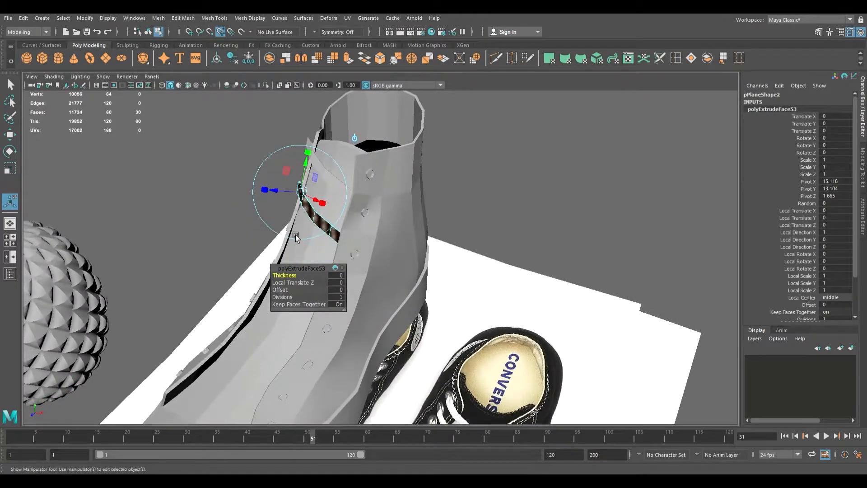
pyautogui.press('F8')
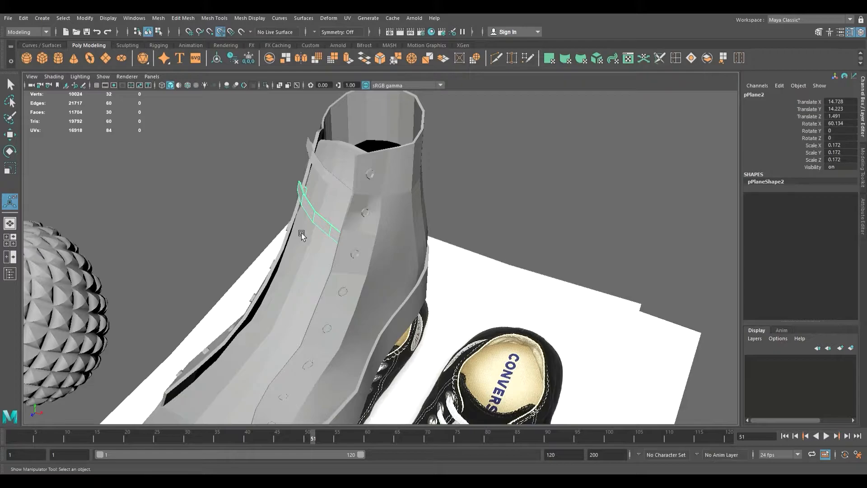
pyautogui.press('w')
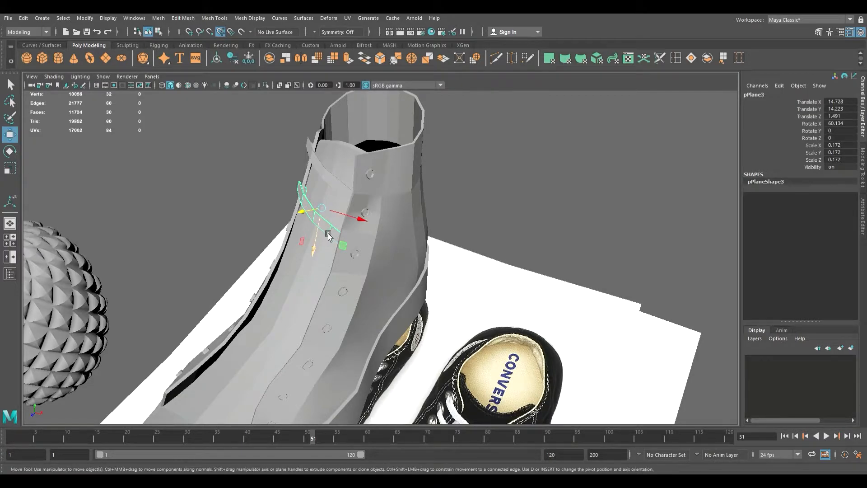
pyautogui.moveTo(326, 243); pyautogui.dragTo(320, 270)
pyautogui.keyDown('alt'); pyautogui.moveTo(321, 284); pyautogui.dragTo(257, 297); pyautogui.keyUp('alt')
pyautogui.scroll(-5, 326, 294)
# Step: Duplicate the third lace strip and move the copy further down the tongue to the fourth eyelet
pyautogui.hotkey('ctrl', 'd')
pyautogui.moveTo(350, 264); pyautogui.dragTo(334, 291)
pyautogui.moveTo(334, 291)
pyautogui.keyDown('alt'); pyautogui.mouseDown()
pyautogui.moveTo(385, 307)
pyautogui.moveTo(394, 323)
pyautogui.moveTo(344, 294)
pyautogui.moveTo(317, 290)
pyautogui.mouseUp(); pyautogui.keyUp('alt')
pyautogui.keyDown('alt'); pyautogui.moveTo(317, 290); pyautogui.dragTo(457, 292); pyautogui.keyUp('alt')
pyautogui.scroll(3, 457, 292)
pyautogui.keyDown('alt'); pyautogui.moveTo(457, 292); pyautogui.dragTo(355, 208, button='middle'); pyautogui.keyUp('alt')
pyautogui.keyDown('alt'); pyautogui.moveTo(394, 305); pyautogui.dragTo(352, 269); pyautogui.keyUp('alt')
pyautogui.moveTo(351, 286)
pyautogui.keyDown('alt'); pyautogui.mouseDown()
pyautogui.moveTo(340, 258)
pyautogui.moveTo(346, 282)
pyautogui.mouseUp(); pyautogui.keyUp('alt')
pyautogui.keyDown('alt'); pyautogui.moveTo(347, 283); pyautogui.dragTo(418, 332); pyautogui.keyUp('alt')
pyautogui.scroll(4, 397, 312)
# Step: Duplicate the fourth lace strip and place the copy at about Translate X 14.524, Y 12.994, Z 2.93
pyautogui.moveTo(345, 282); pyautogui.dragTo(291, 271)
pyautogui.moveTo(309, 180); pyautogui.dragTo(371, 264)
pyautogui.hotkey('ctrl', 'z')
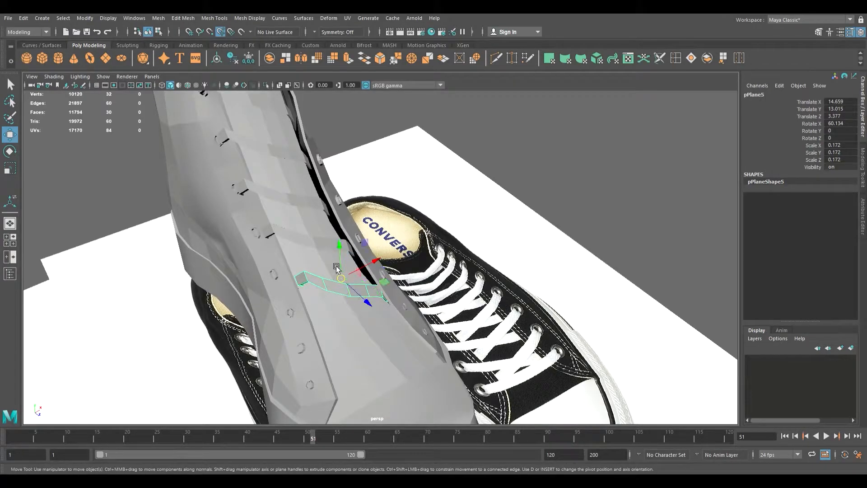
pyautogui.keyDown('alt'); pyautogui.moveTo(367, 293); pyautogui.dragTo(440, 312); pyautogui.keyUp('alt')
pyautogui.keyDown('alt'); pyautogui.moveTo(438, 310); pyautogui.dragTo(335, 251); pyautogui.keyUp('alt')
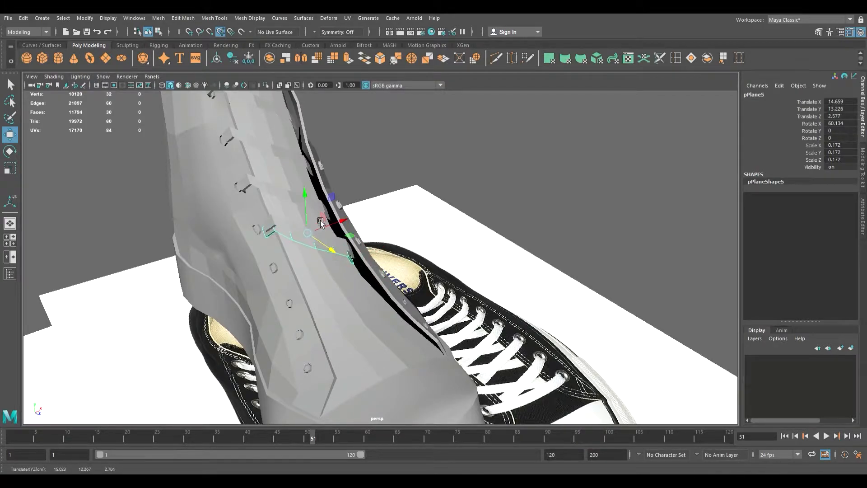
pyautogui.moveTo(311, 204); pyautogui.dragTo(323, 228)
pyautogui.moveTo(357, 291); pyautogui.dragTo(331, 239)
pyautogui.moveTo(354, 287); pyautogui.dragTo(401, 290)
pyautogui.keyDown('alt'); pyautogui.moveTo(401, 290); pyautogui.dragTo(511, 301, button='right'); pyautogui.keyUp('alt')
pyautogui.keyDown('alt'); pyautogui.moveTo(337, 298); pyautogui.dragTo(354, 236, button='middle'); pyautogui.keyUp('alt')
pyautogui.keyDown('alt'); pyautogui.moveTo(354, 236); pyautogui.dragTo(414, 267, button='right'); pyautogui.keyUp('alt')
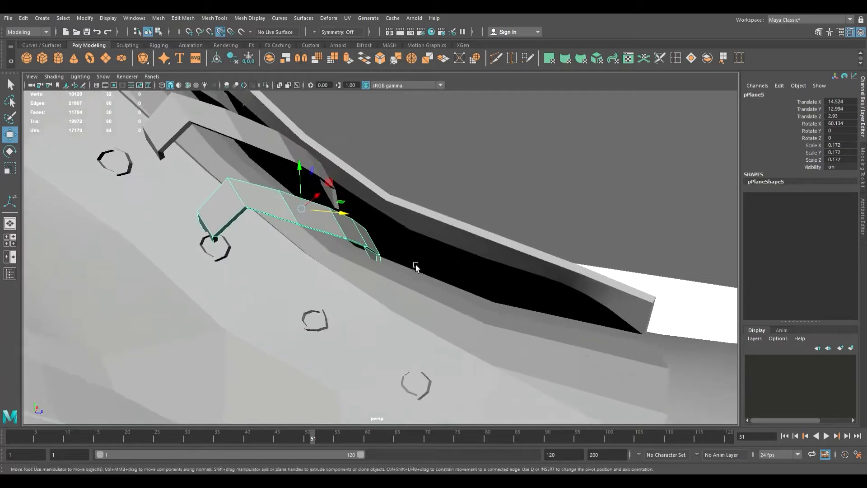
# Step: Lower the fifth lace strip slightly onto the tongue to Translate Y 12.952
pyautogui.moveTo(305, 178); pyautogui.dragTo(310, 191)
pyautogui.keyDown('alt'); pyautogui.moveTo(329, 225); pyautogui.dragTo(298, 237); pyautogui.keyUp('alt')
pyautogui.moveTo(264, 156); pyautogui.dragTo(262, 150)
pyautogui.scroll(-5, 280, 226)
pyautogui.keyDown('alt'); pyautogui.moveTo(280, 226); pyautogui.dragTo(285, 252); pyautogui.keyUp('alt')
pyautogui.scroll(-5, 367, 255)
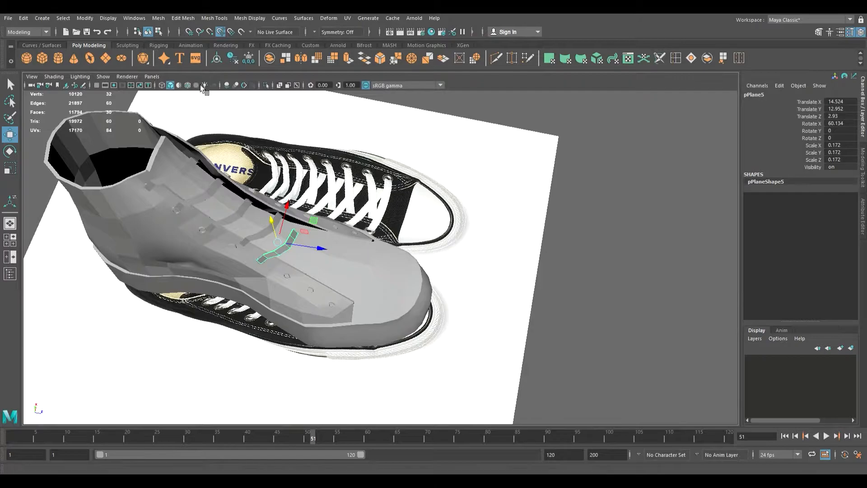
# Step: Display wireframe on the shaded models and place a sixth lace copy at Translate Y 12.697, Z 3.519
pyautogui.click(187, 85)
pyautogui.keyDown('alt'); pyautogui.moveTo(307, 202); pyautogui.dragTo(281, 170); pyautogui.keyUp('alt')
pyautogui.scroll(5, 431, 239)
pyautogui.keyDown('alt'); pyautogui.moveTo(339, 246); pyautogui.dragTo(361, 266); pyautogui.keyUp('alt')
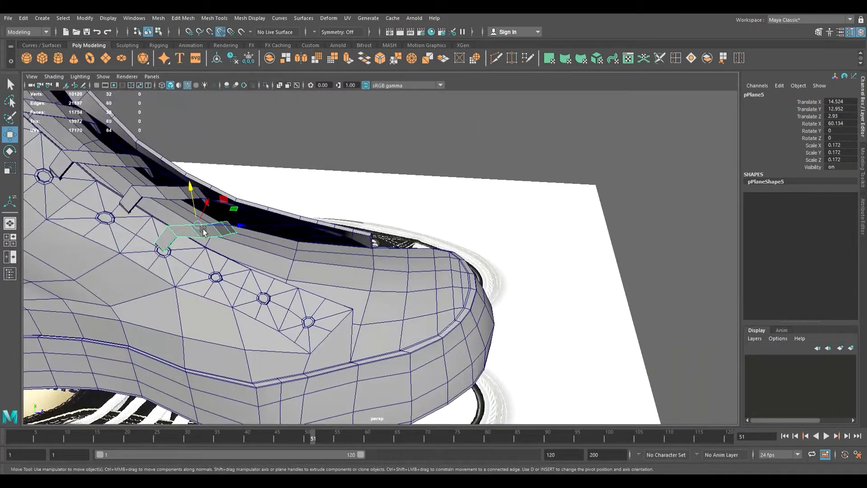
pyautogui.moveTo(216, 232); pyautogui.dragTo(255, 226)
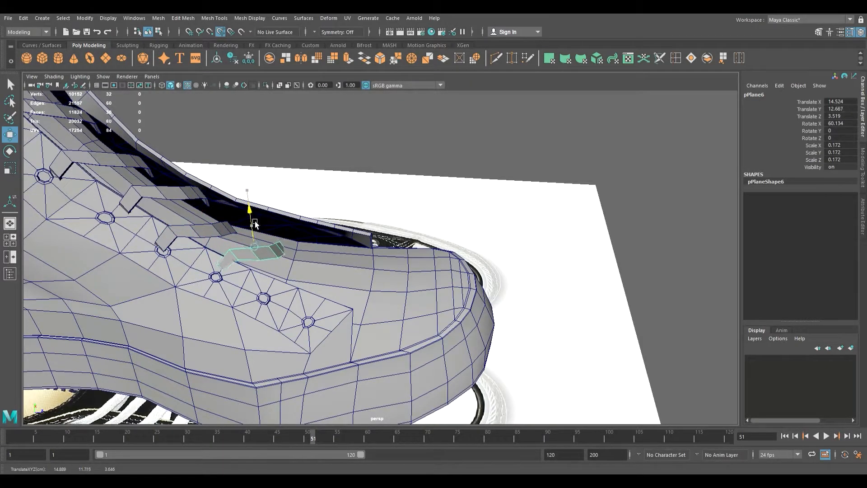
# Step: Duplicate the lace twice more toward the toe, placing copies at X 14.342, Y 12.464, Z 3.918 and X 14.039, Y 12.598, Z 4.523
pyautogui.hotkey('ctrl', 'd')
pyautogui.moveTo(298, 251); pyautogui.dragTo(297, 232)
pyautogui.keyDown('alt'); pyautogui.moveTo(315, 263); pyautogui.dragTo(263, 267); pyautogui.keyUp('alt')
pyautogui.moveTo(327, 212); pyautogui.dragTo(318, 221)
pyautogui.keyDown('alt'); pyautogui.moveTo(276, 255); pyautogui.dragTo(295, 240); pyautogui.keyUp('alt')
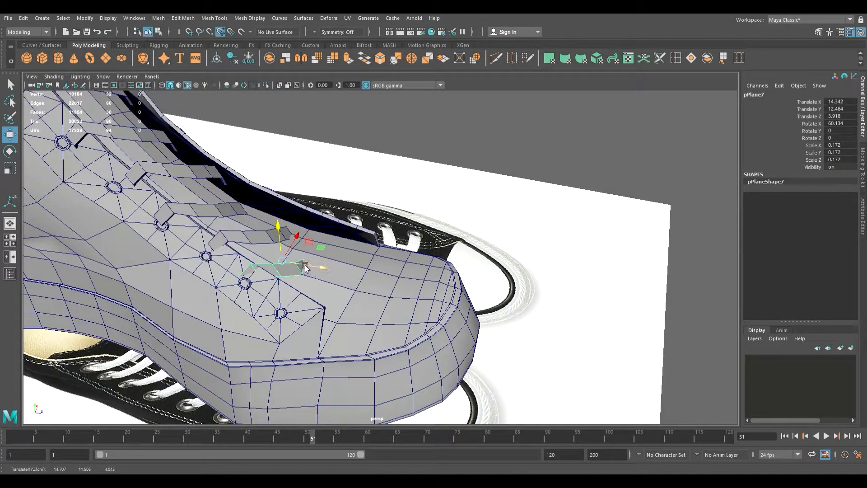
pyautogui.hotkey('ctrl', 'd')
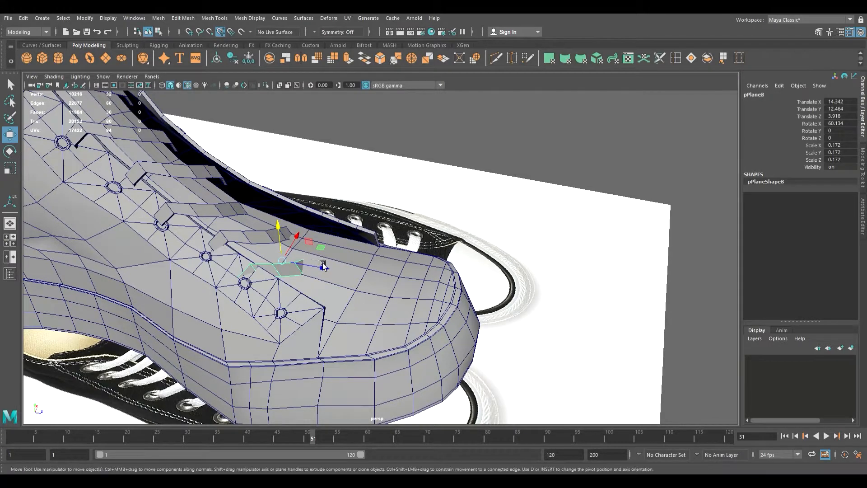
pyautogui.moveTo(329, 270); pyautogui.dragTo(340, 244)
# Step: Edit the fourth lace strip's vertices and move its far end toward the opposite eyelet flap
pyautogui.keyDown('alt'); pyautogui.moveTo(363, 274); pyautogui.dragTo(283, 263); pyautogui.keyUp('alt')
pyautogui.keyDown('alt'); pyautogui.moveTo(289, 253); pyautogui.dragTo(298, 352, button='middle'); pyautogui.keyUp('alt')
pyautogui.keyDown('alt'); pyautogui.moveTo(318, 201); pyautogui.dragTo(325, 289, button='middle'); pyautogui.keyUp('alt')
pyautogui.scroll(3, 325, 289)
pyautogui.keyDown('alt'); pyautogui.moveTo(325, 289); pyautogui.dragTo(345, 292); pyautogui.keyUp('alt')
pyautogui.keyDown('alt'); pyautogui.moveTo(346, 292); pyautogui.dragTo(359, 201, button='middle'); pyautogui.keyUp('alt')
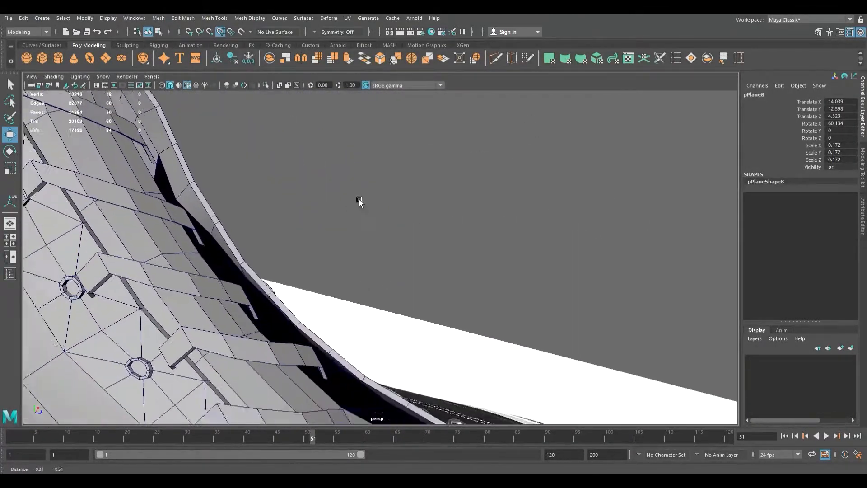
pyautogui.keyDown('alt'); pyautogui.moveTo(359, 201); pyautogui.dragTo(359, 331); pyautogui.keyUp('alt')
pyautogui.scroll(4, 312, 219)
pyautogui.click(299, 243)
pyautogui.press('F9')
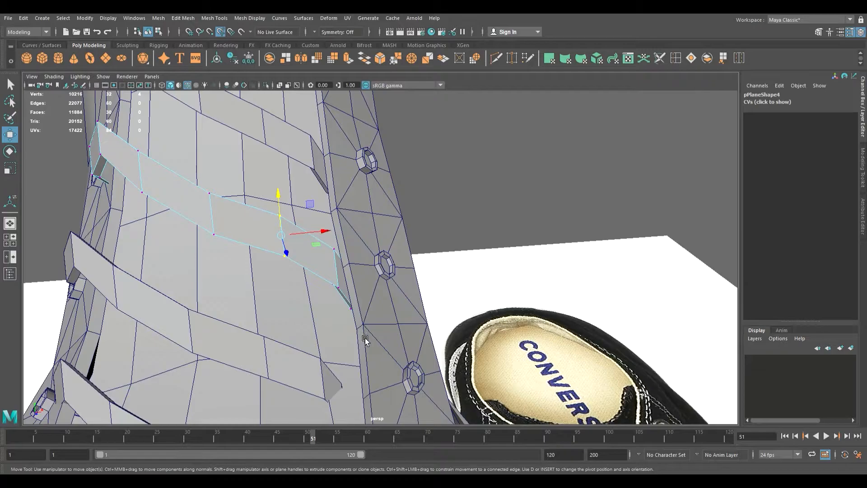
pyautogui.moveTo(339, 279); pyautogui.dragTo(298, 279)
pyautogui.moveTo(376, 289); pyautogui.dragTo(382, 281)
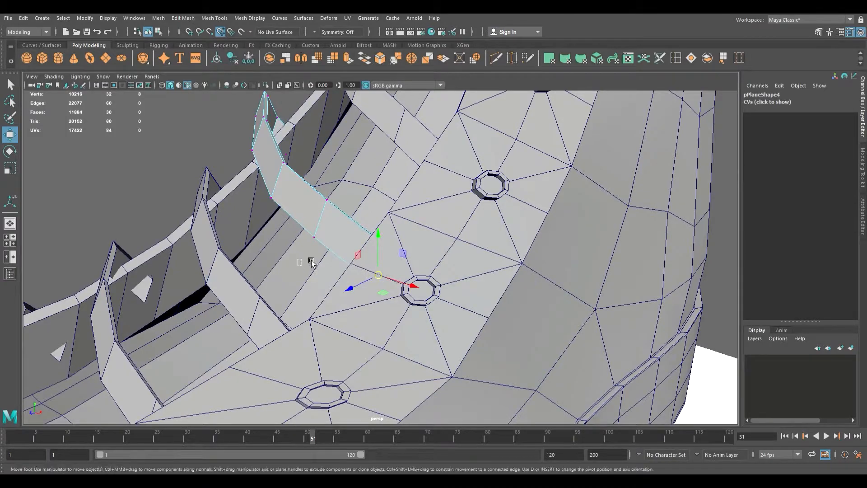
# Step: Reposition the fourth lace strip's middle vertices so the strip follows the curve of the tongue
pyautogui.moveTo(356, 185); pyautogui.dragTo(358, 186)
pyautogui.moveTo(324, 220); pyautogui.dragTo(333, 219)
pyautogui.keyDown('alt'); pyautogui.moveTo(333, 219); pyautogui.dragTo(380, 258); pyautogui.keyUp('alt')
pyautogui.keyDown('alt'); pyautogui.moveTo(294, 244); pyautogui.dragTo(316, 220); pyautogui.keyUp('alt')
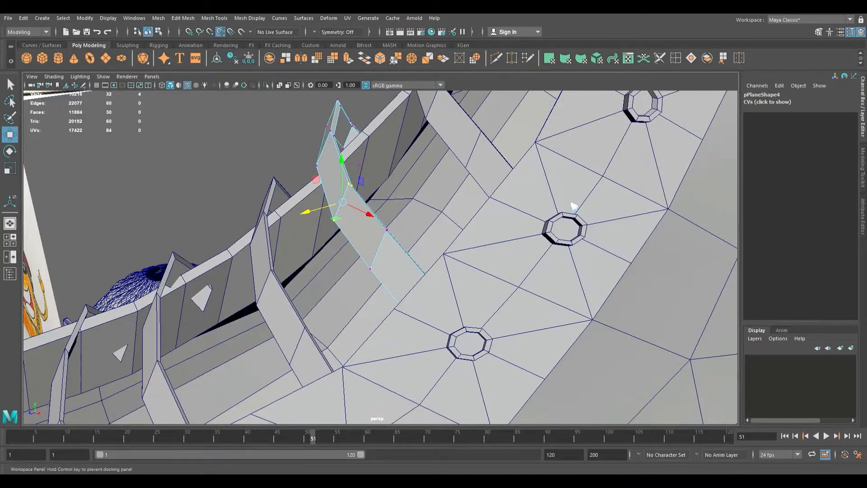
# Step: Select the near-end vertices of the fourth lace strip and move them over to its eyelet
pyautogui.keyDown('alt'); pyautogui.moveTo(334, 256); pyautogui.dragTo(408, 233); pyautogui.keyUp('alt')
pyautogui.scroll(-3, 357, 251)
pyautogui.keyDown('alt'); pyautogui.moveTo(357, 250); pyautogui.dragTo(425, 202, button='middle'); pyautogui.keyUp('alt')
pyautogui.keyDown('alt'); pyautogui.moveTo(321, 250); pyautogui.dragTo(343, 269); pyautogui.keyUp('alt')
pyautogui.keyDown('alt'); pyautogui.moveTo(343, 269); pyautogui.dragTo(405, 198, button='middle'); pyautogui.keyUp('alt')
pyautogui.keyDown('alt'); pyautogui.moveTo(405, 197); pyautogui.dragTo(381, 204); pyautogui.keyUp('alt')
pyautogui.keyDown('alt'); pyautogui.moveTo(314, 200); pyautogui.dragTo(315, 219); pyautogui.keyUp('alt')
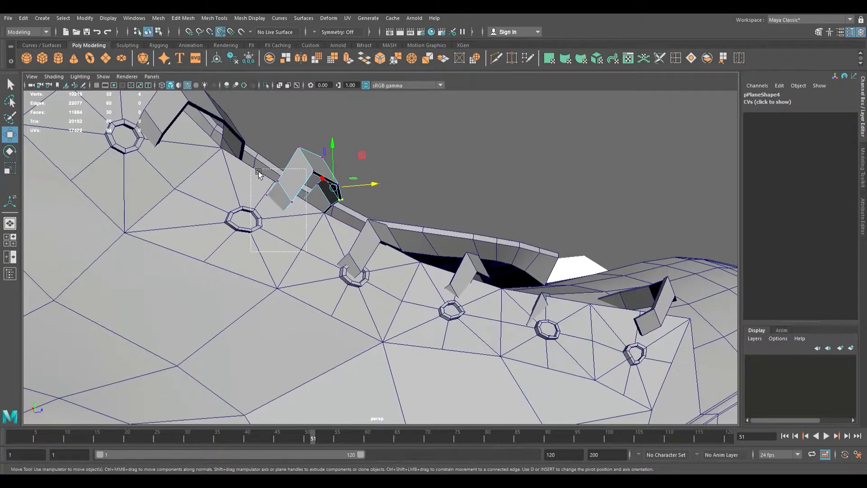
pyautogui.keyDown('shift'); pyautogui.moveTo(251, 179); pyautogui.dragTo(244, 175); pyautogui.keyUp('shift')
pyautogui.keyDown('alt'); pyautogui.moveTo(244, 175); pyautogui.dragTo(293, 180); pyautogui.keyUp('alt')
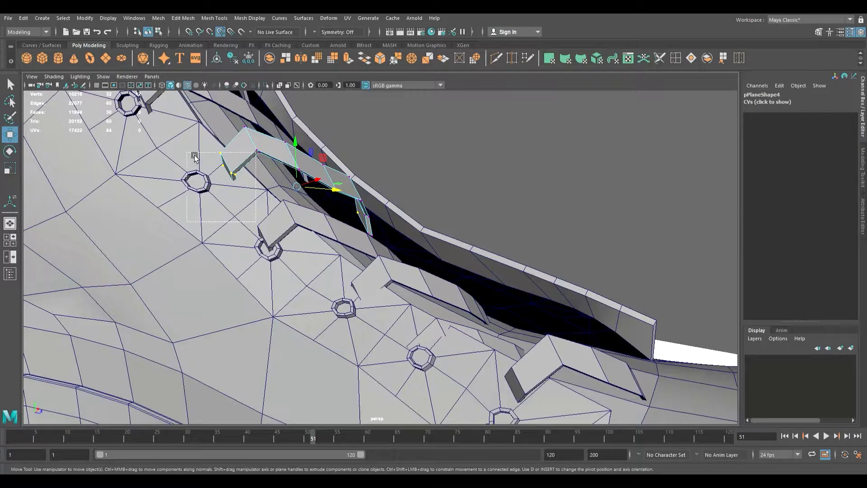
pyautogui.moveTo(182, 156); pyautogui.dragTo(182, 156)
pyautogui.moveTo(268, 175); pyautogui.dragTo(393, 220)
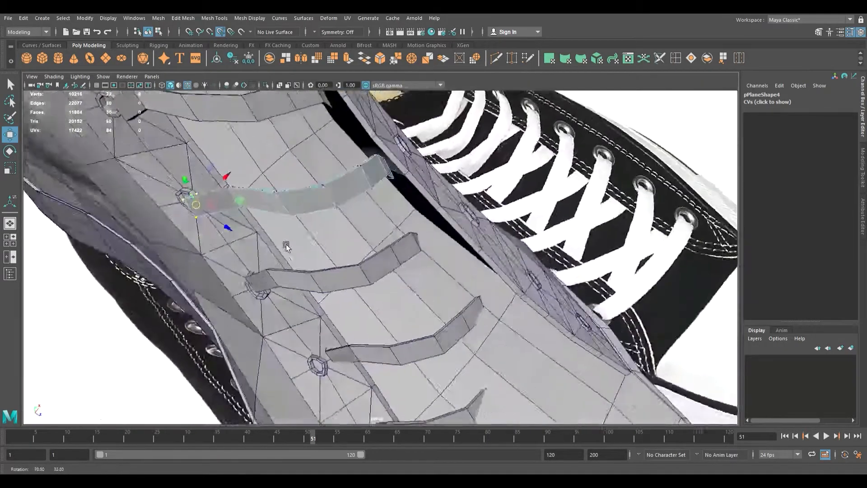
# Step: Adjust the fourth lace's vertices where it bends over the flap and tuck its near end into the eyelet
pyautogui.keyDown('alt'); pyautogui.moveTo(285, 246); pyautogui.dragTo(350, 221); pyautogui.keyUp('alt')
pyautogui.moveTo(322, 178); pyautogui.dragTo(320, 177)
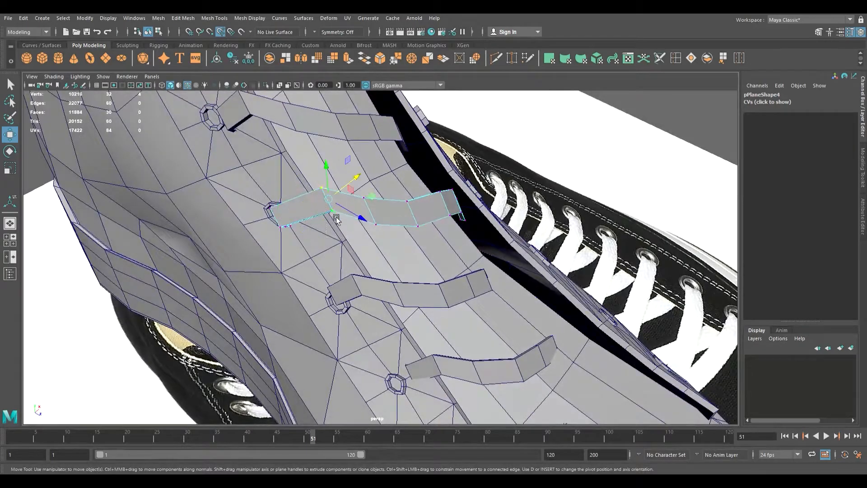
pyautogui.keyDown('alt'); pyautogui.moveTo(343, 211); pyautogui.dragTo(253, 229); pyautogui.keyUp('alt')
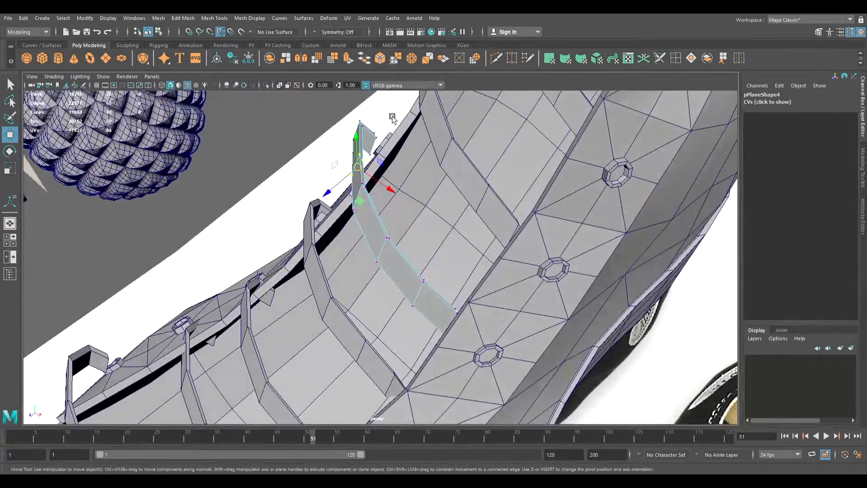
pyautogui.moveTo(371, 161); pyautogui.dragTo(372, 161)
pyautogui.scroll(3, 372, 162)
pyautogui.keyDown('alt'); pyautogui.moveTo(372, 163); pyautogui.dragTo(342, 220, button='middle'); pyautogui.keyUp('alt')
pyautogui.moveTo(330, 179); pyautogui.dragTo(493, 185)
pyautogui.moveTo(363, 235); pyautogui.dragTo(362, 192)
# Step: Move the third lace strip's near-end vertices down into its eyelet hole
pyautogui.scroll(-4, 361, 251)
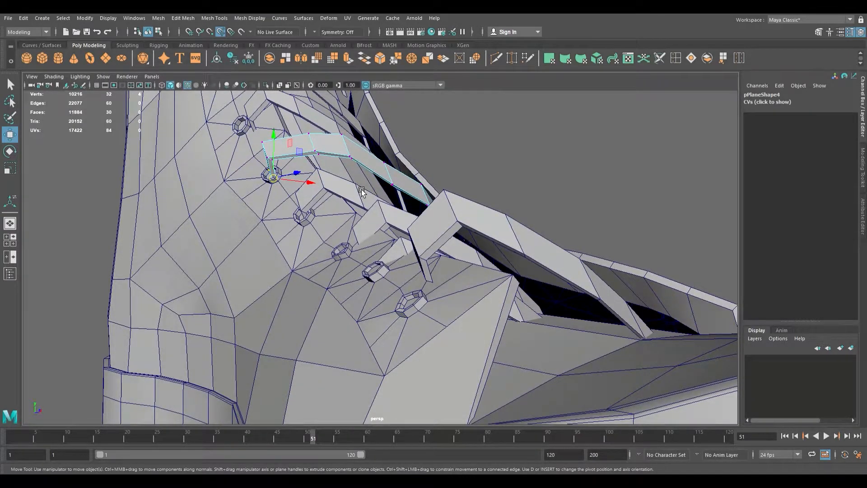
pyautogui.keyDown('alt'); pyautogui.moveTo(293, 128); pyautogui.dragTo(312, 190, button='middle'); pyautogui.keyUp('alt')
pyautogui.keyDown('alt'); pyautogui.moveTo(316, 192); pyautogui.dragTo(419, 213, button='right'); pyautogui.keyUp('alt')
pyautogui.keyDown('alt'); pyautogui.moveTo(346, 190); pyautogui.dragTo(519, 273, button='middle'); pyautogui.keyUp('alt')
pyautogui.keyDown('alt'); pyautogui.moveTo(519, 273); pyautogui.dragTo(371, 186); pyautogui.keyUp('alt')
pyautogui.click(361, 157)
pyautogui.moveTo(372, 174); pyautogui.dragTo(328, 183, button='right')
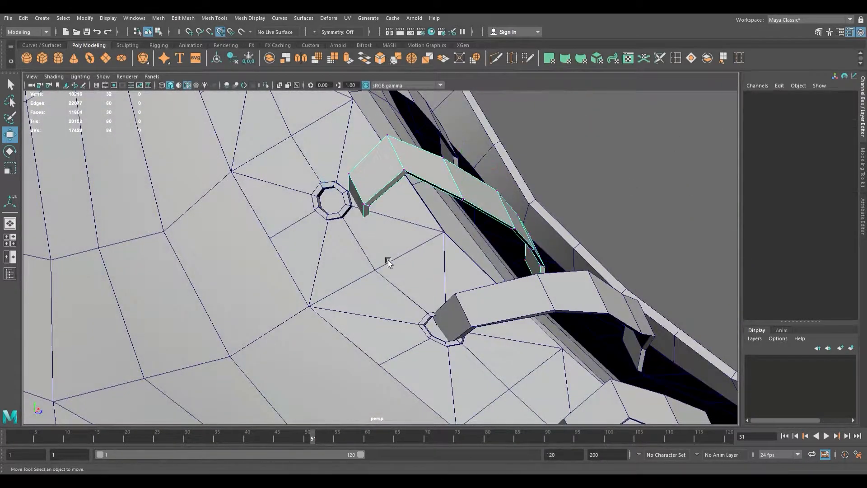
pyautogui.moveTo(343, 189); pyautogui.dragTo(328, 169)
pyautogui.moveTo(401, 209); pyautogui.dragTo(380, 205)
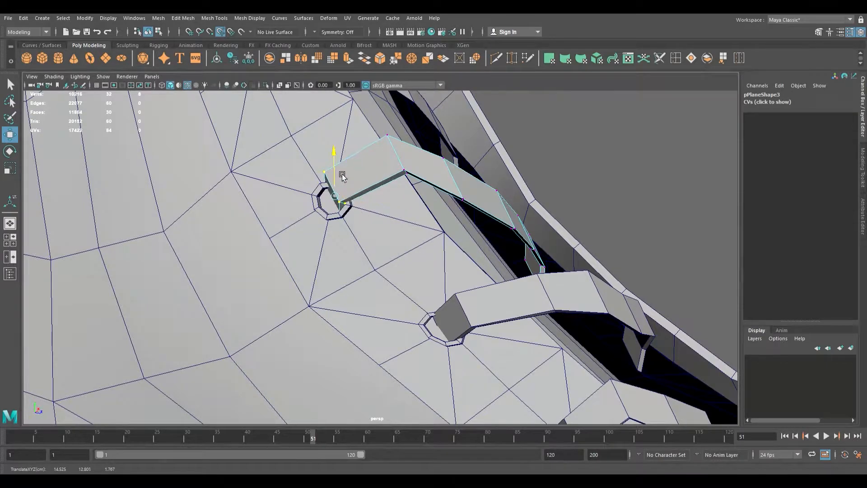
pyautogui.moveTo(372, 209); pyautogui.dragTo(370, 209)
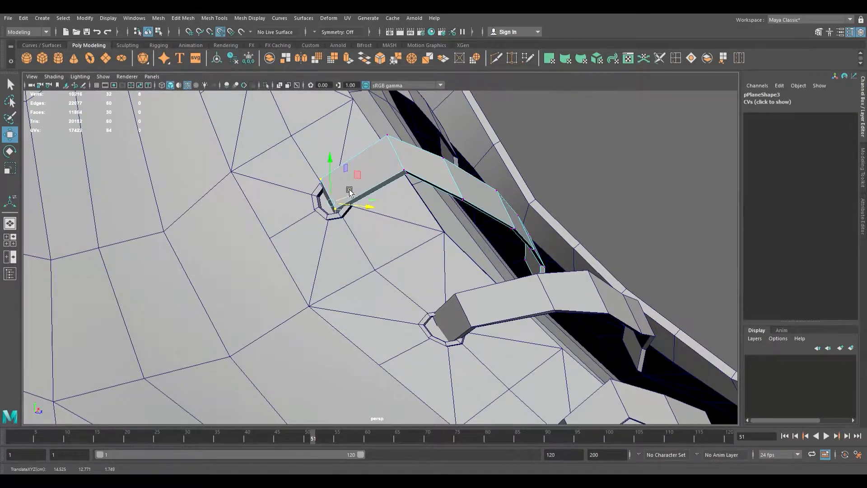
# Step: Select the second lace strip's near-end vertices and fit them inside its eyelet hole
pyautogui.scroll(-5, 347, 188)
pyautogui.keyDown('alt'); pyautogui.moveTo(410, 224); pyautogui.dragTo(431, 296, button='middle'); pyautogui.keyUp('alt')
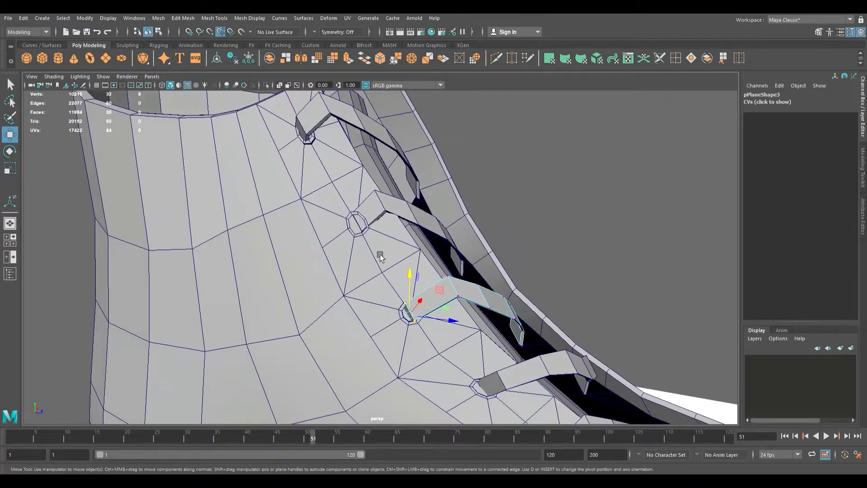
pyautogui.scroll(4, 382, 255)
pyautogui.click(361, 156)
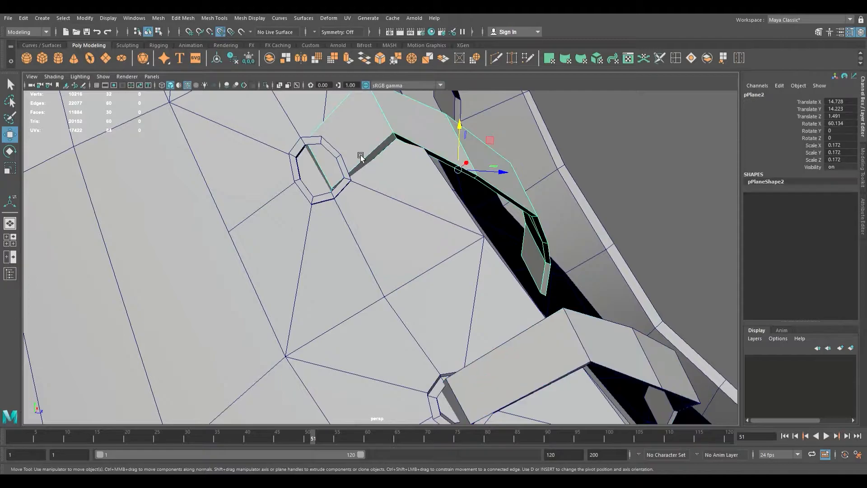
pyautogui.moveTo(308, 151); pyautogui.dragTo(280, 151, button='right')
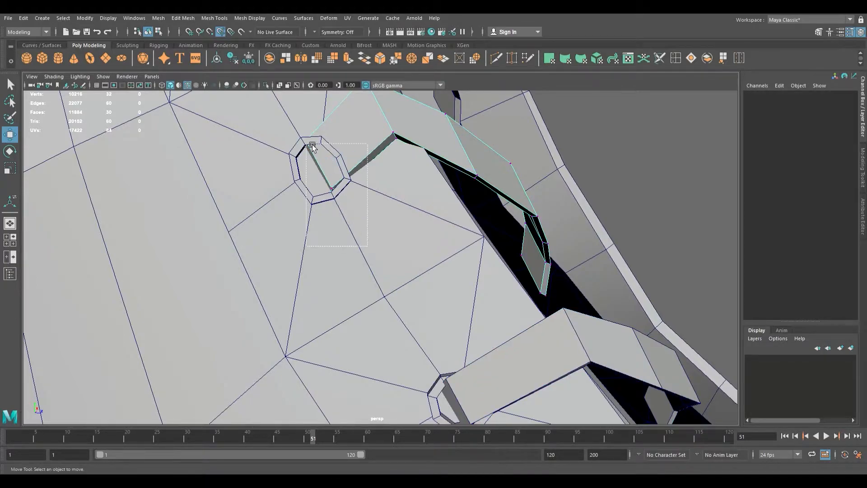
pyautogui.moveTo(325, 156); pyautogui.dragTo(318, 150)
pyautogui.click(353, 186)
pyautogui.keyDown('alt'); pyautogui.moveTo(353, 186); pyautogui.dragTo(356, 212); pyautogui.keyUp('alt')
pyautogui.press('r')
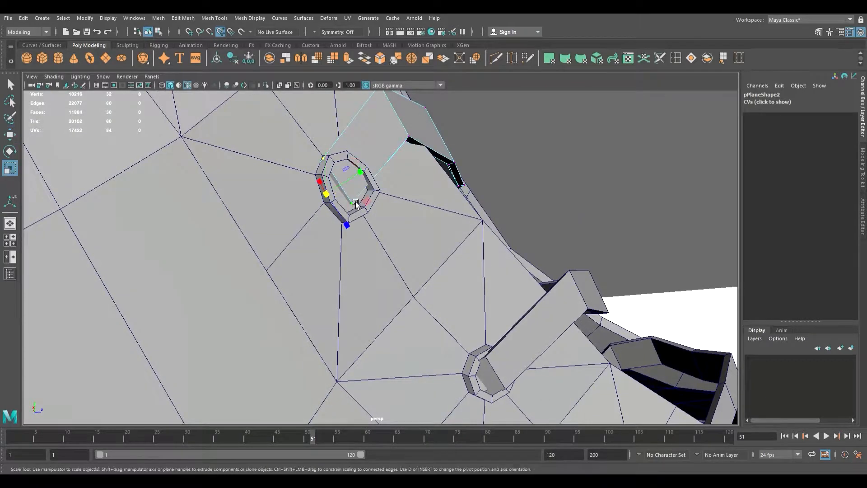
pyautogui.press('e')
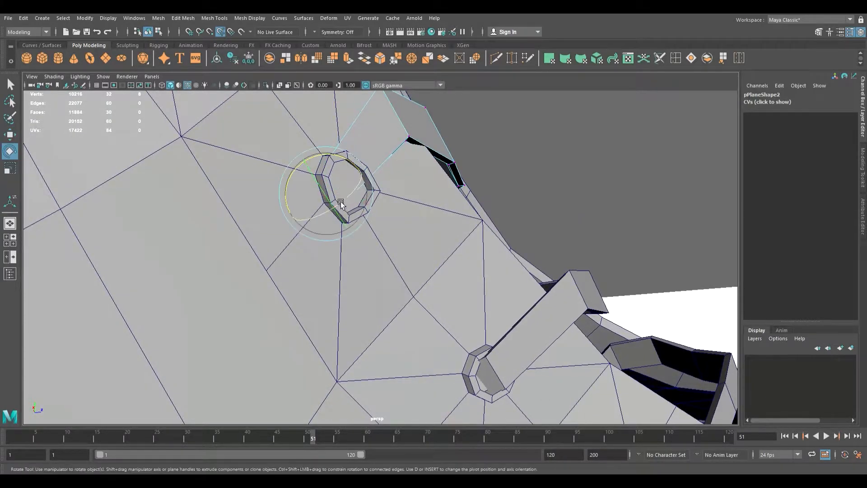
pyautogui.press('w')
pyautogui.keyDown('alt'); pyautogui.moveTo(347, 205); pyautogui.dragTo(396, 221); pyautogui.keyUp('alt')
pyautogui.scroll(-2, 318, 191)
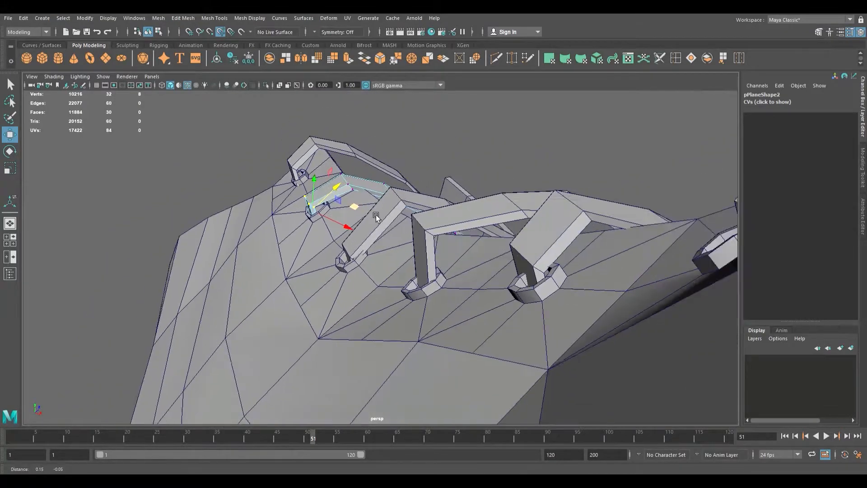
# Step: Examine from several angles how the upper lace ends enter their eyelets
pyautogui.keyDown('alt'); pyautogui.moveTo(397, 222); pyautogui.dragTo(253, 185, button='middle'); pyautogui.keyUp('alt')
pyautogui.scroll(-5, 254, 186)
pyautogui.keyDown('alt'); pyautogui.moveTo(284, 194); pyautogui.dragTo(300, 232); pyautogui.keyUp('alt')
pyautogui.scroll(1, 300, 232)
pyautogui.keyDown('alt'); pyautogui.moveTo(300, 232); pyautogui.dragTo(300, 213, button='middle'); pyautogui.keyUp('alt')
pyautogui.keyDown('alt'); pyautogui.moveTo(300, 213); pyautogui.dragTo(391, 243); pyautogui.keyUp('alt')
pyautogui.scroll(-4, 291, 205)
pyautogui.scroll(3, 362, 234)
pyautogui.keyDown('alt'); pyautogui.moveTo(391, 243); pyautogui.dragTo(289, 153, button='middle'); pyautogui.keyUp('alt')
pyautogui.moveTo(333, 251)
pyautogui.keyDown('alt'); pyautogui.mouseDown()
pyautogui.moveTo(342, 272)
pyautogui.moveTo(350, 255)
pyautogui.mouseUp(); pyautogui.keyUp('alt')
# Step: Move the near-end vertices of the sixth lace strip outward toward its eyelet
pyautogui.click(352, 186)
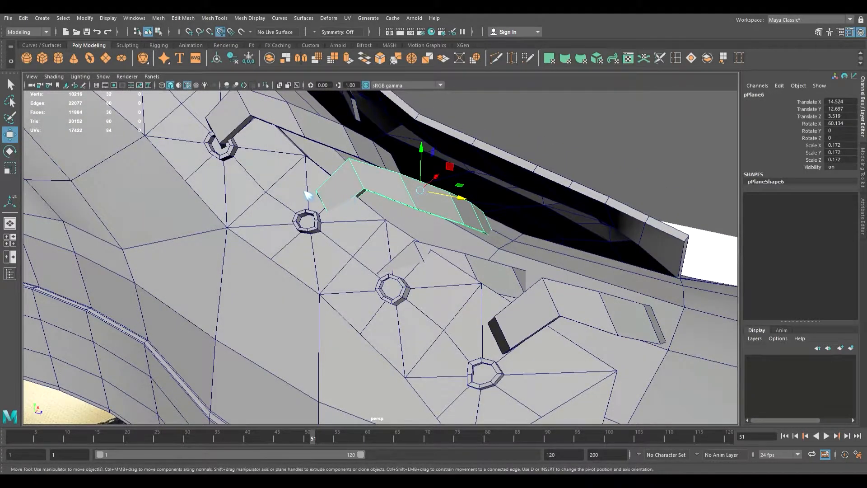
pyautogui.moveTo(305, 192); pyautogui.dragTo(301, 193, button='right')
pyautogui.moveTo(354, 238); pyautogui.dragTo(296, 180)
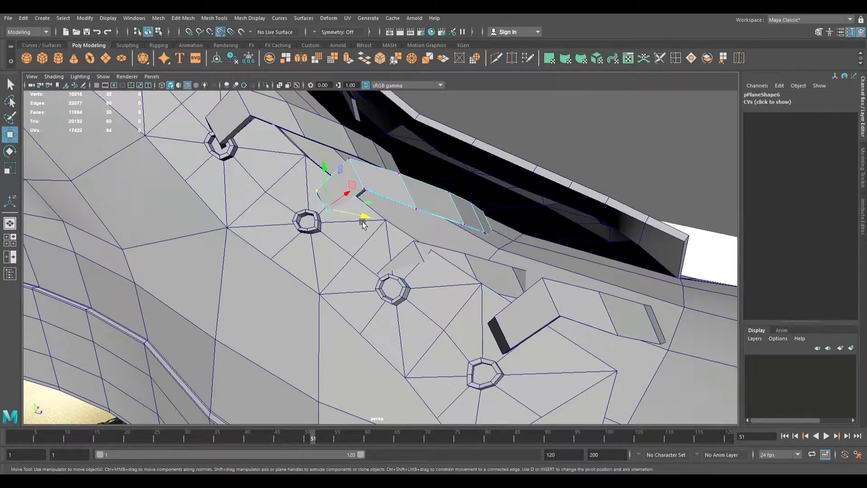
pyautogui.keyDown('alt'); pyautogui.moveTo(362, 223); pyautogui.dragTo(318, 219); pyautogui.keyUp('alt')
pyautogui.moveTo(247, 193); pyautogui.dragTo(277, 194)
# Step: Move the fifth lace strip's far-end vertices so that it reaches under the opposite flap
pyautogui.keyDown('alt'); pyautogui.moveTo(443, 180); pyautogui.dragTo(364, 218); pyautogui.keyUp('alt')
pyautogui.scroll(-5, 403, 191)
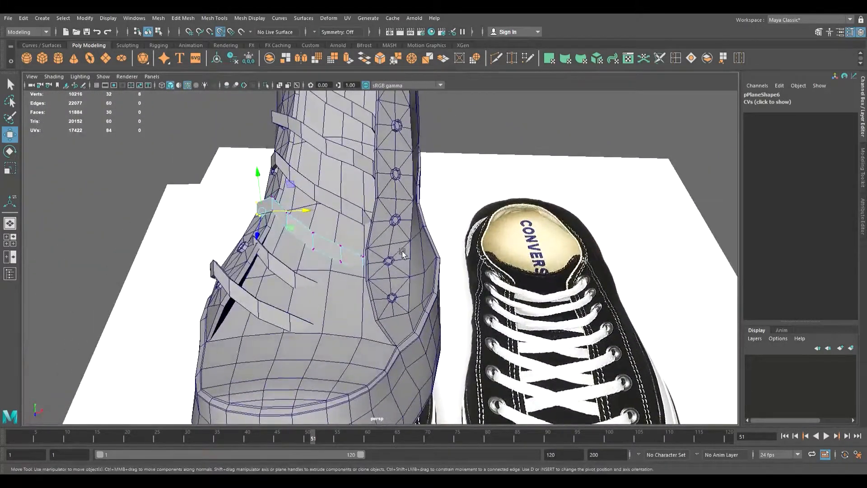
pyautogui.keyDown('alt'); pyautogui.moveTo(399, 251); pyautogui.dragTo(427, 263); pyautogui.keyUp('alt')
pyautogui.scroll(5, 403, 254)
pyautogui.click(351, 197)
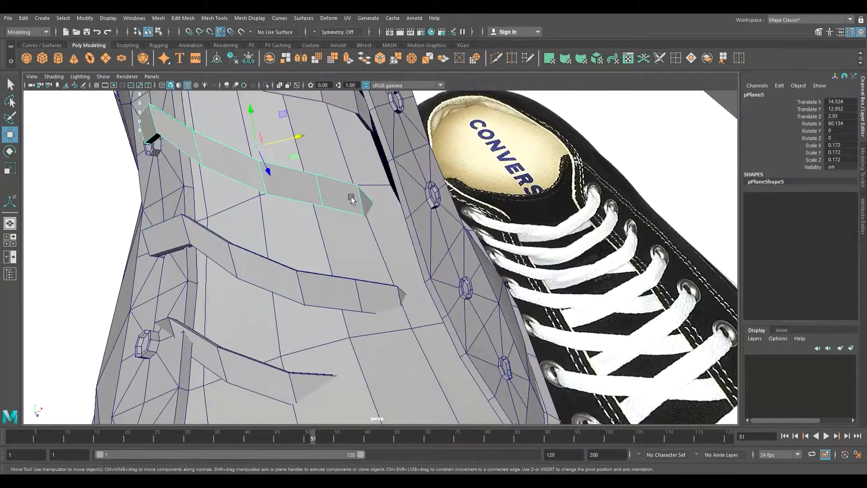
pyautogui.press('F9')
pyautogui.moveTo(410, 248); pyautogui.dragTo(283, 170)
pyautogui.moveTo(380, 197); pyautogui.dragTo(354, 182)
# Step: Examine the lace strips' far ends and their spacing along the tongue
pyautogui.scroll(-8, 452, 198)
pyautogui.keyDown('alt'); pyautogui.moveTo(354, 182); pyautogui.dragTo(354, 241, button='middle'); pyautogui.keyUp('alt')
pyautogui.keyDown('alt'); pyautogui.moveTo(354, 241); pyautogui.dragTo(388, 264); pyautogui.keyUp('alt')
pyautogui.scroll(-5, 413, 238)
pyautogui.scroll(5, 378, 252)
pyautogui.keyDown('alt'); pyautogui.moveTo(382, 248); pyautogui.dragTo(374, 205, button='middle'); pyautogui.keyUp('alt')
pyautogui.scroll(4, 372, 234)
pyautogui.keyDown('alt'); pyautogui.moveTo(372, 234); pyautogui.dragTo(386, 257); pyautogui.keyUp('alt')
# Step: Select the sixth lace strip's far-end vertices and extend them to the edge of the opposite flap
pyautogui.click(369, 222)
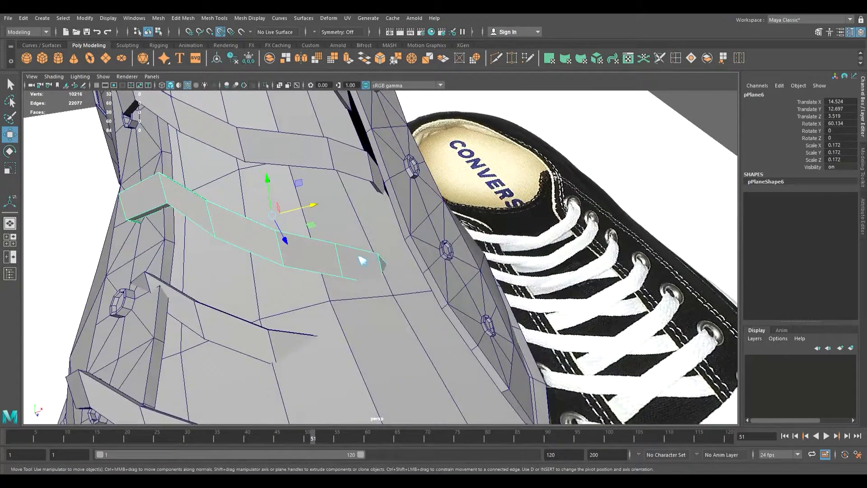
pyautogui.hotkey('ctrl', 'z')
pyautogui.hotkey('ctrl', 'z')
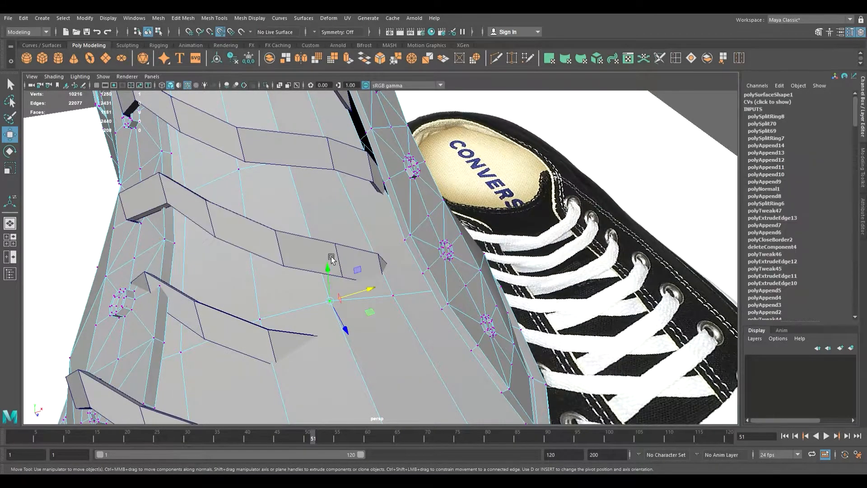
pyautogui.hotkey('ctrl', 'z')
pyautogui.click(226, 227)
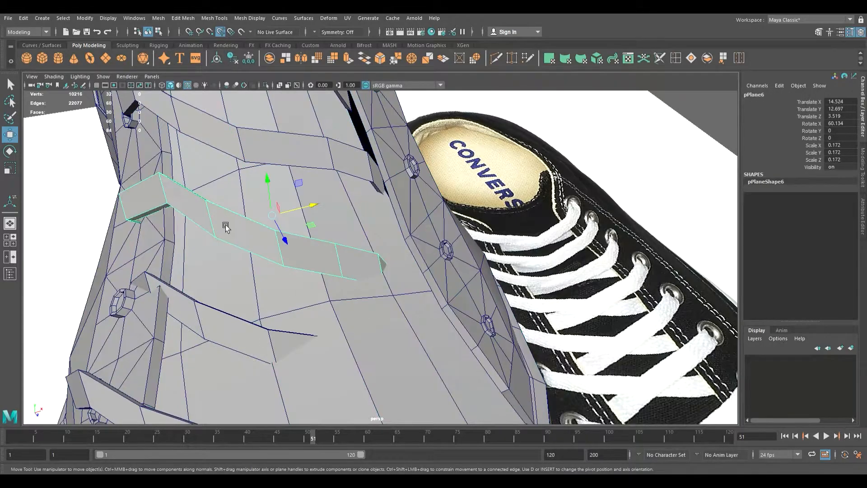
pyautogui.hotkey('ctrl', 'z')
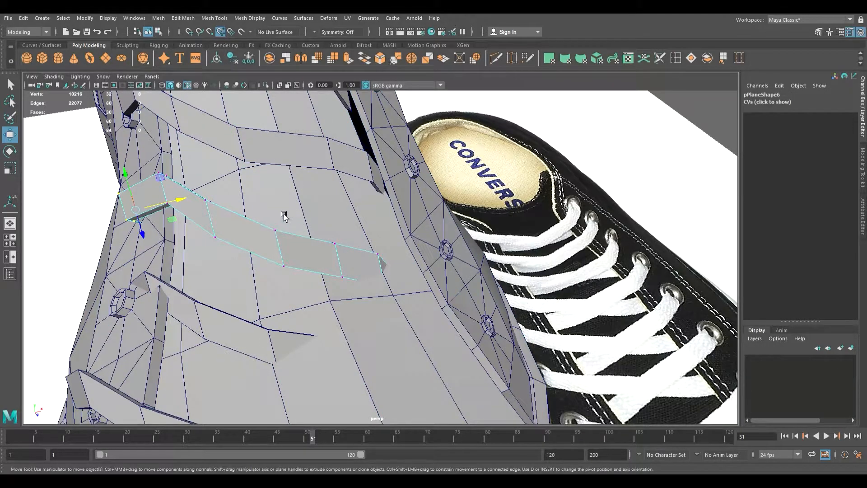
pyautogui.moveTo(270, 210); pyautogui.dragTo(419, 296)
pyautogui.moveTo(380, 261); pyautogui.dragTo(407, 283)
pyautogui.scroll(-4, 400, 256)
pyautogui.keyDown('alt'); pyautogui.moveTo(408, 284); pyautogui.dragTo(411, 203, button='middle'); pyautogui.keyUp('alt')
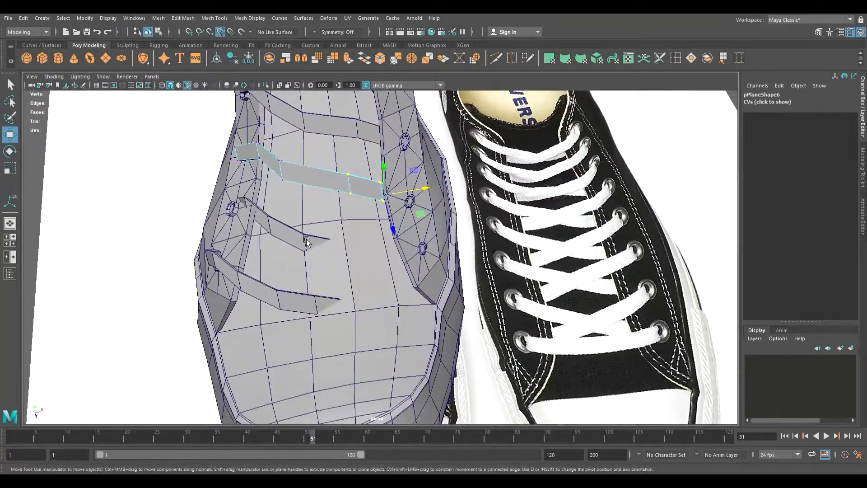
# Step: Move the free-end vertices of the second-lowest lace strip in X toward the opposite eyelet row
pyautogui.click(309, 241)
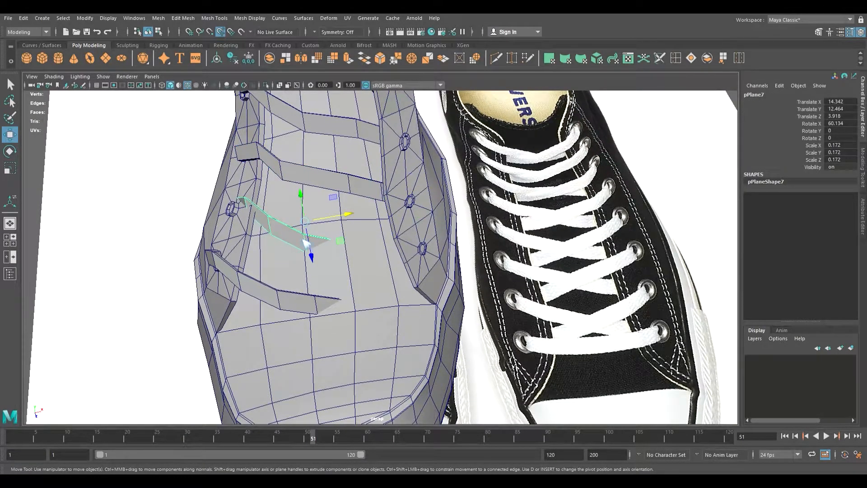
pyautogui.moveTo(270, 237); pyautogui.dragTo(246, 236, button='right')
pyautogui.moveTo(294, 216); pyautogui.dragTo(415, 275)
pyautogui.moveTo(373, 251); pyautogui.dragTo(433, 242)
# Step: Delete the lowest lace strip near the toe
pyautogui.scroll(-5, 357, 253)
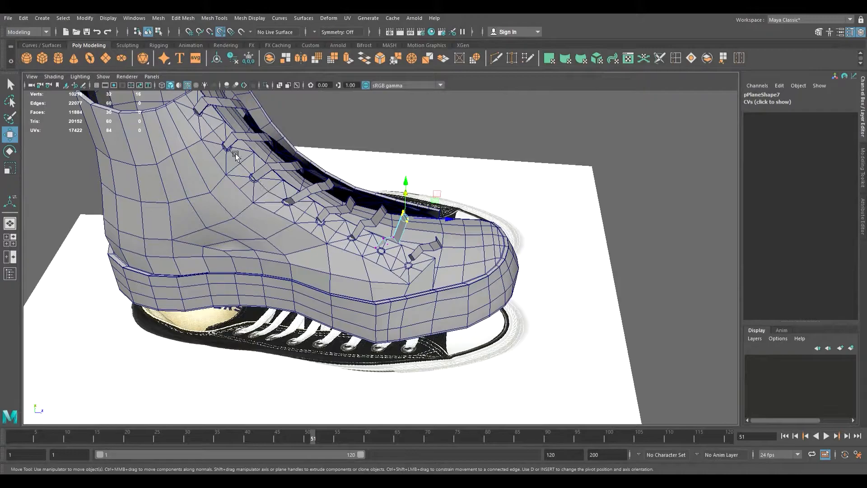
pyautogui.keyDown('alt'); pyautogui.moveTo(314, 151); pyautogui.dragTo(266, 266); pyautogui.keyUp('alt')
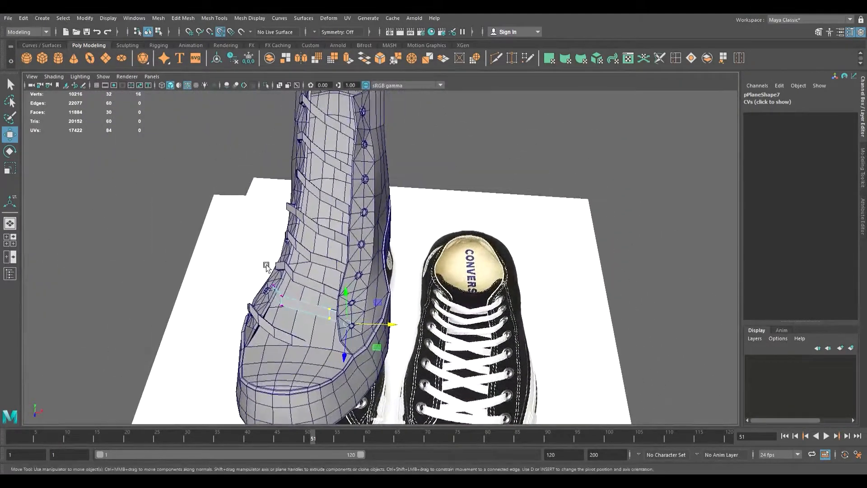
pyautogui.keyDown('alt'); pyautogui.moveTo(336, 297); pyautogui.dragTo(372, 307); pyautogui.keyUp('alt')
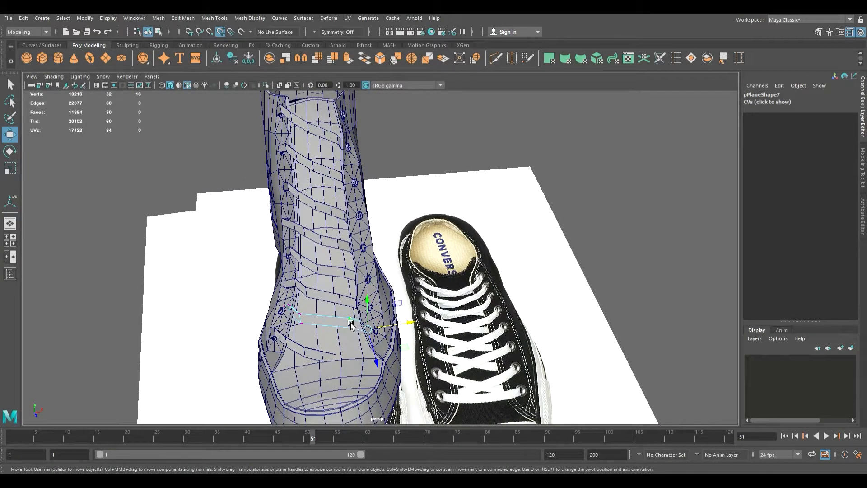
pyautogui.keyDown('alt'); pyautogui.moveTo(372, 273); pyautogui.dragTo(389, 285); pyautogui.keyUp('alt')
pyautogui.click(335, 364)
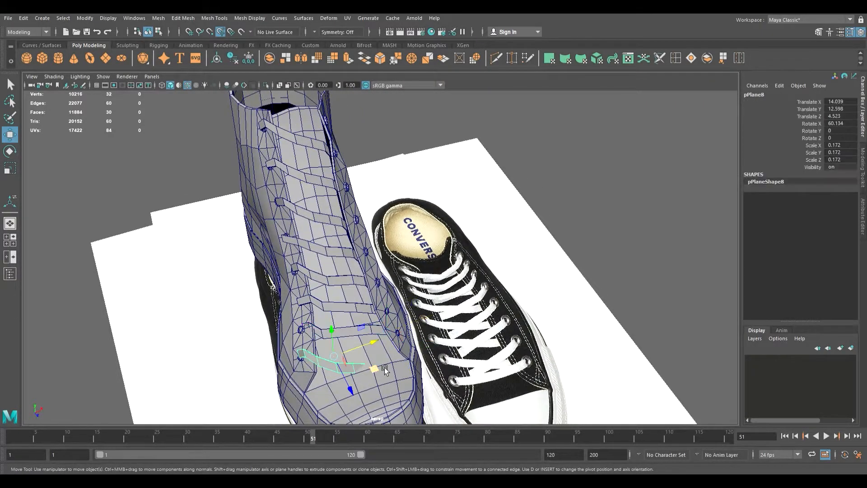
pyautogui.press('Delete')
# Step: Select the third lace strip from the top of the boot and isolate it in the perspective view
pyautogui.keyDown('alt'); pyautogui.moveTo(283, 144); pyautogui.dragTo(366, 305); pyautogui.keyUp('alt')
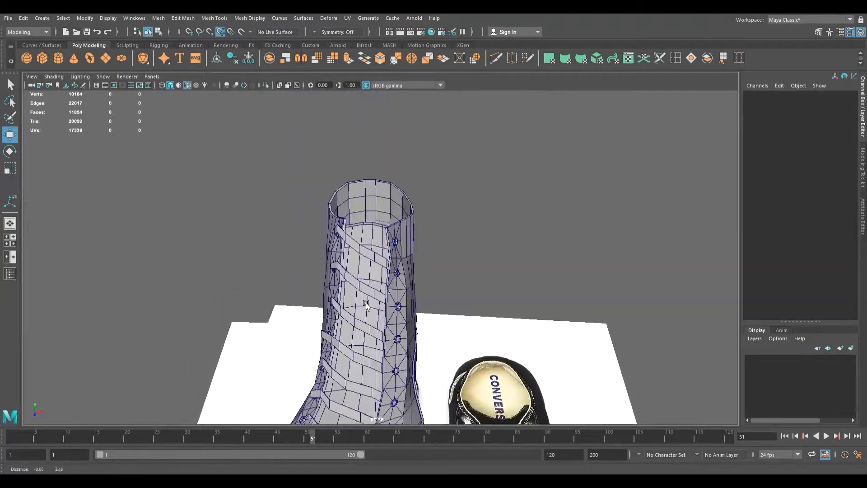
pyautogui.scroll(3, 367, 303)
pyautogui.click(343, 239)
pyautogui.moveTo(425, 272)
pyautogui.keyDown('alt'); pyautogui.mouseDown()
pyautogui.moveTo(449, 269)
pyautogui.moveTo(433, 266)
pyautogui.mouseUp(); pyautogui.keyUp('alt')
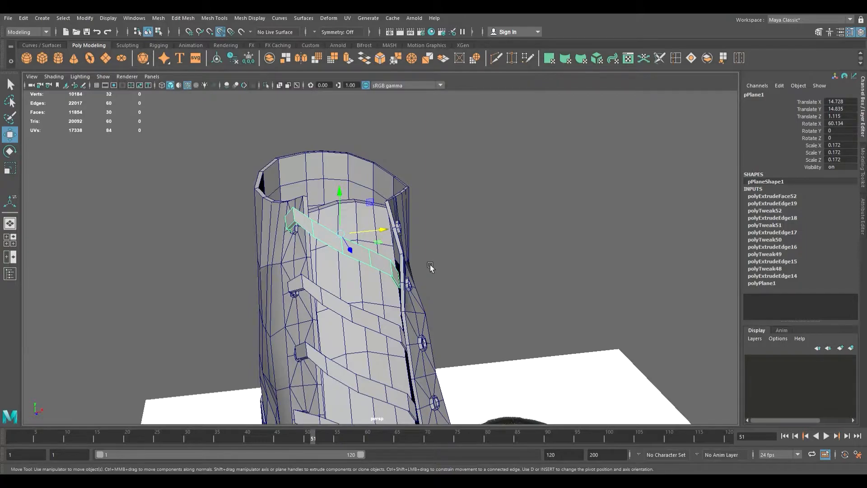
pyautogui.keyDown('alt'); pyautogui.moveTo(429, 264); pyautogui.dragTo(342, 292); pyautogui.keyUp('alt')
pyautogui.scroll(3, 383, 279)
pyautogui.keyDown('alt'); pyautogui.moveTo(342, 292); pyautogui.dragTo(340, 140, button='middle'); pyautogui.keyUp('alt')
pyautogui.scroll(-3, 363, 261)
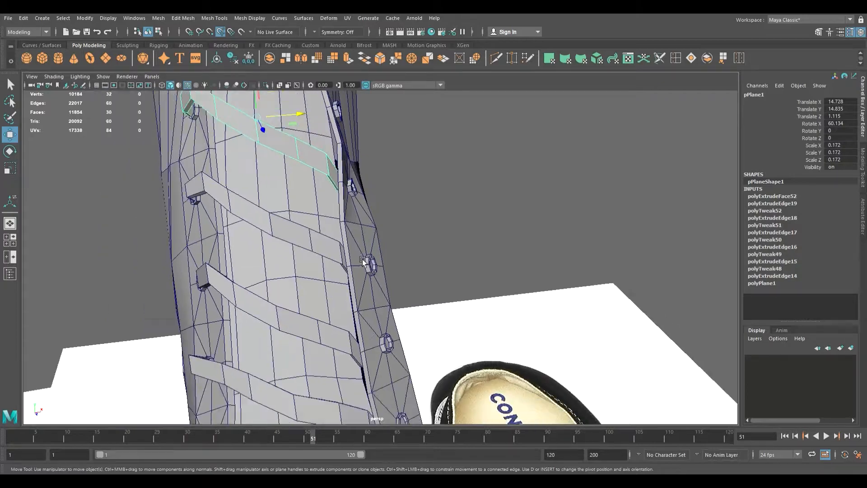
pyautogui.click(289, 317)
pyautogui.keyDown('alt'); pyautogui.moveTo(386, 304); pyautogui.dragTo(325, 185); pyautogui.keyUp('alt')
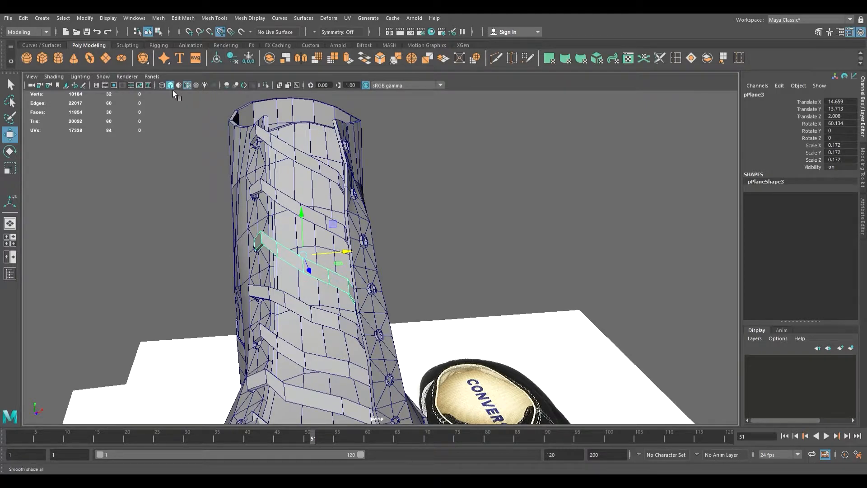
pyautogui.click(266, 85)
pyautogui.keyDown('alt'); pyautogui.moveTo(330, 199); pyautogui.dragTo(369, 224); pyautogui.keyUp('alt')
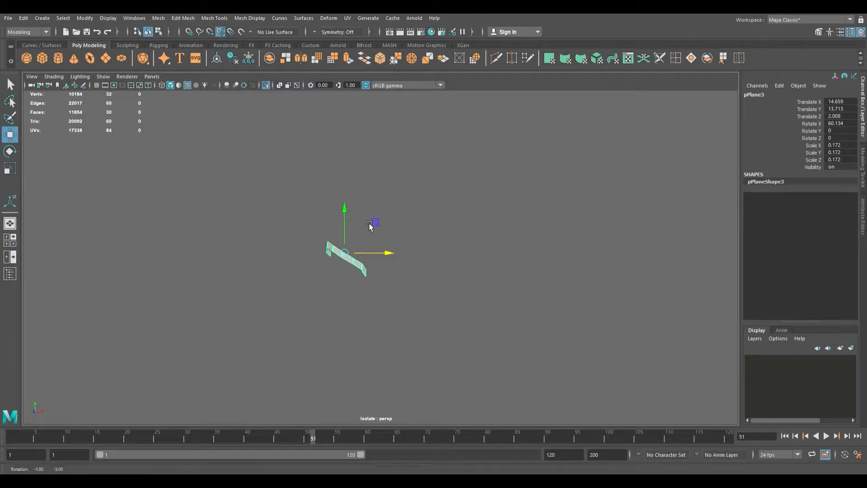
# Step: Switch to the front view and isolate the same lace strip there
pyautogui.press('space')
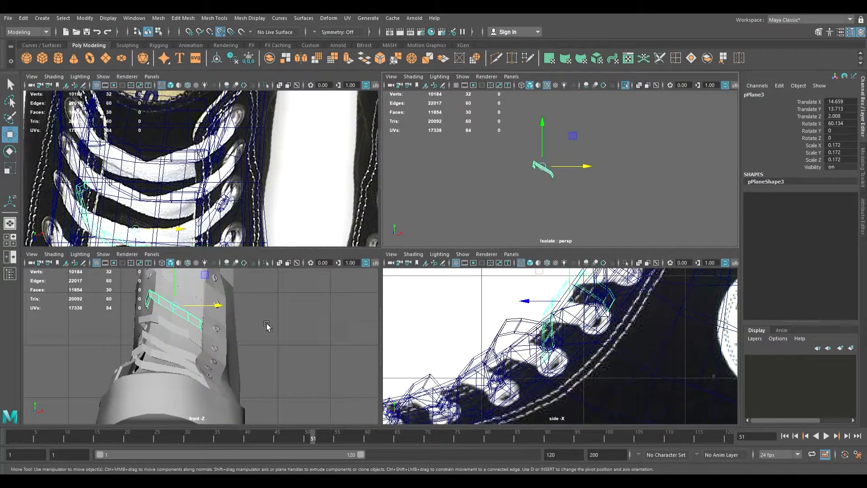
pyautogui.scroll(-6, 266, 326)
pyautogui.press('space')
pyautogui.scroll(5, 273, 345)
pyautogui.keyDown('alt'); pyautogui.moveTo(307, 338); pyautogui.dragTo(361, 367, button='middle'); pyautogui.keyUp('alt')
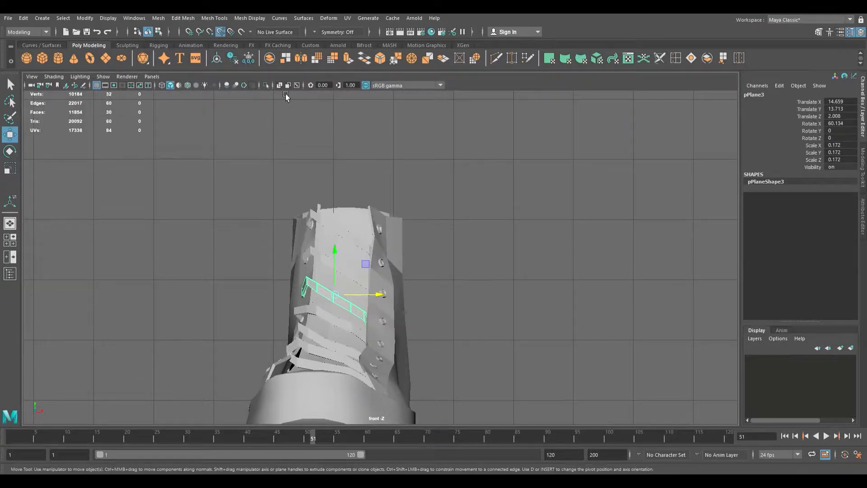
pyautogui.click(266, 86)
# Step: Snap the lace strip's pivot to a vertex at its lower end
pyautogui.keyDown('alt'); pyautogui.moveTo(416, 369); pyautogui.dragTo(378, 306, button='middle'); pyautogui.keyUp('alt')
pyautogui.scroll(3, 381, 302)
pyautogui.press('d')
pyautogui.press('v')
pyautogui.moveTo(323, 243); pyautogui.dragTo(385, 276)
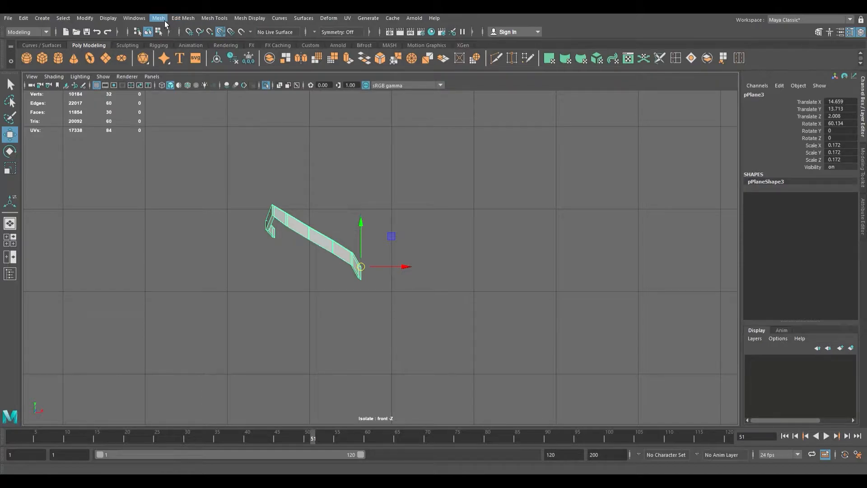
# Step: Try to mirror the lace strip in X with the axis position set to Bounding Box, and undo that axis change
pyautogui.click(200, 140)
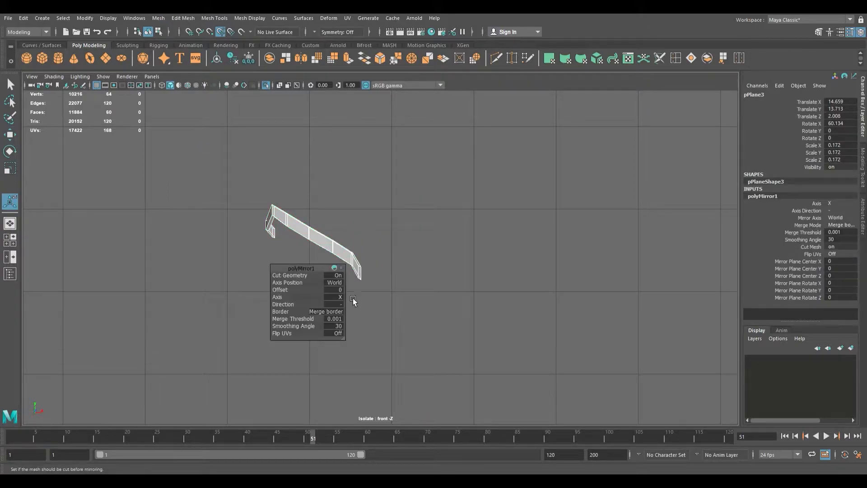
pyautogui.moveTo(382, 296); pyautogui.dragTo(307, 297)
pyautogui.moveTo(361, 297); pyautogui.dragTo(208, 294)
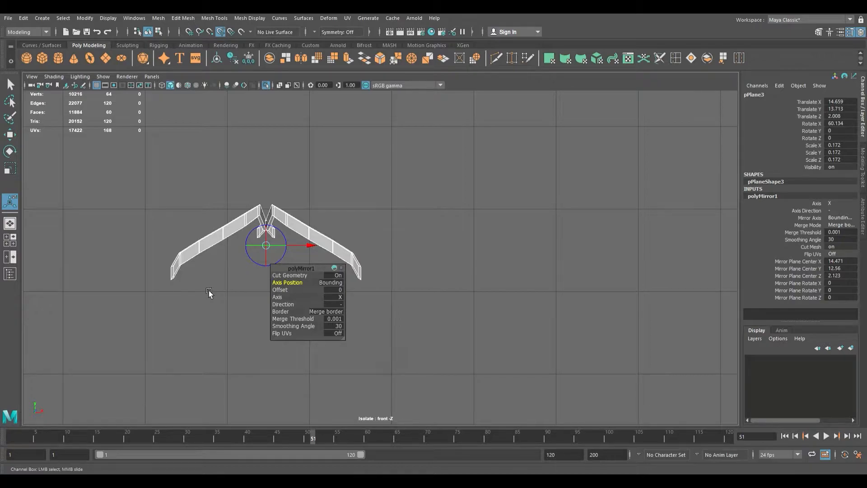
pyautogui.press('q')
pyautogui.click(249, 224)
pyautogui.click(249, 224)
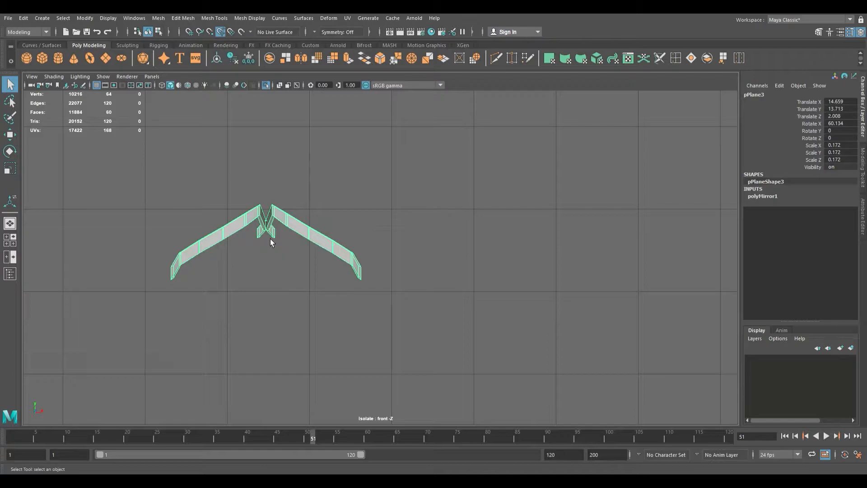
pyautogui.keyDown('ctrl'); pyautogui.click(271, 239); pyautogui.keyUp('ctrl')
pyautogui.click(271, 237)
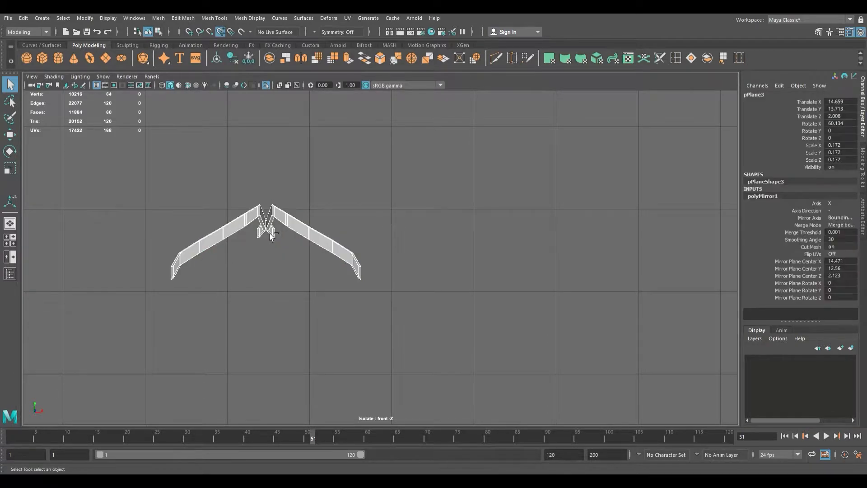
pyautogui.hotkey('ctrl', 'z')
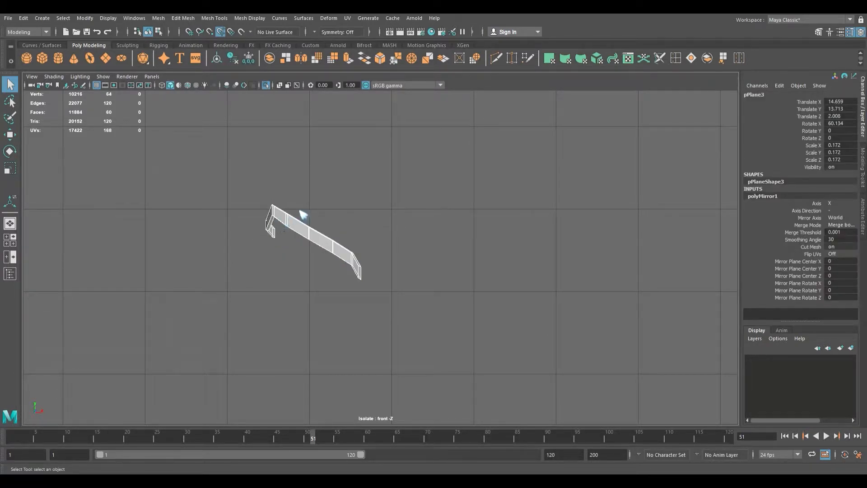
# Step: Snap the lace strip's pivot to a vertex at its upper, hooked end
pyautogui.click(310, 233)
pyautogui.press('w')
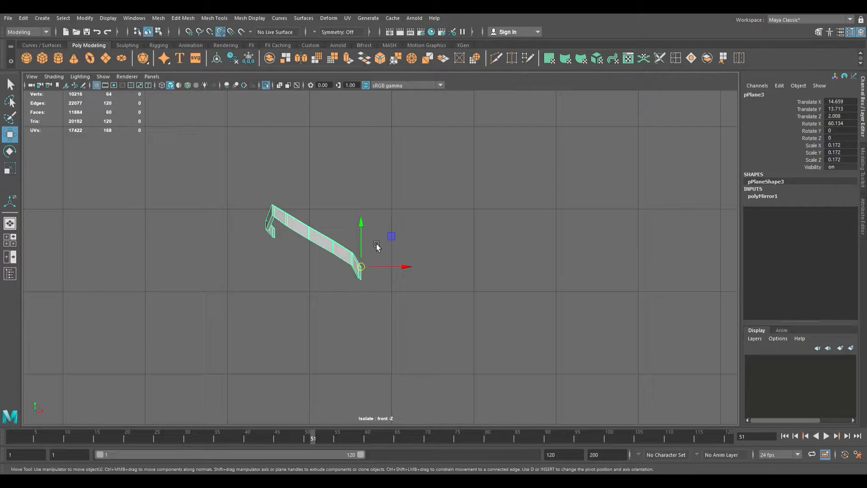
pyautogui.press('d')
pyautogui.moveTo(361, 267); pyautogui.dragTo(255, 228)
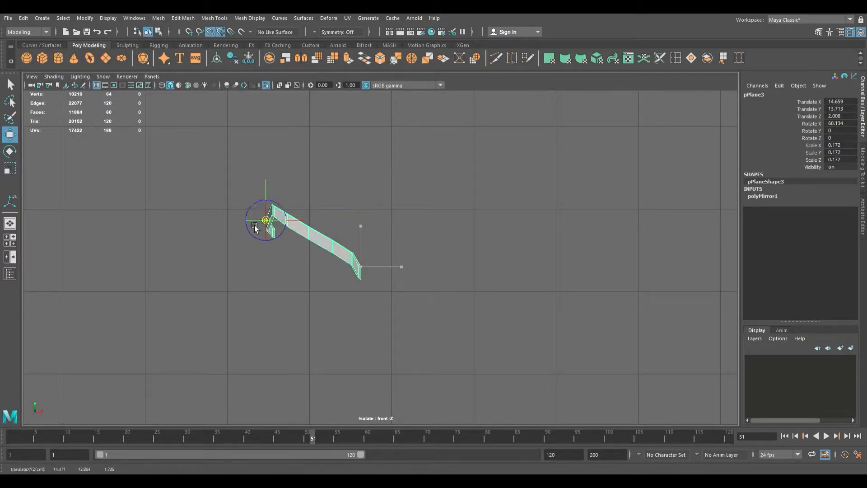
pyautogui.press('d')
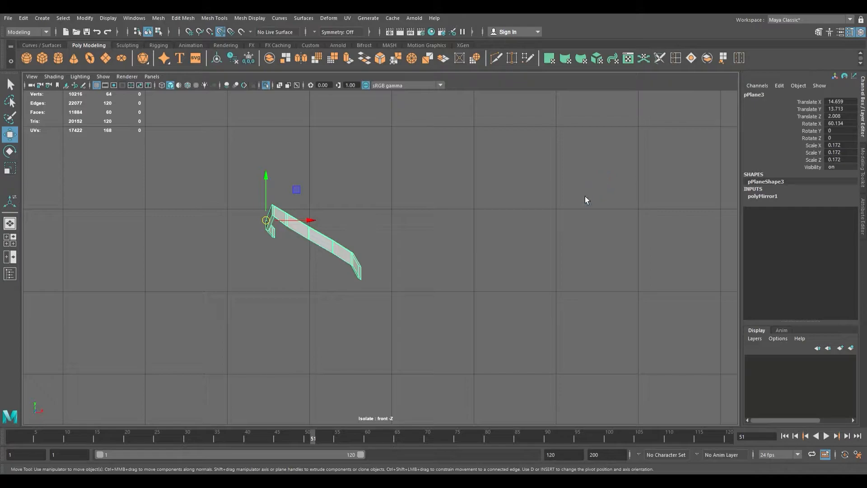
# Step: Mirror the lace strip in X with axis position Object, offset -0.6 and Flip UVs set to Local V
pyautogui.press('g')
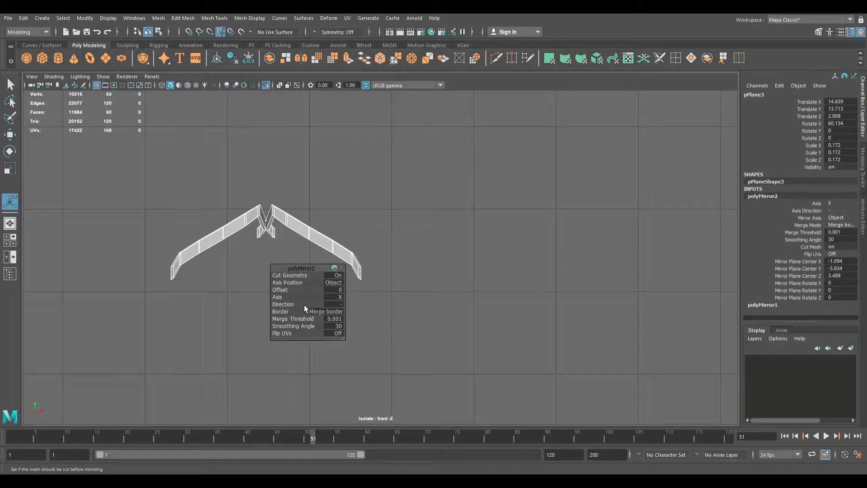
pyautogui.moveTo(283, 297)
pyautogui.mouseDown()
pyautogui.moveTo(400, 305)
pyautogui.moveTo(278, 305)
pyautogui.moveTo(281, 284)
pyautogui.moveTo(273, 289)
pyautogui.mouseUp()
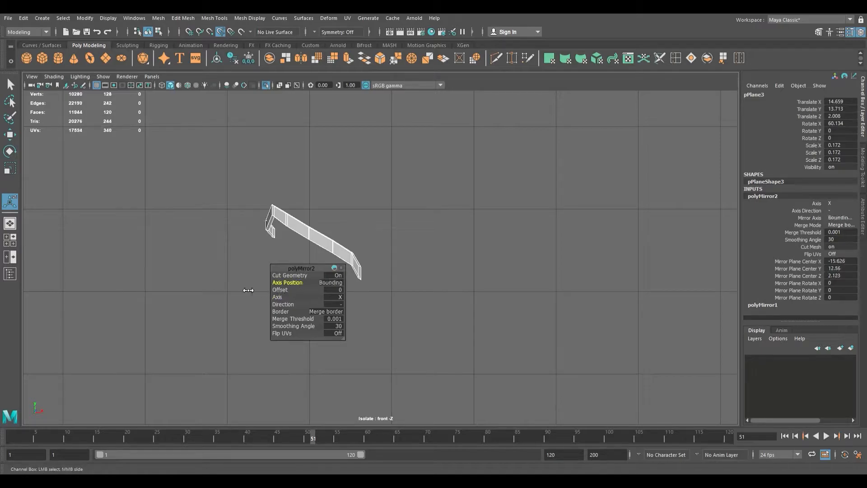
pyautogui.moveTo(151, 290); pyautogui.dragTo(393, 294)
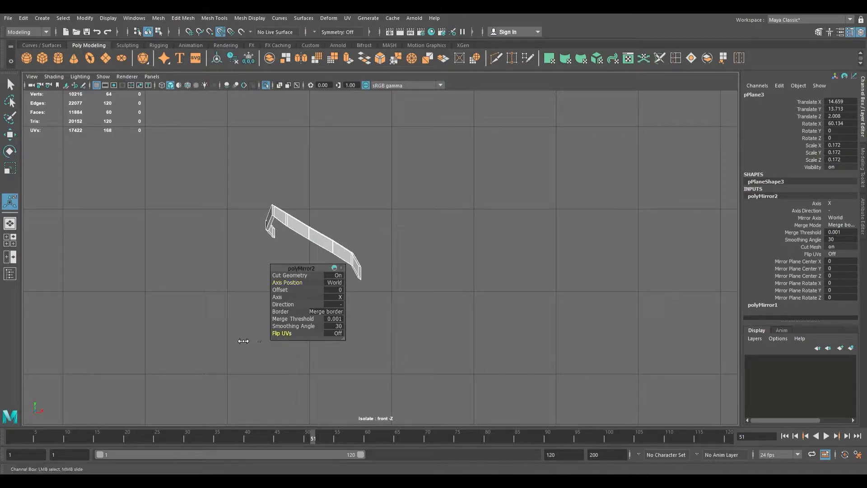
pyautogui.moveTo(248, 341); pyautogui.dragTo(463, 349)
pyautogui.moveTo(324, 289); pyautogui.dragTo(239, 290)
pyautogui.moveTo(294, 297)
pyautogui.mouseDown()
pyautogui.moveTo(253, 296)
pyautogui.moveTo(289, 296)
pyautogui.mouseUp()
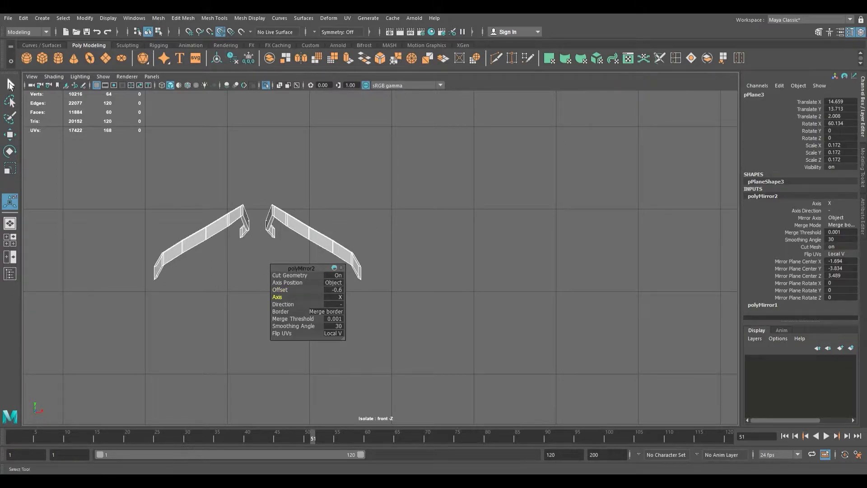
# Step: Separate the mirrored mesh into individual strips and select the mirrored copy for moving
pyautogui.press('q')
pyautogui.click(238, 223)
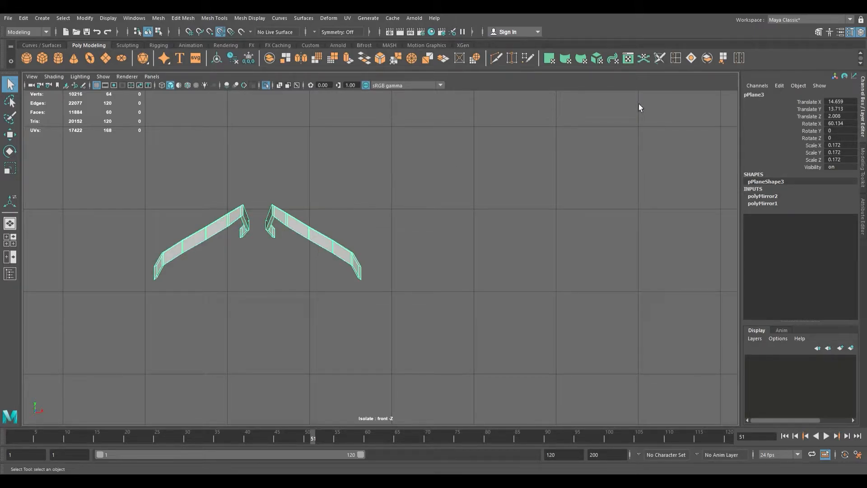
pyautogui.click(712, 62)
pyautogui.click(294, 175)
pyautogui.click(247, 218)
pyautogui.press('w')
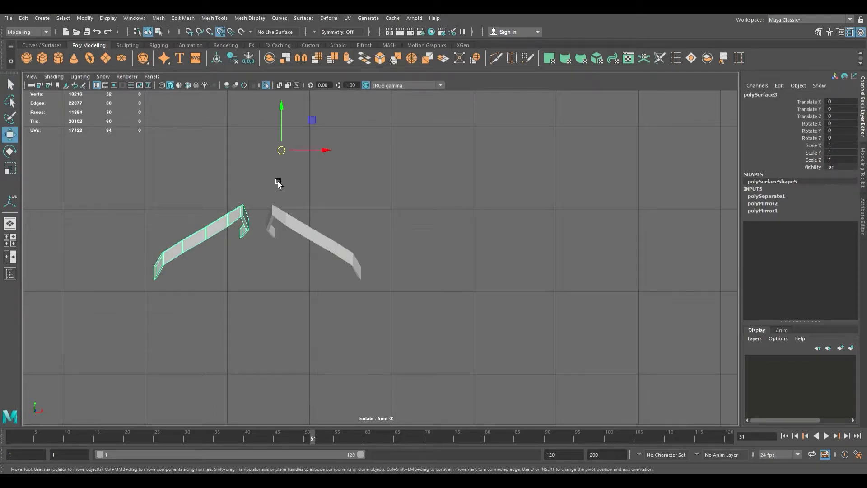
pyautogui.press('d')
pyautogui.press('v')
pyautogui.moveTo(298, 151); pyautogui.dragTo(270, 232)
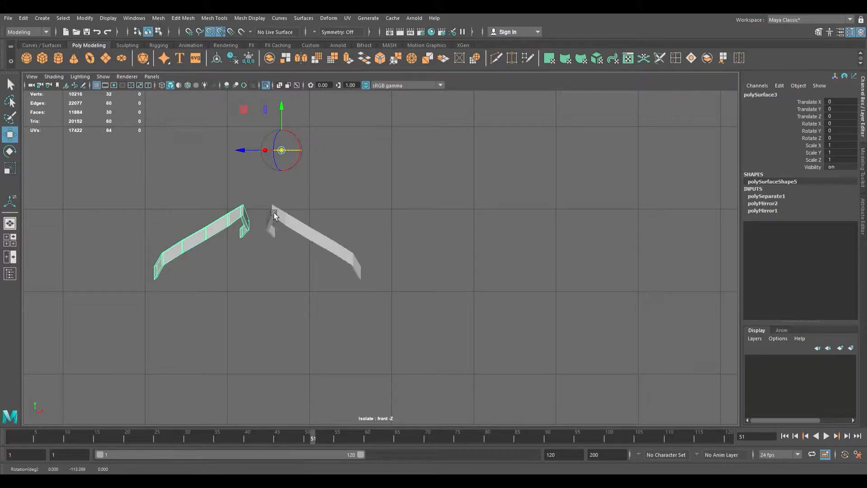
pyautogui.hotkey('ctrl', 'z')
# Step: Snap the mirrored strip's pivot to a vertex at its upper, hooked end
pyautogui.press('d')
pyautogui.press('v')
pyautogui.moveTo(292, 156); pyautogui.dragTo(266, 229)
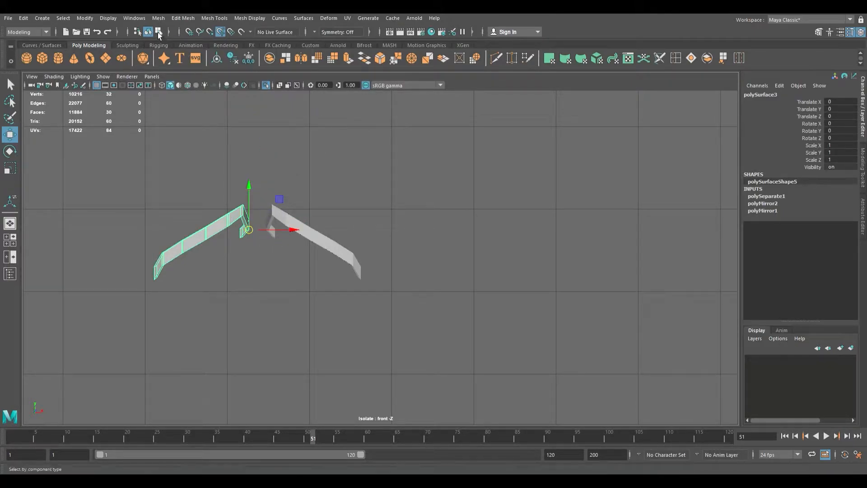
# Step: Show the whole boot again in the front view and move the mirrored strip across to about Translate X 9.0
pyautogui.click(266, 85)
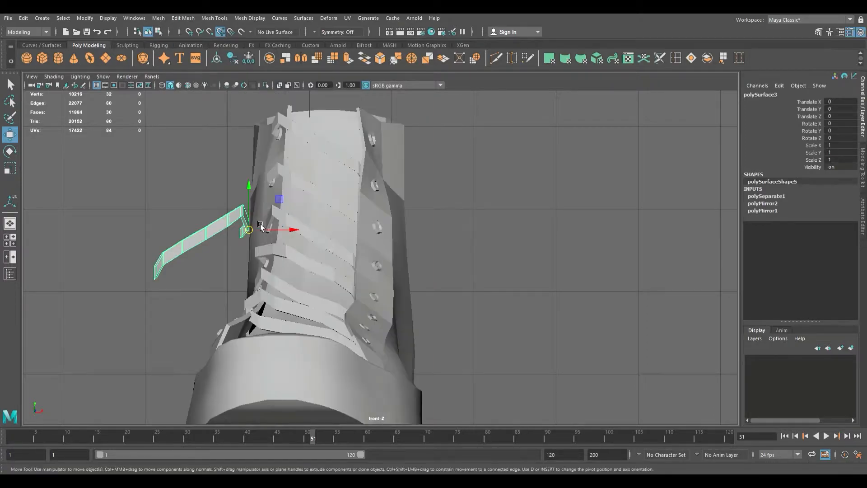
pyautogui.moveTo(286, 234); pyautogui.dragTo(413, 256)
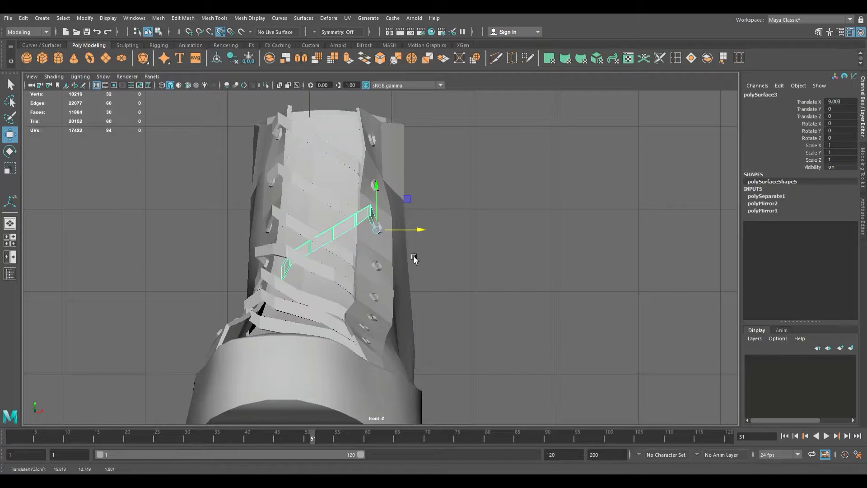
pyautogui.scroll(-3, 413, 220)
pyautogui.scroll(1, 412, 220)
# Step: Turn off isolation in the perspective view and move the mirrored strip to about Translate Y 2.0 and Translate Z -3.49
pyautogui.press('space')
pyautogui.press('space')
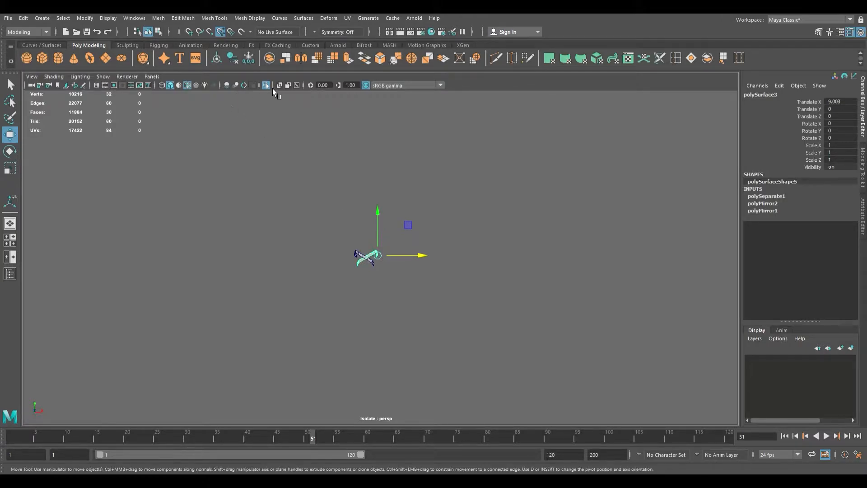
pyautogui.click(267, 86)
pyautogui.scroll(3, 401, 235)
pyautogui.keyDown('alt'); pyautogui.moveTo(406, 244); pyautogui.dragTo(375, 318); pyautogui.keyUp('alt')
pyautogui.scroll(4, 528, 322)
pyautogui.scroll(5, 527, 322)
pyautogui.moveTo(359, 244); pyautogui.dragTo(323, 268)
pyautogui.keyDown('alt'); pyautogui.moveTo(323, 268); pyautogui.dragTo(415, 299, button='right'); pyautogui.keyUp('alt')
# Step: Reposition the mirrored strip's pivot in the perspective view with vertex snapping
pyautogui.keyDown('alt'); pyautogui.moveTo(416, 299); pyautogui.dragTo(329, 208); pyautogui.keyUp('alt')
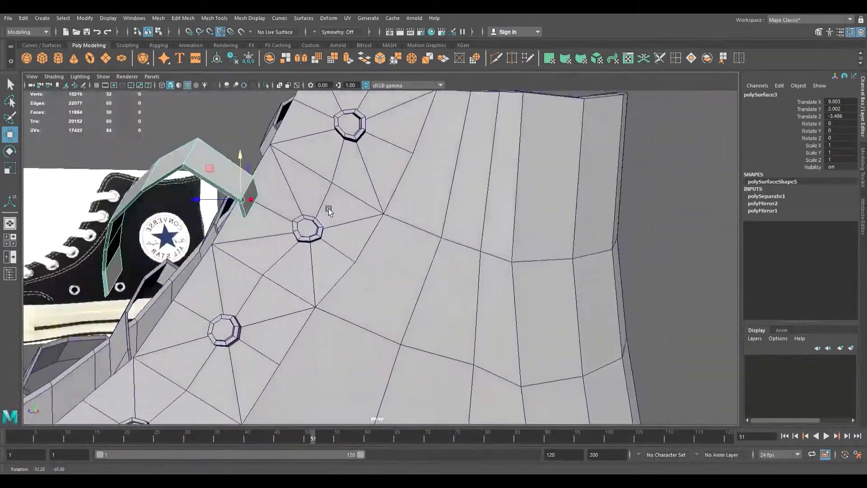
pyautogui.press('d')
pyautogui.press('v')
pyautogui.moveTo(242, 198); pyautogui.dragTo(428, 259)
# Step: Select the vertices along the mirrored strip's eyelet end and move them in X inward against the boot's eyelet panel
pyautogui.keyDown('alt'); pyautogui.moveTo(428, 259); pyautogui.dragTo(392, 260, button='middle'); pyautogui.keyUp('alt')
pyautogui.keyDown('alt'); pyautogui.moveTo(392, 260); pyautogui.dragTo(361, 203); pyautogui.keyUp('alt')
pyautogui.moveTo(336, 200); pyautogui.dragTo(320, 201, button='right')
pyautogui.moveTo(332, 187); pyautogui.dragTo(376, 210)
pyautogui.keyDown('shift'); pyautogui.moveTo(326, 256); pyautogui.dragTo(361, 274); pyautogui.keyUp('shift')
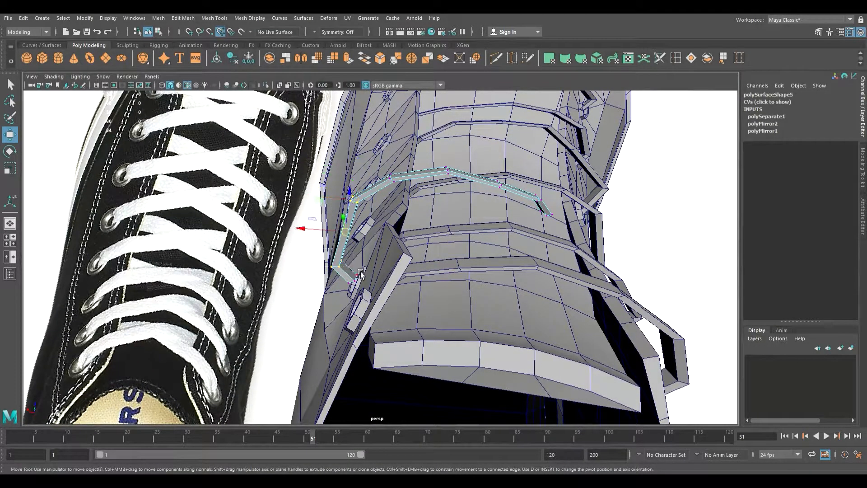
pyautogui.moveTo(345, 232); pyautogui.dragTo(362, 235)
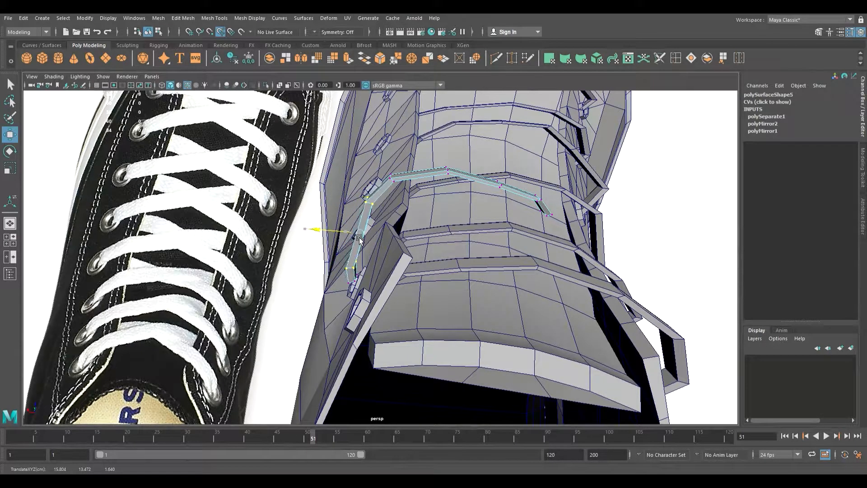
pyautogui.moveTo(350, 161); pyautogui.dragTo(416, 213)
pyautogui.moveTo(386, 187); pyautogui.dragTo(404, 185)
pyautogui.hotkey('ctrl', 'z')
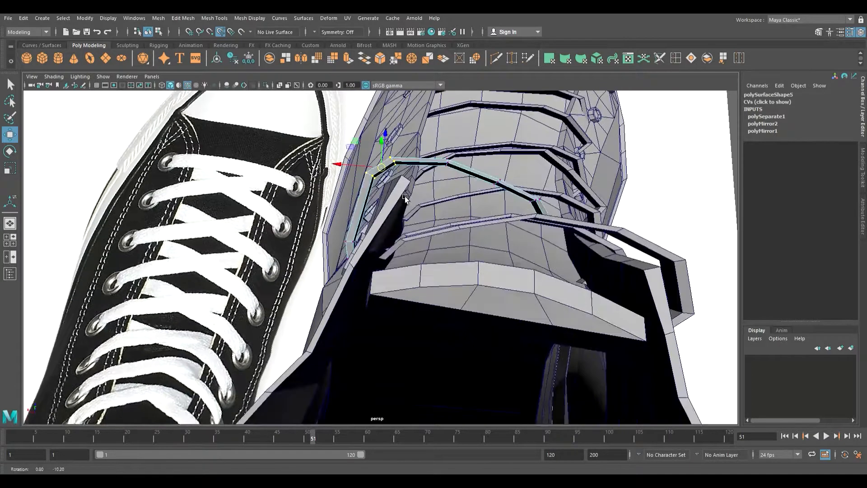
# Step: Select the vertices around the mirrored strip's eyelet end and reposition them to fit against the eyelet panel
pyautogui.keyDown('alt'); pyautogui.moveTo(357, 168); pyautogui.dragTo(368, 200); pyautogui.keyUp('alt')
pyautogui.click(385, 178)
pyautogui.moveTo(397, 152); pyautogui.dragTo(304, 221)
pyautogui.moveTo(426, 227); pyautogui.dragTo(335, 254)
pyautogui.moveTo(338, 212); pyautogui.dragTo(385, 304)
pyautogui.keyDown('alt'); pyautogui.moveTo(384, 304); pyautogui.dragTo(461, 307); pyautogui.keyUp('alt')
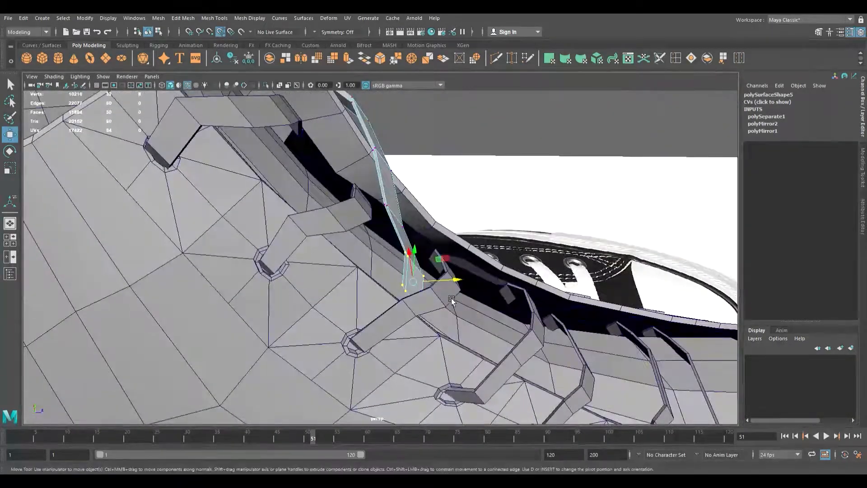
# Step: Move the pairs of vertices along the middle and upper part of the mirrored strip to fit it across the tongue
pyautogui.keyDown('alt'); pyautogui.moveTo(423, 286); pyautogui.dragTo(386, 196); pyautogui.keyUp('alt')
pyautogui.scroll(-5, 413, 194)
pyautogui.scroll(5, 419, 214)
pyautogui.moveTo(407, 231); pyautogui.dragTo(392, 262)
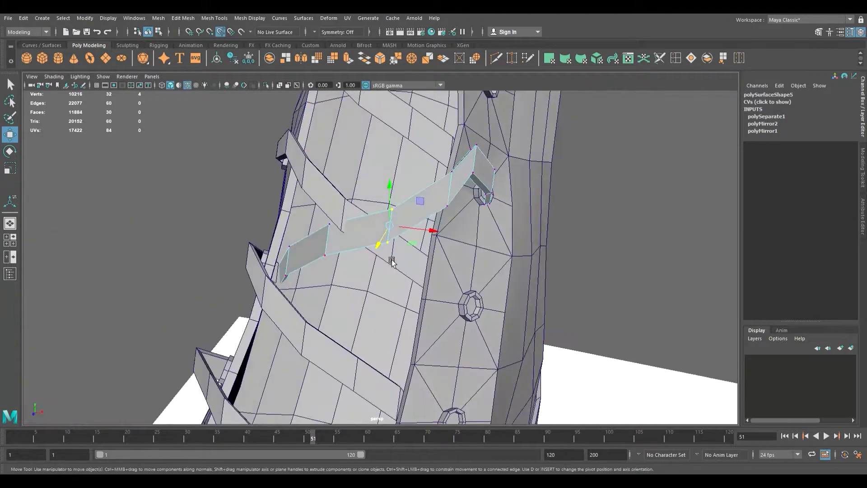
pyautogui.moveTo(326, 249)
pyautogui.mouseDown()
pyautogui.moveTo(365, 258)
pyautogui.moveTo(310, 242)
pyautogui.moveTo(284, 248)
pyautogui.moveTo(318, 259)
pyautogui.moveTo(311, 262)
pyautogui.moveTo(365, 262)
pyautogui.moveTo(332, 248)
pyautogui.mouseUp()
pyautogui.keyDown('alt'); pyautogui.moveTo(331, 246); pyautogui.dragTo(448, 258, button='right'); pyautogui.keyUp('alt')
pyautogui.keyDown('alt'); pyautogui.moveTo(448, 258); pyautogui.dragTo(349, 279, button='middle'); pyautogui.keyUp('alt')
pyautogui.moveTo(394, 252); pyautogui.dragTo(423, 232)
pyautogui.keyDown('alt'); pyautogui.moveTo(506, 241); pyautogui.dragTo(392, 236); pyautogui.keyUp('alt')
pyautogui.scroll(-4, 390, 235)
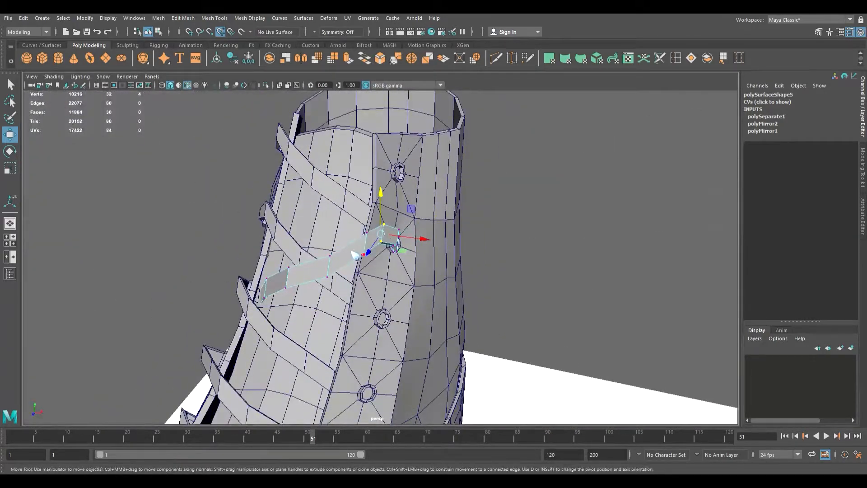
# Step: Duplicate the fitted strip and move the copy to the next eyelet down, at Translate Y 1.02 and Translate Z -0.04
pyautogui.scroll(-3, 383, 224)
pyautogui.keyDown('alt'); pyautogui.moveTo(363, 264); pyautogui.dragTo(389, 248); pyautogui.keyUp('alt')
pyautogui.scroll(2, 388, 248)
pyautogui.keyDown('alt'); pyautogui.moveTo(373, 239); pyautogui.dragTo(385, 252, button='middle'); pyautogui.keyUp('alt')
pyautogui.keyDown('alt'); pyautogui.moveTo(376, 255); pyautogui.dragTo(369, 226); pyautogui.keyUp('alt')
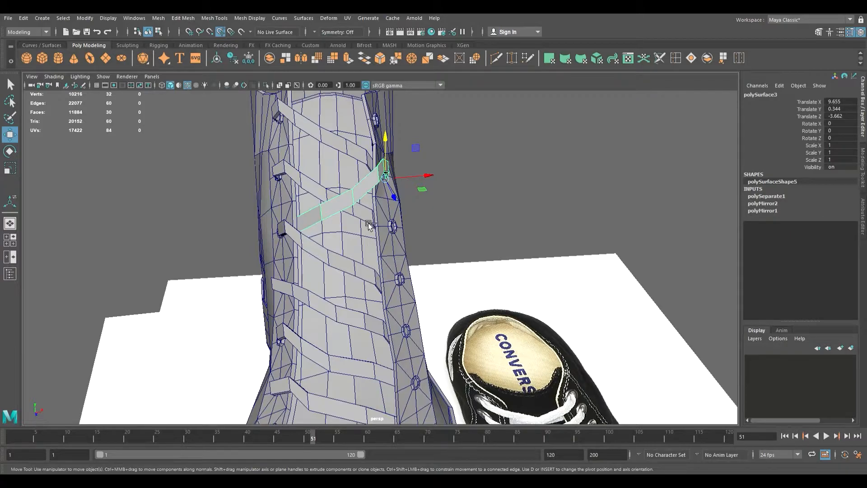
pyautogui.hotkey('ctrl', 'd')
pyautogui.moveTo(391, 150); pyautogui.dragTo(392, 151)
pyautogui.moveTo(406, 210); pyautogui.dragTo(406, 211)
pyautogui.keyDown('alt'); pyautogui.moveTo(433, 203); pyautogui.dragTo(311, 213); pyautogui.keyUp('alt')
pyautogui.moveTo(383, 262); pyautogui.dragTo(376, 262)
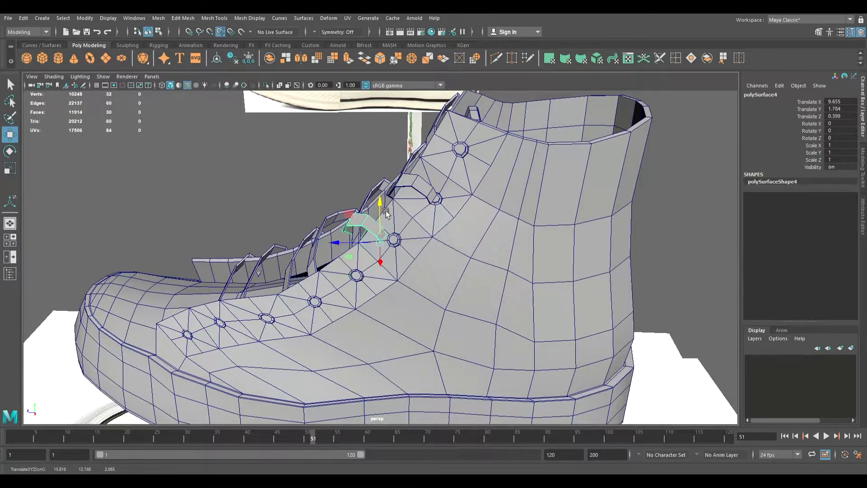
pyautogui.moveTo(363, 243); pyautogui.dragTo(483, 258)
pyautogui.scroll(2, 395, 257)
pyautogui.keyDown('alt'); pyautogui.moveTo(396, 259); pyautogui.dragTo(428, 270); pyautogui.keyUp('alt')
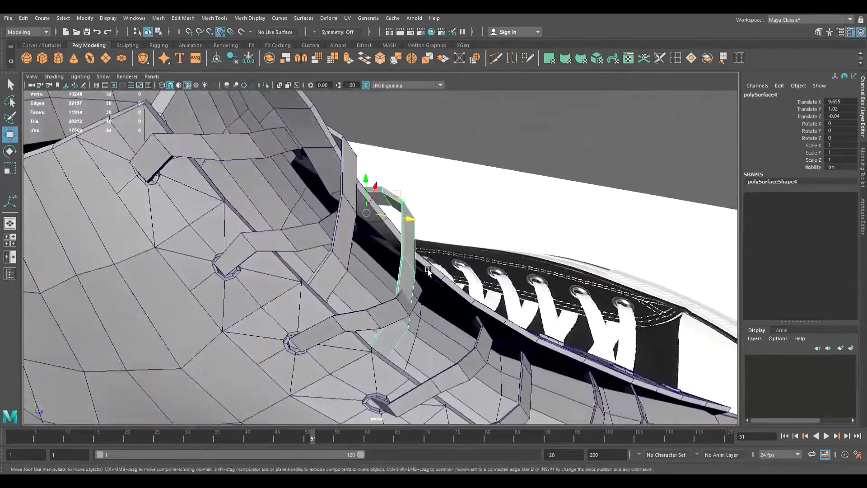
pyautogui.click(412, 264)
pyautogui.click(415, 262)
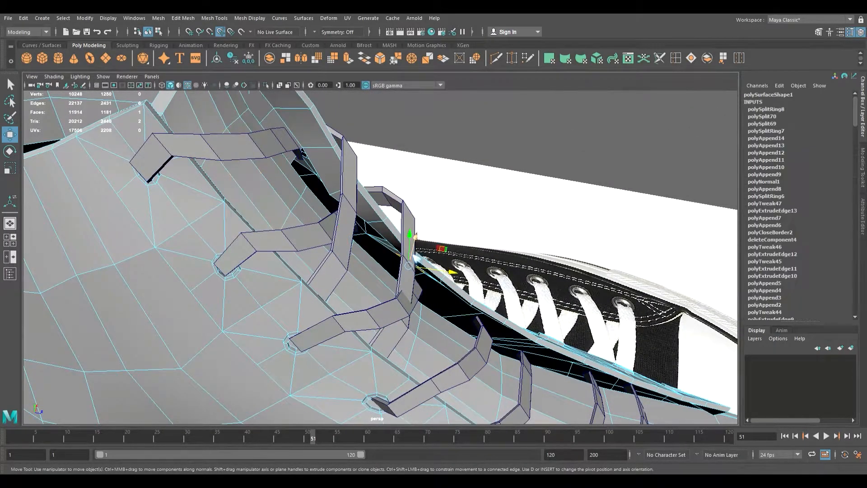
pyautogui.press('F9')
pyautogui.keyDown('alt'); pyautogui.moveTo(421, 278); pyautogui.dragTo(310, 270); pyautogui.keyUp('alt')
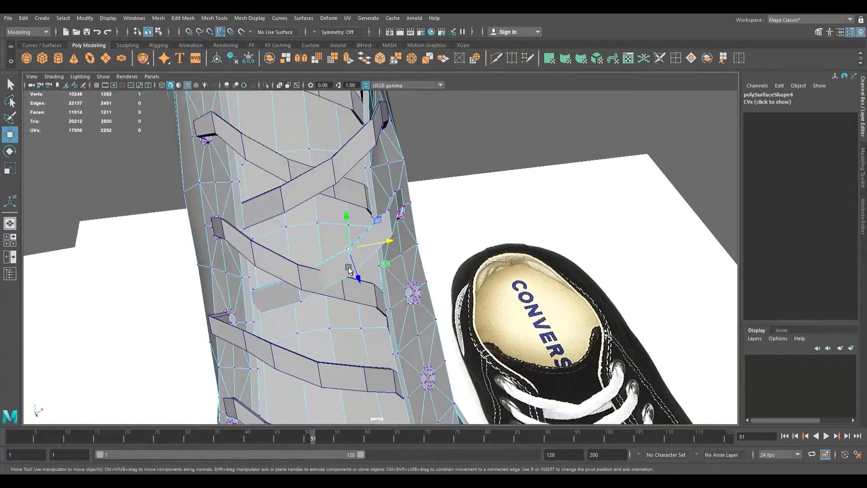
pyautogui.click(383, 220)
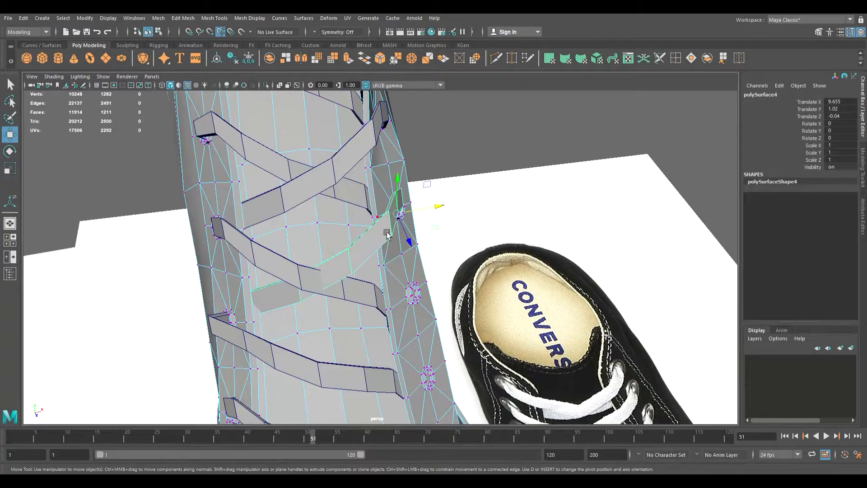
pyautogui.click(467, 167)
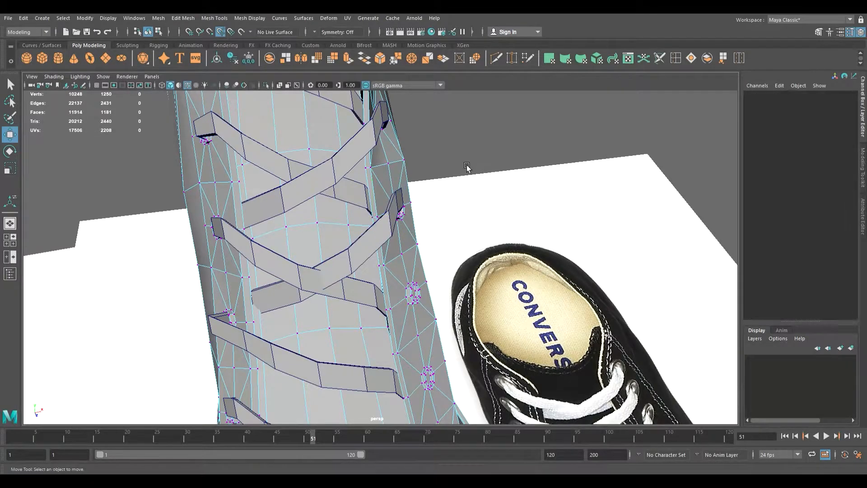
pyautogui.click(390, 234)
pyautogui.press('F8')
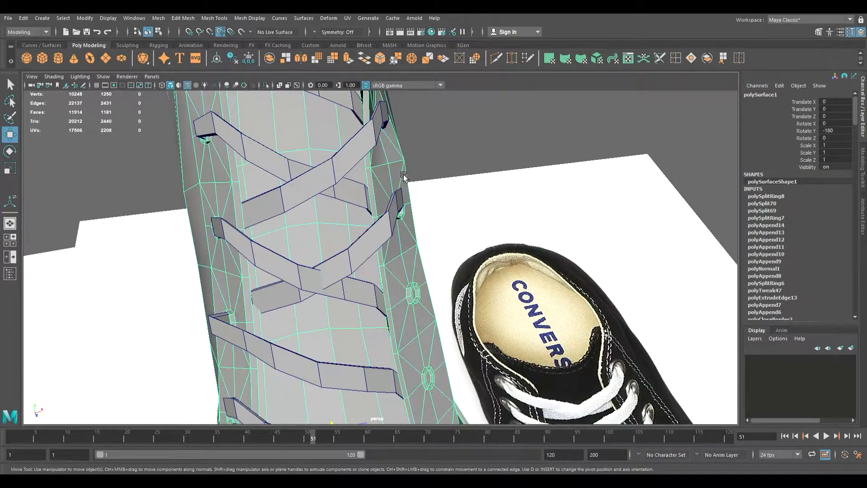
# Step: Edit the duplicated strip's vertices and move its middle ones in Z to follow the curve of the tongue
pyautogui.click(385, 241)
pyautogui.press('F8')
pyautogui.click(348, 248)
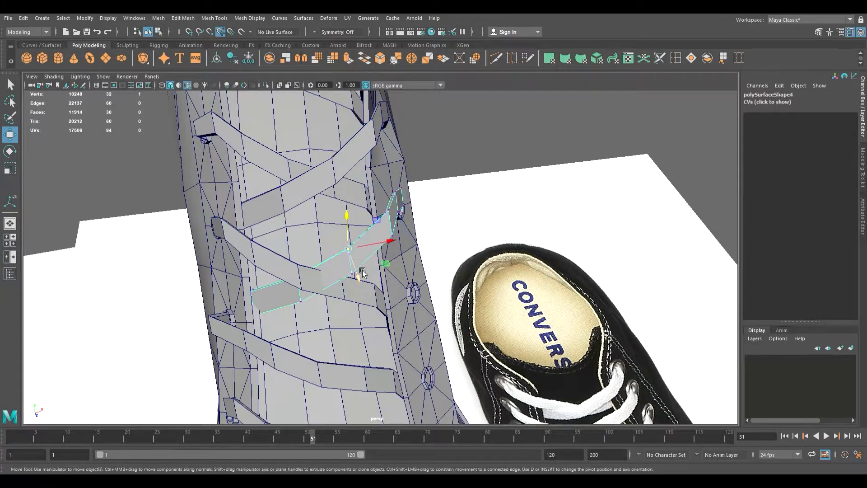
pyautogui.moveTo(376, 311); pyautogui.dragTo(377, 312)
pyautogui.keyDown('alt'); pyautogui.moveTo(377, 312); pyautogui.dragTo(527, 330); pyautogui.keyUp('alt')
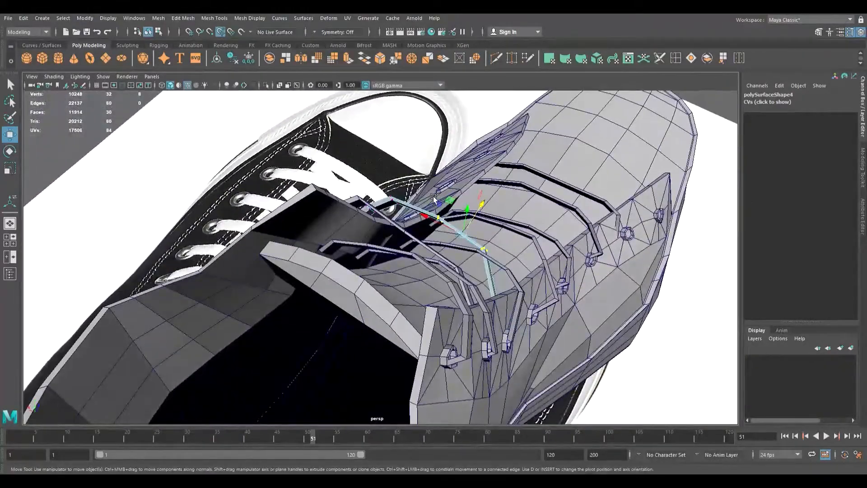
pyautogui.moveTo(461, 236); pyautogui.dragTo(462, 239)
pyautogui.keyDown('alt'); pyautogui.moveTo(461, 239); pyautogui.dragTo(459, 258); pyautogui.keyUp('alt')
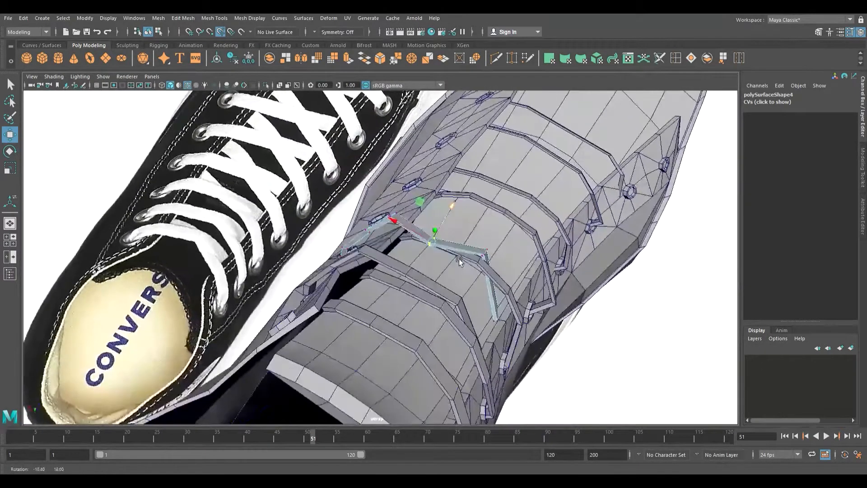
pyautogui.keyDown('alt'); pyautogui.moveTo(401, 221); pyautogui.dragTo(341, 176); pyautogui.keyUp('alt')
# Step: Select the vertices at the duplicated strip's loose end and middle and move them in Z to fit the tongue
pyautogui.moveTo(363, 132); pyautogui.dragTo(170, 169)
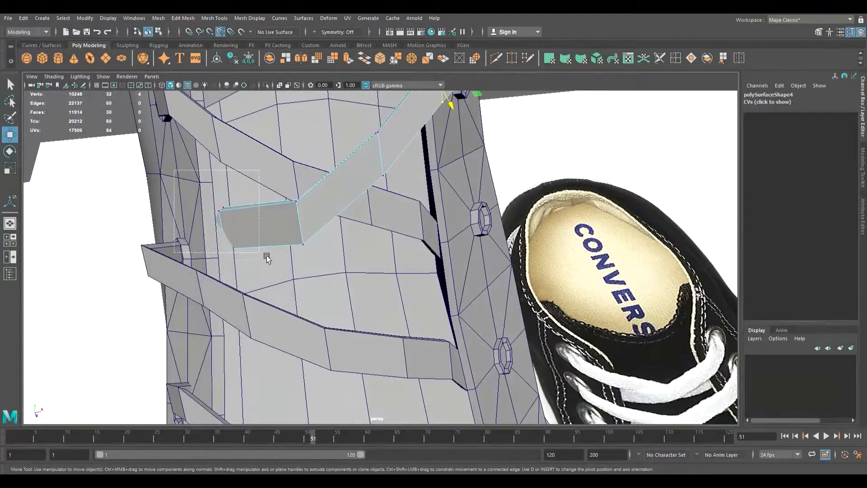
pyautogui.keyDown('alt'); pyautogui.moveTo(272, 297); pyautogui.dragTo(214, 259); pyautogui.keyUp('alt')
pyautogui.moveTo(268, 229); pyautogui.dragTo(360, 217)
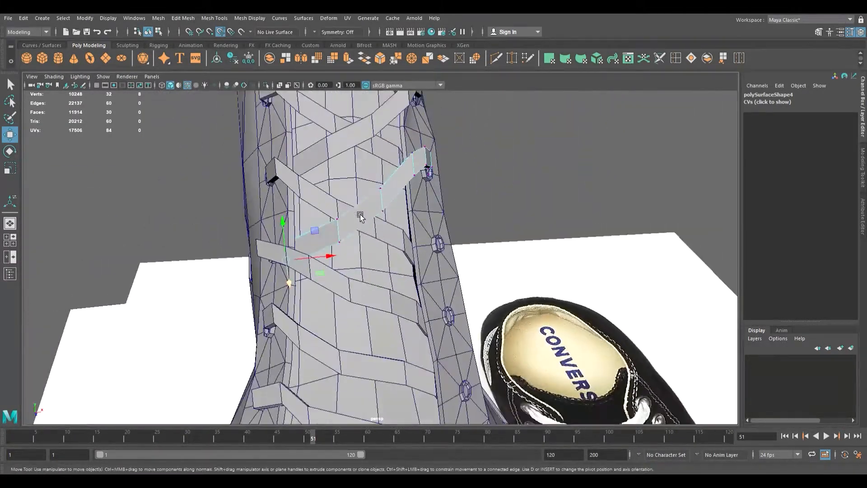
pyautogui.moveTo(290, 233); pyautogui.dragTo(422, 228)
pyautogui.scroll(5, 416, 226)
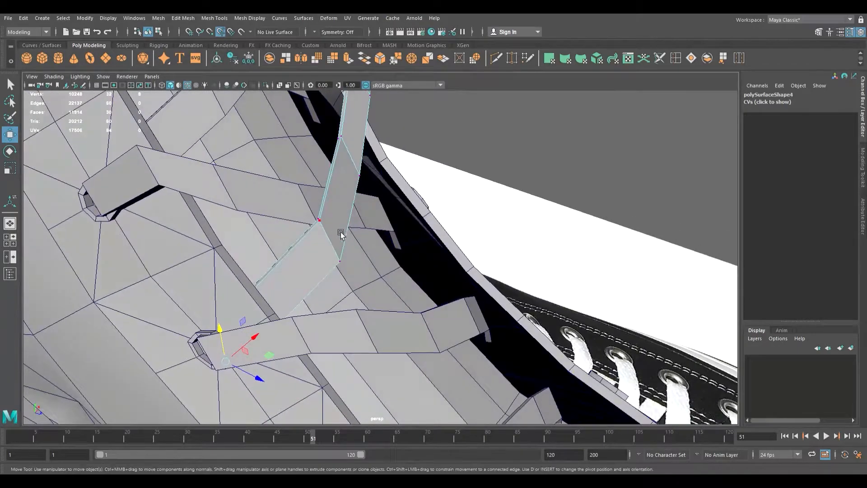
# Step: Move the cross edges in the middle of the duplicated strip in Z and return to object selection
pyautogui.moveTo(330, 238); pyautogui.dragTo(330, 205, button='right')
pyautogui.click(330, 240)
pyautogui.keyDown('alt'); pyautogui.moveTo(352, 240); pyautogui.dragTo(282, 217); pyautogui.keyUp('alt')
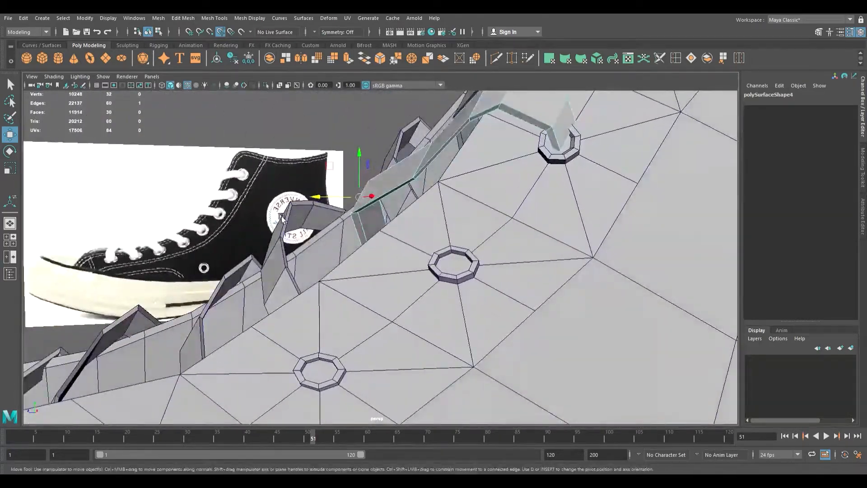
pyautogui.click(429, 161)
pyautogui.moveTo(410, 161); pyautogui.dragTo(433, 174)
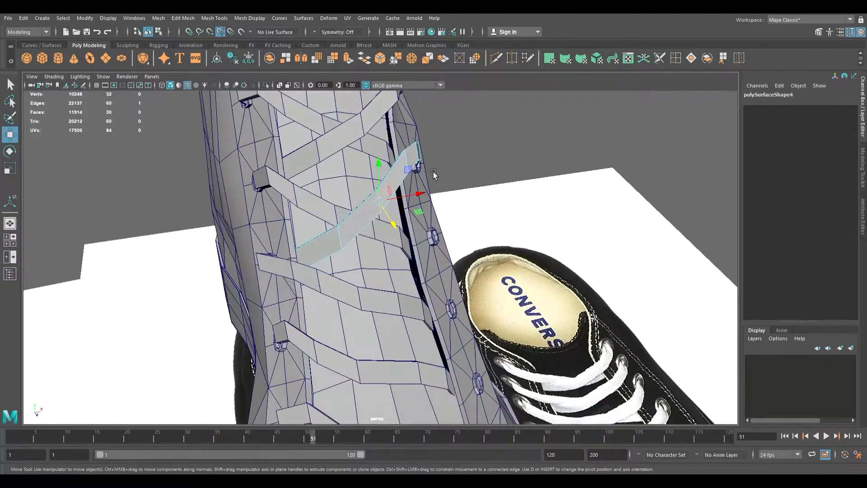
pyautogui.moveTo(424, 158); pyautogui.dragTo(444, 154, button='right')
# Step: Duplicate the strip again and move the copy to the third eyelet from the top, at about Translate Y 1.8 and Translate Z 3.7
pyautogui.scroll(-5, 446, 158)
pyautogui.keyDown('alt'); pyautogui.moveTo(446, 158); pyautogui.dragTo(345, 164); pyautogui.keyUp('alt')
pyautogui.scroll(4, 383, 170)
pyautogui.keyDown('alt'); pyautogui.moveTo(381, 177); pyautogui.dragTo(319, 169, button='middle'); pyautogui.keyUp('alt')
pyautogui.keyDown('alt'); pyautogui.moveTo(319, 168); pyautogui.dragTo(344, 186); pyautogui.keyUp('alt')
pyautogui.hotkey('ctrl', 'd')
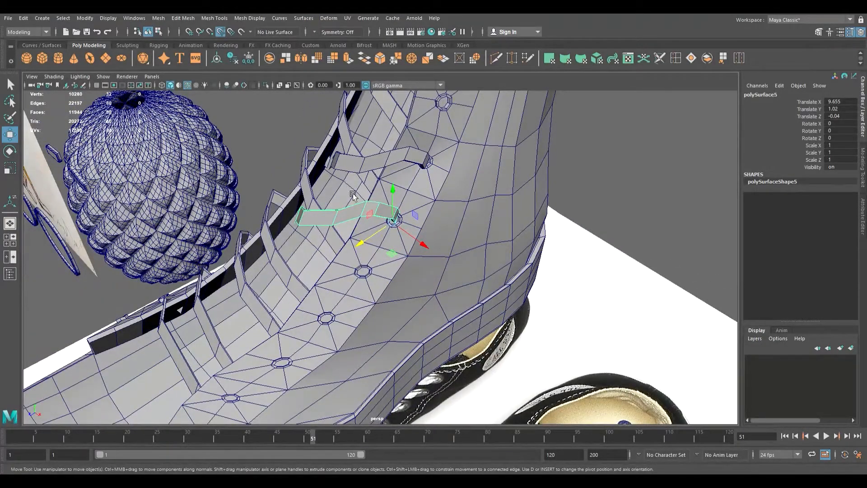
pyautogui.moveTo(398, 224); pyautogui.dragTo(340, 202)
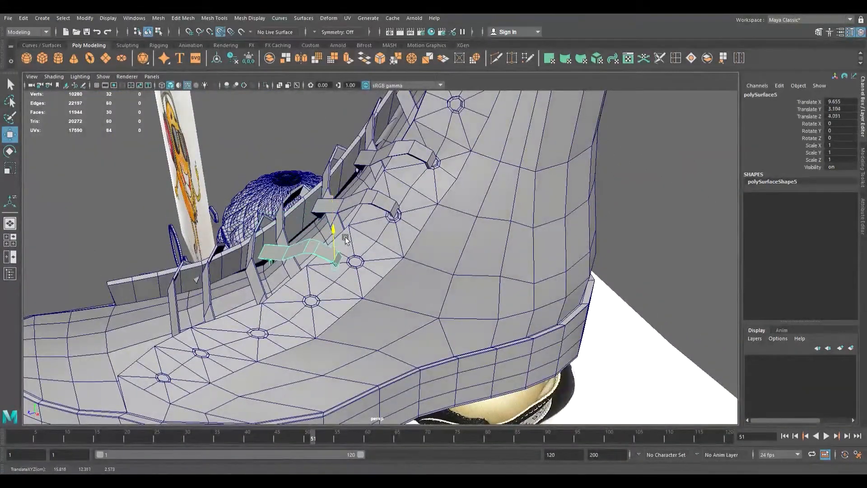
pyautogui.keyDown('alt'); pyautogui.moveTo(353, 272); pyautogui.dragTo(270, 245); pyautogui.keyUp('alt')
pyautogui.scroll(-5, 422, 242)
pyautogui.scroll(5, 404, 251)
pyautogui.scroll(5, 433, 262)
pyautogui.scroll(3, 344, 271)
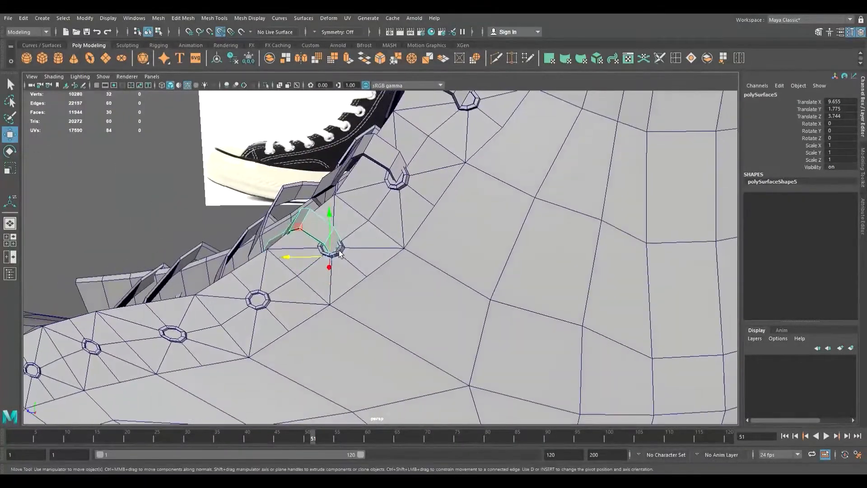
pyautogui.moveTo(323, 258); pyautogui.dragTo(285, 256)
# Step: Select the middle vertices of the opposite lace strip that crosses the new copy and adjust their height in Y at the crossing
pyautogui.click(243, 287)
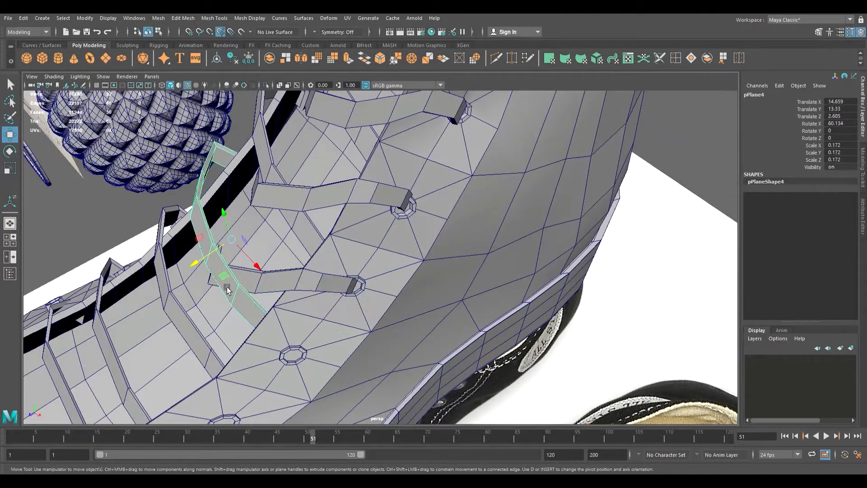
pyautogui.moveTo(194, 245); pyautogui.dragTo(163, 246, button='right')
pyautogui.moveTo(227, 259)
pyautogui.keyDown('alt'); pyautogui.mouseDown()
pyautogui.moveTo(202, 259)
pyautogui.moveTo(223, 259)
pyautogui.mouseUp(); pyautogui.keyUp('alt')
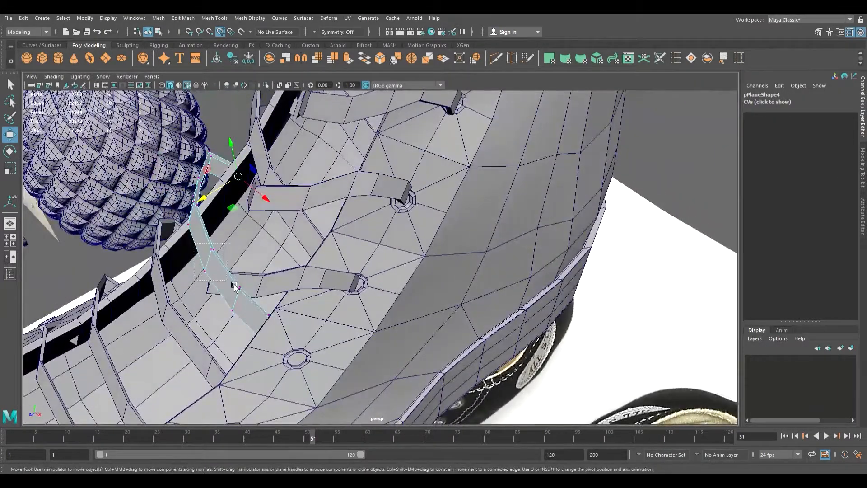
pyautogui.keyDown('alt'); pyautogui.moveTo(255, 324); pyautogui.dragTo(289, 249); pyautogui.keyUp('alt')
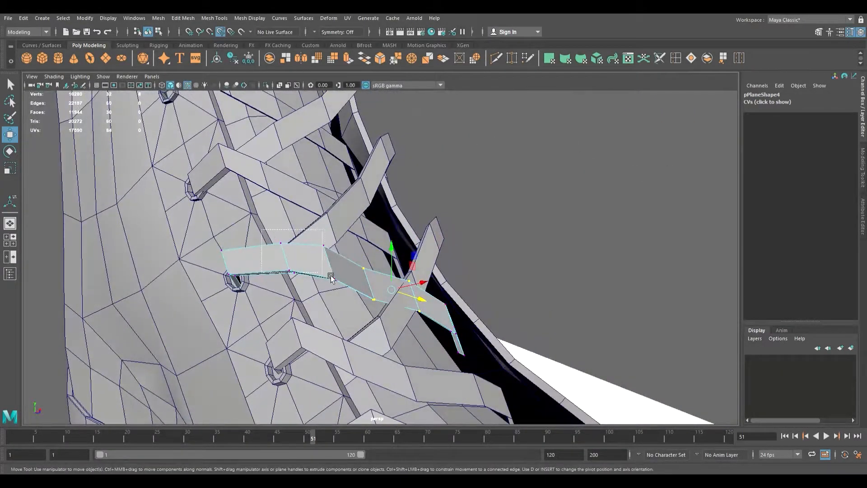
pyautogui.moveTo(359, 304); pyautogui.dragTo(360, 305)
pyautogui.keyDown('alt'); pyautogui.moveTo(359, 304); pyautogui.dragTo(248, 261); pyautogui.keyUp('alt')
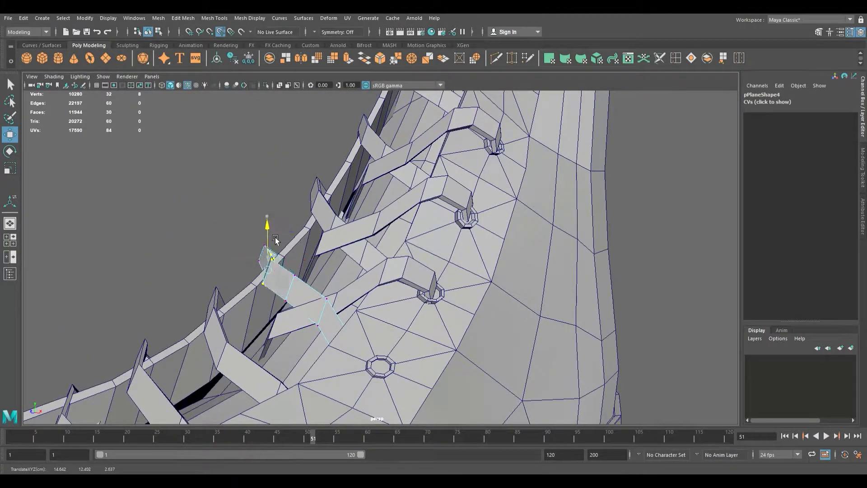
pyautogui.keyDown('alt'); pyautogui.moveTo(272, 263); pyautogui.dragTo(400, 285); pyautogui.keyUp('alt')
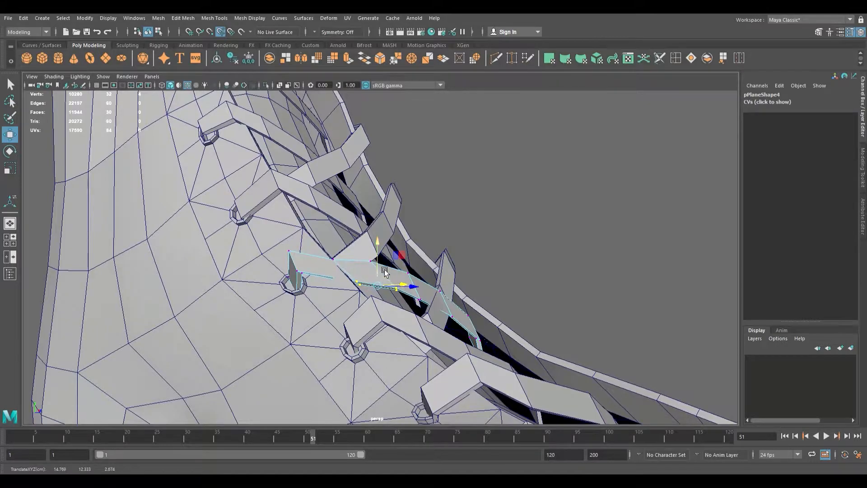
# Step: Select the lower-edge vertices where the opposite strip meets the eyelet panel and move them in X
pyautogui.keyDown('alt'); pyautogui.moveTo(386, 294); pyautogui.dragTo(345, 269); pyautogui.keyUp('alt')
pyautogui.keyDown('alt'); pyautogui.moveTo(377, 301); pyautogui.dragTo(342, 327); pyautogui.keyUp('alt')
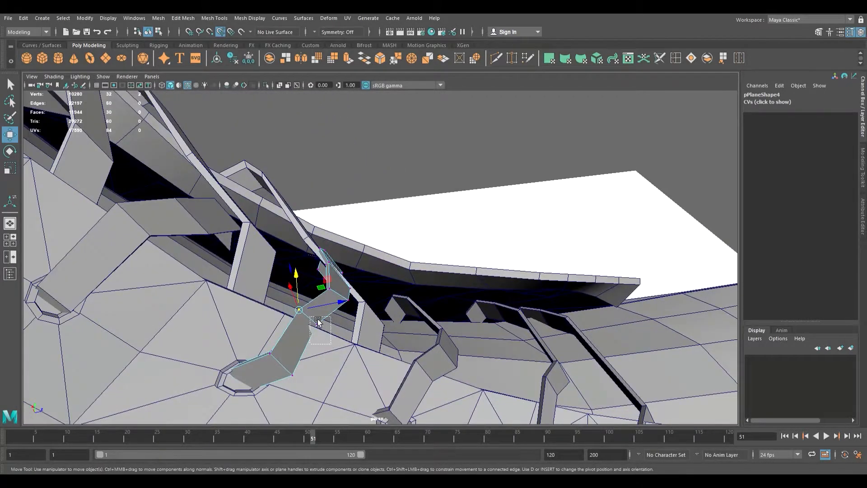
pyautogui.moveTo(343, 323); pyautogui.dragTo(298, 261)
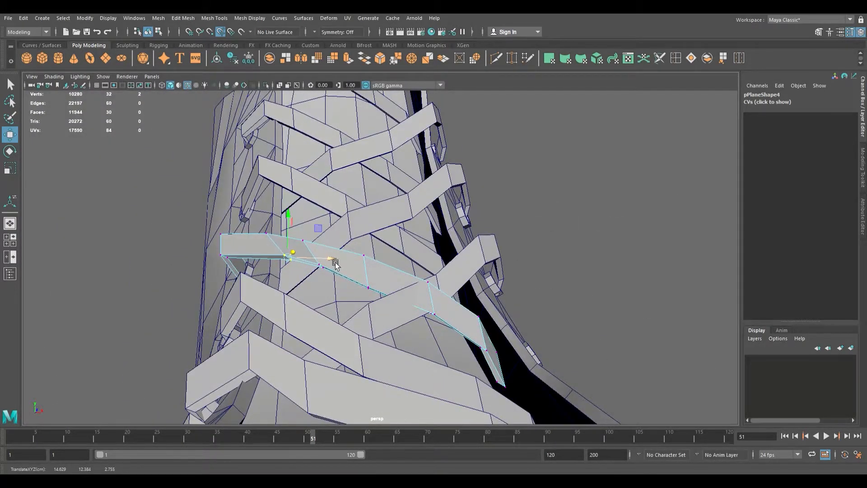
pyautogui.keyDown('alt'); pyautogui.moveTo(341, 286); pyautogui.dragTo(343, 308); pyautogui.keyUp('alt')
pyautogui.scroll(5, 345, 310)
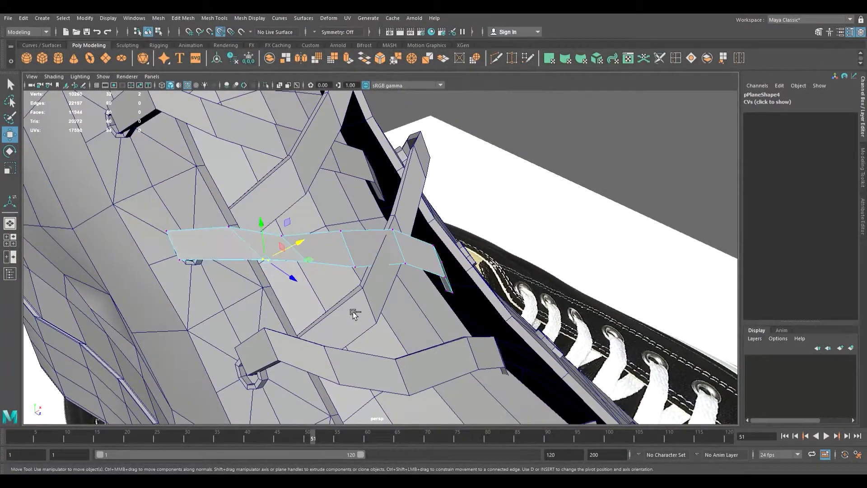
# Step: Move the opposite strip's upper-edge vertices beside the eyelet panel in X to line up with its lower edge
pyautogui.keyDown('alt'); pyautogui.moveTo(348, 310); pyautogui.dragTo(325, 284); pyautogui.keyUp('alt')
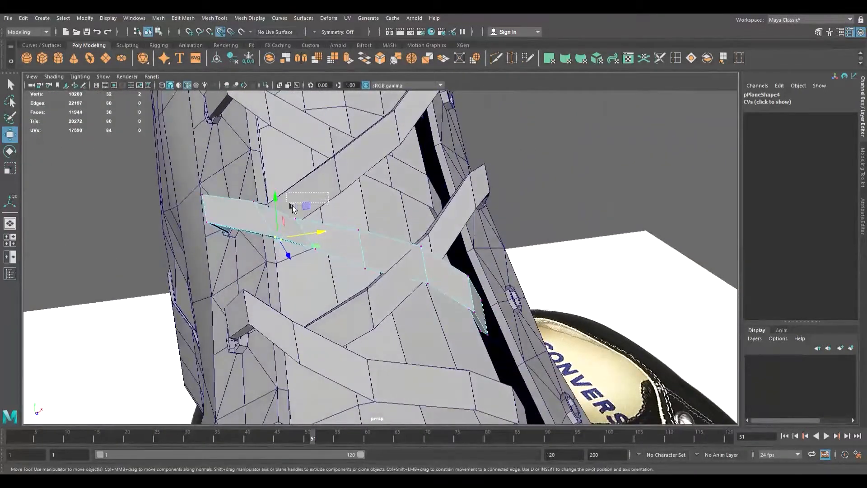
pyautogui.moveTo(310, 213); pyautogui.dragTo(323, 212)
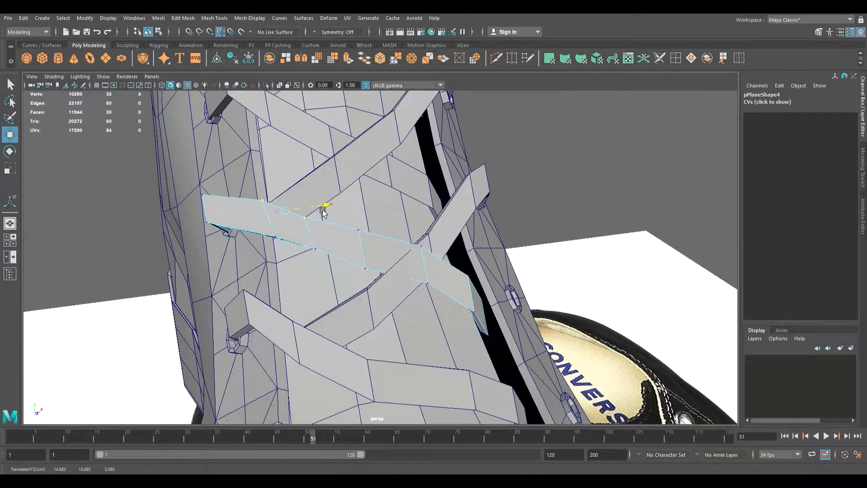
pyautogui.moveTo(268, 179); pyautogui.dragTo(287, 214)
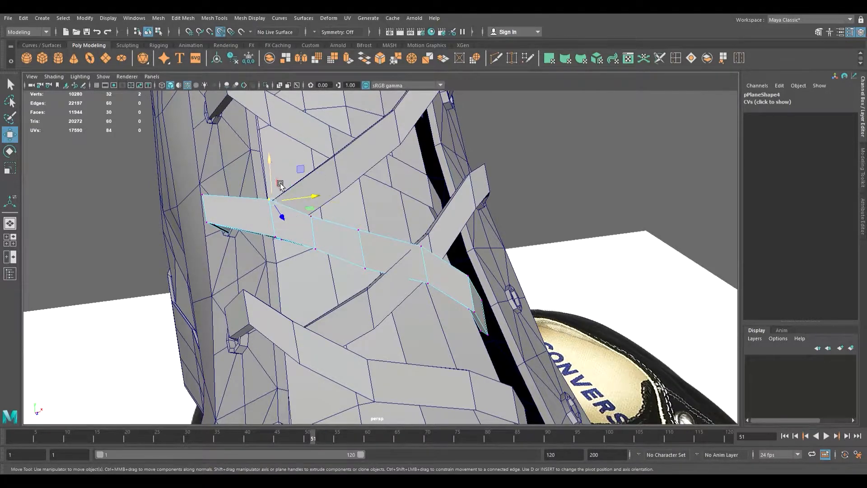
pyautogui.keyDown('alt'); pyautogui.moveTo(280, 184); pyautogui.dragTo(341, 182); pyautogui.keyUp('alt')
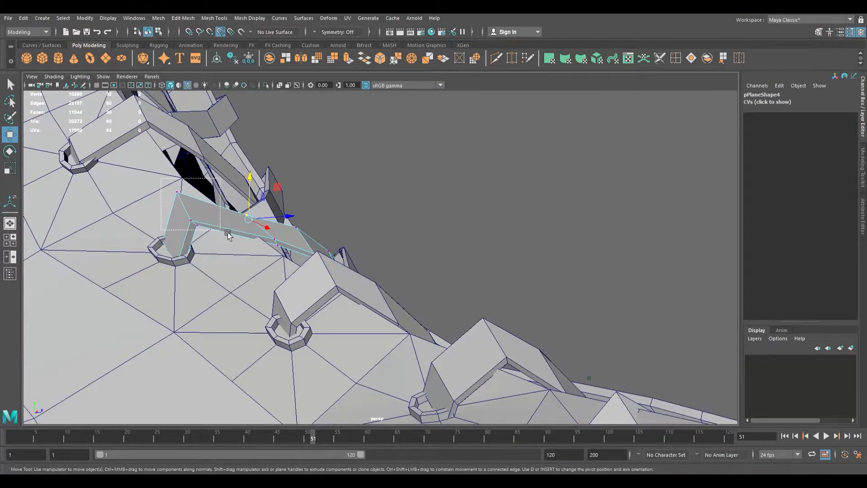
# Step: Shift the opposite strip's bend vertices beside its eyelet inward and adjust their height in Y along the fold
pyautogui.moveTo(210, 216); pyautogui.dragTo(219, 209)
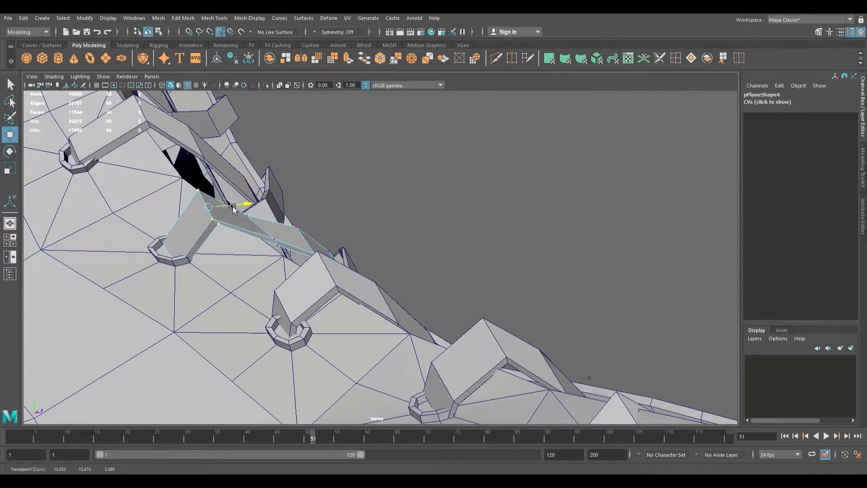
pyautogui.keyDown('alt'); pyautogui.moveTo(274, 261); pyautogui.dragTo(263, 270); pyautogui.keyUp('alt')
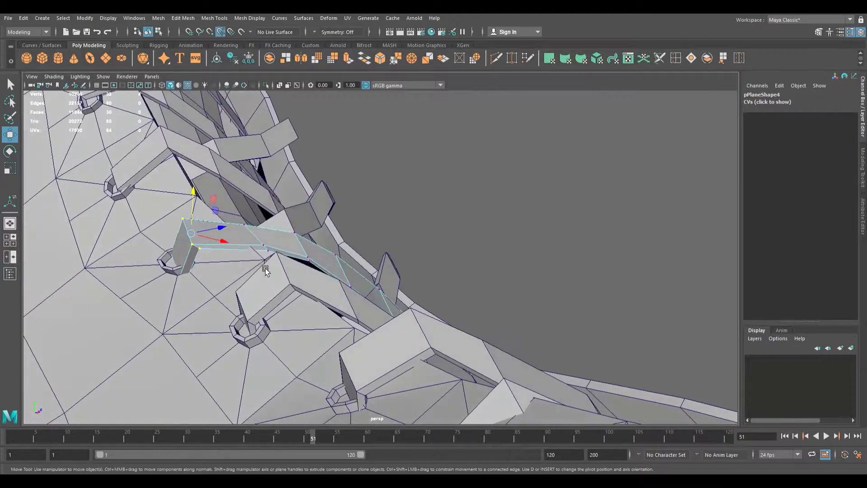
pyautogui.moveTo(231, 211); pyautogui.dragTo(230, 210)
pyautogui.moveTo(262, 239); pyautogui.dragTo(258, 215)
pyautogui.keyDown('alt'); pyautogui.moveTo(269, 243); pyautogui.dragTo(376, 343); pyautogui.keyUp('alt')
pyautogui.keyDown('alt'); pyautogui.moveTo(375, 257); pyautogui.dragTo(350, 295); pyautogui.keyUp('alt')
pyautogui.moveTo(371, 213); pyautogui.dragTo(434, 196)
pyautogui.keyDown('alt'); pyautogui.moveTo(332, 267); pyautogui.dragTo(399, 343); pyautogui.keyUp('alt')
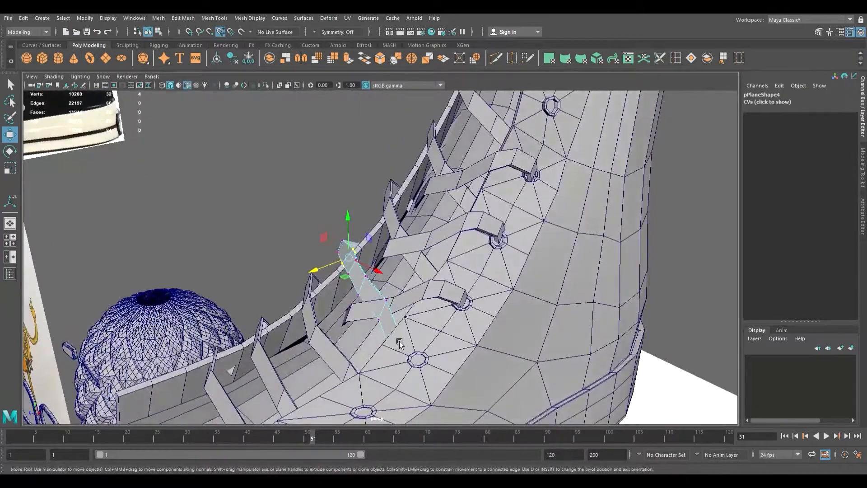
# Step: Select the middle and far-end vertices of the third-eyelet strip and move them to fit beneath the crossing strip
pyautogui.click(448, 318)
pyautogui.press('f')
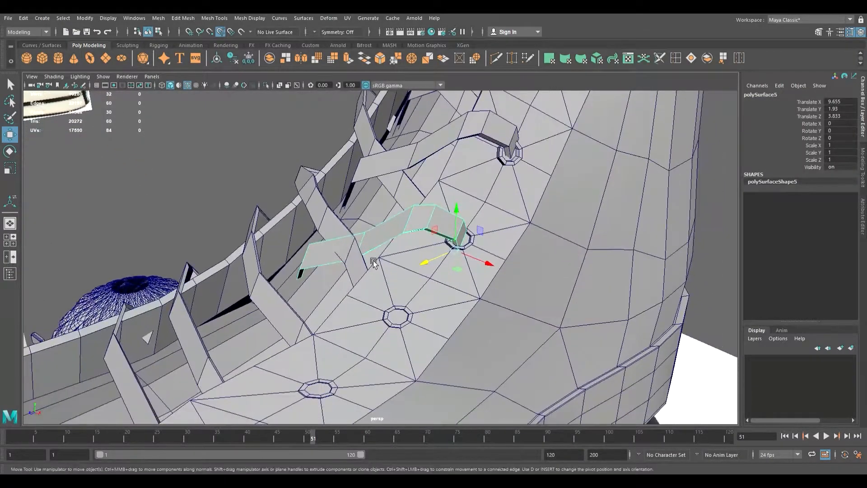
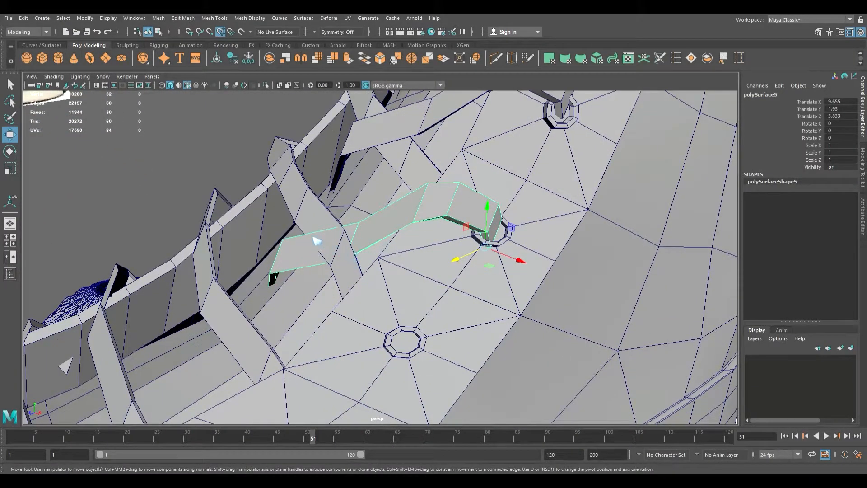
pyautogui.moveTo(314, 237); pyautogui.dragTo(288, 238, button='right')
pyautogui.keyDown('alt'); pyautogui.moveTo(370, 275); pyautogui.dragTo(419, 267); pyautogui.keyUp('alt')
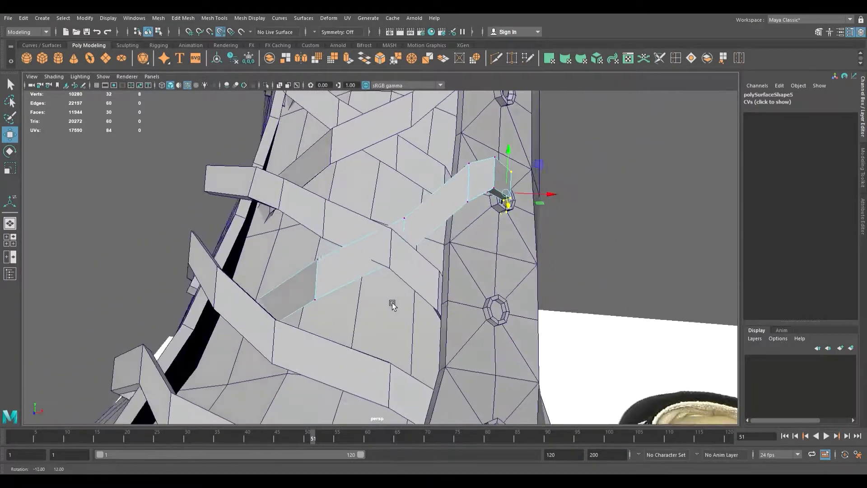
pyautogui.keyDown('alt'); pyautogui.moveTo(392, 305); pyautogui.dragTo(445, 340); pyautogui.keyUp('alt')
pyautogui.keyDown('shift'); pyautogui.moveTo(173, 216); pyautogui.dragTo(174, 218); pyautogui.keyUp('shift')
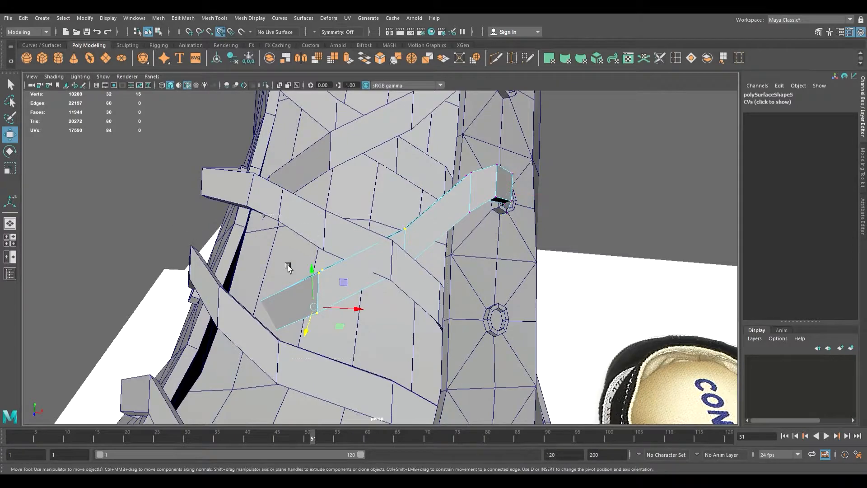
pyautogui.moveTo(346, 313); pyautogui.dragTo(343, 280)
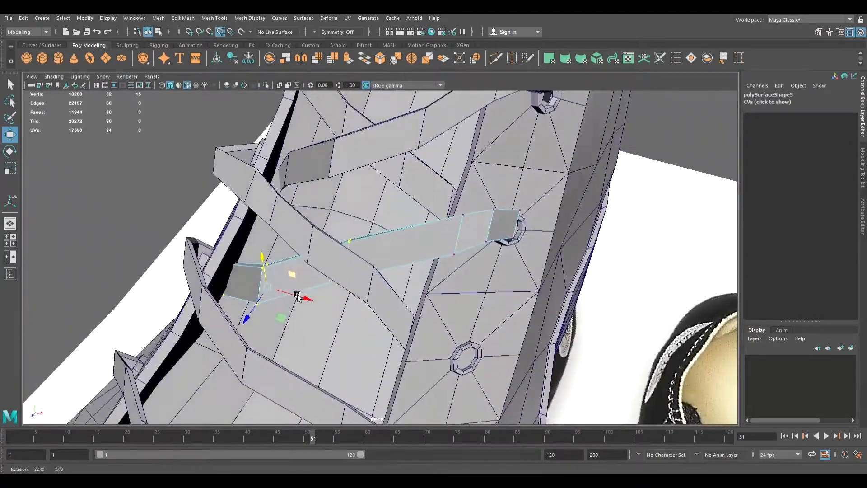
# Step: Select the opposite strip's middle vertices where it crosses the third-eyelet strip and reposition them around the crossing
pyautogui.click(318, 239)
pyautogui.keyDown('alt'); pyautogui.moveTo(319, 240); pyautogui.dragTo(364, 267); pyautogui.keyUp('alt')
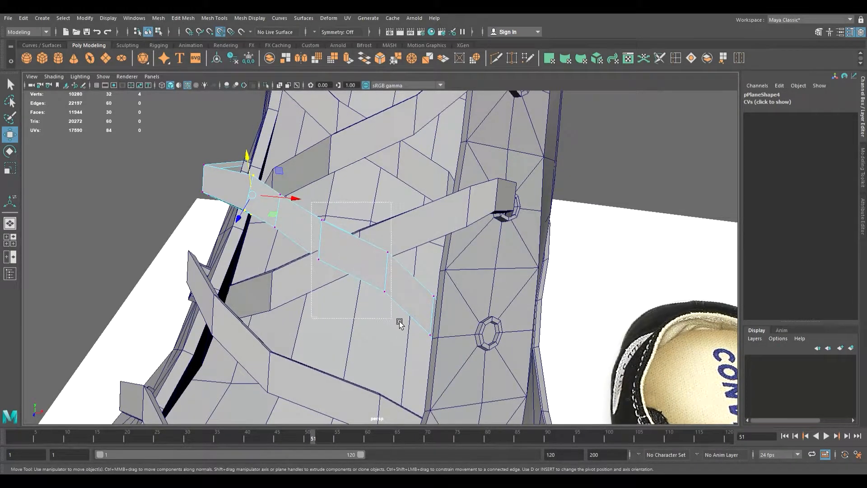
pyautogui.keyDown('shift'); pyautogui.moveTo(409, 328); pyautogui.dragTo(335, 272); pyautogui.keyUp('shift')
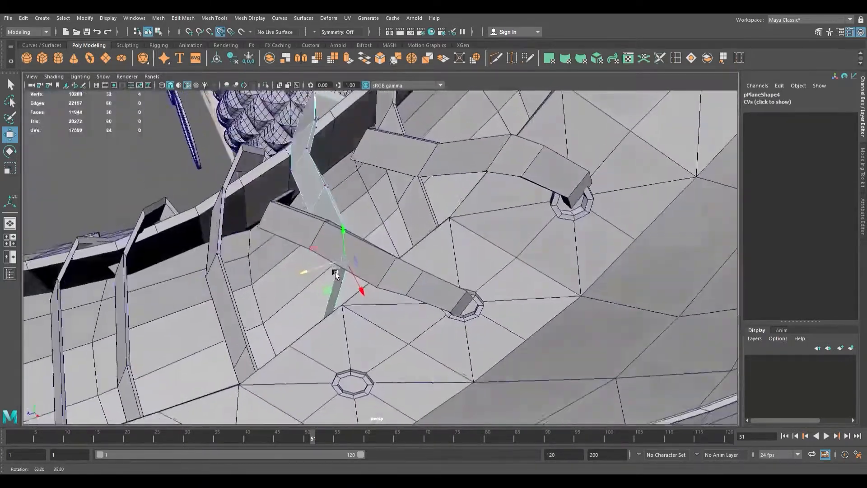
pyautogui.scroll(5, 336, 289)
pyautogui.keyDown('alt'); pyautogui.moveTo(336, 307); pyautogui.dragTo(377, 234, button='middle'); pyautogui.keyUp('alt')
pyautogui.keyDown('alt'); pyautogui.moveTo(377, 235); pyautogui.dragTo(461, 252); pyautogui.keyUp('alt')
pyautogui.moveTo(363, 146)
pyautogui.mouseDown()
pyautogui.moveTo(351, 152)
pyautogui.moveTo(370, 161)
pyautogui.mouseUp()
# Step: Adjust the opposite strip's vertices where its lower end meets the eyelet panel
pyautogui.keyDown('alt'); pyautogui.moveTo(432, 224); pyautogui.dragTo(511, 261); pyautogui.keyUp('alt')
pyautogui.keyDown('alt'); pyautogui.moveTo(510, 262); pyautogui.dragTo(544, 275, button='right'); pyautogui.keyUp('alt')
pyautogui.keyDown('alt'); pyautogui.moveTo(490, 259); pyautogui.dragTo(343, 274, button='middle'); pyautogui.keyUp('alt')
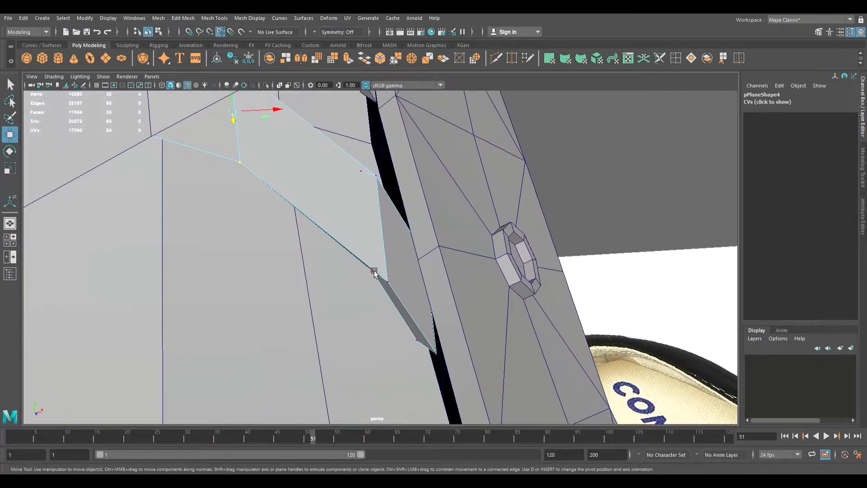
pyautogui.moveTo(381, 226); pyautogui.dragTo(326, 234)
pyautogui.keyDown('alt'); pyautogui.moveTo(321, 198); pyautogui.dragTo(288, 299); pyautogui.keyUp('alt')
# Step: Duplicate the third-eyelet strip and move the copy to the next eyelet down, at Translate X 9.566, Y 3.296 and Z 7.187
pyautogui.click(313, 288)
pyautogui.moveTo(355, 285)
pyautogui.keyDown('alt'); pyautogui.mouseDown()
pyautogui.moveTo(417, 300)
pyautogui.moveTo(368, 289)
pyautogui.mouseUp(); pyautogui.keyUp('alt')
pyautogui.hotkey('ctrl', 'z')
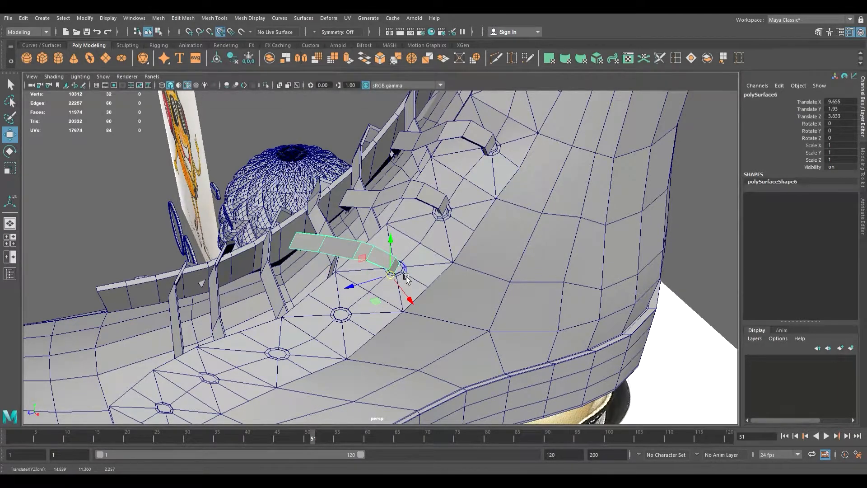
pyautogui.moveTo(394, 279); pyautogui.dragTo(367, 293)
pyautogui.hotkey('ctrl', 'z')
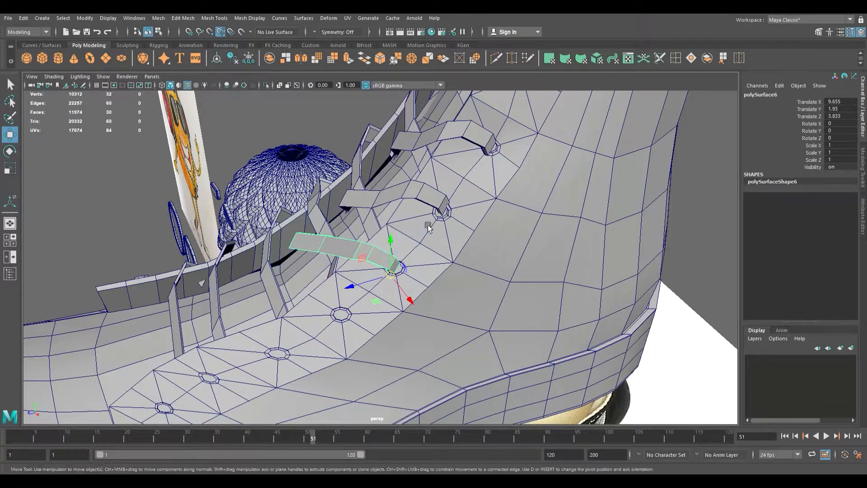
pyautogui.moveTo(390, 283)
pyautogui.mouseDown()
pyautogui.moveTo(329, 302)
pyautogui.moveTo(365, 269)
pyautogui.moveTo(370, 293)
pyautogui.moveTo(337, 288)
pyautogui.mouseUp()
pyautogui.hotkey('ctrl', 'z')
pyautogui.moveTo(350, 319); pyautogui.dragTo(354, 248)
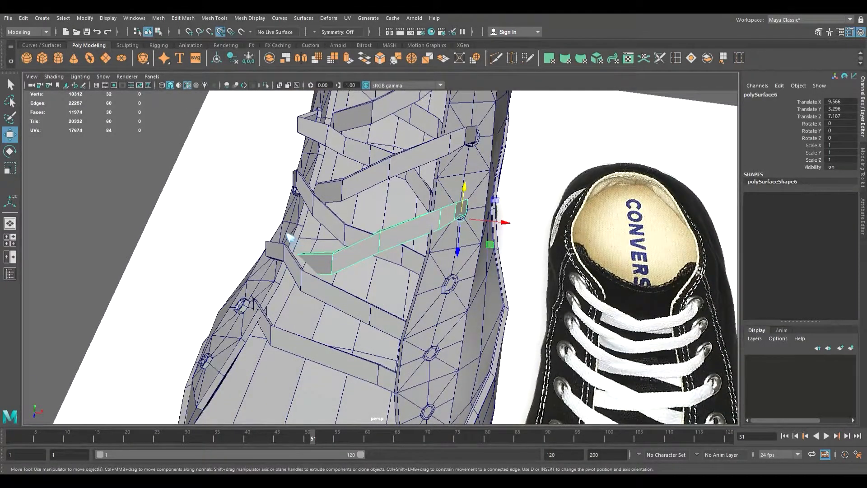
# Step: Try to raise the new strip's far-end vertices in Y and shift them in Z
pyautogui.moveTo(287, 235); pyautogui.dragTo(285, 234, button='right')
pyautogui.keyDown('alt'); pyautogui.moveTo(354, 293); pyautogui.dragTo(357, 308); pyautogui.keyUp('alt')
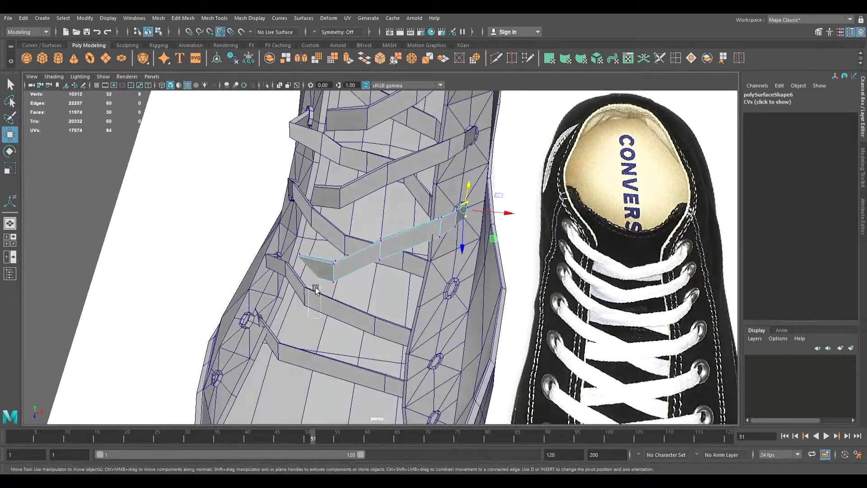
pyautogui.moveTo(276, 217); pyautogui.dragTo(267, 280)
pyautogui.scroll(2, 271, 271)
pyautogui.moveTo(311, 212); pyautogui.dragTo(307, 194)
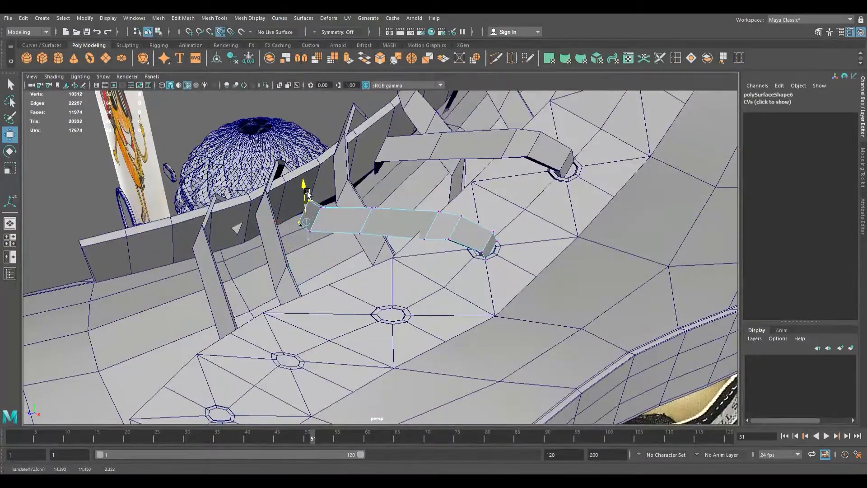
pyautogui.keyDown('alt'); pyautogui.moveTo(307, 249); pyautogui.dragTo(263, 245); pyautogui.keyUp('alt')
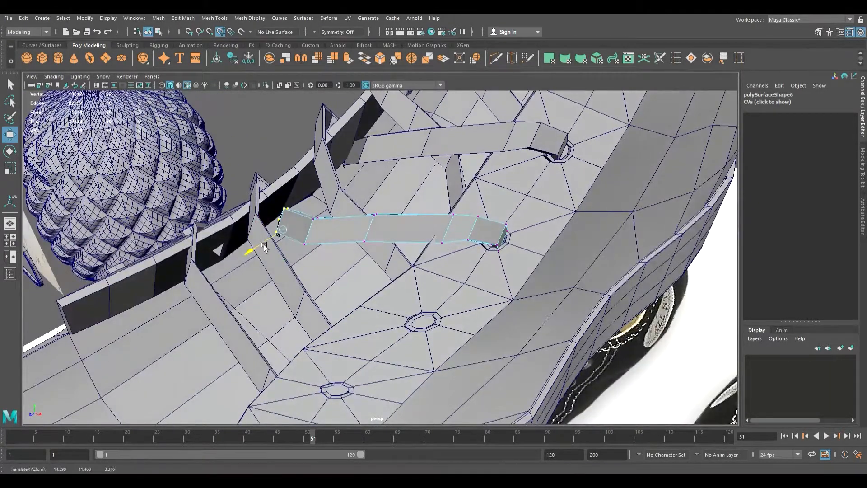
pyautogui.moveTo(276, 199); pyautogui.dragTo(282, 184)
pyautogui.keyDown('alt'); pyautogui.moveTo(287, 216); pyautogui.dragTo(346, 206); pyautogui.keyUp('alt')
pyautogui.hotkey('ctrl', 'z')
pyautogui.hotkey('ctrl', 'z')
pyautogui.hotkey('ctrl', 'z')
pyautogui.hotkey('ctrl', 'z')
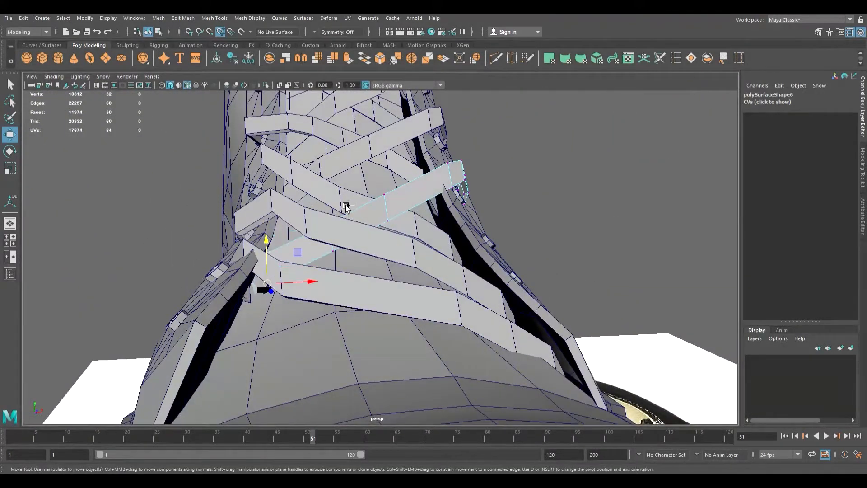
pyautogui.keyDown('alt'); pyautogui.moveTo(294, 271); pyautogui.dragTo(269, 307); pyautogui.keyUp('alt')
pyautogui.keyDown('alt'); pyautogui.moveTo(313, 358); pyautogui.dragTo(308, 286); pyautogui.keyUp('alt')
pyautogui.click(271, 276)
pyautogui.hotkey('ctrl', 'z')
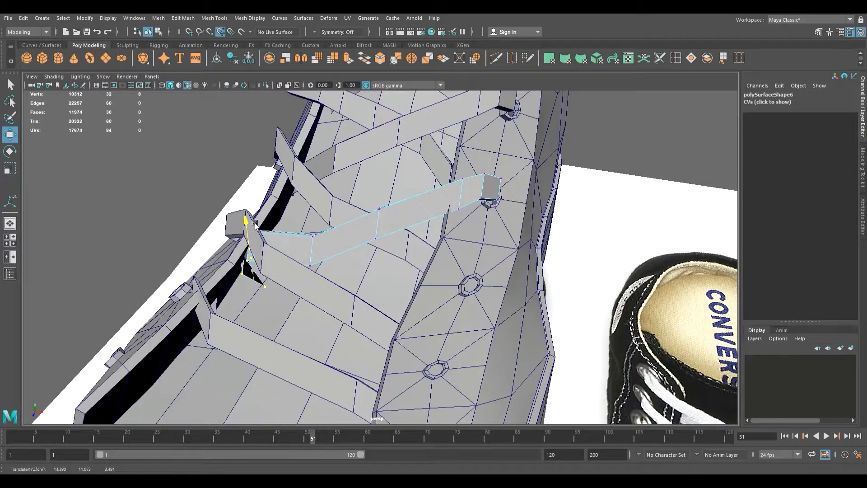
pyautogui.keyDown('alt'); pyautogui.moveTo(256, 230); pyautogui.dragTo(177, 295); pyautogui.keyUp('alt')
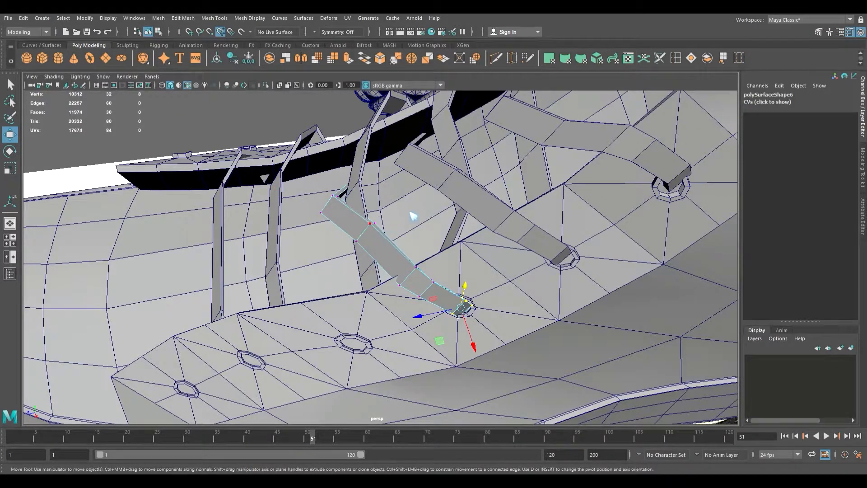
# Step: Isolate the new strip, adjust the vertices at its far tip, and bring the rest of the boot back into view
pyautogui.press('F8')
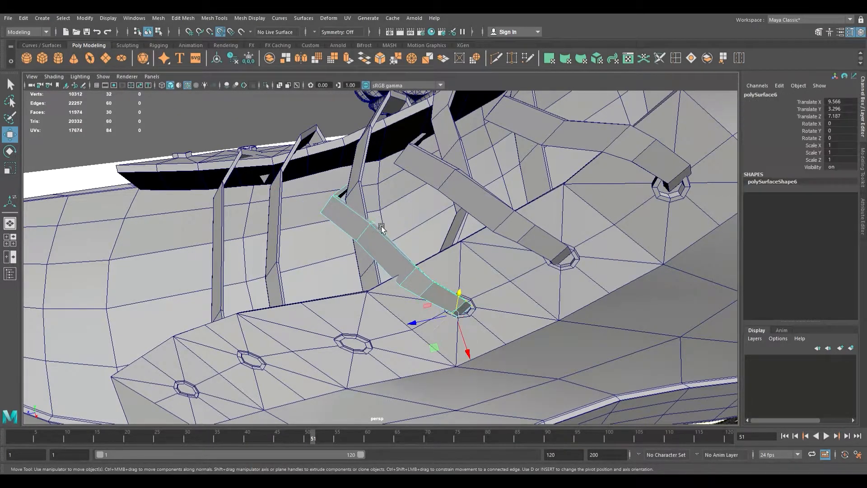
pyautogui.click(266, 85)
pyautogui.keyDown('alt'); pyautogui.moveTo(329, 238); pyautogui.dragTo(198, 273); pyautogui.keyUp('alt')
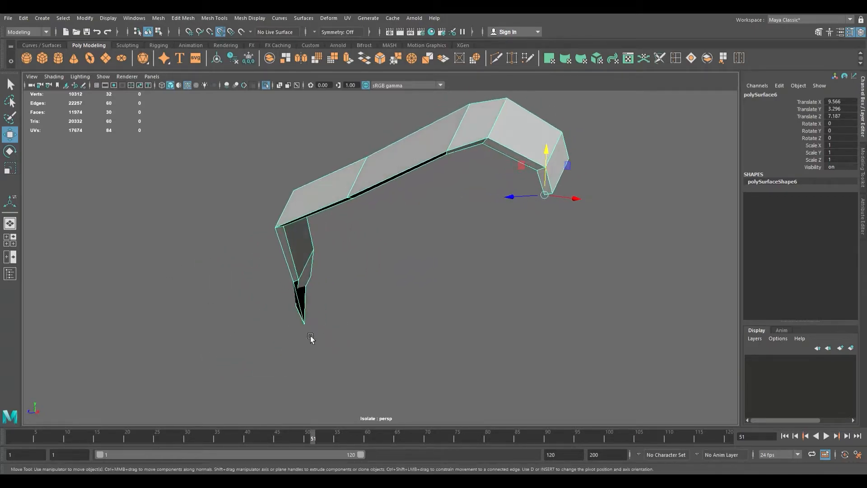
pyautogui.press('F9')
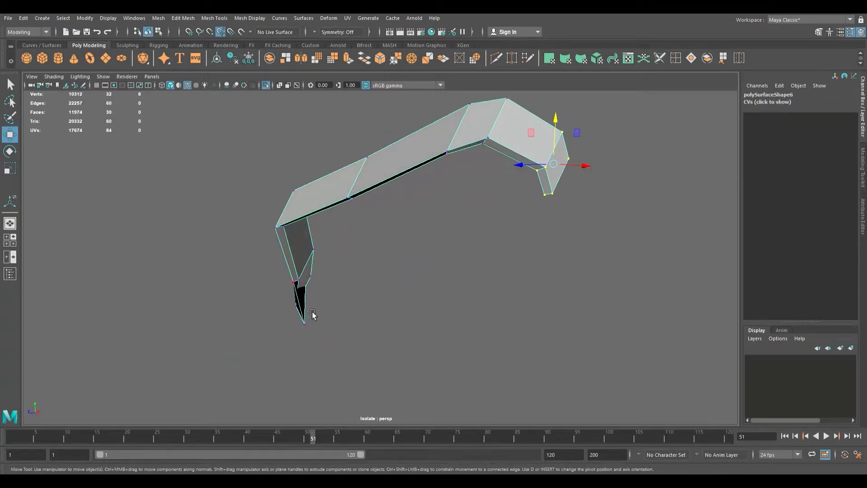
pyautogui.click(309, 326)
pyautogui.keyDown('alt'); pyautogui.moveTo(391, 347); pyautogui.dragTo(392, 303); pyautogui.keyUp('alt')
pyautogui.moveTo(452, 266); pyautogui.dragTo(316, 270)
pyautogui.moveTo(200, 361); pyautogui.dragTo(283, 230)
pyautogui.click(268, 85)
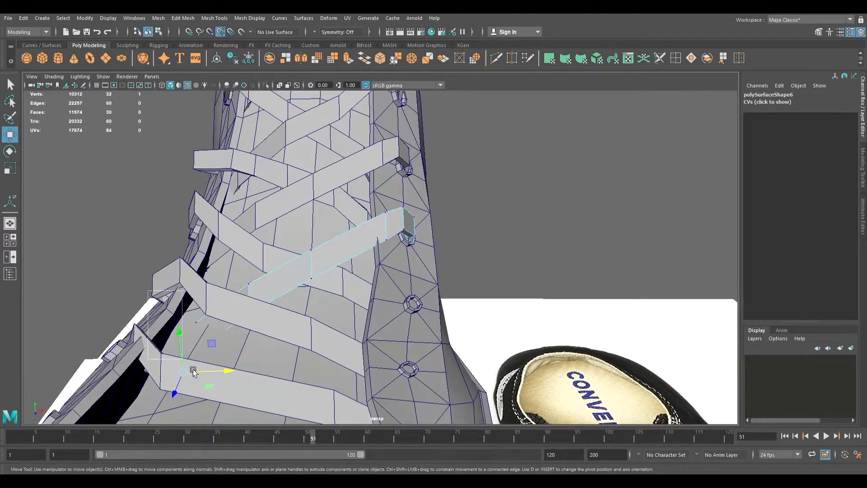
# Step: Select the new strip's far-end vertices and move them in Z and X to tuck the end behind the opposite strip
pyautogui.moveTo(228, 411); pyautogui.dragTo(229, 409)
pyautogui.keyDown('alt'); pyautogui.moveTo(204, 342); pyautogui.dragTo(242, 221); pyautogui.keyUp('alt')
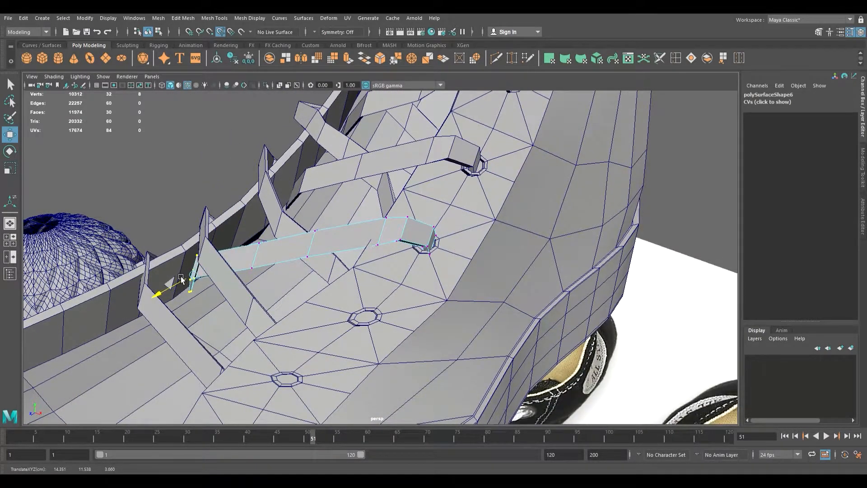
pyautogui.keyDown('alt'); pyautogui.moveTo(203, 280); pyautogui.dragTo(265, 277); pyautogui.keyUp('alt')
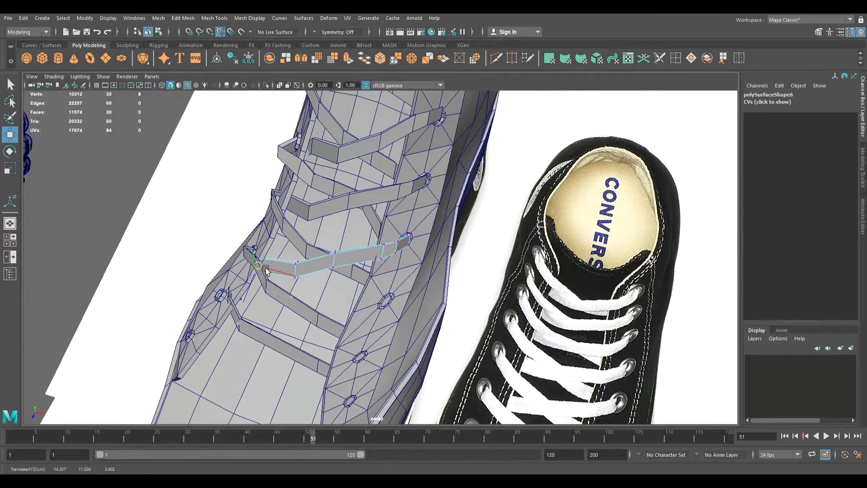
pyautogui.moveTo(318, 290); pyautogui.dragTo(291, 237)
pyautogui.moveTo(300, 277); pyautogui.dragTo(333, 190)
pyautogui.keyDown('alt'); pyautogui.moveTo(305, 242); pyautogui.dragTo(232, 253); pyautogui.keyUp('alt')
pyautogui.scroll(-4, 309, 216)
pyautogui.keyDown('alt'); pyautogui.moveTo(276, 341); pyautogui.dragTo(306, 243); pyautogui.keyUp('alt')
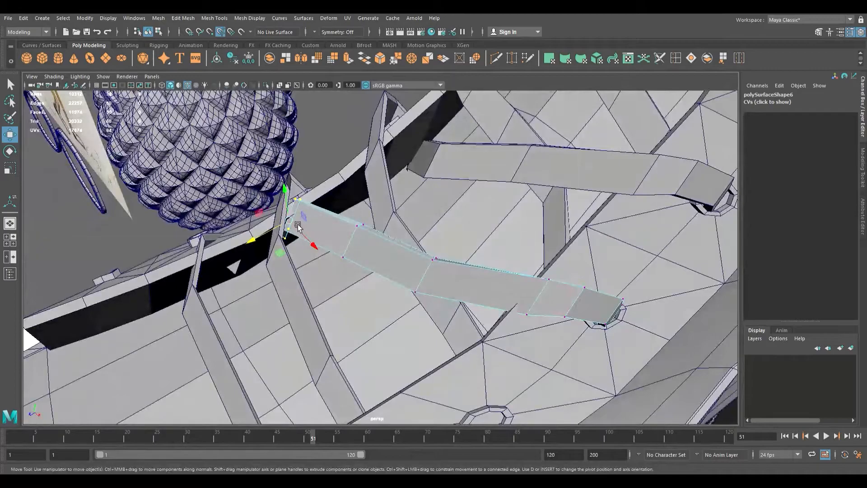
# Step: Rotate the new strip's far-end vertices about X and adjust their position beside the opposite strip
pyautogui.press('e')
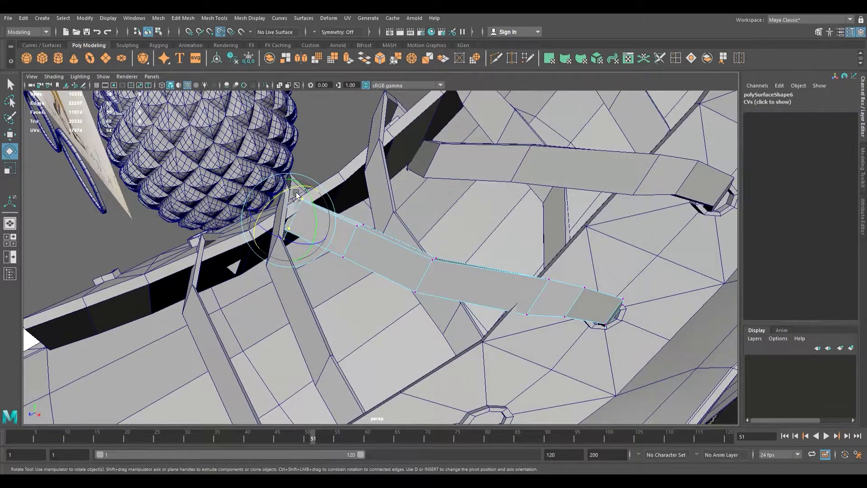
pyautogui.press('w')
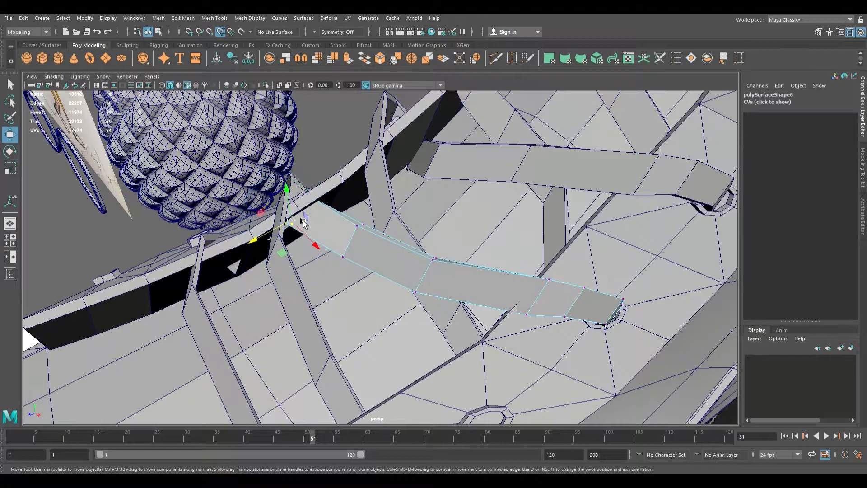
pyautogui.moveTo(299, 210); pyautogui.dragTo(300, 227)
# Step: Select the four vertices at the new strip's bend next to its far end, adjust their height in Y, and rotate them
pyautogui.keyDown('alt'); pyautogui.moveTo(382, 277); pyautogui.dragTo(399, 270); pyautogui.keyUp('alt')
pyautogui.moveTo(383, 300); pyautogui.dragTo(353, 214)
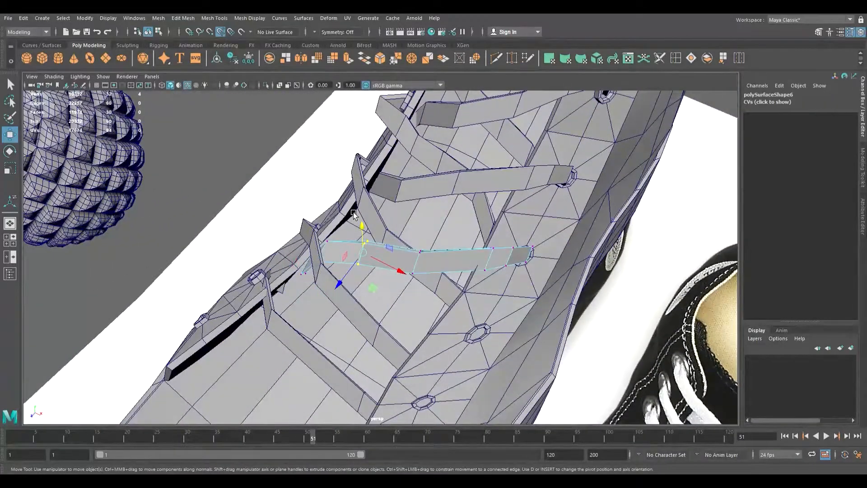
pyautogui.press('e')
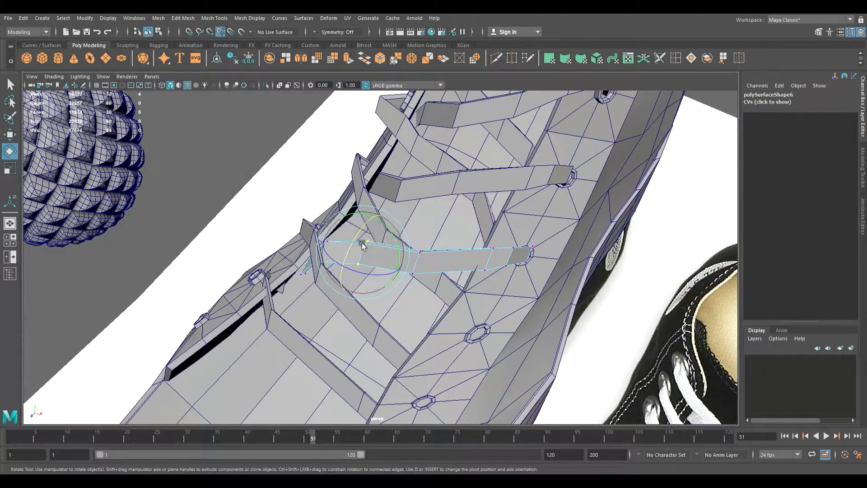
pyautogui.keyDown('alt'); pyautogui.moveTo(434, 311); pyautogui.dragTo(471, 293); pyautogui.keyUp('alt')
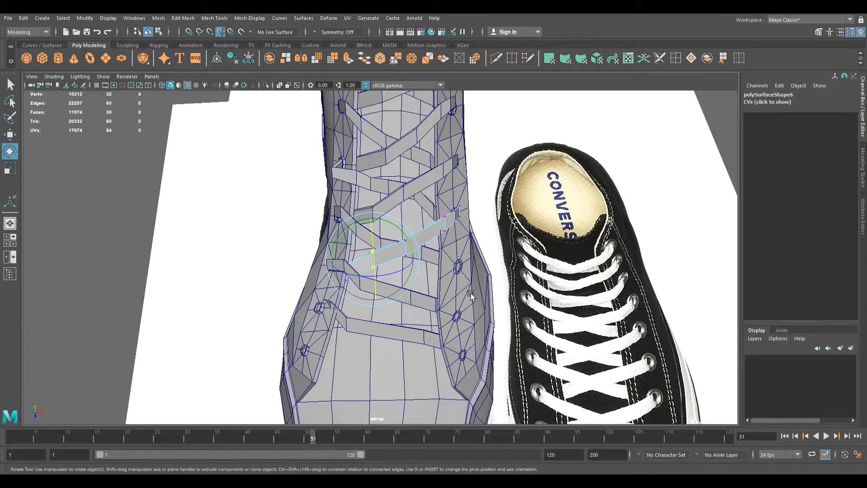
# Step: Select the twelve vertices at the eyelet end of the lowest lace strip and shift them with the Move tool
pyautogui.keyDown('alt'); pyautogui.moveTo(288, 331); pyautogui.dragTo(355, 326, button='right'); pyautogui.keyUp('alt')
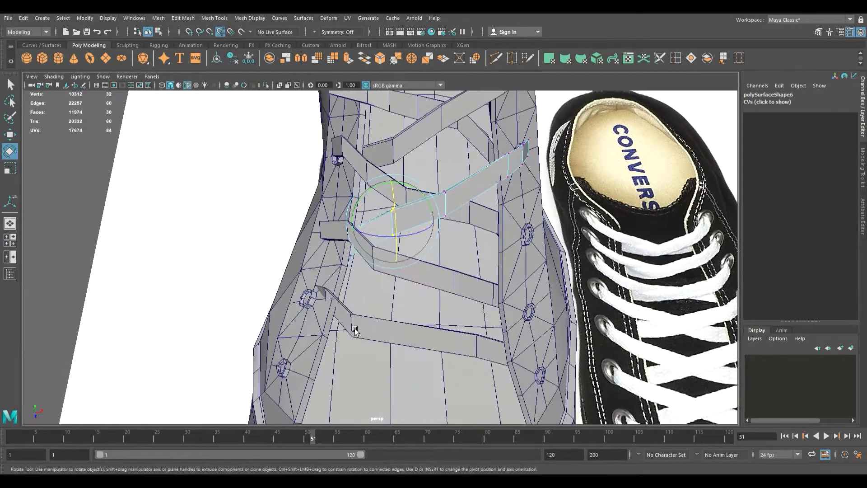
pyautogui.click(355, 326)
pyautogui.keyDown('alt'); pyautogui.moveTo(354, 326); pyautogui.dragTo(272, 271); pyautogui.keyUp('alt')
pyautogui.press('F9')
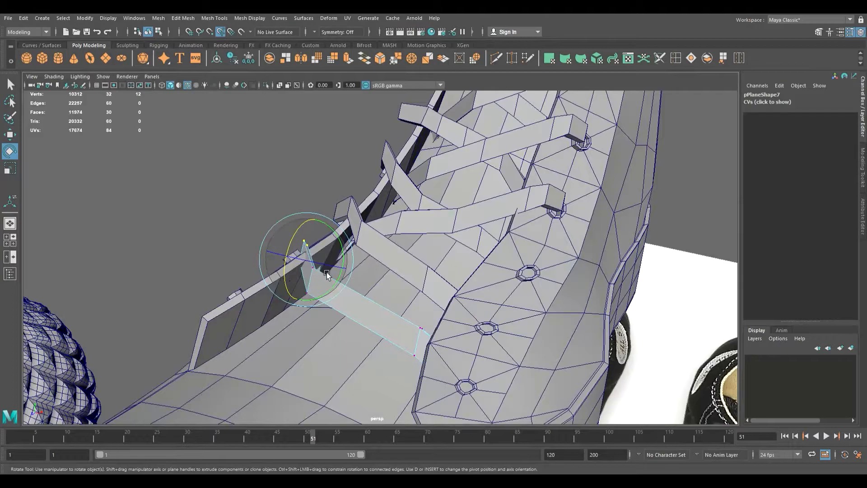
pyautogui.moveTo(310, 227); pyautogui.dragTo(371, 289)
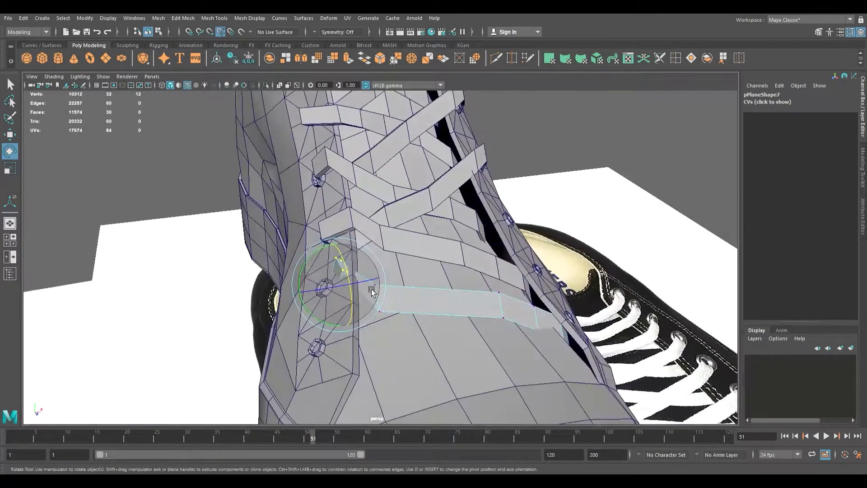
pyautogui.press('a')
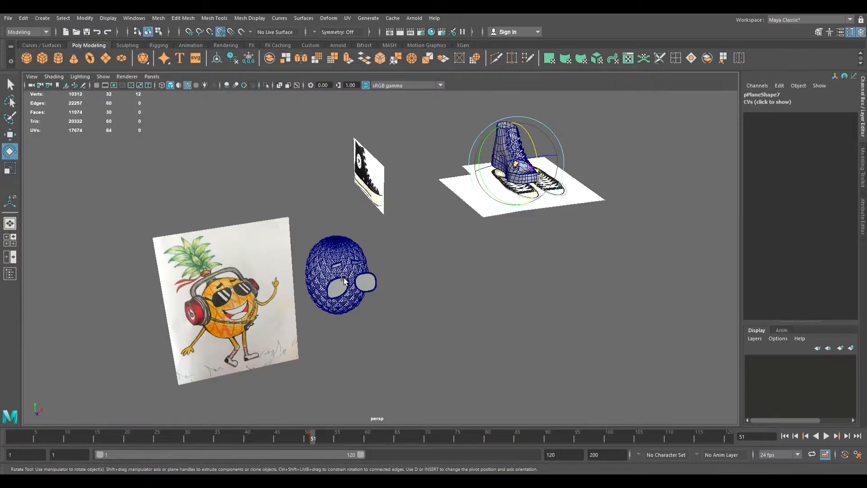
pyautogui.keyDown('alt'); pyautogui.moveTo(397, 252); pyautogui.dragTo(225, 325, button='middle'); pyautogui.keyUp('alt')
pyautogui.scroll(10, 224, 324)
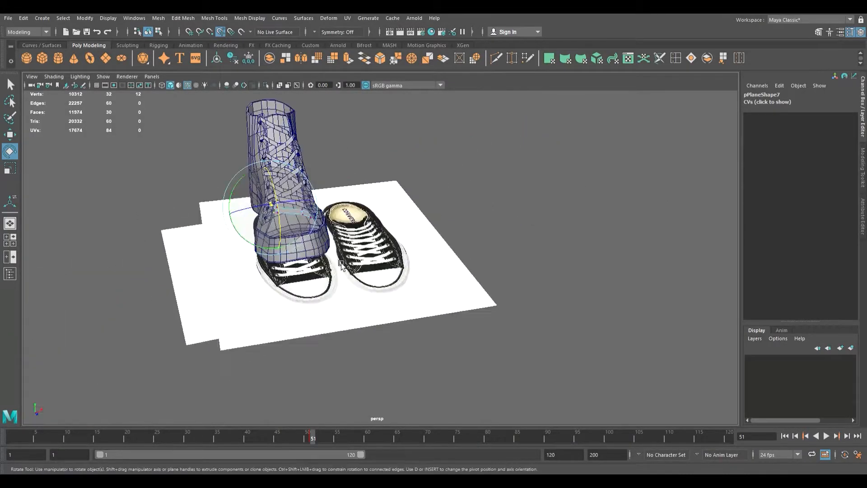
pyautogui.keyDown('alt'); pyautogui.moveTo(312, 244); pyautogui.dragTo(456, 352, button='middle'); pyautogui.keyUp('alt')
pyautogui.keyDown('alt'); pyautogui.moveTo(456, 351); pyautogui.dragTo(332, 321); pyautogui.keyUp('alt')
pyautogui.keyDown('alt'); pyautogui.moveTo(332, 321); pyautogui.dragTo(408, 321, button='right'); pyautogui.keyUp('alt')
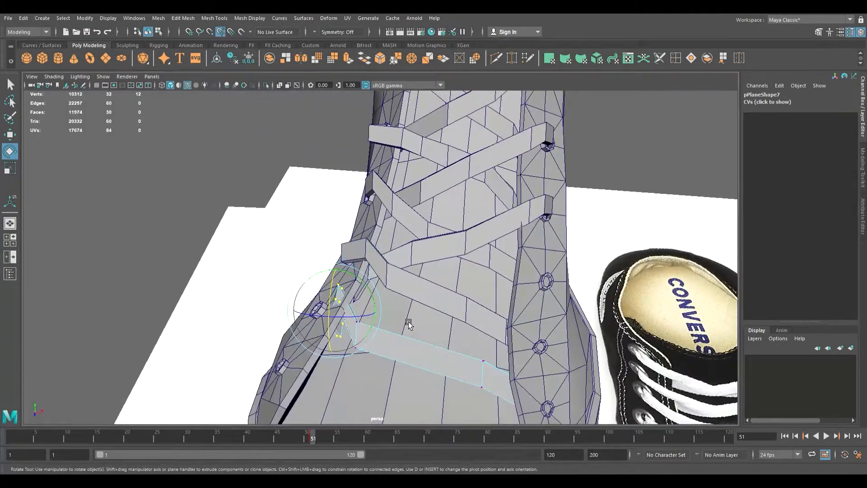
pyautogui.press('w')
pyautogui.moveTo(345, 313); pyautogui.dragTo(402, 298)
# Step: Reposition the lowest strip's selected end vertices so the end sits over the second eyelet from the toe
pyautogui.keyDown('alt'); pyautogui.moveTo(401, 298); pyautogui.dragTo(297, 316, button='middle'); pyautogui.keyUp('alt')
pyautogui.moveTo(381, 222); pyautogui.dragTo(327, 304)
pyautogui.keyDown('alt'); pyautogui.moveTo(347, 356); pyautogui.dragTo(456, 308); pyautogui.keyUp('alt')
pyautogui.keyDown('alt'); pyautogui.moveTo(456, 308); pyautogui.dragTo(324, 320, button='middle'); pyautogui.keyUp('alt')
pyautogui.keyDown('alt'); pyautogui.moveTo(324, 320); pyautogui.dragTo(308, 334); pyautogui.keyUp('alt')
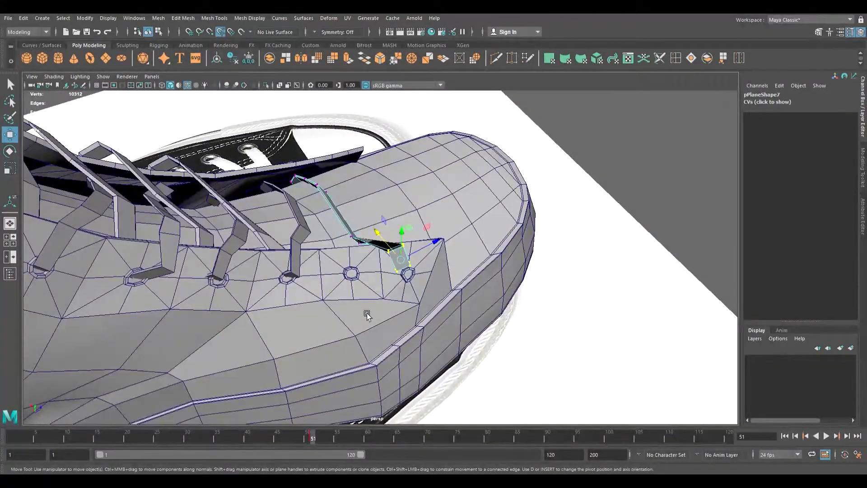
pyautogui.moveTo(426, 255); pyautogui.dragTo(381, 258)
pyautogui.keyDown('alt'); pyautogui.moveTo(353, 319); pyautogui.dragTo(272, 293); pyautogui.keyUp('alt')
pyautogui.keyDown('alt'); pyautogui.moveTo(272, 291); pyautogui.dragTo(435, 295, button='right'); pyautogui.keyUp('alt')
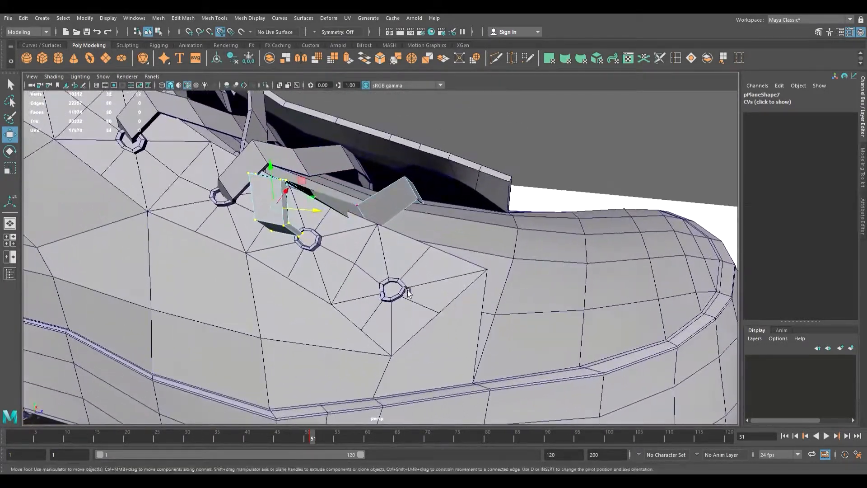
# Step: Fit the lowest strip's end into the eyelet, then select the four vertices at its inner bend and rotate them
pyautogui.press('d')
pyautogui.moveTo(279, 208); pyautogui.dragTo(366, 309)
pyautogui.press('d')
pyautogui.moveTo(344, 212); pyautogui.dragTo(396, 224)
pyautogui.press('d')
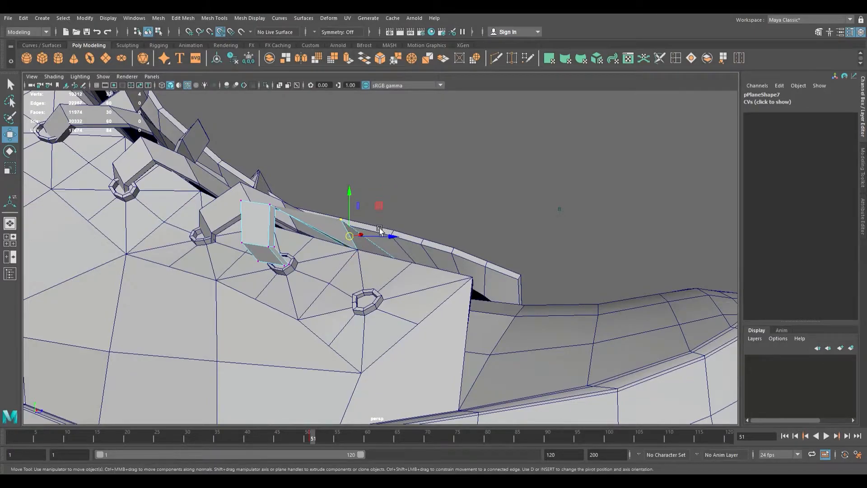
pyautogui.keyDown('alt'); pyautogui.moveTo(375, 231); pyautogui.dragTo(347, 262); pyautogui.keyUp('alt')
pyautogui.press('r')
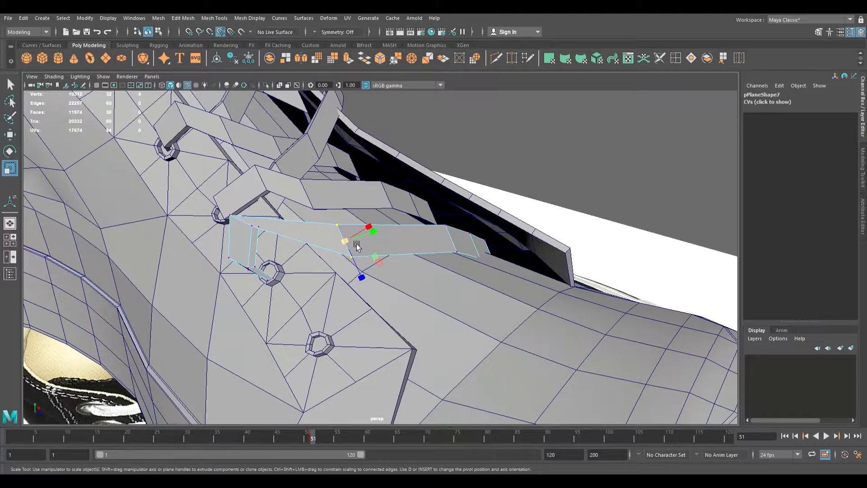
pyautogui.press('e')
pyautogui.moveTo(374, 225); pyautogui.dragTo(373, 247)
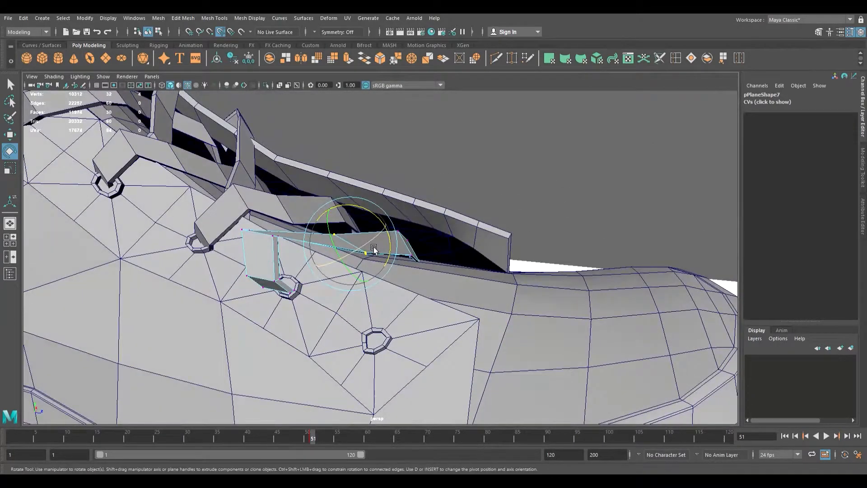
# Step: Move the four vertices at the lowest strip's inner bend in Y to clear the edge of the eyelet flap
pyautogui.press('w')
pyautogui.moveTo(357, 225); pyautogui.dragTo(357, 205)
pyautogui.scroll(4, 335, 251)
pyautogui.keyDown('alt'); pyautogui.moveTo(333, 248); pyautogui.dragTo(321, 234); pyautogui.keyUp('alt')
pyautogui.scroll(2, 245, 202)
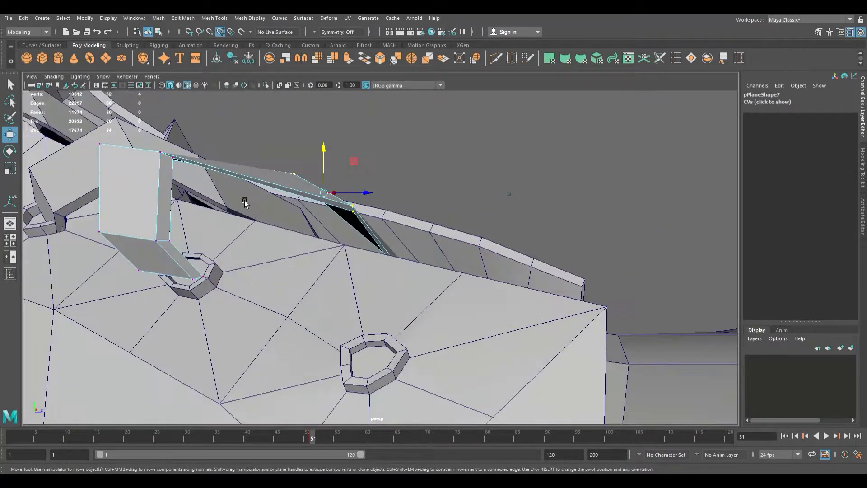
pyautogui.keyDown('alt'); pyautogui.moveTo(209, 181); pyautogui.dragTo(333, 311); pyautogui.keyUp('alt')
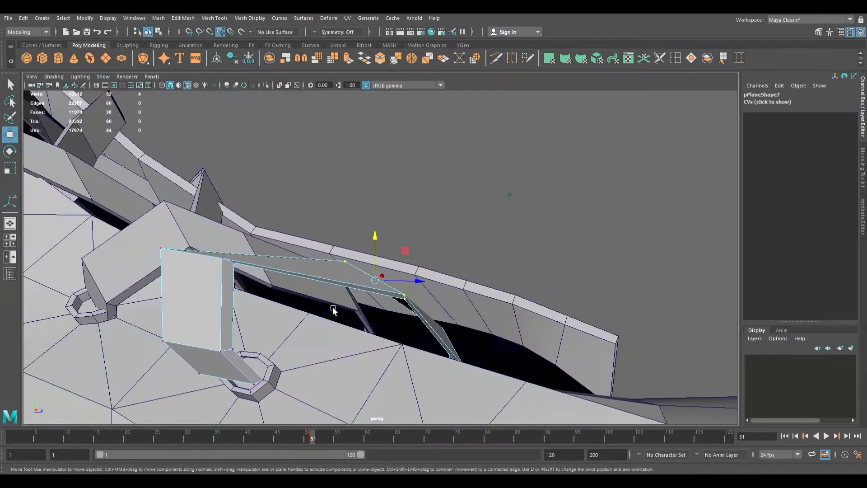
# Step: Undo the last vertex adjustment and reposition the upper pair of vertices at the lowest strip's inner bend
pyautogui.keyDown('alt'); pyautogui.moveTo(243, 267); pyautogui.dragTo(289, 272); pyautogui.keyUp('alt')
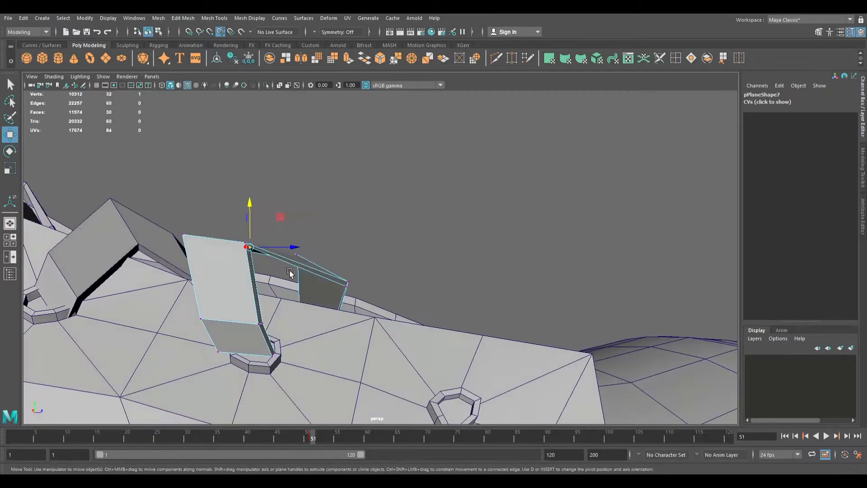
pyautogui.keyDown('alt'); pyautogui.moveTo(261, 214); pyautogui.dragTo(266, 280); pyautogui.keyUp('alt')
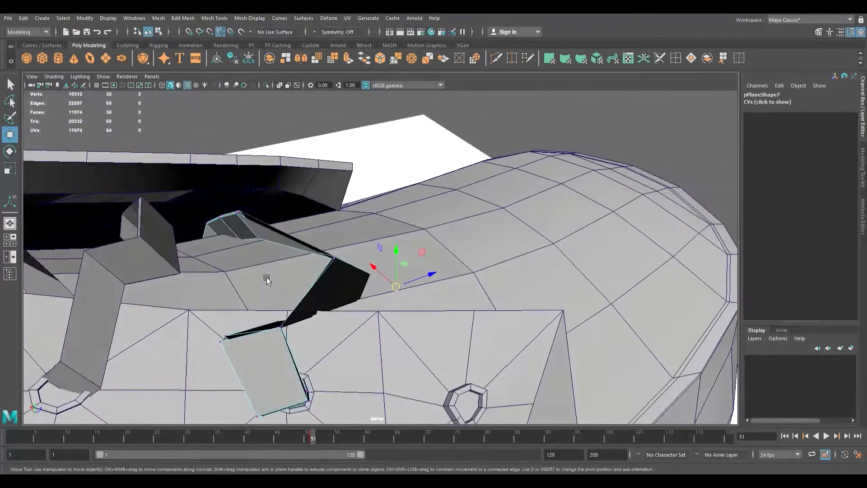
pyautogui.hotkey('ctrl', 'z')
pyautogui.keyDown('alt'); pyautogui.moveTo(325, 284); pyautogui.dragTo(199, 290); pyautogui.keyUp('alt')
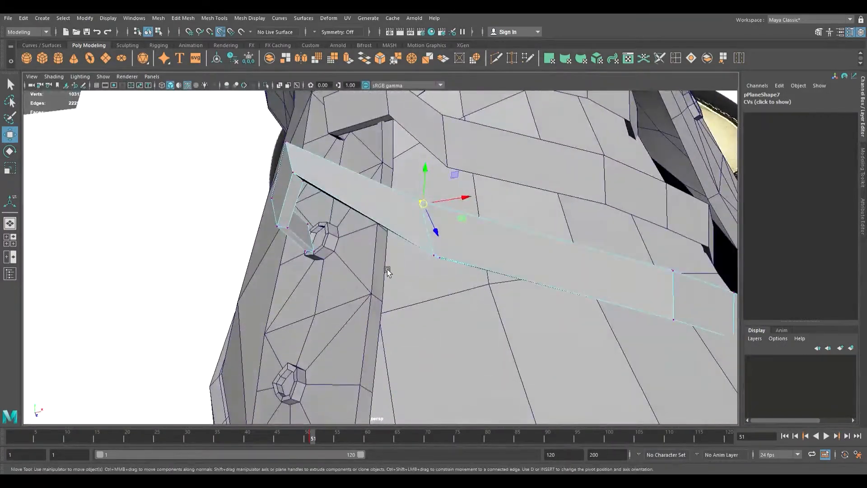
pyautogui.keyDown('alt'); pyautogui.moveTo(387, 271); pyautogui.dragTo(295, 312); pyautogui.keyUp('alt')
pyautogui.moveTo(348, 247); pyautogui.dragTo(340, 264)
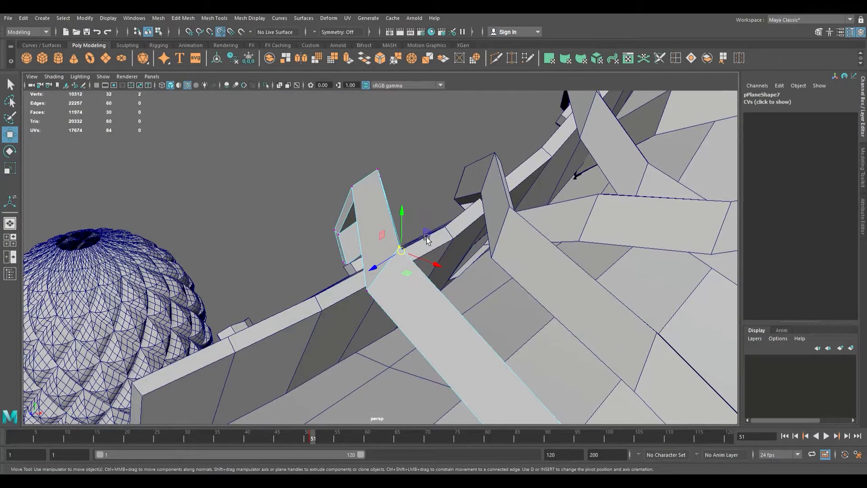
pyautogui.moveTo(398, 255); pyautogui.dragTo(411, 255)
# Step: Select the four vertices at the lowest strip's corner above the eyelet and move them up and inward
pyautogui.moveTo(379, 341); pyautogui.dragTo(355, 285)
pyautogui.moveTo(290, 317); pyautogui.dragTo(291, 317)
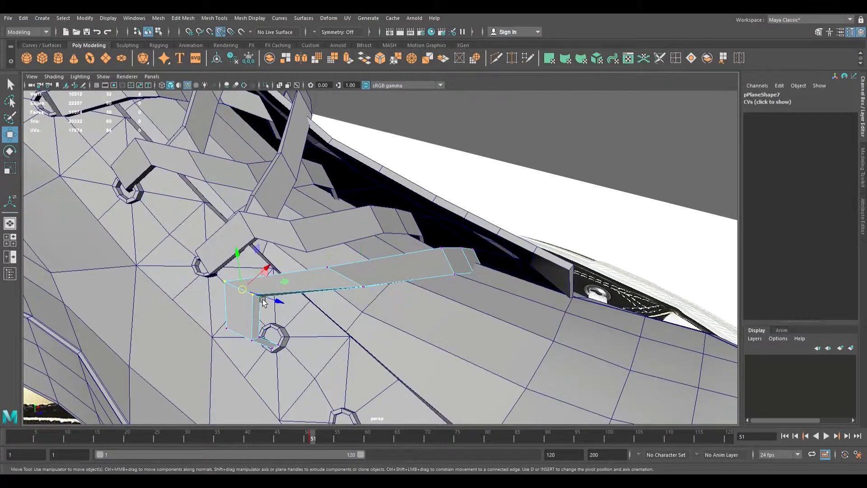
pyautogui.moveTo(267, 277); pyautogui.dragTo(283, 272)
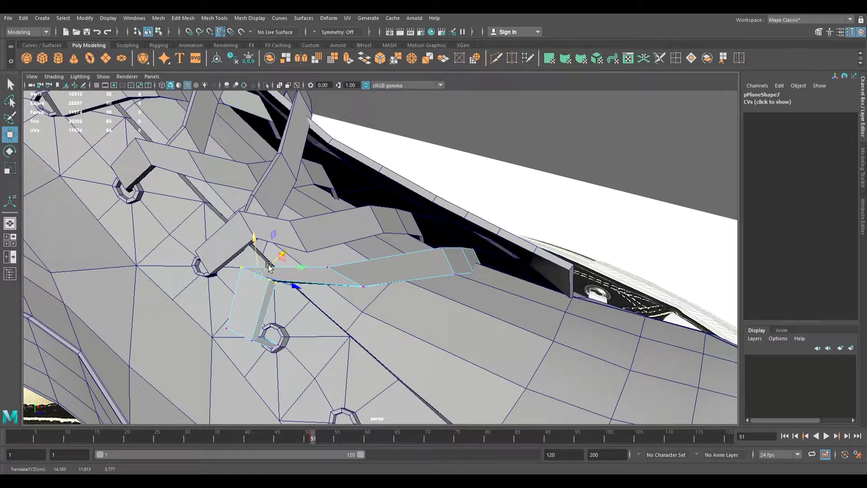
pyautogui.keyDown('alt'); pyautogui.moveTo(319, 296); pyautogui.dragTo(288, 279); pyautogui.keyUp('alt')
pyautogui.scroll(5, 278, 280)
pyautogui.keyDown('alt'); pyautogui.moveTo(278, 280); pyautogui.dragTo(410, 252, button='middle'); pyautogui.keyUp('alt')
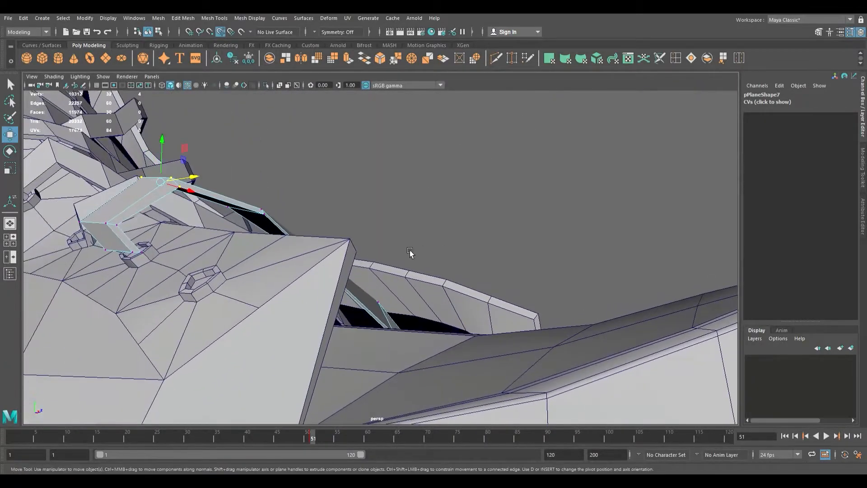
# Step: Select the vertex pair near the lowest strip's far end and adjust its height in Y
pyautogui.keyDown('alt'); pyautogui.moveTo(381, 256); pyautogui.dragTo(337, 288); pyautogui.keyUp('alt')
pyautogui.keyDown('alt'); pyautogui.moveTo(364, 347); pyautogui.dragTo(460, 356); pyautogui.keyUp('alt')
pyautogui.moveTo(419, 332); pyautogui.dragTo(417, 356)
pyautogui.keyDown('alt'); pyautogui.moveTo(420, 355); pyautogui.dragTo(435, 352); pyautogui.keyUp('alt')
pyautogui.keyDown('alt'); pyautogui.moveTo(435, 352); pyautogui.dragTo(400, 273, button='middle'); pyautogui.keyUp('alt')
pyautogui.keyDown('alt'); pyautogui.moveTo(384, 298); pyautogui.dragTo(402, 292); pyautogui.keyUp('alt')
pyautogui.moveTo(393, 261); pyautogui.dragTo(399, 257)
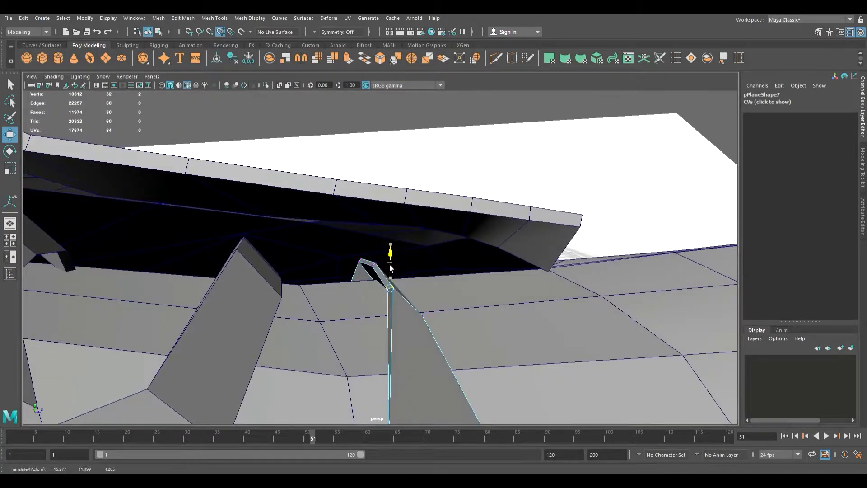
# Step: Reposition the remaining vertex pairs at the lowest strip's far end so it tucks beneath the opposite eyelet flap
pyautogui.moveTo(407, 290); pyautogui.dragTo(361, 290)
pyautogui.moveTo(347, 244); pyautogui.dragTo(351, 306)
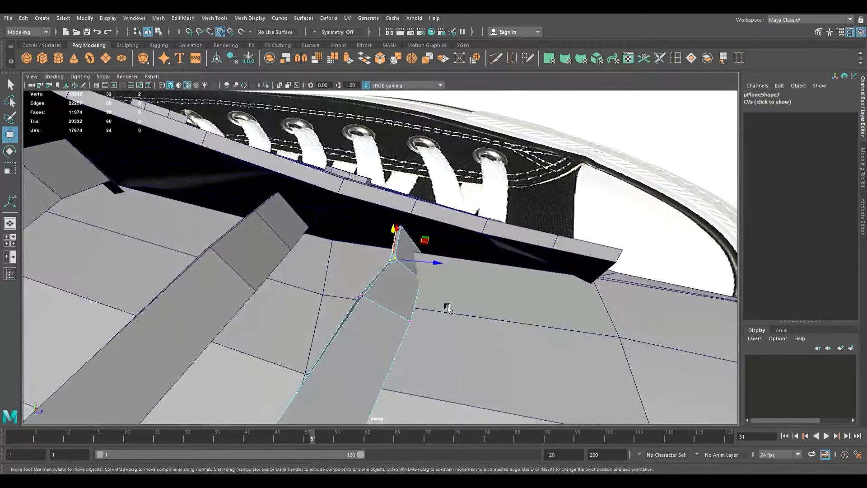
pyautogui.moveTo(410, 268); pyautogui.dragTo(441, 255)
pyautogui.moveTo(363, 253); pyautogui.dragTo(283, 266)
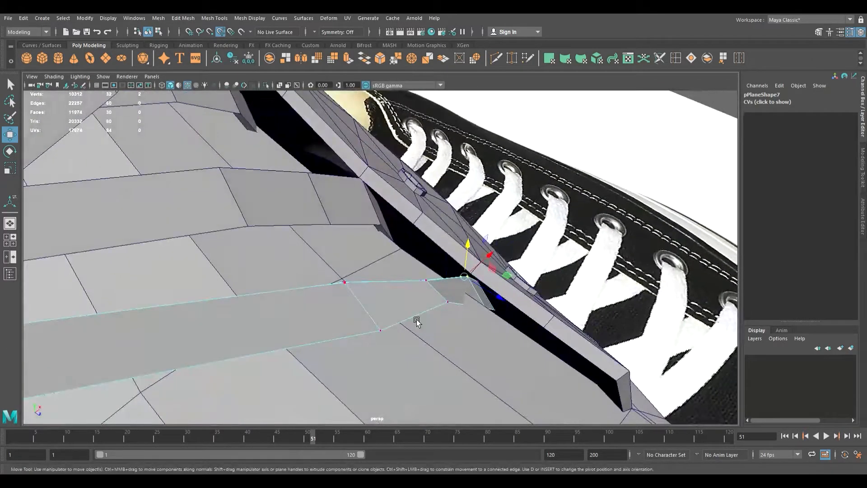
pyautogui.moveTo(475, 299); pyautogui.dragTo(431, 293)
pyautogui.moveTo(460, 290); pyautogui.dragTo(458, 283, button='middle')
pyautogui.keyDown('alt'); pyautogui.moveTo(458, 274); pyautogui.dragTo(324, 283); pyautogui.keyUp('alt')
pyautogui.scroll(-5, 360, 285)
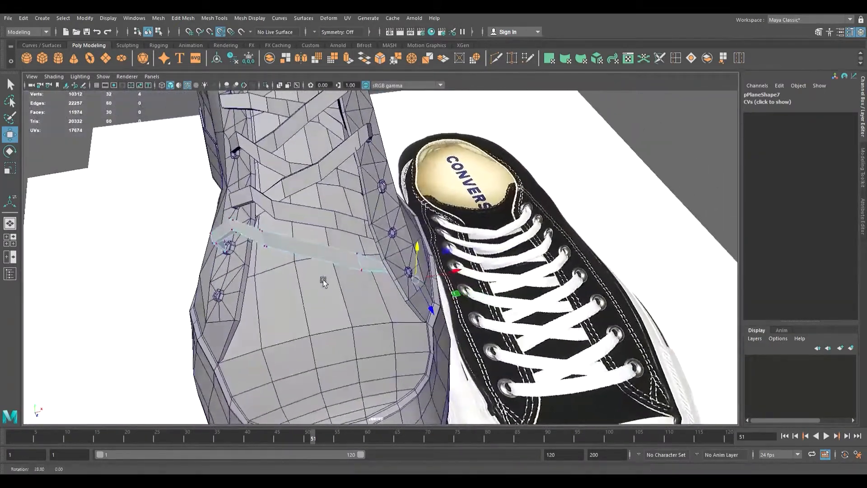
# Step: Select the four vertices at the lowest strip's eyelet tip and adjust their height in Y
pyautogui.keyDown('alt'); pyautogui.moveTo(361, 294); pyautogui.dragTo(391, 301, button='middle'); pyautogui.keyUp('alt')
pyautogui.keyDown('alt'); pyautogui.moveTo(311, 307); pyautogui.dragTo(380, 259); pyautogui.keyUp('alt')
pyautogui.scroll(3, 343, 272)
pyautogui.moveTo(318, 225); pyautogui.dragTo(335, 255)
pyautogui.moveTo(315, 253); pyautogui.dragTo(322, 271)
pyautogui.moveTo(300, 231); pyautogui.dragTo(319, 243)
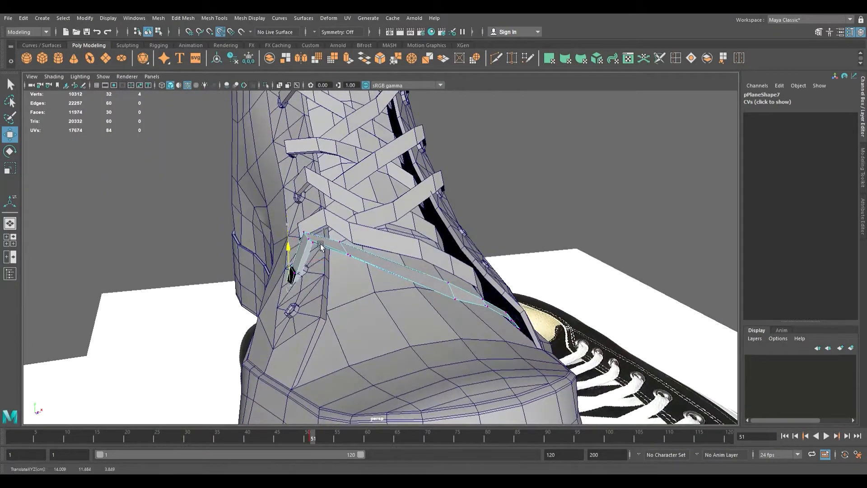
# Step: Select the eight vertices along the lowest strip's two bends beside the eyelet and lower them toward the boot surface
pyautogui.moveTo(285, 204); pyautogui.dragTo(385, 237)
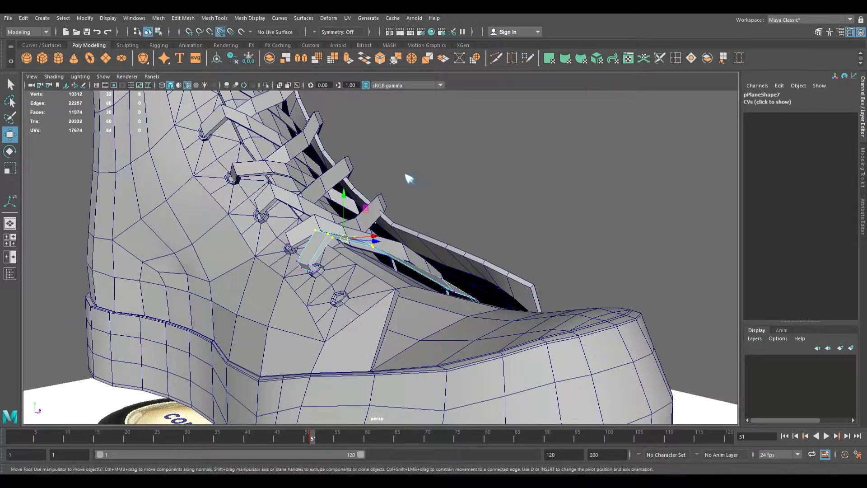
pyautogui.keyDown('alt'); pyautogui.moveTo(379, 163); pyautogui.dragTo(353, 218); pyautogui.keyUp('alt')
pyautogui.moveTo(356, 253); pyautogui.dragTo(300, 268)
pyautogui.moveTo(299, 236); pyautogui.dragTo(506, 257)
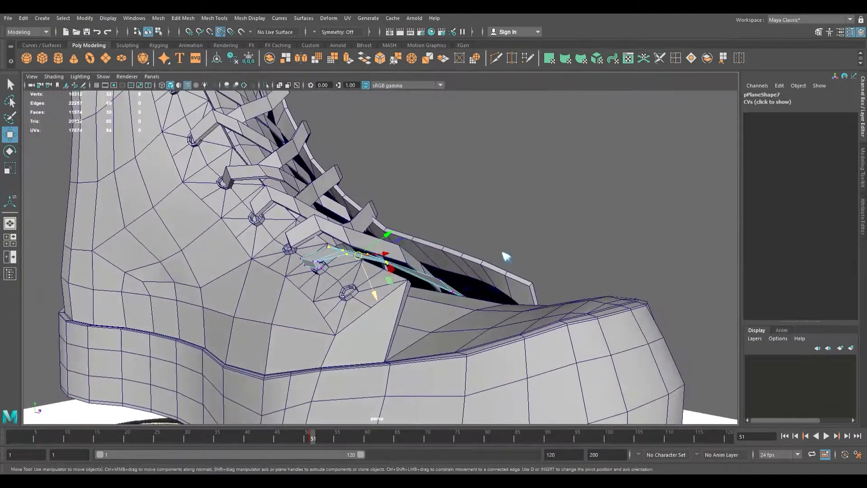
pyautogui.keyDown('alt'); pyautogui.moveTo(379, 196); pyautogui.dragTo(333, 265); pyautogui.keyUp('alt')
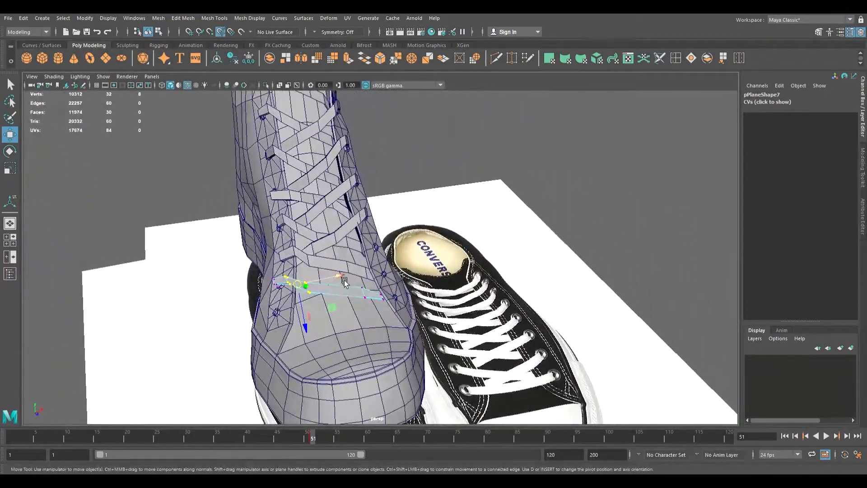
pyautogui.keyDown('alt'); pyautogui.moveTo(355, 283); pyautogui.dragTo(415, 217, button='right'); pyautogui.keyUp('alt')
pyautogui.keyDown('alt'); pyautogui.moveTo(415, 218); pyautogui.dragTo(363, 232); pyautogui.keyUp('alt')
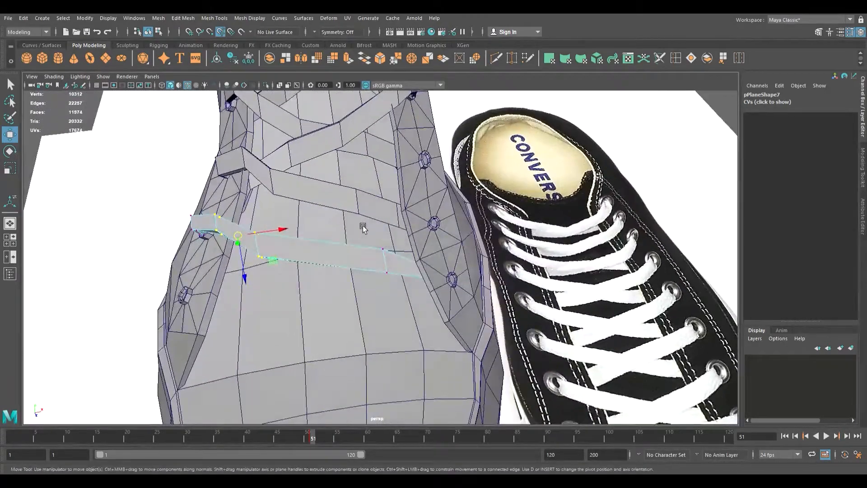
# Step: Duplicate a lace strip and move the copy up toward the boot's top eyelets
pyautogui.click(348, 130)
pyautogui.keyDown('alt'); pyautogui.moveTo(397, 147); pyautogui.dragTo(372, 167); pyautogui.keyUp('alt')
pyautogui.scroll(-3, 422, 191)
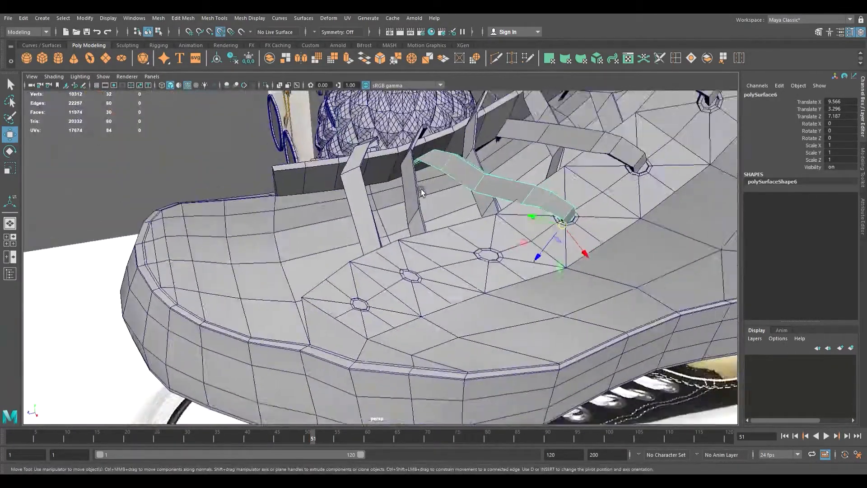
pyautogui.keyDown('alt'); pyautogui.moveTo(405, 191); pyautogui.dragTo(356, 202, button='middle'); pyautogui.keyUp('alt')
pyautogui.keyDown('alt'); pyautogui.moveTo(357, 202); pyautogui.dragTo(368, 152); pyautogui.keyUp('alt')
pyautogui.click(370, 254)
pyautogui.hotkey('ctrl', 'd')
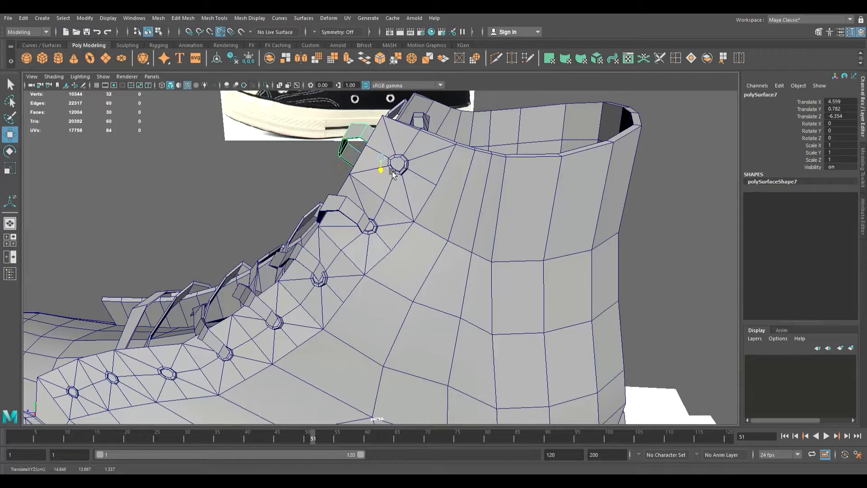
# Step: Select the far-end vertices of the duplicated strip that pass through the eyelet flap and pull them inward over the tongue
pyautogui.keyDown('alt'); pyautogui.moveTo(397, 209); pyautogui.dragTo(426, 208); pyautogui.keyUp('alt')
pyautogui.scroll(5, 268, 242)
pyautogui.keyDown('alt'); pyautogui.moveTo(268, 242); pyautogui.dragTo(370, 260, button='middle'); pyautogui.keyUp('alt')
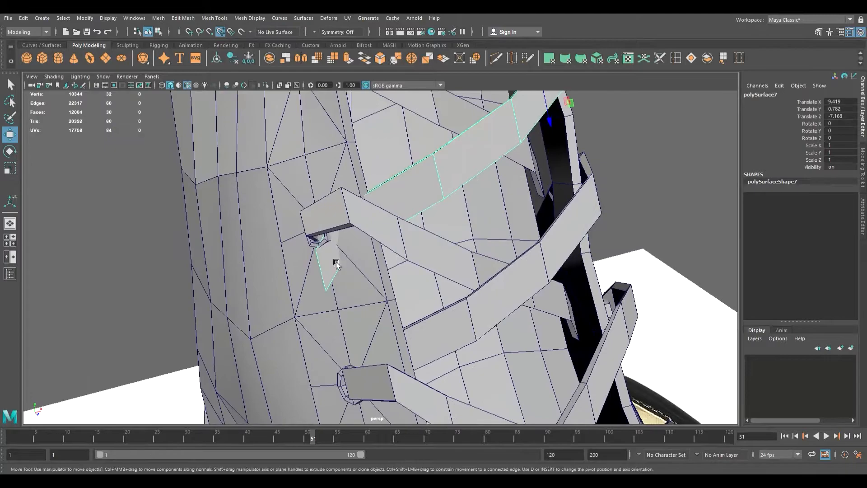
pyautogui.moveTo(286, 238); pyautogui.dragTo(282, 237, button='right')
pyautogui.moveTo(311, 249); pyautogui.dragTo(362, 315)
pyautogui.keyDown('alt'); pyautogui.moveTo(362, 289); pyautogui.dragTo(286, 185); pyautogui.keyUp('alt')
pyautogui.moveTo(330, 242); pyautogui.dragTo(336, 259)
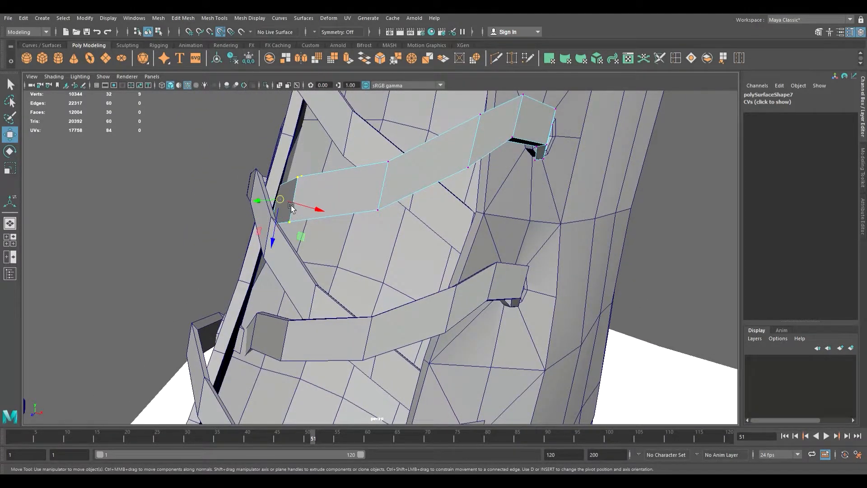
# Step: Select the vertices at the top duplicated strip's inner bends and reposition them across the tongue
pyautogui.keyDown('alt'); pyautogui.moveTo(295, 215); pyautogui.dragTo(331, 198); pyautogui.keyUp('alt')
pyautogui.moveTo(331, 203); pyautogui.dragTo(324, 274)
pyautogui.moveTo(257, 251); pyautogui.dragTo(272, 244)
pyautogui.moveTo(343, 251)
pyautogui.keyDown('alt'); pyautogui.mouseDown()
pyautogui.moveTo(484, 266)
pyautogui.moveTo(373, 333)
pyautogui.moveTo(410, 328)
pyautogui.moveTo(422, 321)
pyautogui.moveTo(286, 304)
pyautogui.moveTo(292, 324)
pyautogui.moveTo(358, 294)
pyautogui.moveTo(305, 256)
pyautogui.moveTo(337, 268)
pyautogui.moveTo(334, 261)
pyautogui.mouseUp(); pyautogui.keyUp('alt')
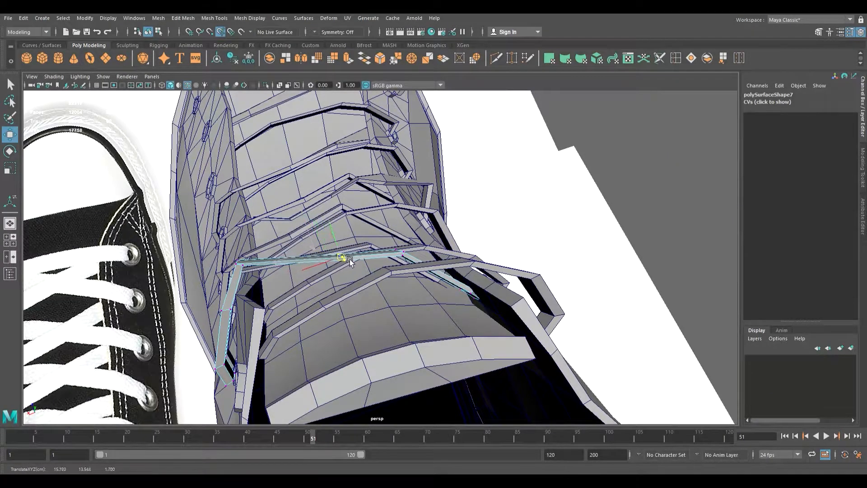
pyautogui.moveTo(223, 249); pyautogui.dragTo(437, 281)
# Step: Select the four vertices at the top strip's middle bend and raise them to even out the strip over the tongue
pyautogui.scroll(3, 434, 276)
pyautogui.keyDown('alt'); pyautogui.moveTo(424, 246); pyautogui.dragTo(392, 306, button='middle'); pyautogui.keyUp('alt')
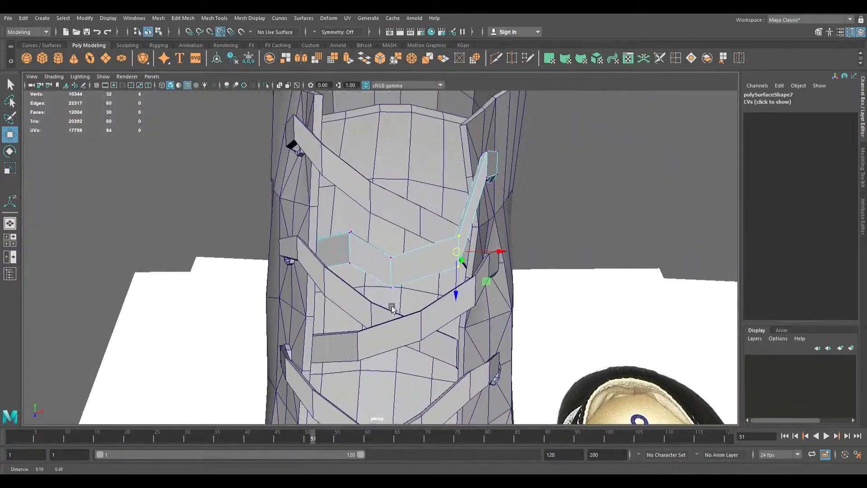
pyautogui.moveTo(404, 294); pyautogui.dragTo(379, 238)
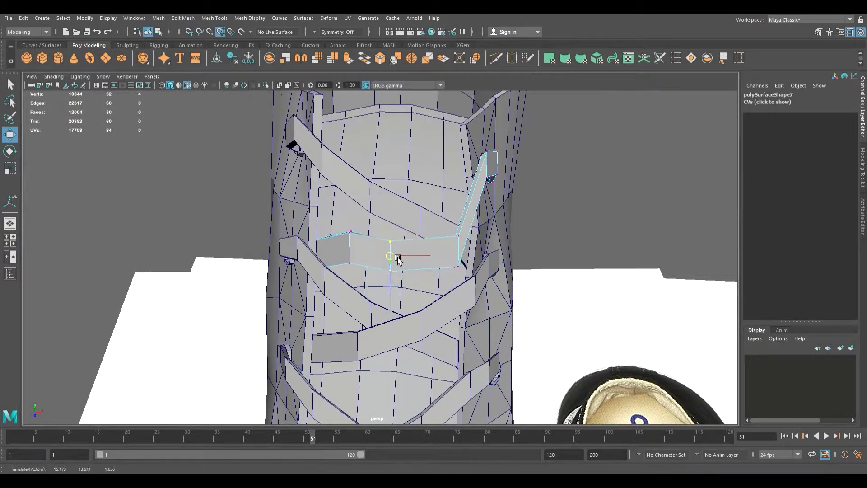
pyautogui.keyDown('alt'); pyautogui.moveTo(398, 275); pyautogui.dragTo(316, 237); pyautogui.keyUp('alt')
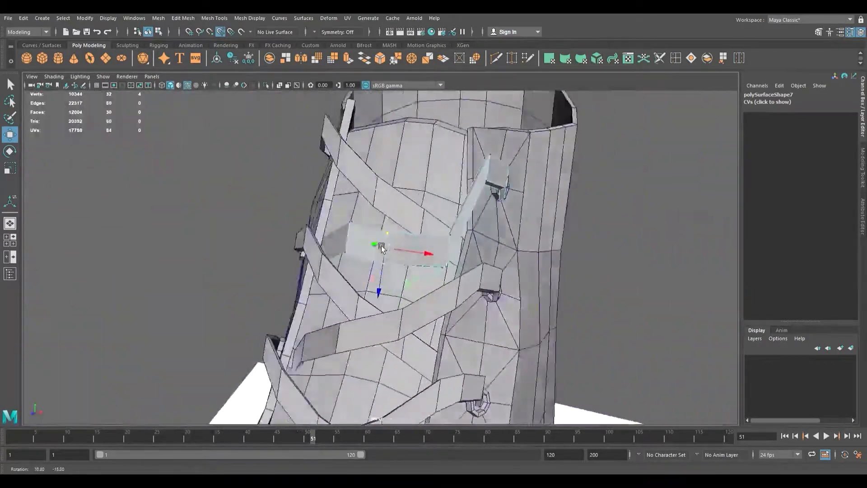
pyautogui.moveTo(395, 253); pyautogui.dragTo(392, 234)
# Step: Raise the top strip's bend beside the eyelet flap and pull its middle bend outward from the boot surface
pyautogui.moveTo(471, 284); pyautogui.dragTo(430, 219)
pyautogui.moveTo(457, 249); pyautogui.dragTo(447, 209)
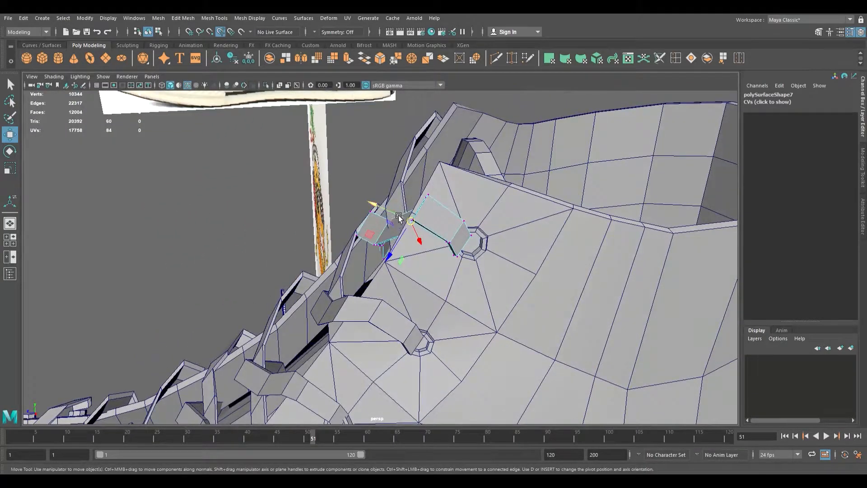
pyautogui.moveTo(398, 218); pyautogui.dragTo(385, 213)
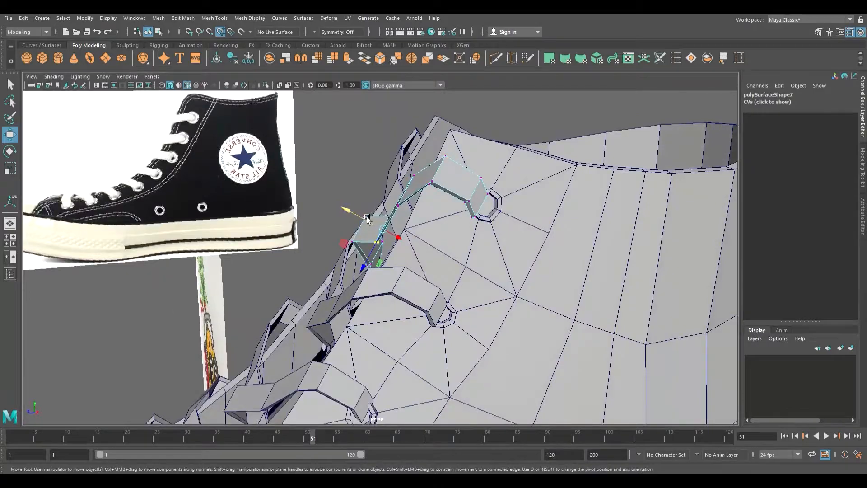
pyautogui.moveTo(366, 216); pyautogui.dragTo(357, 217)
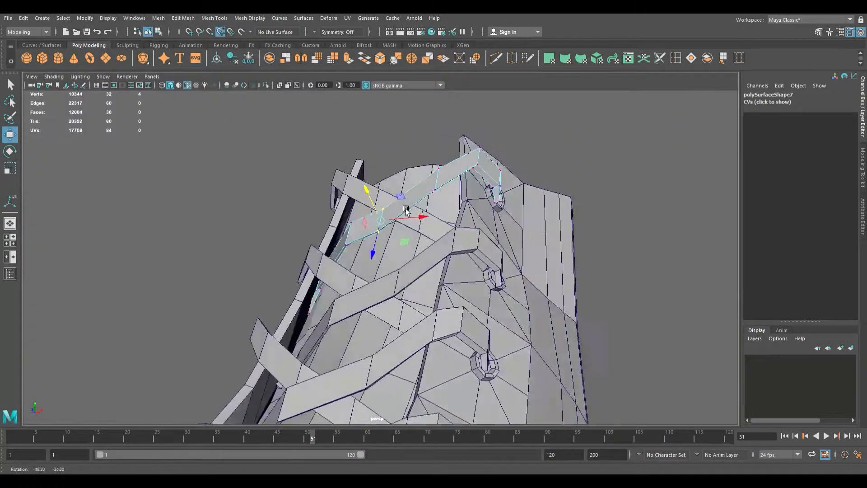
# Step: Select another four bend vertices on the top strip and move them outward so the strip clears the tongue and flap edge
pyautogui.keyDown('alt'); pyautogui.moveTo(433, 198); pyautogui.dragTo(512, 212); pyautogui.keyUp('alt')
pyautogui.moveTo(425, 207); pyautogui.dragTo(444, 299)
pyautogui.moveTo(439, 238); pyautogui.dragTo(309, 223)
pyautogui.keyDown('alt'); pyautogui.moveTo(478, 235); pyautogui.dragTo(366, 196); pyautogui.keyUp('alt')
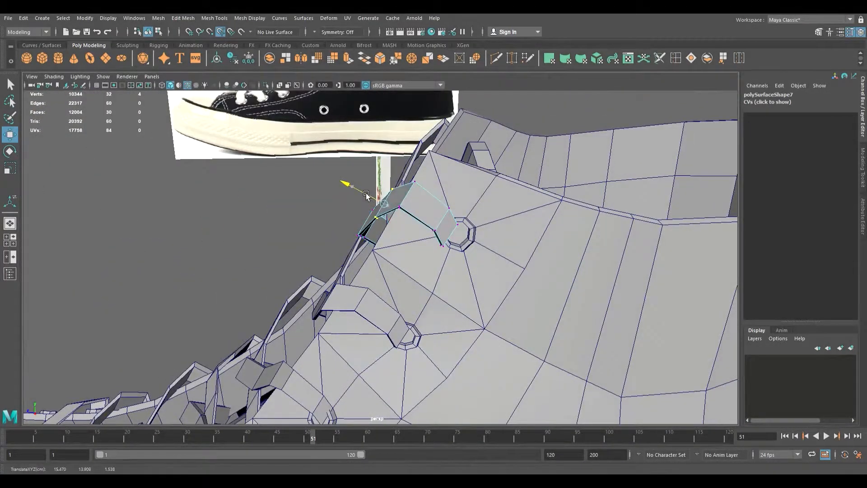
# Step: Duplicate the lowest lace strip on the opposite eyelet row and move the copy down to the next eyelet toward the toe
pyautogui.keyDown('alt'); pyautogui.moveTo(399, 227); pyautogui.dragTo(479, 201); pyautogui.keyUp('alt')
pyautogui.keyDown('alt'); pyautogui.moveTo(480, 201); pyautogui.dragTo(443, 265, button='right'); pyautogui.keyUp('alt')
pyautogui.keyDown('alt'); pyautogui.moveTo(443, 266); pyautogui.dragTo(420, 289); pyautogui.keyUp('alt')
pyautogui.scroll(2, 421, 289)
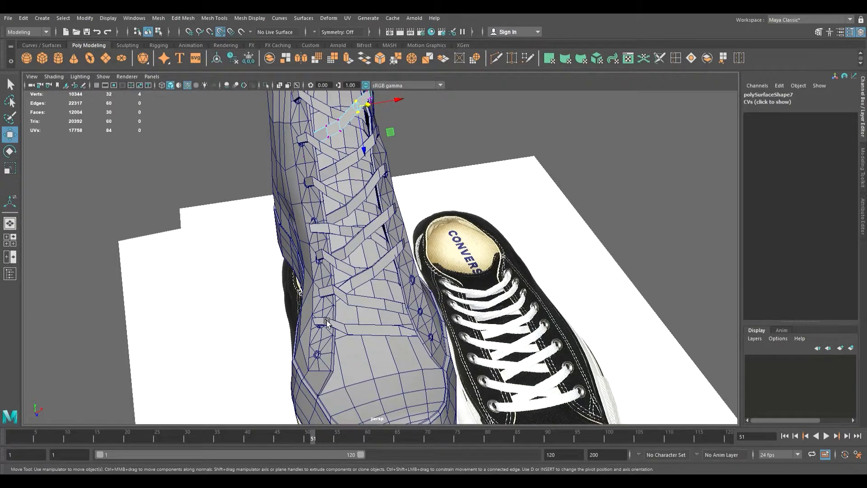
pyautogui.scroll(3, 375, 346)
pyautogui.keyDown('alt'); pyautogui.moveTo(374, 346); pyautogui.dragTo(343, 332); pyautogui.keyUp('alt')
pyautogui.click(347, 268)
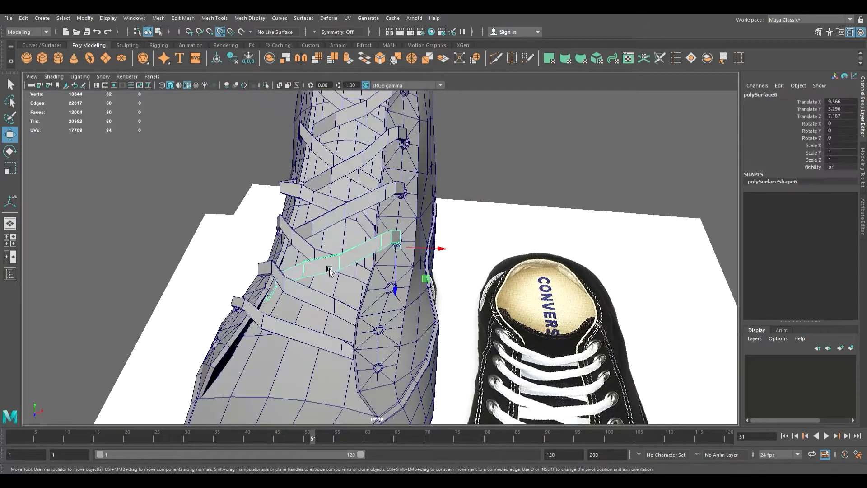
pyautogui.scroll(-5, 371, 268)
pyautogui.keyDown('alt'); pyautogui.moveTo(371, 267); pyautogui.dragTo(327, 270); pyautogui.keyUp('alt')
pyautogui.scroll(5, 326, 270)
pyautogui.keyDown('alt'); pyautogui.moveTo(326, 269); pyautogui.dragTo(394, 269, button='middle'); pyautogui.keyUp('alt')
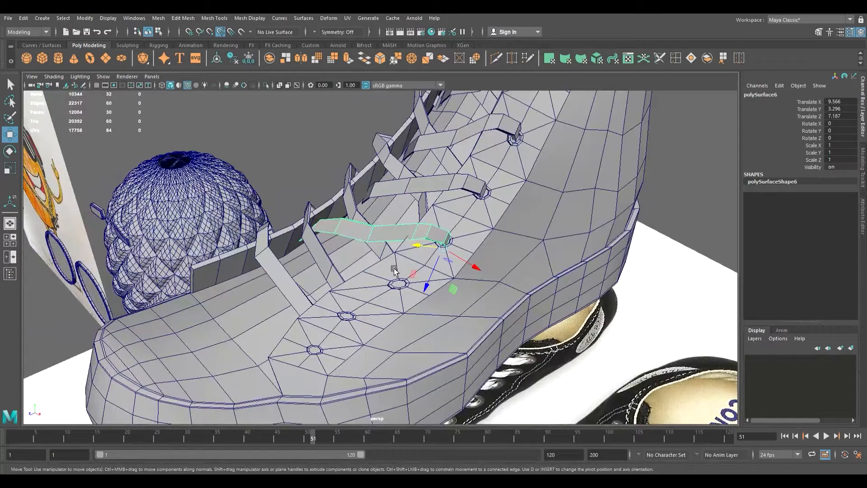
pyautogui.moveTo(444, 255); pyautogui.dragTo(303, 261)
pyautogui.moveTo(314, 231); pyautogui.dragTo(341, 265)
pyautogui.click(450, 303)
pyautogui.click(417, 296)
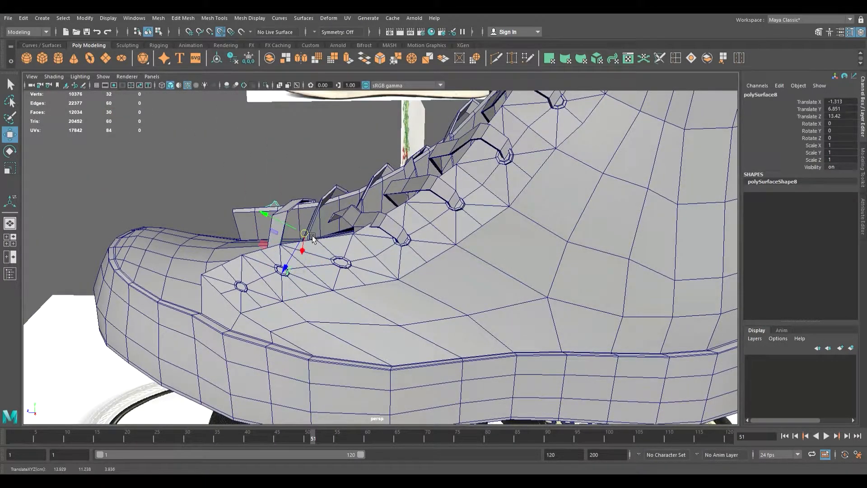
pyautogui.hotkey('ctrl', 'z')
pyautogui.keyDown('alt'); pyautogui.moveTo(334, 286); pyautogui.dragTo(399, 308); pyautogui.keyUp('alt')
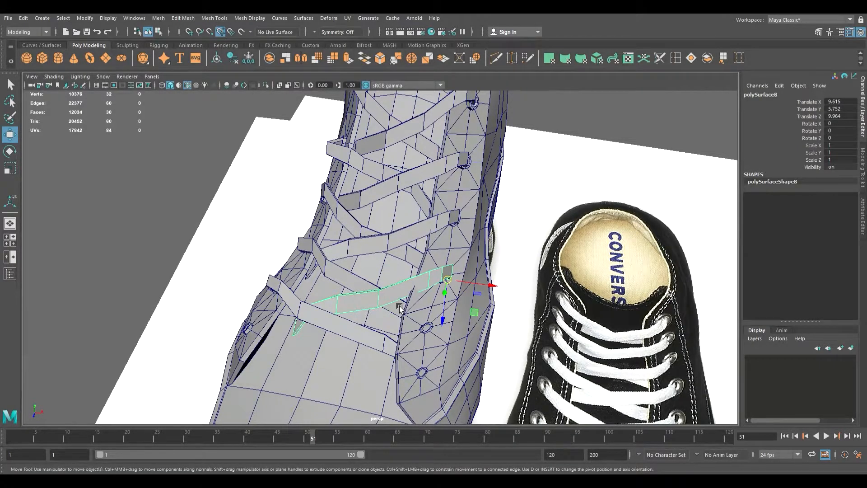
# Step: Select the twelve far-end vertices of the new lower strip and try shifting them across the tongue toward the opposite flap
pyautogui.scroll(-3, 399, 307)
pyautogui.keyDown('alt'); pyautogui.moveTo(399, 308); pyautogui.dragTo(321, 296); pyautogui.keyUp('alt')
pyautogui.scroll(5, 411, 308)
pyautogui.keyDown('alt'); pyautogui.moveTo(338, 302); pyautogui.dragTo(363, 329, button='right'); pyautogui.keyUp('alt')
pyautogui.moveTo(322, 251); pyautogui.dragTo(299, 234)
pyautogui.keyDown('alt'); pyautogui.moveTo(344, 270); pyautogui.dragTo(298, 218); pyautogui.keyUp('alt')
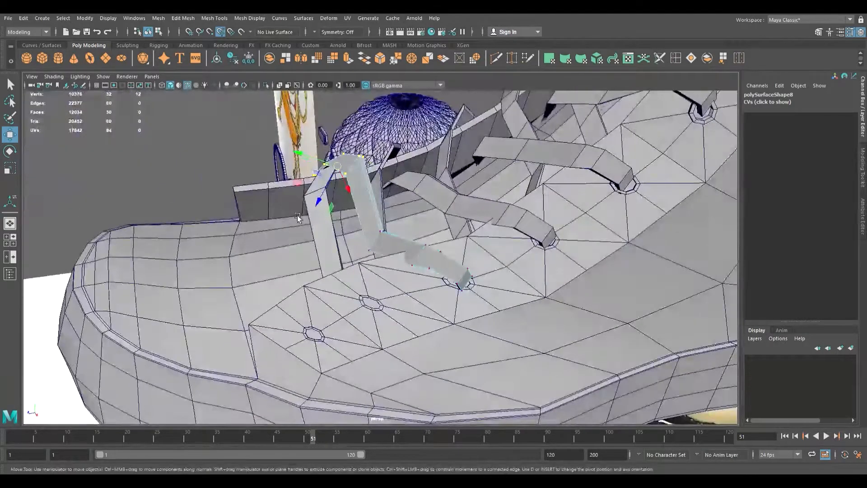
pyautogui.moveTo(344, 171); pyautogui.dragTo(466, 235)
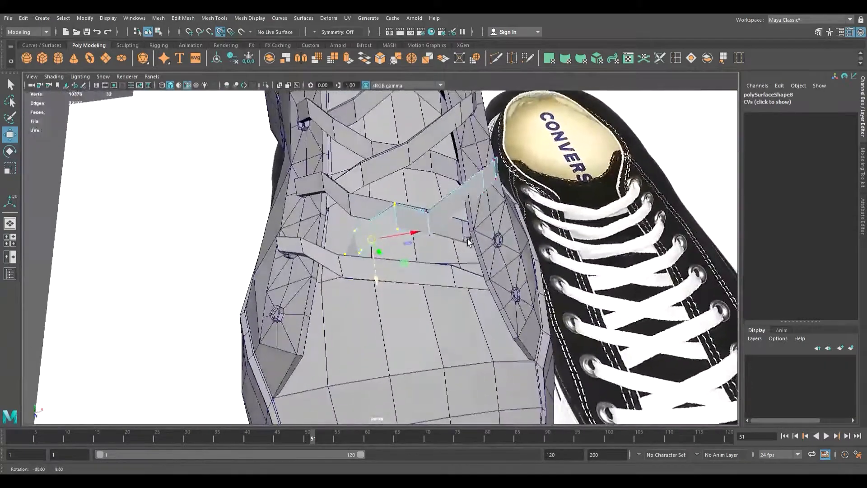
pyautogui.moveTo(378, 247); pyautogui.dragTo(351, 241)
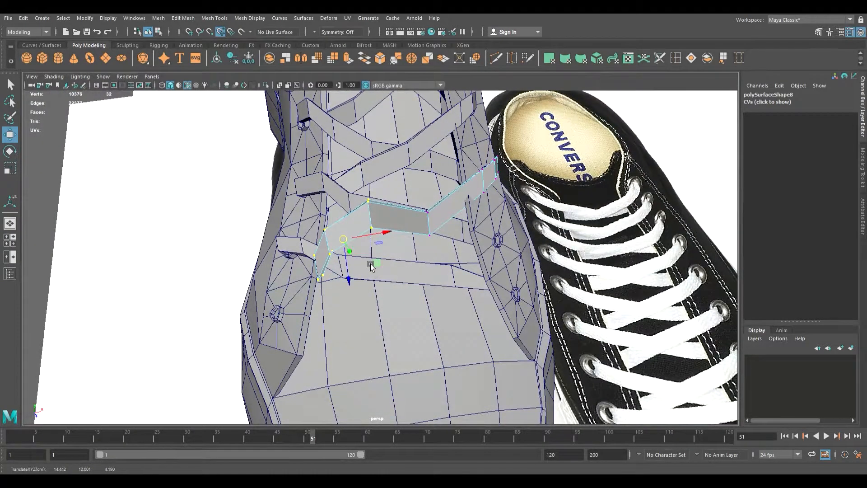
pyautogui.hotkey('ctrl', 'z')
# Step: Reselect the new lower strip's far-end vertices and fit them against the tongue beneath the crossing lace
pyautogui.keyDown('alt'); pyautogui.moveTo(376, 268); pyautogui.dragTo(388, 214); pyautogui.keyUp('alt')
pyautogui.moveTo(353, 181); pyautogui.dragTo(396, 257)
pyautogui.moveTo(399, 260); pyautogui.dragTo(370, 237)
pyautogui.moveTo(349, 211); pyautogui.dragTo(341, 208)
# Step: Select the four vertices at the lower strip's middle bend and move them to straighten the strip across the tongue
pyautogui.keyDown('alt'); pyautogui.moveTo(402, 260); pyautogui.dragTo(456, 246); pyautogui.keyUp('alt')
pyautogui.moveTo(423, 207); pyautogui.dragTo(477, 211)
pyautogui.click(428, 183)
pyautogui.keyDown('alt'); pyautogui.moveTo(428, 183); pyautogui.dragTo(330, 190); pyautogui.keyUp('alt')
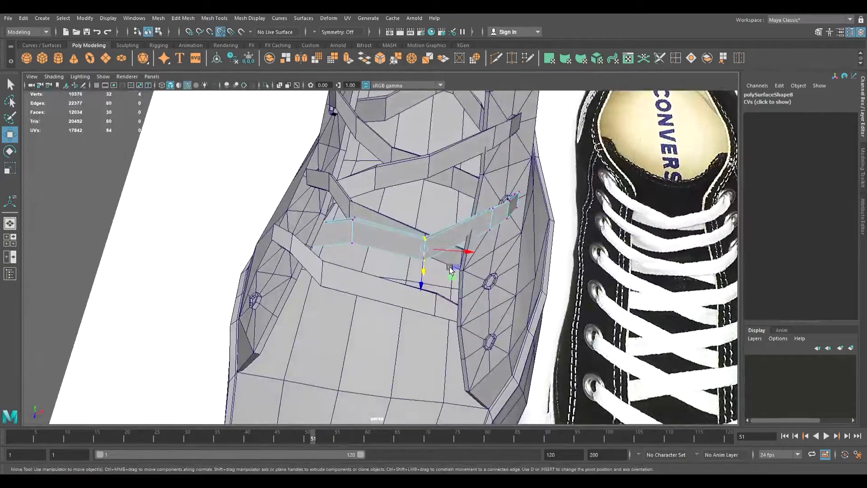
pyautogui.moveTo(435, 257)
pyautogui.mouseDown()
pyautogui.moveTo(431, 233)
pyautogui.moveTo(379, 227)
pyautogui.moveTo(374, 201)
pyautogui.moveTo(447, 260)
pyautogui.mouseUp()
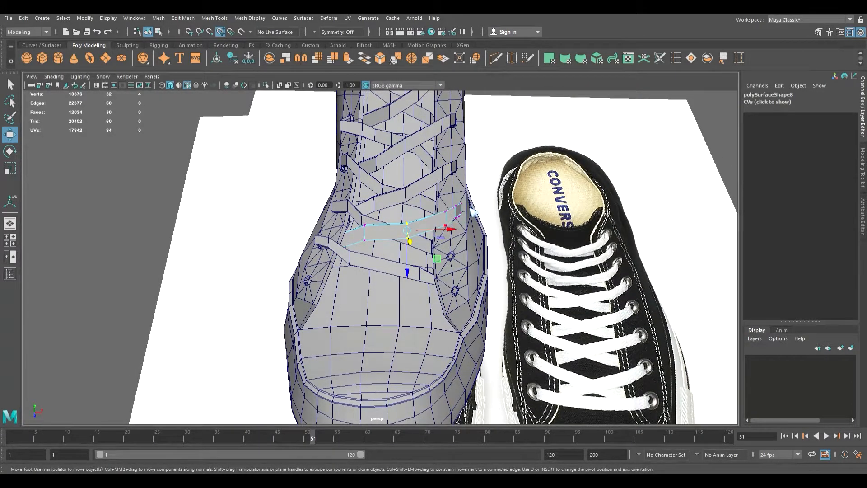
# Step: Duplicate the fitted lower strip and move the copy down to the next free eyelet toward the toe
pyautogui.press('F8')
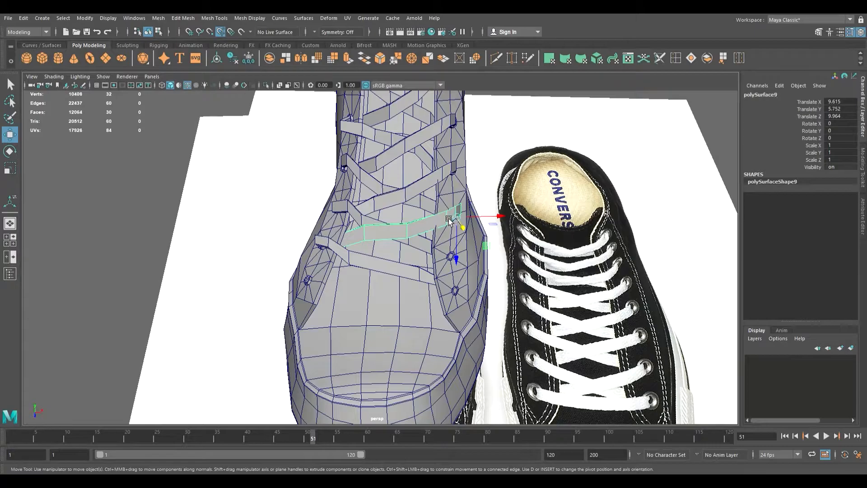
pyautogui.keyDown('alt'); pyautogui.moveTo(448, 221); pyautogui.dragTo(356, 216); pyautogui.keyUp('alt')
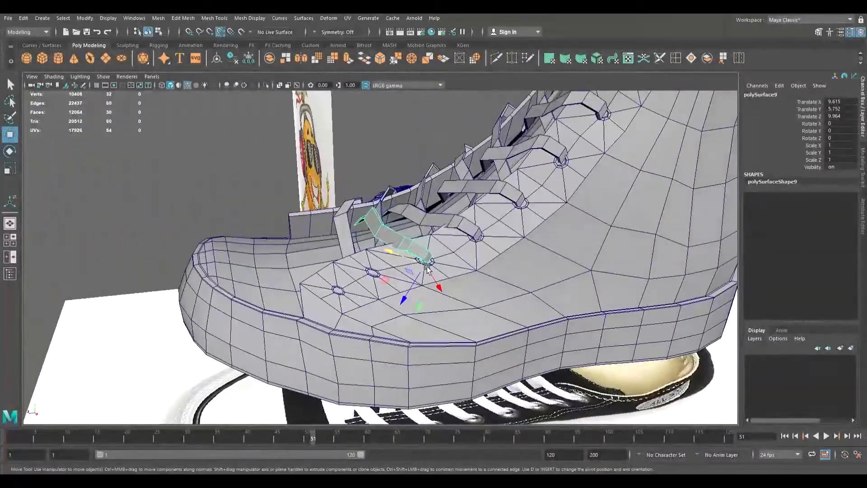
pyautogui.moveTo(430, 266); pyautogui.dragTo(406, 267)
pyautogui.hotkey('ctrl', 'z')
pyautogui.press('q')
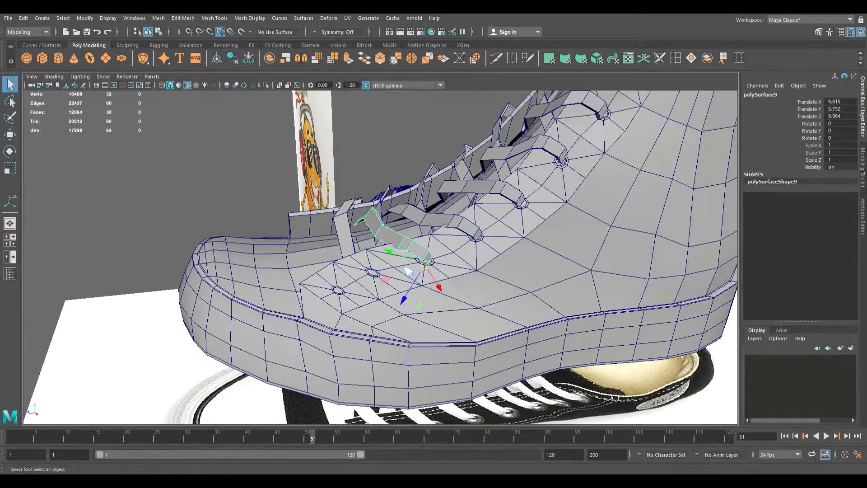
pyautogui.press('w')
pyautogui.keyDown('alt'); pyautogui.moveTo(427, 241); pyautogui.dragTo(365, 303); pyautogui.keyUp('alt')
pyautogui.keyDown('alt'); pyautogui.moveTo(364, 302); pyautogui.dragTo(404, 298, button='right'); pyautogui.keyUp('alt')
pyautogui.keyDown('alt'); pyautogui.moveTo(405, 298); pyautogui.dragTo(410, 261, button='middle'); pyautogui.keyUp('alt')
pyautogui.keyDown('alt'); pyautogui.moveTo(411, 261); pyautogui.dragTo(337, 243); pyautogui.keyUp('alt')
# Step: Switch the newest strip to vertex editing and reposition the four vertices at its far bend over the tongue
pyautogui.moveTo(288, 234); pyautogui.dragTo(285, 235, button='right')
pyautogui.keyDown('alt'); pyautogui.moveTo(327, 285); pyautogui.dragTo(375, 305); pyautogui.keyUp('alt')
pyautogui.moveTo(423, 249); pyautogui.dragTo(400, 259)
pyautogui.keyDown('alt'); pyautogui.moveTo(404, 261); pyautogui.dragTo(233, 293); pyautogui.keyUp('alt')
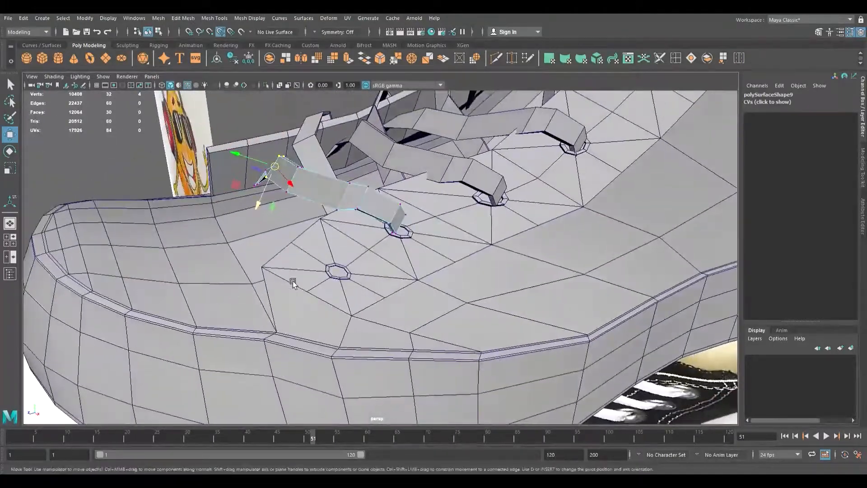
# Step: Select the eight vertices at the newest strip's eyelet end and move them into line with the eyelet hole
pyautogui.moveTo(425, 261); pyautogui.dragTo(380, 181)
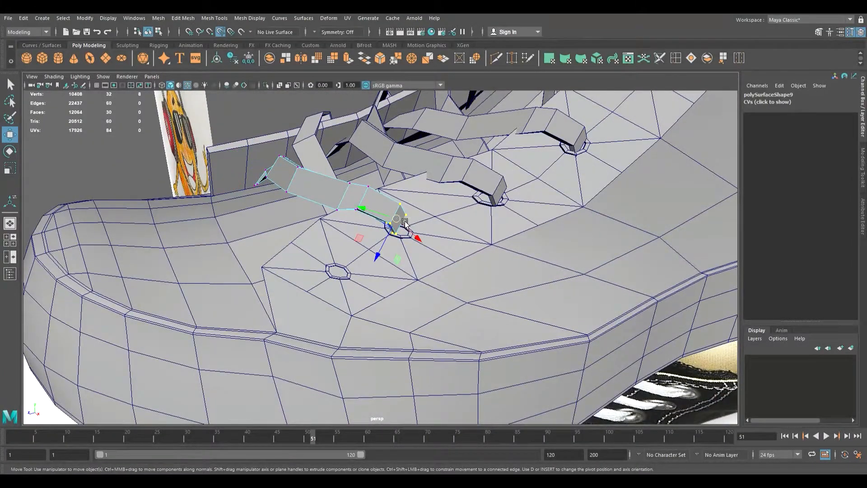
pyautogui.moveTo(415, 232); pyautogui.dragTo(423, 242, button='middle')
pyautogui.keyDown('alt'); pyautogui.moveTo(424, 243); pyautogui.dragTo(337, 249); pyautogui.keyUp('alt')
pyautogui.moveTo(383, 250); pyautogui.dragTo(396, 256, button='middle')
pyautogui.keyDown('alt'); pyautogui.moveTo(397, 257); pyautogui.dragTo(504, 229); pyautogui.keyUp('alt')
pyautogui.moveTo(412, 233); pyautogui.dragTo(411, 236, button='middle')
pyautogui.keyDown('alt'); pyautogui.moveTo(411, 235); pyautogui.dragTo(472, 250); pyautogui.keyUp('alt')
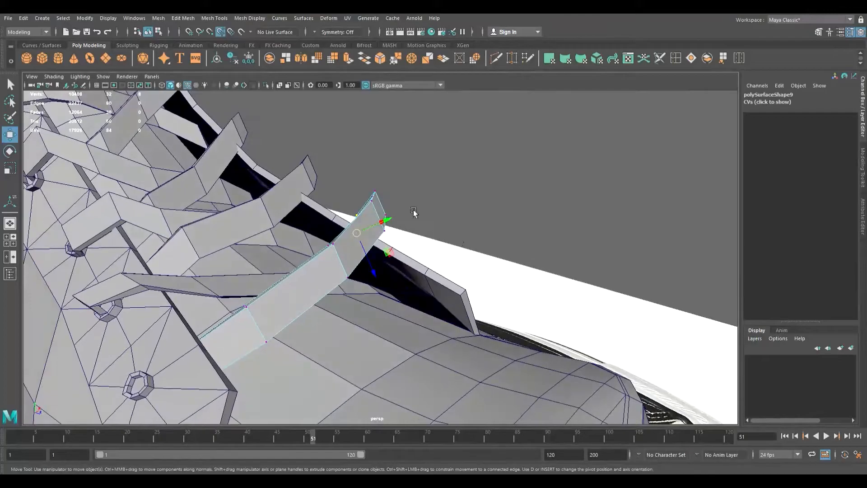
# Step: Select the four-vertex bends along the newest strip and move them to clear the flap and tongue surface
pyautogui.moveTo(383, 202); pyautogui.dragTo(304, 215)
pyautogui.hotkey('ctrl', 'z')
pyautogui.moveTo(394, 218); pyautogui.dragTo(360, 221)
pyautogui.keyDown('alt'); pyautogui.moveTo(335, 220); pyautogui.dragTo(234, 231); pyautogui.keyUp('alt')
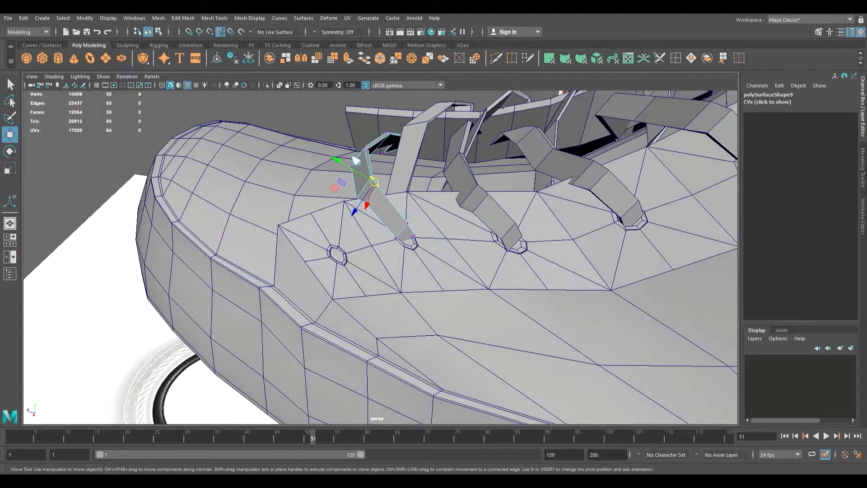
pyautogui.keyDown('alt'); pyautogui.moveTo(315, 158); pyautogui.dragTo(365, 178); pyautogui.keyUp('alt')
pyautogui.keyDown('alt'); pyautogui.moveTo(366, 178); pyautogui.dragTo(456, 186); pyautogui.keyUp('alt')
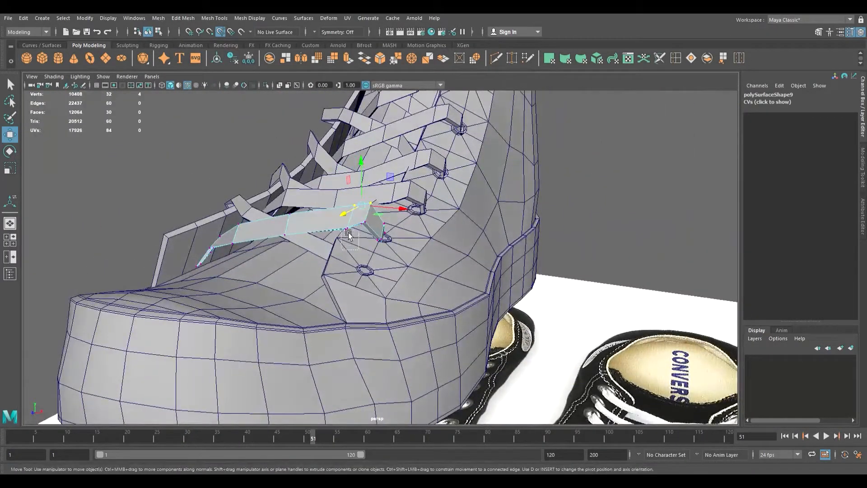
# Step: Adjust the bend beside the newest strip's eyelet and shift its far-tip vertices toward the opposite flap
pyautogui.keyDown('alt'); pyautogui.moveTo(388, 212); pyautogui.dragTo(352, 251); pyautogui.keyUp('alt')
pyautogui.keyDown('alt'); pyautogui.moveTo(258, 300); pyautogui.dragTo(214, 347); pyautogui.keyUp('alt')
pyautogui.moveTo(170, 301); pyautogui.dragTo(226, 308)
pyautogui.scroll(-5, 231, 302)
pyautogui.keyDown('alt'); pyautogui.moveTo(298, 273); pyautogui.dragTo(375, 256); pyautogui.keyUp('alt')
pyautogui.scroll(3, 320, 270)
pyautogui.scroll(-5, 320, 270)
pyautogui.scroll(5, 347, 244)
pyautogui.keyDown('alt'); pyautogui.moveTo(437, 216); pyautogui.dragTo(397, 230); pyautogui.keyUp('alt')
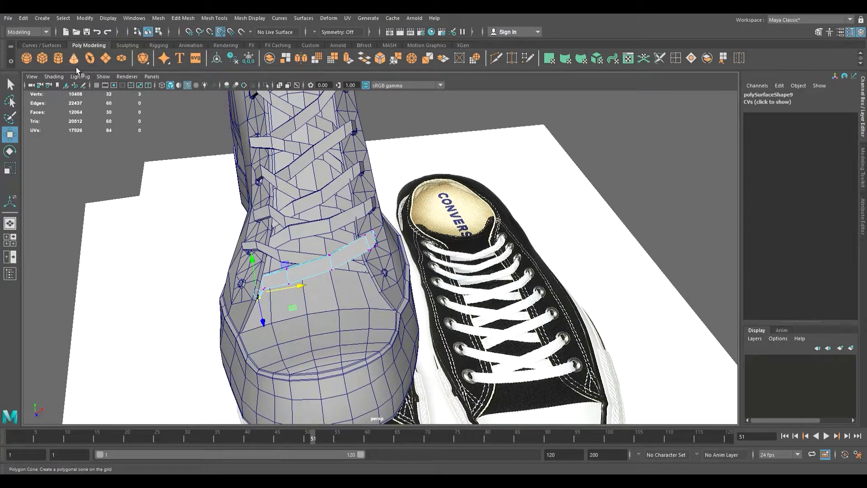
# Step: Create a polygon cube and move it beside the boot at about X 16.365, Y 11.474 and Z 5.21
pyautogui.click(42, 58)
pyautogui.scroll(-10, 384, 208)
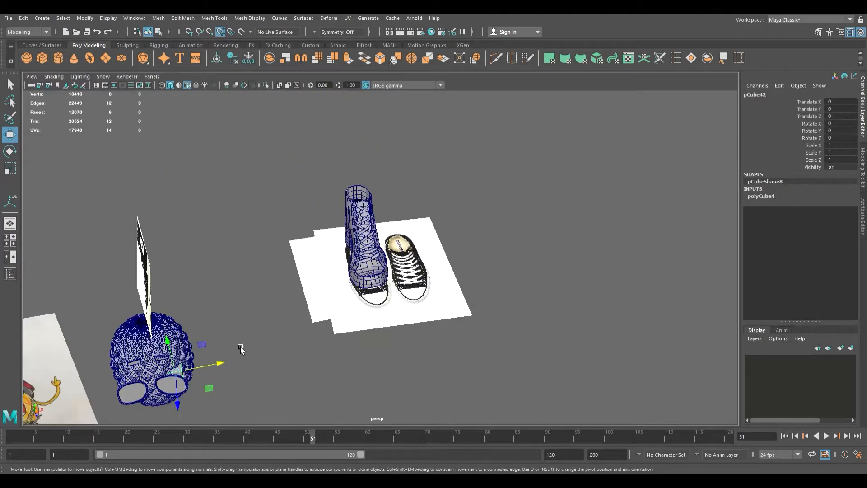
pyautogui.moveTo(217, 365); pyautogui.dragTo(418, 326)
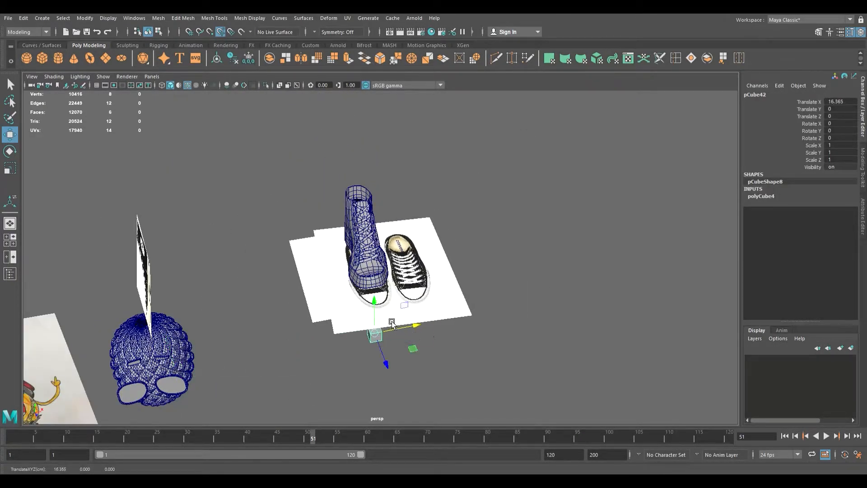
pyautogui.click(386, 229)
pyautogui.click(380, 337)
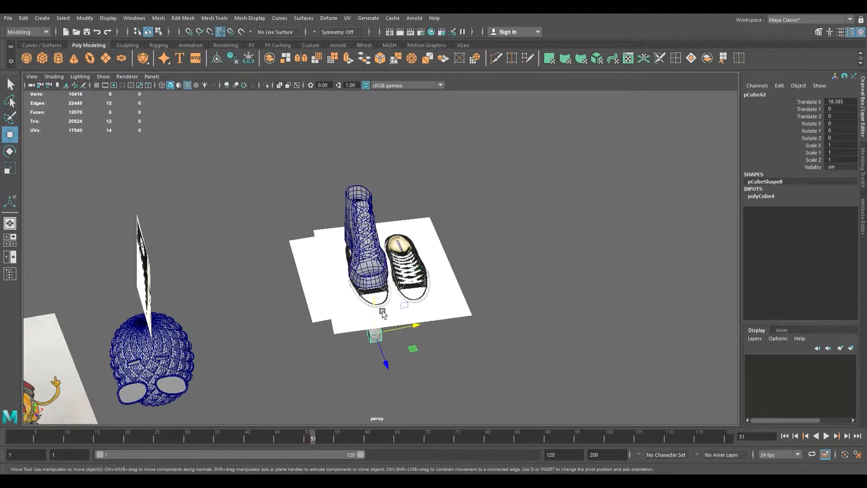
pyautogui.moveTo(382, 310); pyautogui.dragTo(384, 156)
pyautogui.scroll(5, 385, 258)
pyautogui.keyDown('alt'); pyautogui.moveTo(395, 210); pyautogui.dragTo(304, 217); pyautogui.keyUp('alt')
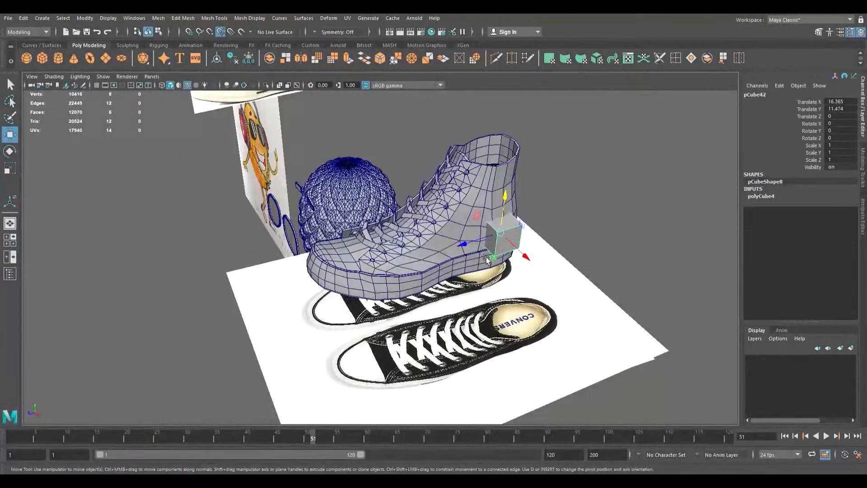
pyautogui.moveTo(464, 244); pyautogui.dragTo(331, 278)
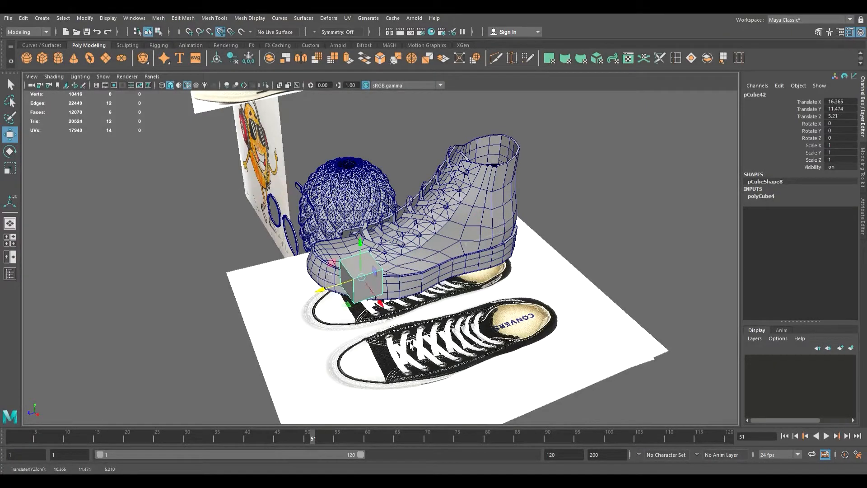
# Step: Position the cube above the boot's toe, in front of the lowest lace, at about X 14.853 and Z 4.644
pyautogui.keyDown('alt'); pyautogui.moveTo(394, 336); pyautogui.dragTo(518, 350); pyautogui.keyUp('alt')
pyautogui.moveTo(450, 269); pyautogui.dragTo(391, 277)
pyautogui.keyDown('alt'); pyautogui.moveTo(452, 288); pyautogui.dragTo(373, 293); pyautogui.keyUp('alt')
pyautogui.scroll(5, 372, 293)
pyautogui.moveTo(244, 250); pyautogui.dragTo(273, 238)
pyautogui.keyDown('alt'); pyautogui.moveTo(327, 271); pyautogui.dragTo(433, 289); pyautogui.keyUp('alt')
pyautogui.moveTo(344, 296); pyautogui.dragTo(279, 339)
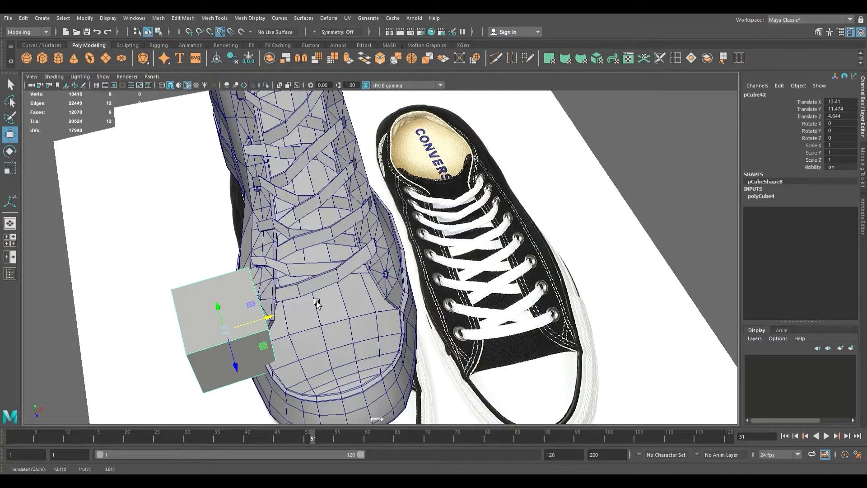
pyautogui.moveTo(269, 319); pyautogui.dragTo(377, 311)
# Step: Flatten the cube into a thin slab by scaling it to about 0.152 in Y
pyautogui.press('e')
pyautogui.press('r')
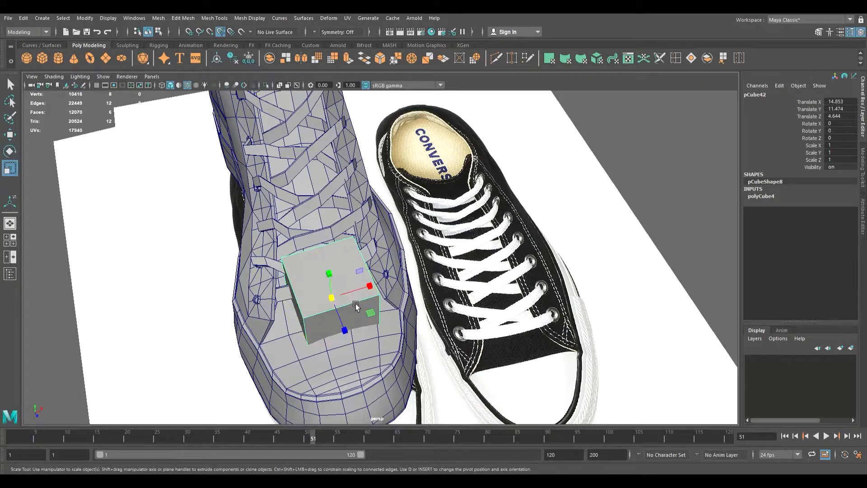
pyautogui.moveTo(336, 283); pyautogui.dragTo(336, 314)
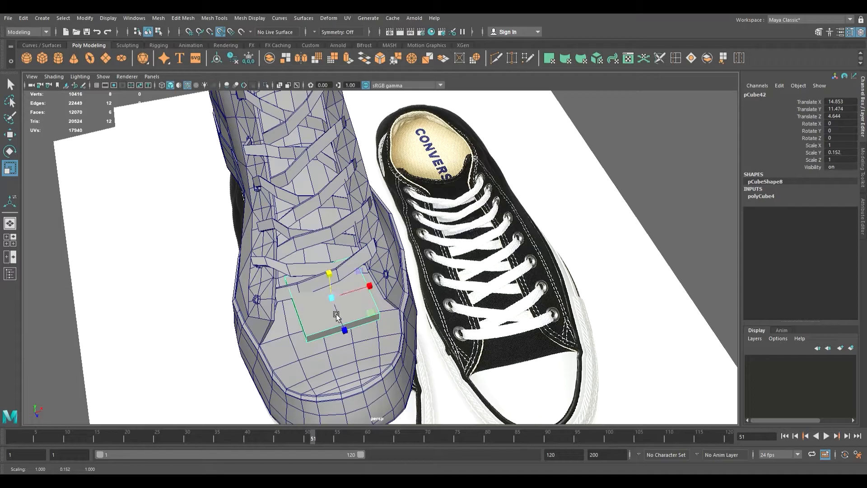
# Step: Narrow the slab into a thin bar by scaling it to about 0.173 in Z and 0.072 in Y
pyautogui.press('w')
pyautogui.press('e')
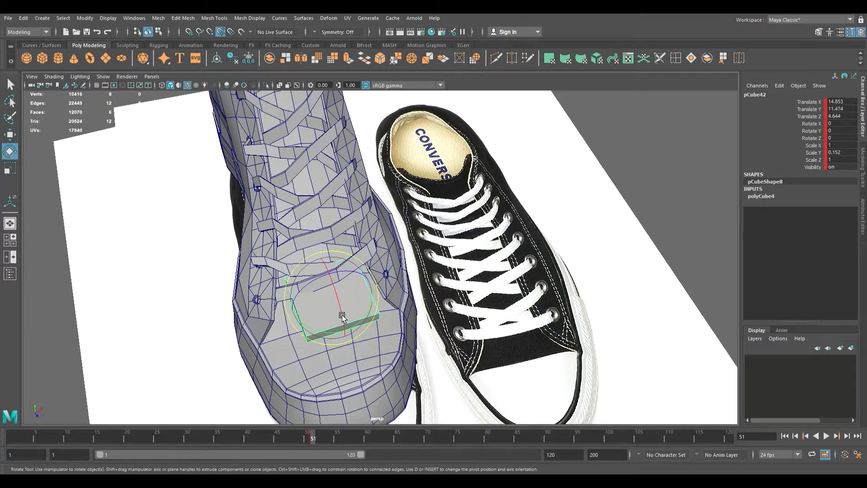
pyautogui.press('r')
pyautogui.moveTo(355, 329); pyautogui.dragTo(322, 264)
pyautogui.scroll(5, 340, 309)
pyautogui.moveTo(289, 232); pyautogui.dragTo(293, 242)
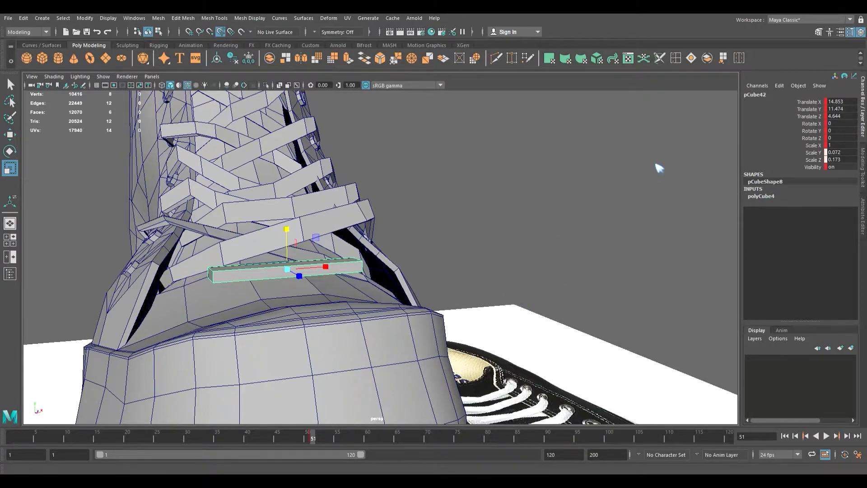
# Step: Divide the bar into 6 width subdivisions and thin it to about 0.05 in Y
pyautogui.doubleClick(751, 197)
pyautogui.click(837, 227)
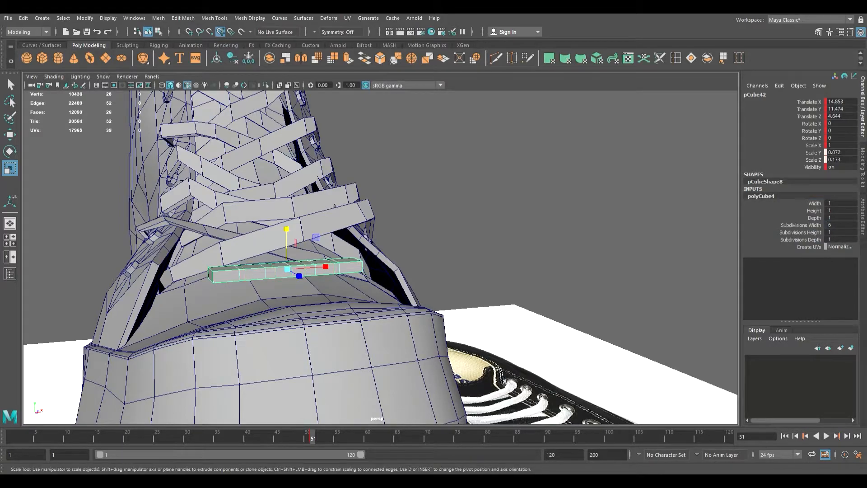
pyautogui.keyDown('alt'); pyautogui.moveTo(544, 245); pyautogui.dragTo(326, 298); pyautogui.keyUp('alt')
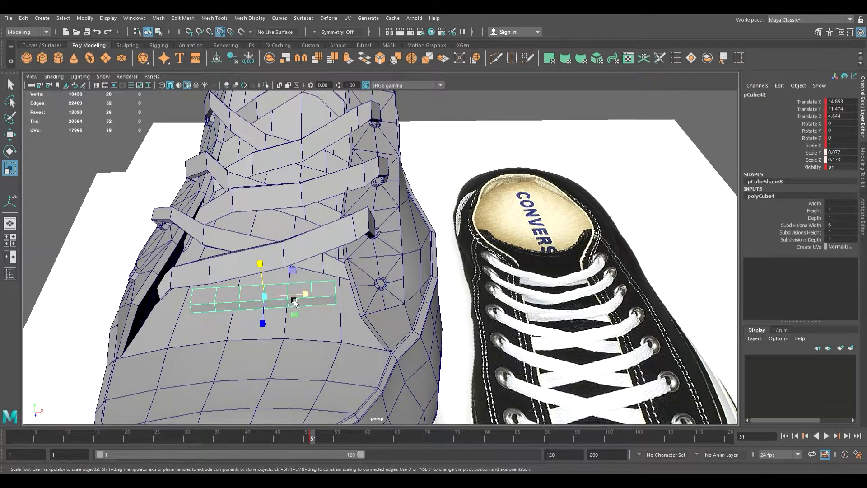
pyautogui.moveTo(267, 267); pyautogui.dragTo(314, 310)
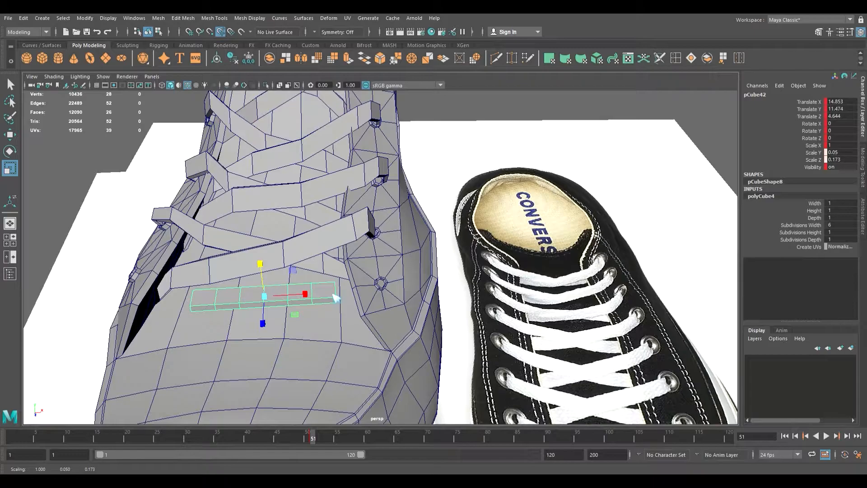
# Step: Stretch the strip across the boot by moving its end vertices outward to the lowest eyelets on both flaps
pyautogui.press('F9')
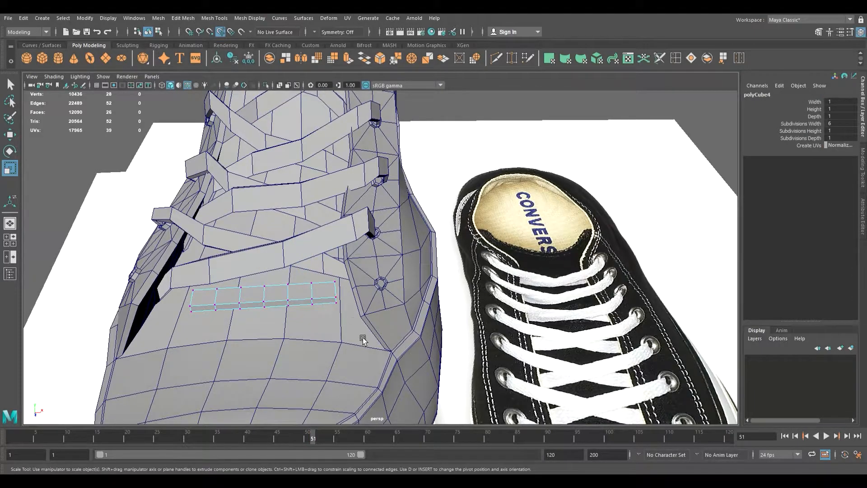
pyautogui.keyDown('alt'); pyautogui.moveTo(360, 343); pyautogui.dragTo(180, 243); pyautogui.keyUp('alt')
pyautogui.keyDown('alt'); pyautogui.moveTo(242, 273); pyautogui.dragTo(327, 277, button='middle'); pyautogui.keyUp('alt')
pyautogui.press('w')
pyautogui.moveTo(325, 288); pyautogui.dragTo(294, 254)
pyautogui.keyDown('alt'); pyautogui.moveTo(363, 294); pyautogui.dragTo(356, 316); pyautogui.keyUp('alt')
pyautogui.keyDown('alt'); pyautogui.moveTo(358, 319); pyautogui.dragTo(416, 337); pyautogui.keyUp('alt')
pyautogui.moveTo(407, 274); pyautogui.dragTo(406, 272)
pyautogui.moveTo(443, 310); pyautogui.dragTo(467, 313)
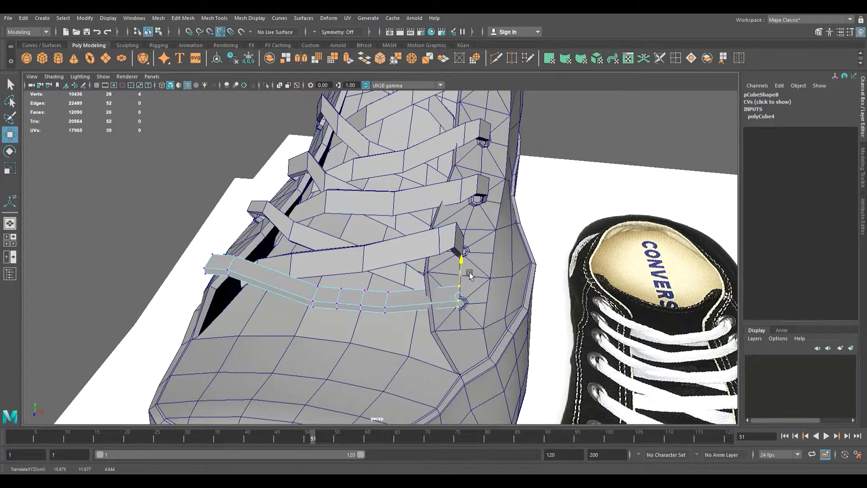
# Step: Form a bend before the eyelet nearest the reference shoes by raising and shifting the strip's neighbouring vertex rows
pyautogui.moveTo(402, 346); pyautogui.dragTo(396, 263)
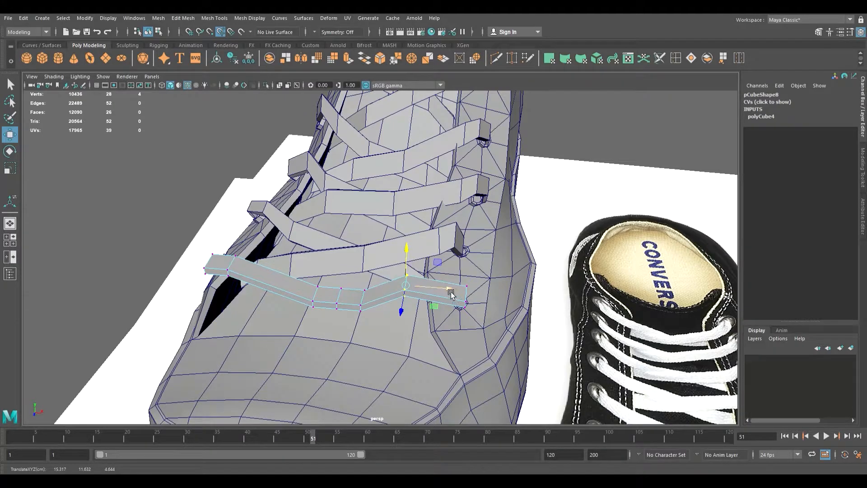
pyautogui.keyDown('alt'); pyautogui.moveTo(395, 308); pyautogui.dragTo(402, 321); pyautogui.keyUp('alt')
pyautogui.moveTo(379, 282); pyautogui.dragTo(393, 269)
pyautogui.moveTo(376, 321); pyautogui.dragTo(338, 259)
# Step: Lower the strip's opposite tip onto its eyelet and adjust the vertex row forming the bend beside it
pyautogui.keyDown('alt'); pyautogui.moveTo(318, 277); pyautogui.dragTo(566, 238); pyautogui.keyUp('alt')
pyautogui.moveTo(516, 139); pyautogui.dragTo(420, 199)
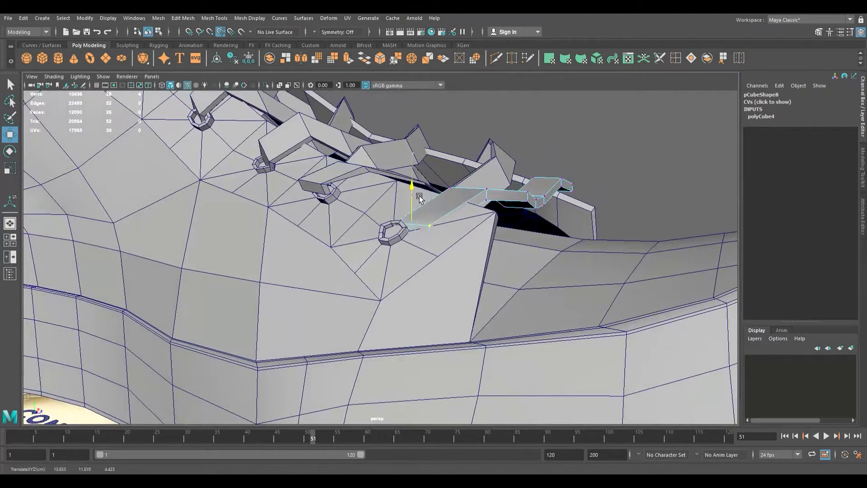
pyautogui.moveTo(438, 243); pyautogui.dragTo(421, 238)
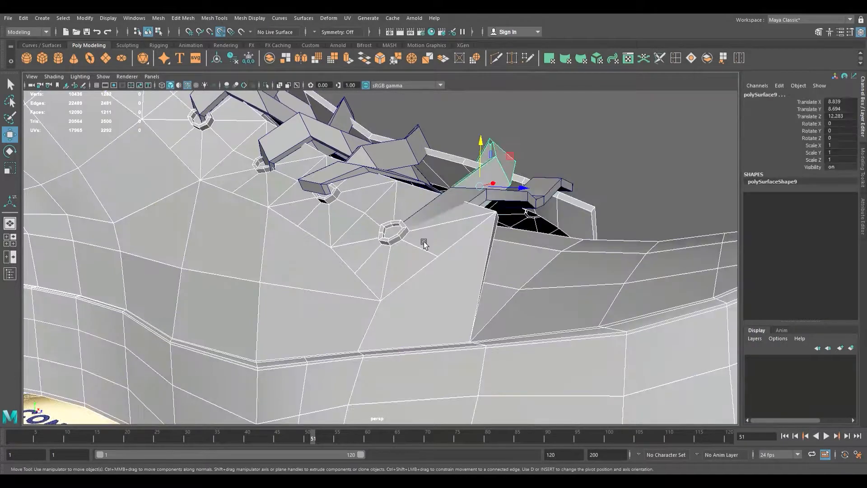
pyautogui.hotkey('ctrl', 'z')
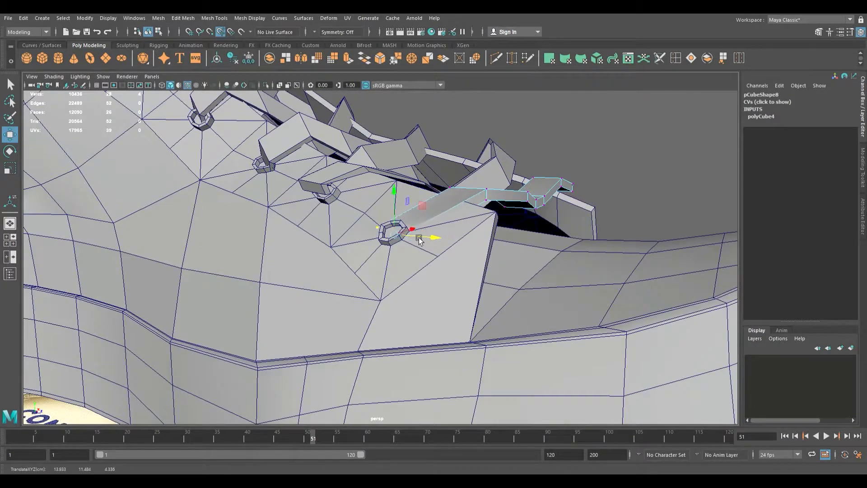
pyautogui.keyDown('alt'); pyautogui.moveTo(398, 209); pyautogui.dragTo(402, 248); pyautogui.keyUp('alt')
pyautogui.moveTo(318, 192); pyautogui.dragTo(316, 191)
pyautogui.moveTo(341, 222); pyautogui.dragTo(436, 226)
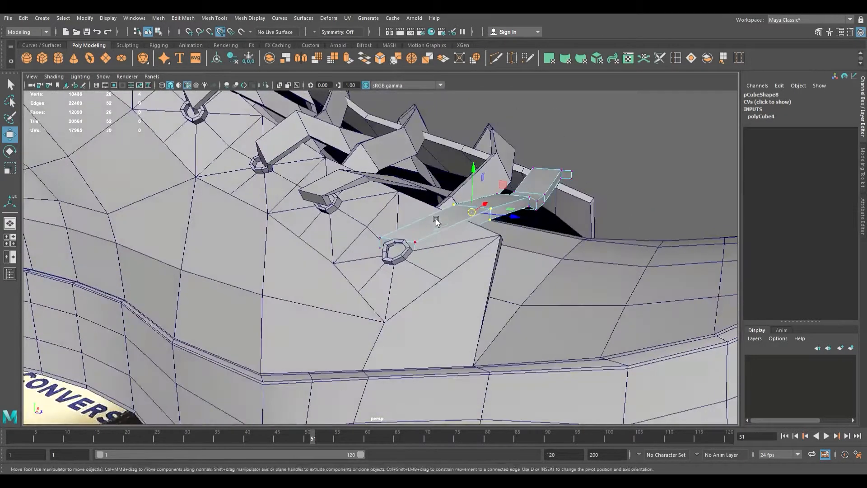
pyautogui.moveTo(475, 176); pyautogui.dragTo(411, 188)
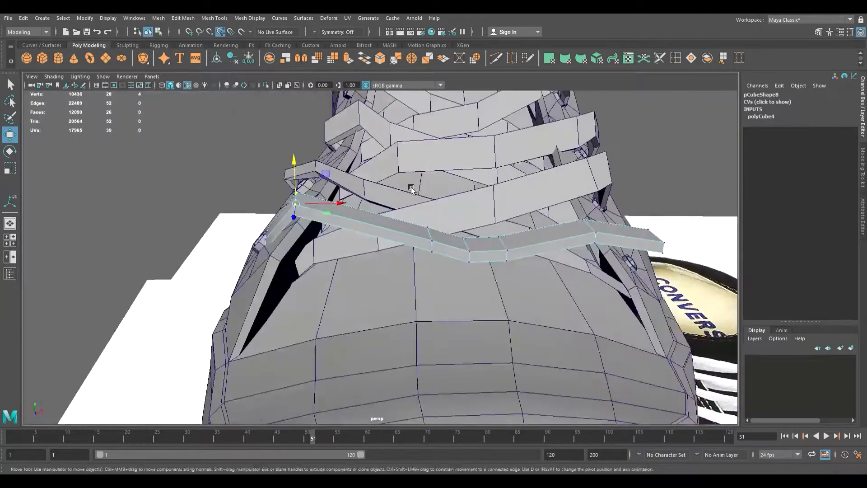
# Step: Reshape the strip's inner vertex rows so it curves across the tongue above the toe
pyautogui.keyDown('alt'); pyautogui.moveTo(339, 206); pyautogui.dragTo(298, 315); pyautogui.keyUp('alt')
pyautogui.keyDown('alt'); pyautogui.moveTo(291, 392); pyautogui.dragTo(345, 284); pyautogui.keyUp('alt')
pyautogui.moveTo(359, 113); pyautogui.dragTo(399, 203)
pyautogui.moveTo(357, 276); pyautogui.dragTo(328, 197)
pyautogui.moveTo(346, 239); pyautogui.dragTo(301, 201)
# Step: Move the bend vertices beside the eyelet nearest the reference shoes and rotate them to follow the flap
pyautogui.keyDown('alt'); pyautogui.moveTo(424, 258); pyautogui.dragTo(465, 273); pyautogui.keyUp('alt')
pyautogui.moveTo(478, 243); pyautogui.dragTo(529, 206)
pyautogui.keyDown('alt'); pyautogui.moveTo(555, 254); pyautogui.dragTo(545, 247); pyautogui.keyUp('alt')
pyautogui.keyDown('alt'); pyautogui.moveTo(545, 248); pyautogui.dragTo(487, 246, button='middle'); pyautogui.keyUp('alt')
pyautogui.scroll(3, 488, 246)
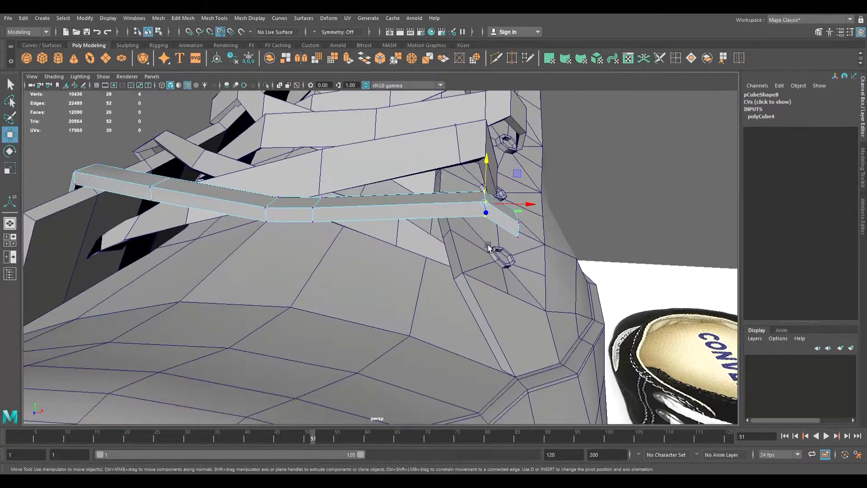
pyautogui.press('e')
pyautogui.moveTo(513, 176); pyautogui.dragTo(522, 176)
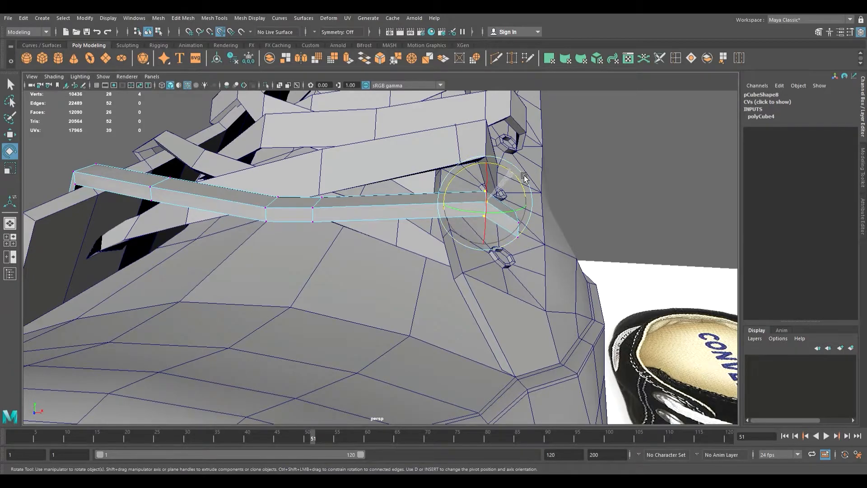
# Step: Move the strip's tip vertices down to the eyelet nearest the reference shoes and scale the tip to fit
pyautogui.keyDown('alt'); pyautogui.moveTo(538, 215); pyautogui.dragTo(519, 221); pyautogui.keyUp('alt')
pyautogui.press('q')
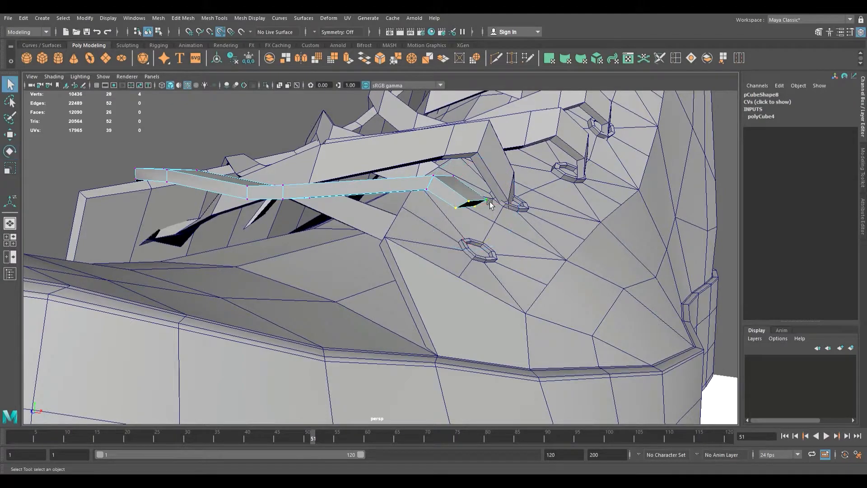
pyautogui.press('w')
pyautogui.moveTo(475, 179); pyautogui.dragTo(480, 188)
pyautogui.keyDown('alt'); pyautogui.moveTo(483, 225); pyautogui.dragTo(427, 296); pyautogui.keyUp('alt')
pyautogui.moveTo(541, 244); pyautogui.dragTo(415, 266)
pyautogui.press('r')
pyautogui.moveTo(345, 275); pyautogui.dragTo(441, 273)
pyautogui.press('w')
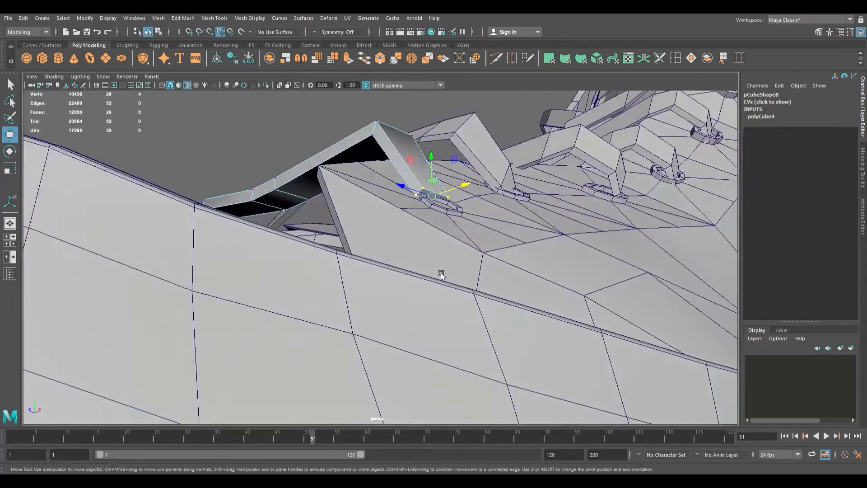
# Step: Push the strip's end face down into the opening of the eyelet nearest the reference shoes
pyautogui.press('e')
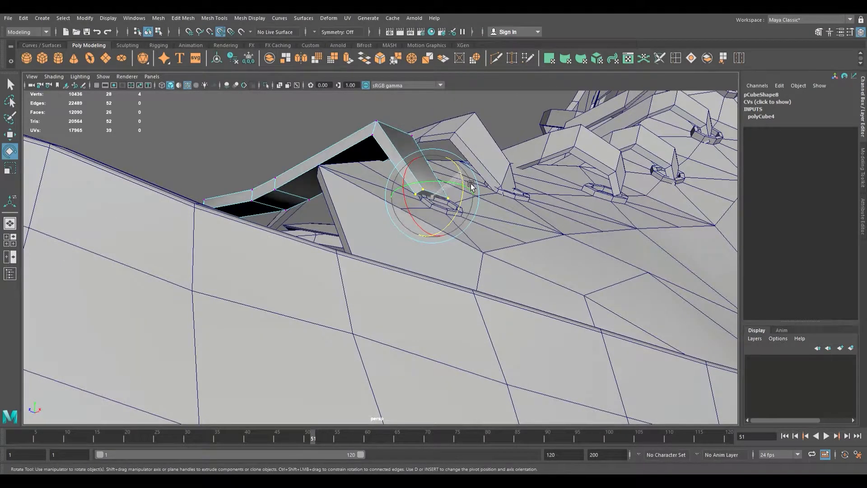
pyautogui.press('w')
pyautogui.moveTo(436, 196); pyautogui.dragTo(430, 280)
pyautogui.click(390, 294)
pyautogui.click(333, 289)
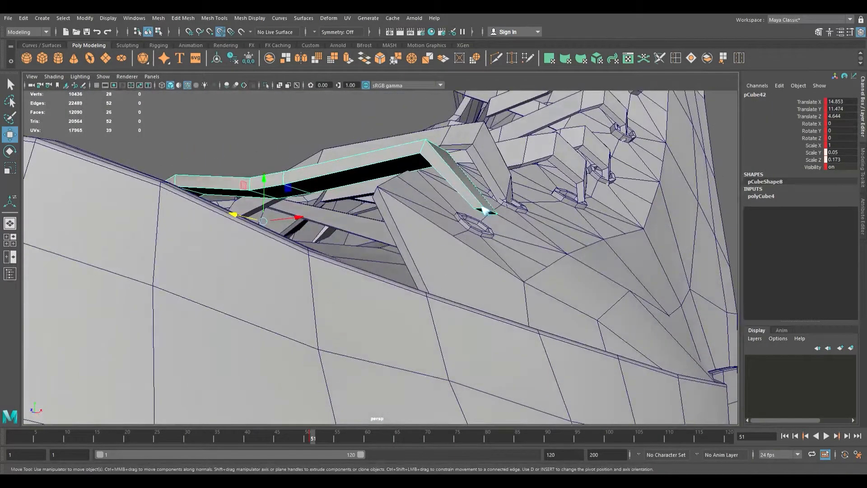
pyautogui.press('F11')
pyautogui.click(491, 215)
pyautogui.moveTo(493, 212); pyautogui.dragTo(396, 269)
pyautogui.moveTo(271, 301); pyautogui.dragTo(288, 305)
pyautogui.keyDown('alt'); pyautogui.moveTo(289, 307); pyautogui.dragTo(424, 208); pyautogui.keyUp('alt')
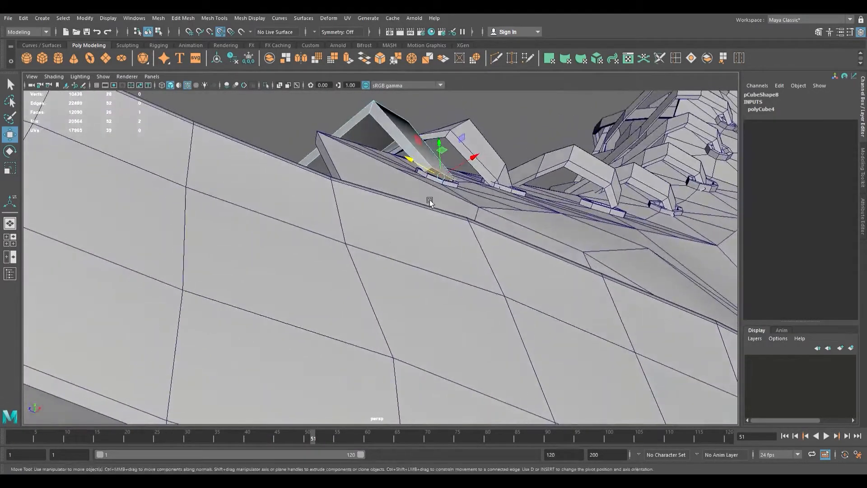
pyautogui.moveTo(451, 176); pyautogui.dragTo(445, 185)
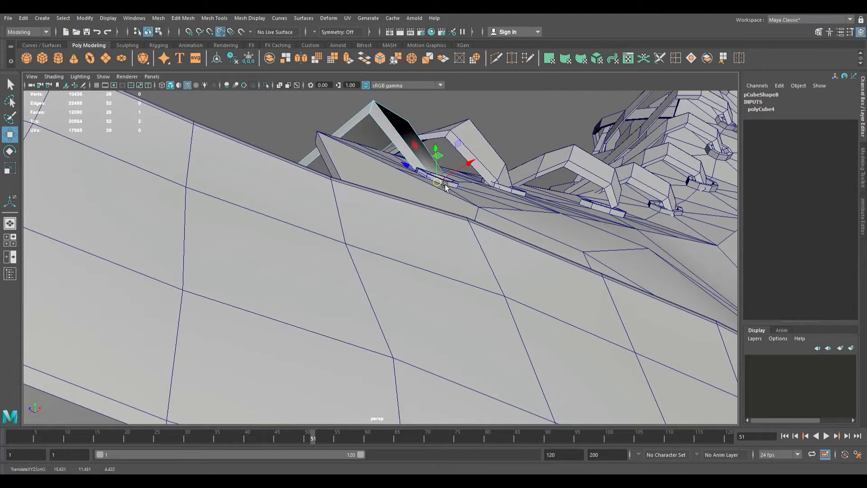
# Step: Refine the vertices of the bend beside the newly seated tip and the adjoining part of the strip
pyautogui.scroll(-6, 444, 185)
pyautogui.keyDown('alt'); pyautogui.moveTo(378, 202); pyautogui.dragTo(296, 324); pyautogui.keyUp('alt')
pyautogui.scroll(3, 429, 246)
pyautogui.scroll(3, 429, 246)
pyautogui.scroll(3, 364, 257)
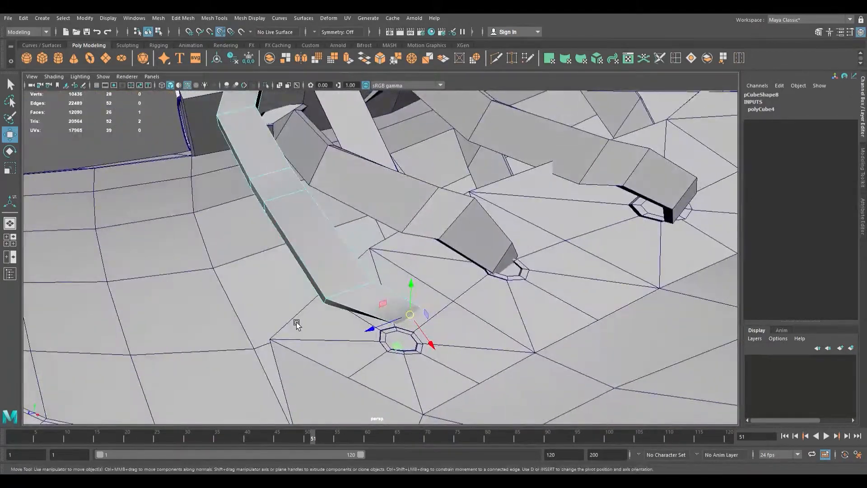
pyautogui.moveTo(384, 281); pyautogui.dragTo(368, 286)
pyautogui.moveTo(319, 293); pyautogui.dragTo(296, 273, button='right')
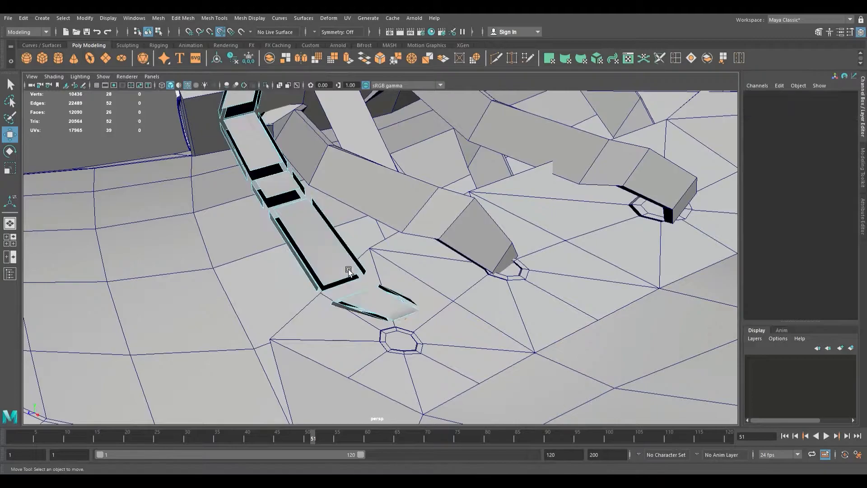
pyautogui.hotkey('ctrl', 'z')
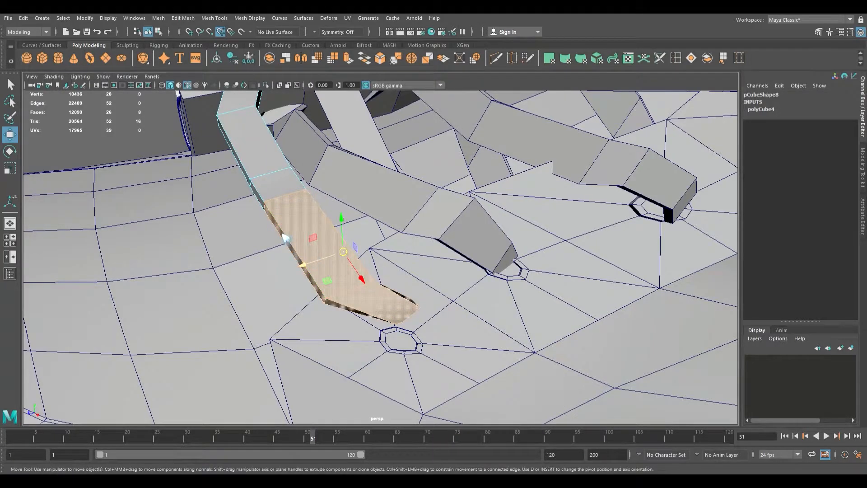
pyautogui.moveTo(285, 235); pyautogui.dragTo(264, 237, button='right')
pyautogui.moveTo(389, 265); pyautogui.dragTo(391, 263)
pyautogui.moveTo(344, 298); pyautogui.dragTo(389, 286)
pyautogui.scroll(-4, 388, 287)
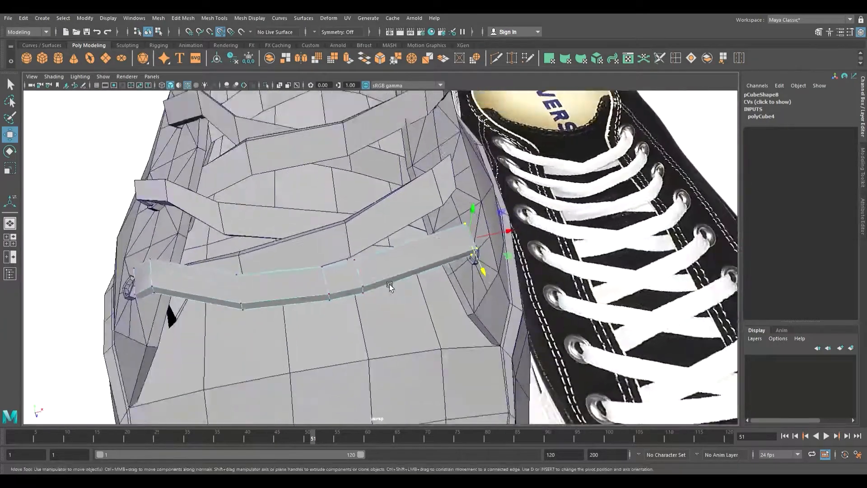
pyautogui.moveTo(348, 239); pyautogui.dragTo(411, 260)
# Step: Raise the bend vertices beside the opposite eyelet and rotate them slightly to follow that flap
pyautogui.keyDown('alt'); pyautogui.moveTo(312, 251); pyautogui.dragTo(389, 212); pyautogui.keyUp('alt')
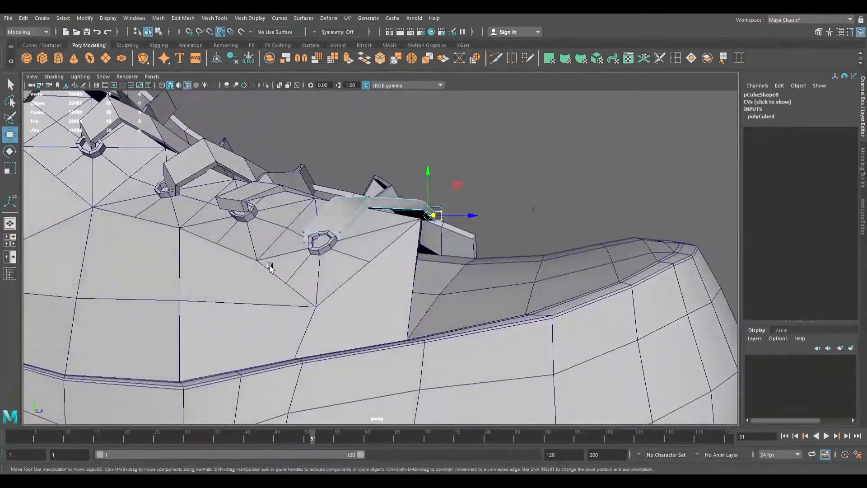
pyautogui.scroll(4, 269, 265)
pyautogui.keyDown('alt'); pyautogui.moveTo(306, 255); pyautogui.dragTo(278, 258); pyautogui.keyUp('alt')
pyautogui.keyDown('alt'); pyautogui.moveTo(278, 259); pyautogui.dragTo(344, 252, button='middle'); pyautogui.keyUp('alt')
pyautogui.keyDown('alt'); pyautogui.moveTo(345, 252); pyautogui.dragTo(289, 273); pyautogui.keyUp('alt')
pyautogui.moveTo(183, 287); pyautogui.dragTo(260, 235)
pyautogui.press('e')
pyautogui.press('w')
pyautogui.moveTo(305, 201); pyautogui.dragTo(306, 191)
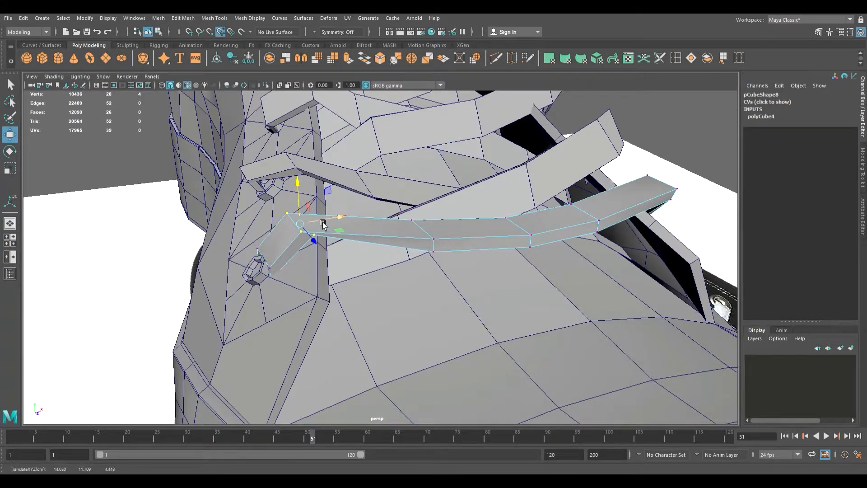
pyautogui.press('e')
pyautogui.moveTo(317, 188); pyautogui.dragTo(319, 189)
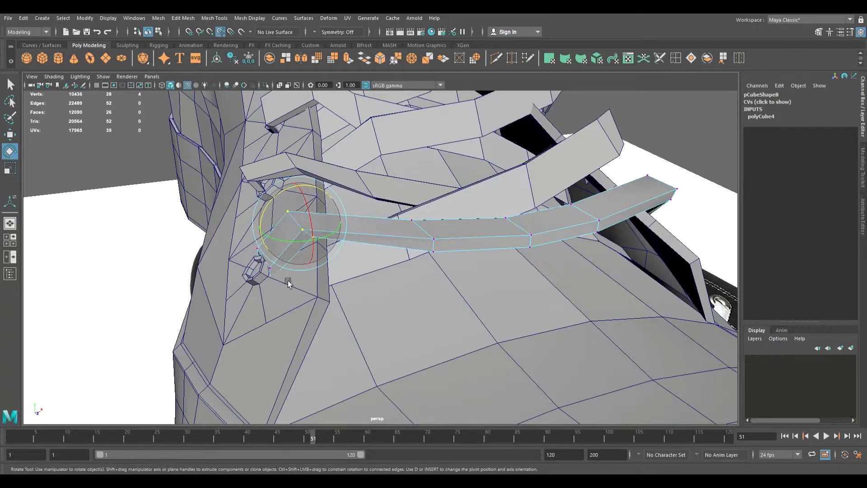
# Step: Seat the tip vertices beyond that bend in the opposite eyelet and nudge them slightly inward
pyautogui.moveTo(304, 297); pyautogui.dragTo(238, 237)
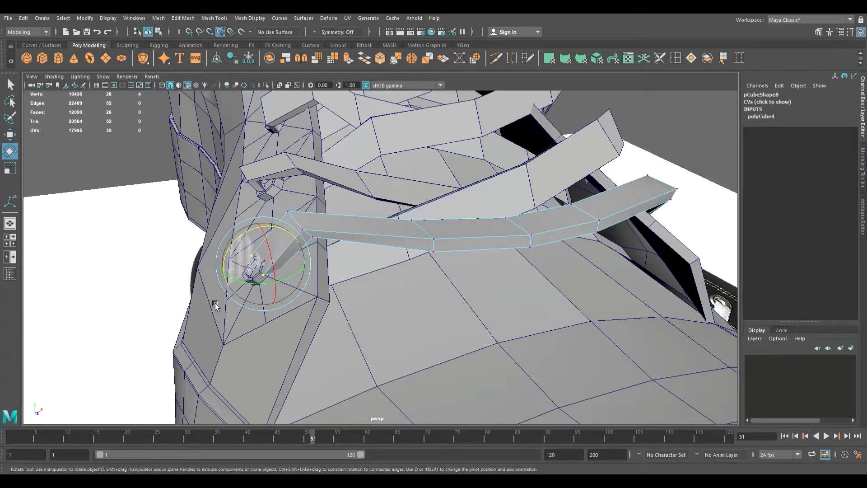
pyautogui.press('w')
pyautogui.click(261, 272)
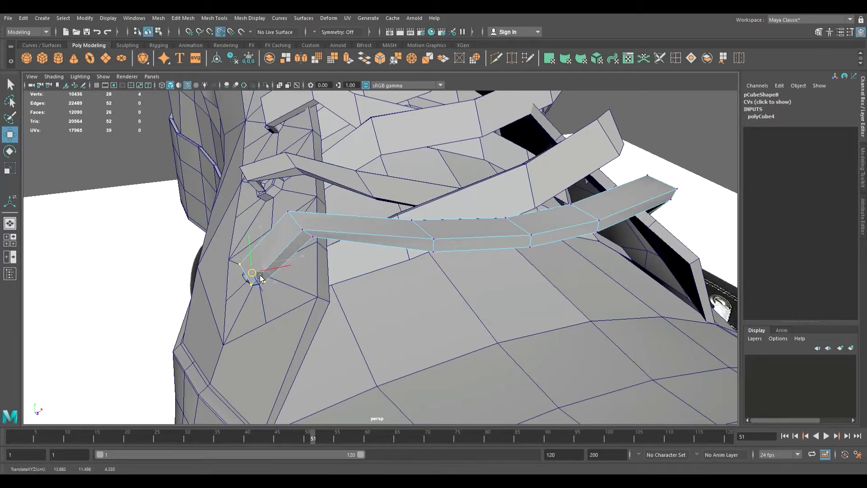
pyautogui.keyDown('alt'); pyautogui.moveTo(290, 266); pyautogui.dragTo(383, 252); pyautogui.keyUp('alt')
pyautogui.moveTo(506, 180); pyautogui.dragTo(375, 203)
pyautogui.press('r')
pyautogui.press('w')
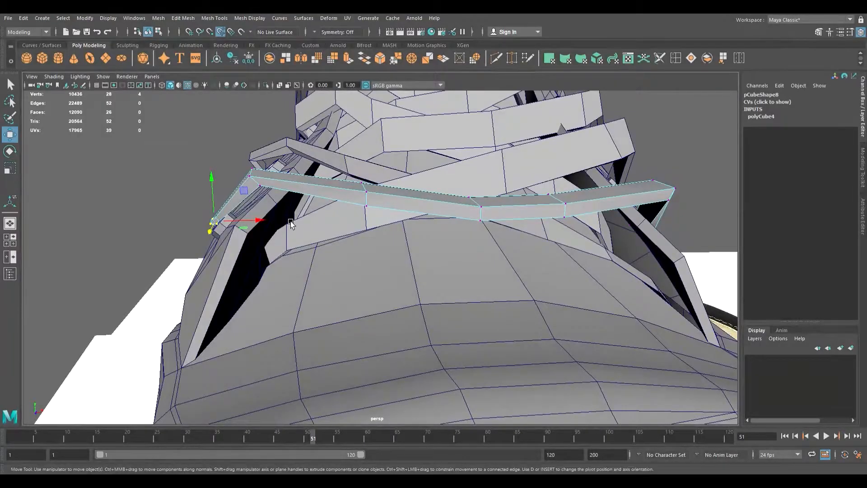
pyautogui.moveTo(262, 222); pyautogui.dragTo(268, 223)
pyautogui.keyDown('alt'); pyautogui.moveTo(270, 226); pyautogui.dragTo(339, 230); pyautogui.keyUp('alt')
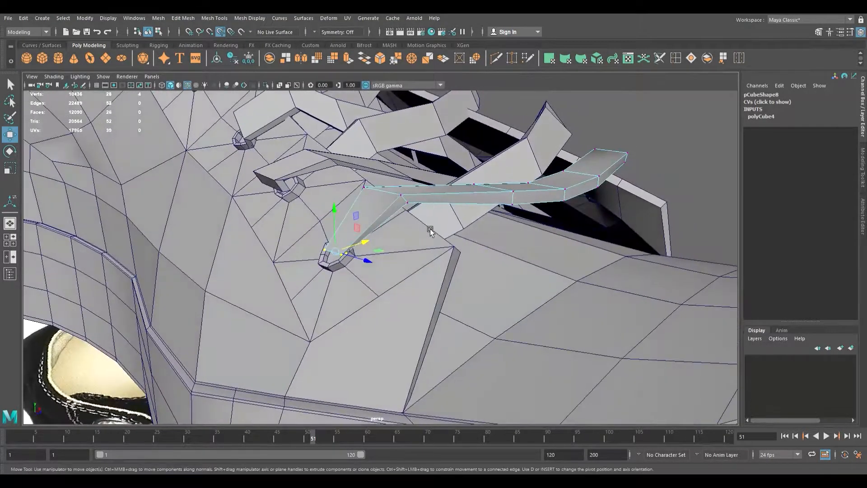
# Step: Shift the bend outward to about X 13.870 and adjust the next vertex row's height to smooth the strip
pyautogui.moveTo(356, 182); pyautogui.dragTo(324, 197)
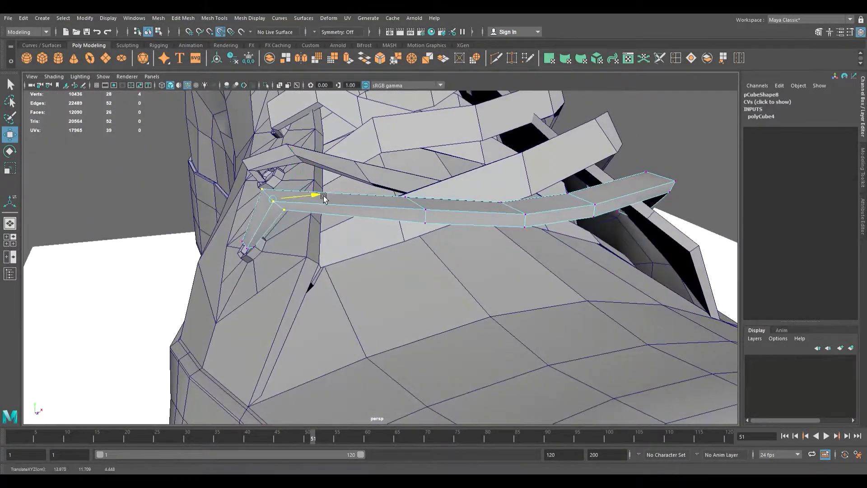
pyautogui.keyDown('alt'); pyautogui.moveTo(368, 220); pyautogui.dragTo(393, 284); pyautogui.keyUp('alt')
pyautogui.moveTo(369, 233); pyautogui.dragTo(330, 194)
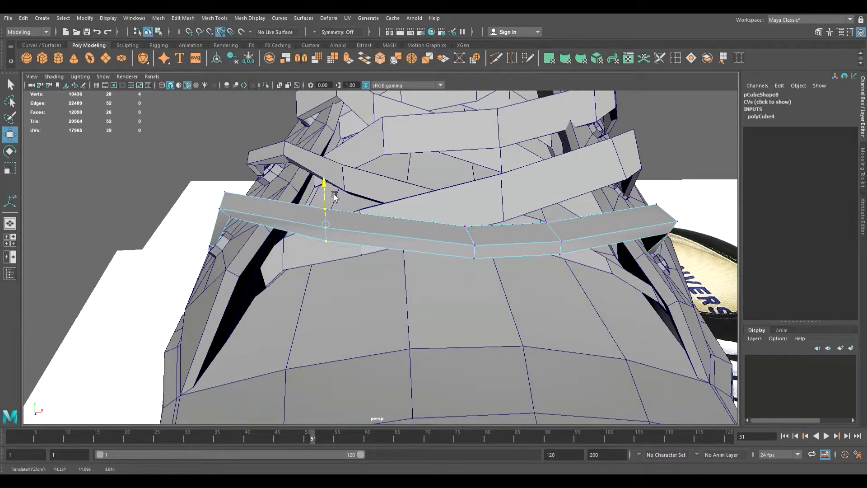
# Step: Return to object selection and select the whole boot together with its laces
pyautogui.scroll(-5, 334, 198)
pyautogui.keyDown('alt'); pyautogui.moveTo(372, 238); pyautogui.dragTo(457, 202); pyautogui.keyUp('alt')
pyautogui.scroll(-5, 466, 256)
pyautogui.scroll(-6, 373, 253)
pyautogui.keyDown('alt'); pyautogui.moveTo(378, 236); pyautogui.dragTo(348, 314); pyautogui.keyUp('alt')
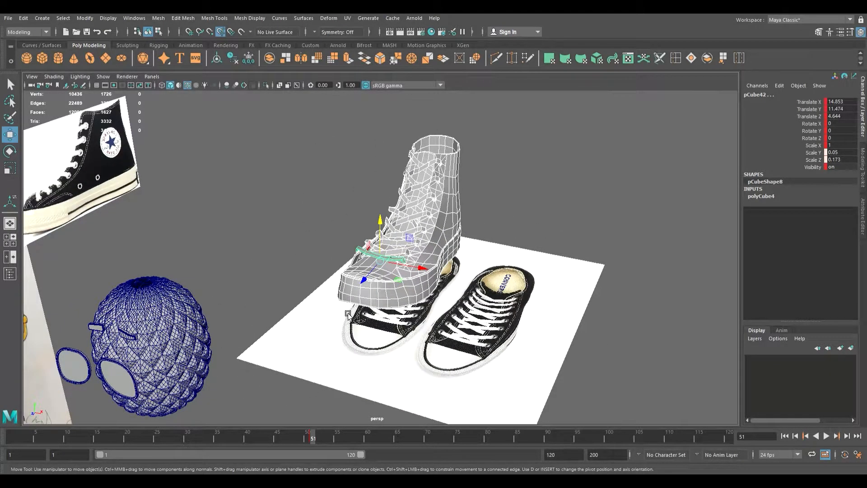
# Step: Preview the boot and laces smoothed with their wireframe cage and inspect the lacing from the side and front
pyautogui.press('2')
pyautogui.click(578, 197)
pyautogui.keyDown('alt'); pyautogui.moveTo(400, 229); pyautogui.dragTo(508, 244); pyautogui.keyUp('alt')
pyautogui.keyDown('alt'); pyautogui.moveTo(512, 248); pyautogui.dragTo(648, 276, button='right'); pyautogui.keyUp('alt')
pyautogui.keyDown('alt'); pyautogui.moveTo(649, 275); pyautogui.dragTo(505, 238); pyautogui.keyUp('alt')
pyautogui.keyDown('alt'); pyautogui.moveTo(505, 238); pyautogui.dragTo(648, 348, button='right'); pyautogui.keyUp('alt')
pyautogui.keyDown('alt'); pyautogui.moveTo(379, 308); pyautogui.dragTo(256, 290); pyautogui.keyUp('alt')
pyautogui.keyDown('alt'); pyautogui.moveTo(241, 295); pyautogui.dragTo(307, 280); pyautogui.keyUp('alt')
pyautogui.keyDown('alt'); pyautogui.moveTo(451, 264); pyautogui.dragTo(355, 294, button='middle'); pyautogui.keyUp('alt')
pyautogui.keyDown('alt'); pyautogui.moveTo(355, 293); pyautogui.dragTo(328, 301, button='right'); pyautogui.keyUp('alt')
pyautogui.keyDown('alt'); pyautogui.moveTo(329, 301); pyautogui.dragTo(418, 271); pyautogui.keyUp('alt')
pyautogui.keyDown('alt'); pyautogui.moveTo(422, 230); pyautogui.dragTo(322, 221); pyautogui.keyUp('alt')
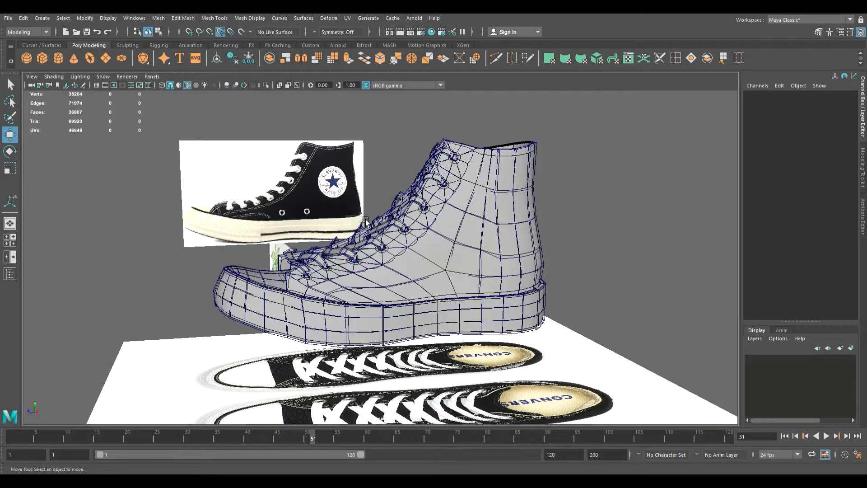
pyautogui.keyDown('alt'); pyautogui.moveTo(386, 228); pyautogui.dragTo(405, 256); pyautogui.keyUp('alt')
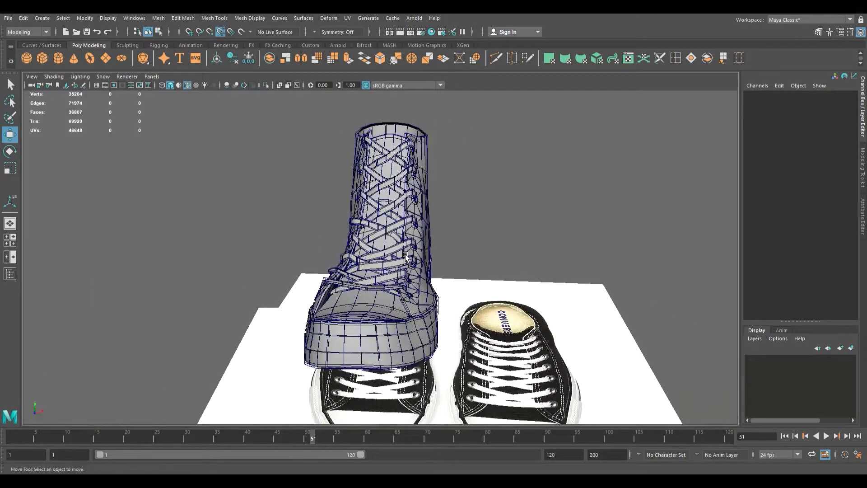
# Step: Select all the lace strips without the boot body and combine them into one mesh
pyautogui.click(430, 225)
pyautogui.keyDown('alt'); pyautogui.moveTo(420, 237); pyautogui.dragTo(446, 194); pyautogui.keyUp('alt')
pyautogui.moveTo(435, 119); pyautogui.dragTo(326, 347)
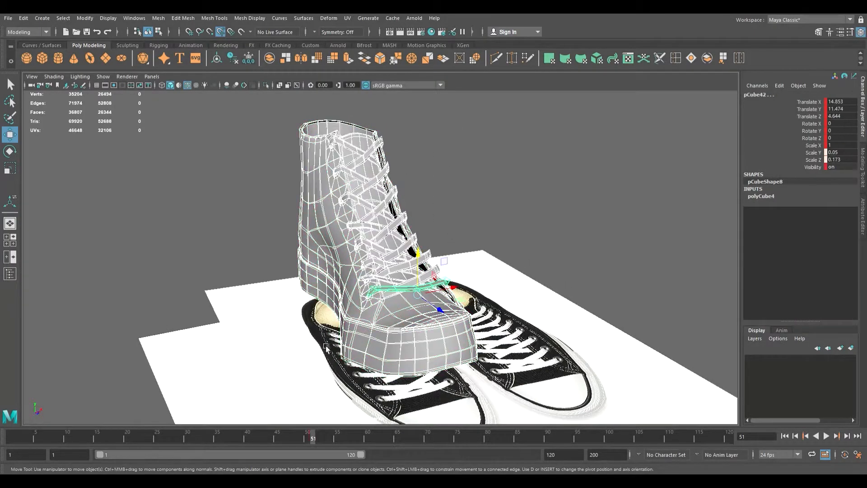
pyautogui.keyDown('ctrl'); pyautogui.click(328, 228); pyautogui.keyUp('ctrl')
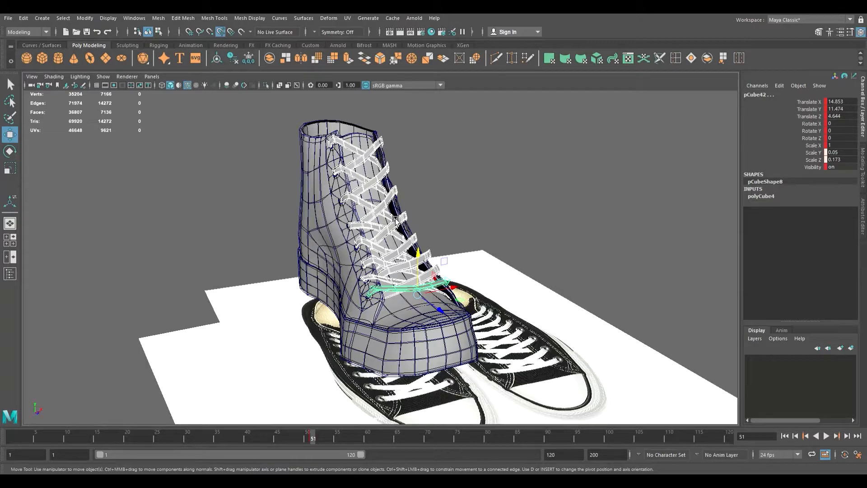
pyautogui.click(272, 59)
# Step: Select and frame the boot body, and insert a vertical edge loop through the sole side at midfoot
pyautogui.keyDown('alt'); pyautogui.moveTo(446, 258); pyautogui.dragTo(386, 294); pyautogui.keyUp('alt')
pyautogui.keyDown('alt'); pyautogui.moveTo(386, 293); pyautogui.dragTo(419, 327, button='right'); pyautogui.keyUp('alt')
pyautogui.keyDown('alt'); pyautogui.moveTo(419, 326); pyautogui.dragTo(321, 277); pyautogui.keyUp('alt')
pyautogui.click(454, 274)
pyautogui.press('f')
pyautogui.keyDown('alt'); pyautogui.moveTo(437, 287); pyautogui.dragTo(414, 294); pyautogui.keyUp('alt')
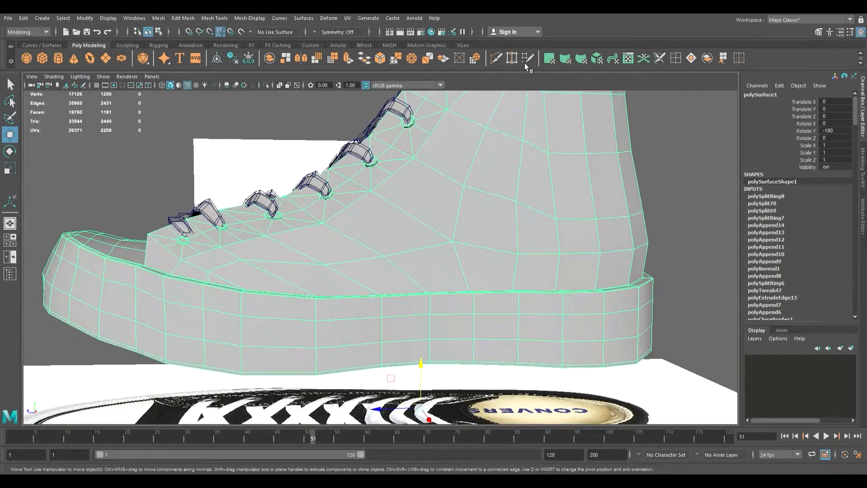
pyautogui.click(676, 58)
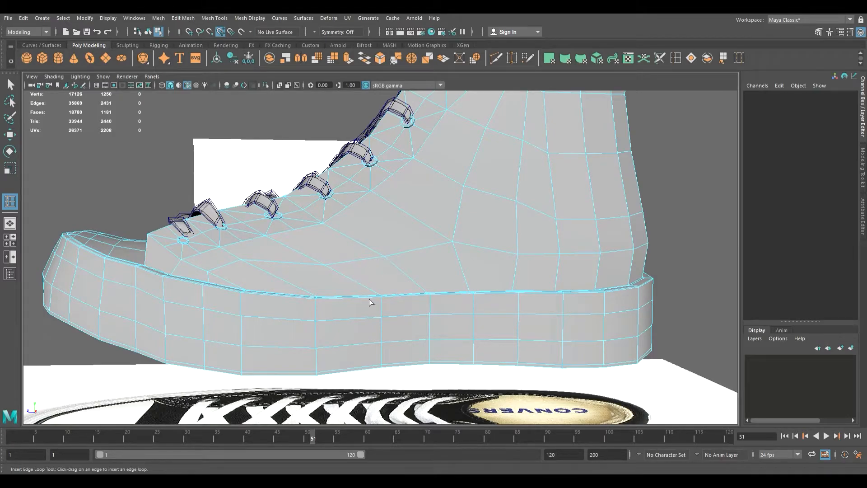
pyautogui.click(408, 343)
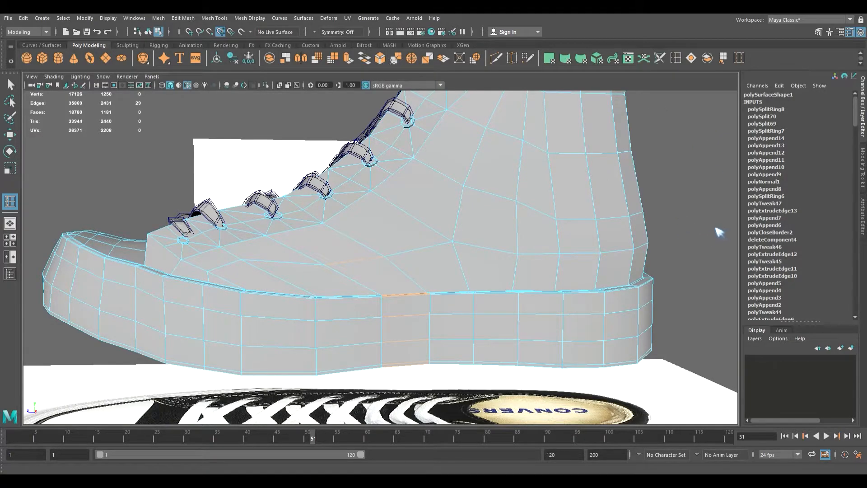
pyautogui.click(406, 347)
# Step: Insert two more vertical edge loops through the sole side, spaced from the midfoot loop toward the toe
pyautogui.keyDown('alt'); pyautogui.moveTo(429, 285); pyautogui.dragTo(393, 274); pyautogui.keyUp('alt')
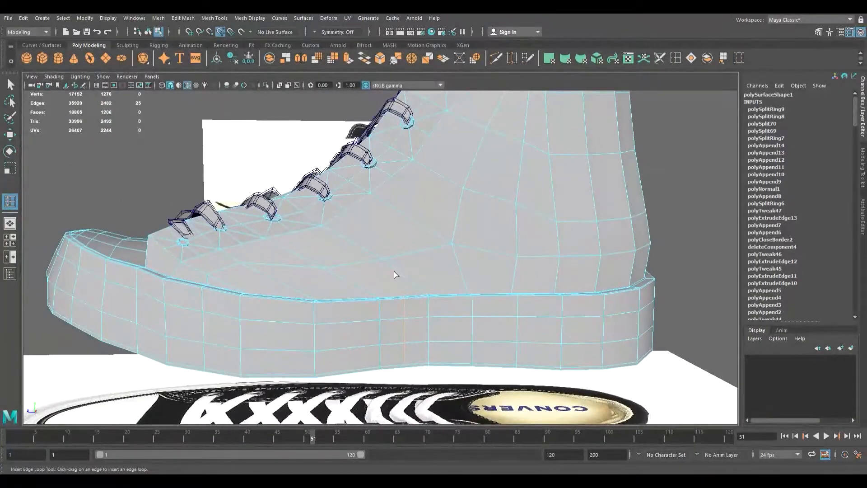
pyautogui.click(347, 308)
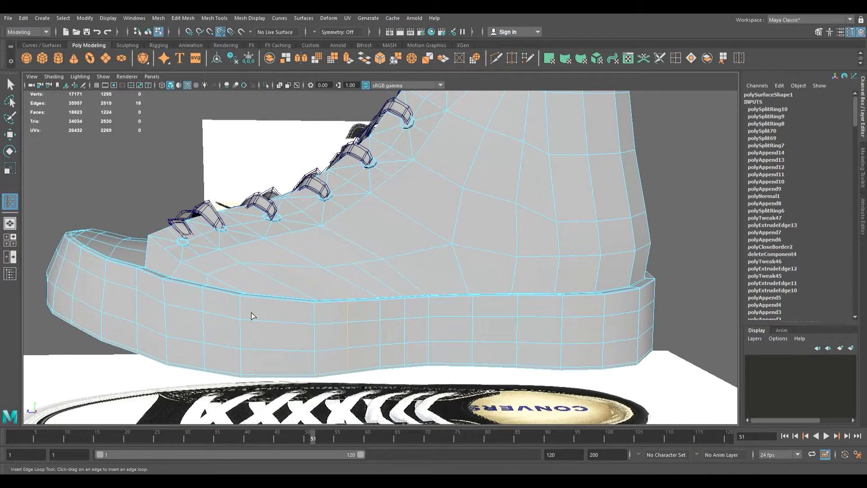
pyautogui.click(277, 306)
pyautogui.click(10, 84)
# Step: Cut edges with Multi-Cut across one side panel to carry the new loops up to the eyelet panel
pyautogui.keyDown('alt'); pyautogui.moveTo(324, 233); pyautogui.dragTo(389, 268); pyautogui.keyUp('alt')
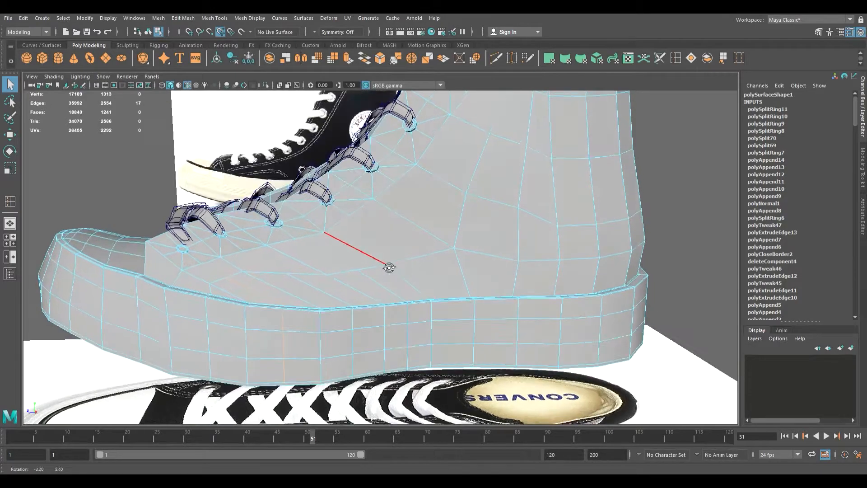
pyautogui.click(497, 59)
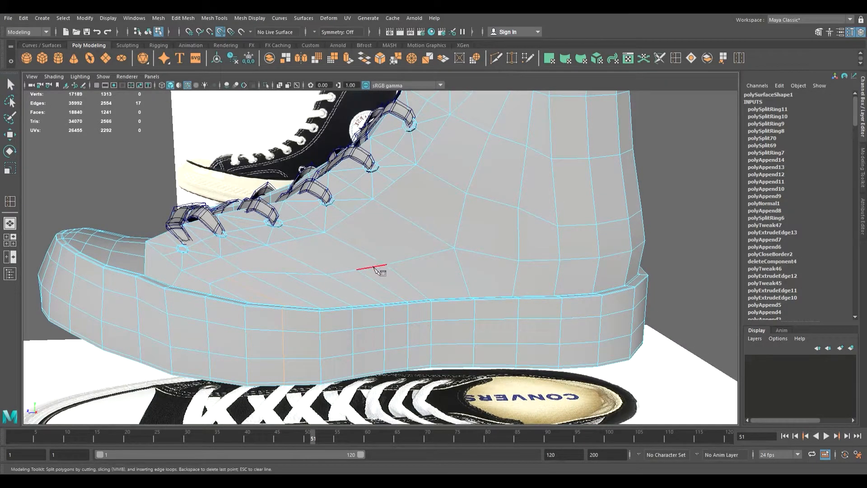
pyautogui.click(295, 239)
pyautogui.press('Return')
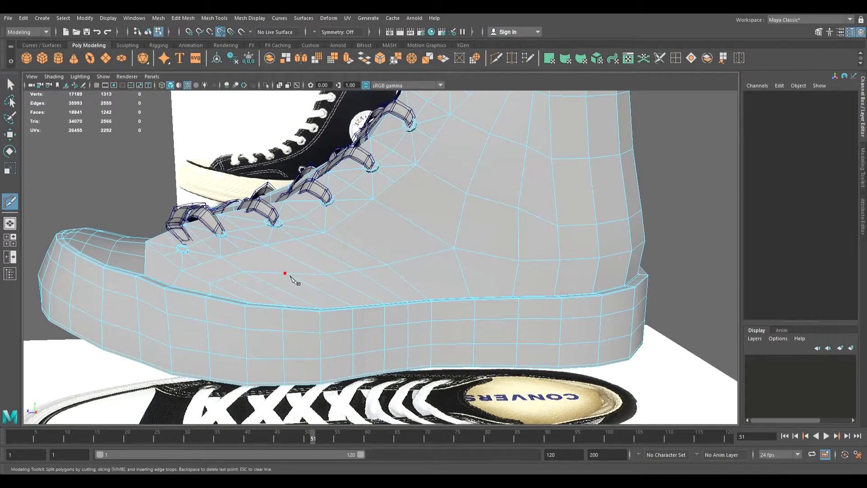
pyautogui.click(285, 273)
pyautogui.click(244, 251)
pyautogui.press('Return')
pyautogui.press('q')
# Step: Cut a matching edge on the opposite side panel, joining the loop's open end to the eyelet panel's border
pyautogui.press('g')
pyautogui.keyDown('alt'); pyautogui.moveTo(296, 273); pyautogui.dragTo(444, 266); pyautogui.keyUp('alt')
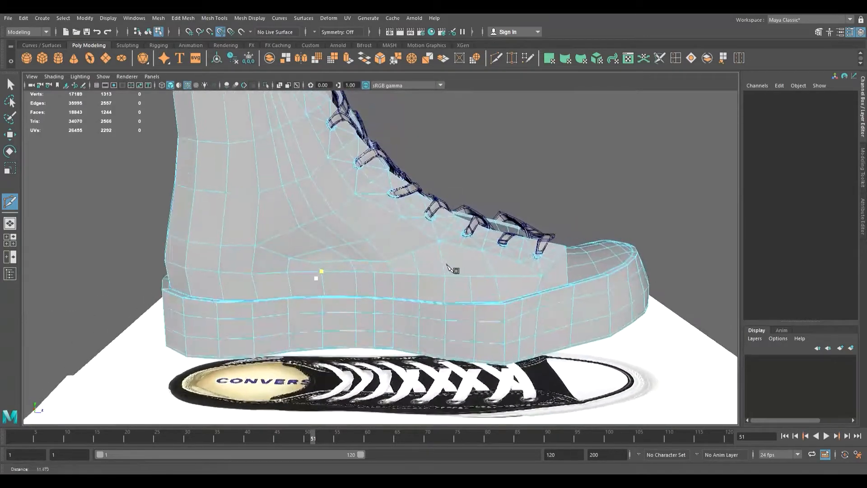
pyautogui.keyDown('alt'); pyautogui.moveTo(444, 266); pyautogui.dragTo(558, 288, button='right'); pyautogui.keyUp('alt')
pyautogui.keyDown('alt'); pyautogui.moveTo(559, 289); pyautogui.dragTo(421, 272, button='middle'); pyautogui.keyUp('alt')
pyautogui.click(412, 285)
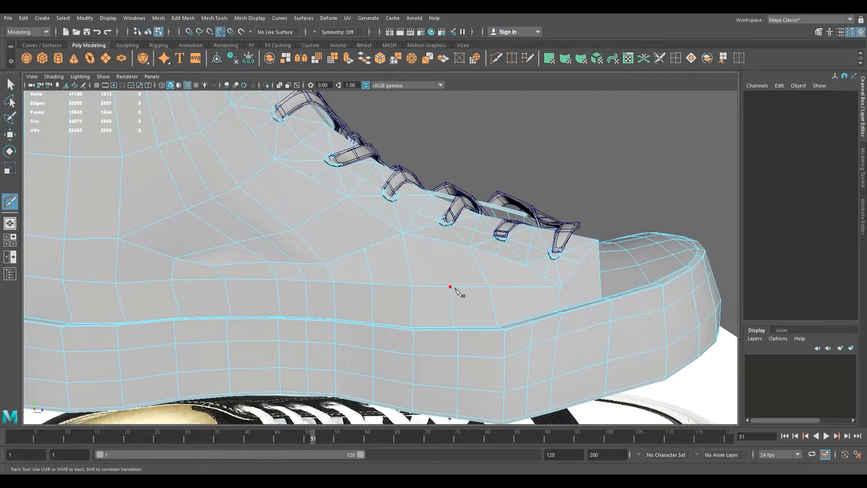
pyautogui.keyDown('alt'); pyautogui.moveTo(470, 297); pyautogui.dragTo(430, 276); pyautogui.keyUp('alt')
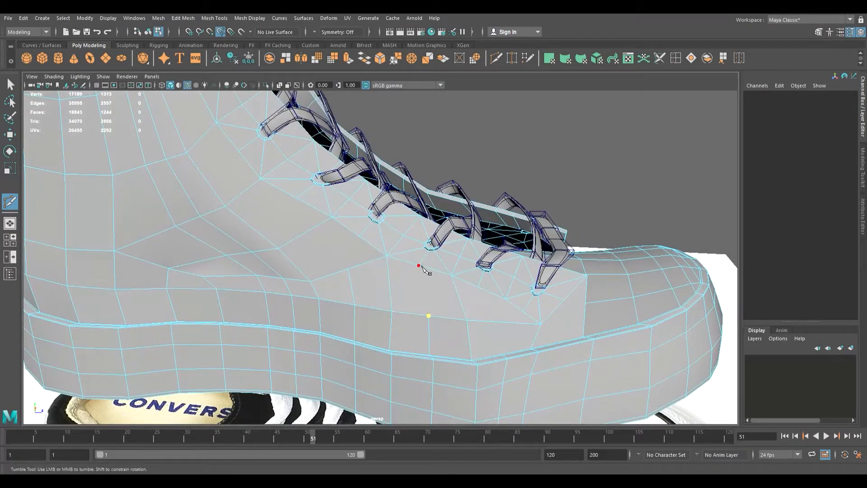
pyautogui.press('Return')
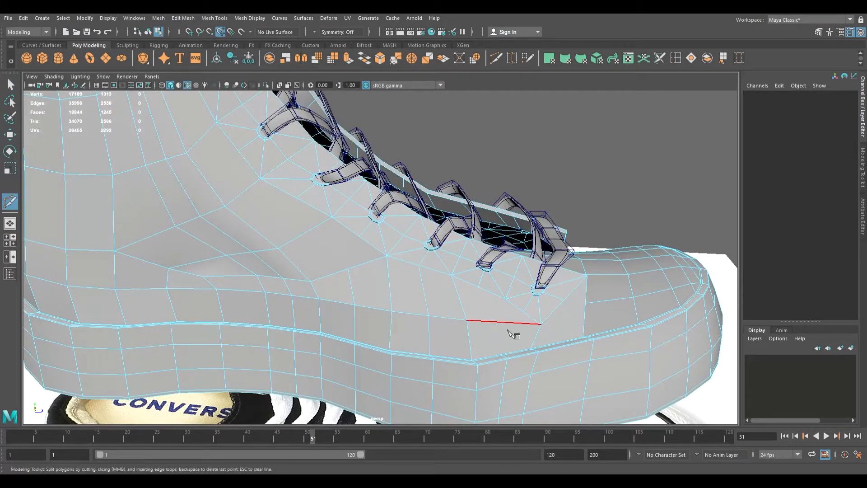
# Step: Cut a connected edge line from the sole rim near the toe up through the side panel to the eyelet panel
pyautogui.keyDown('alt'); pyautogui.moveTo(533, 350); pyautogui.dragTo(495, 334); pyautogui.keyUp('alt')
pyautogui.keyDown('alt'); pyautogui.moveTo(412, 333); pyautogui.dragTo(544, 383, button='right'); pyautogui.keyUp('alt')
pyautogui.keyDown('alt'); pyautogui.moveTo(541, 379); pyautogui.dragTo(489, 294, button='middle'); pyautogui.keyUp('alt')
pyautogui.click(391, 345)
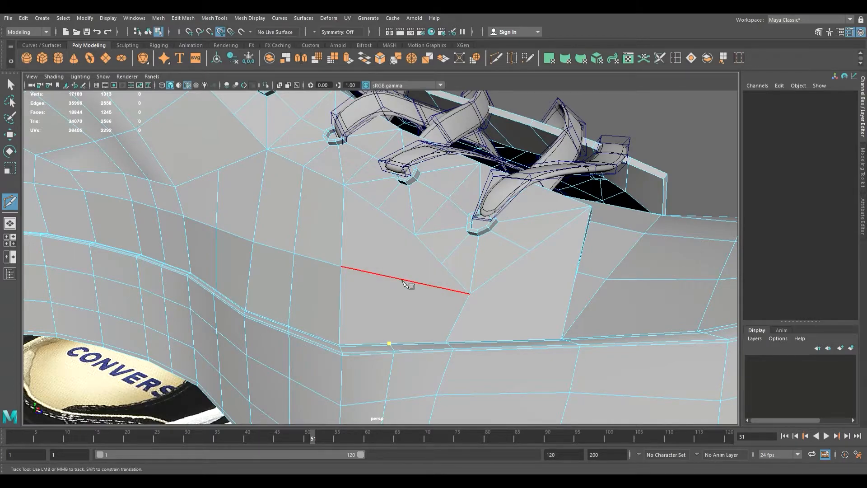
pyautogui.keyDown('alt'); pyautogui.moveTo(416, 290); pyautogui.dragTo(473, 295); pyautogui.keyUp('alt')
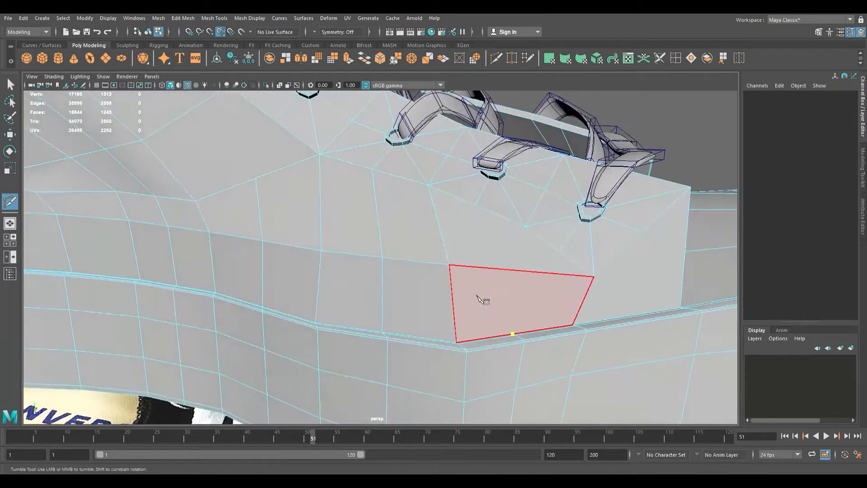
pyautogui.keyDown('alt'); pyautogui.moveTo(473, 294); pyautogui.dragTo(404, 287, button='middle'); pyautogui.keyUp('alt')
pyautogui.keyDown('alt'); pyautogui.moveTo(404, 287); pyautogui.dragTo(424, 288); pyautogui.keyUp('alt')
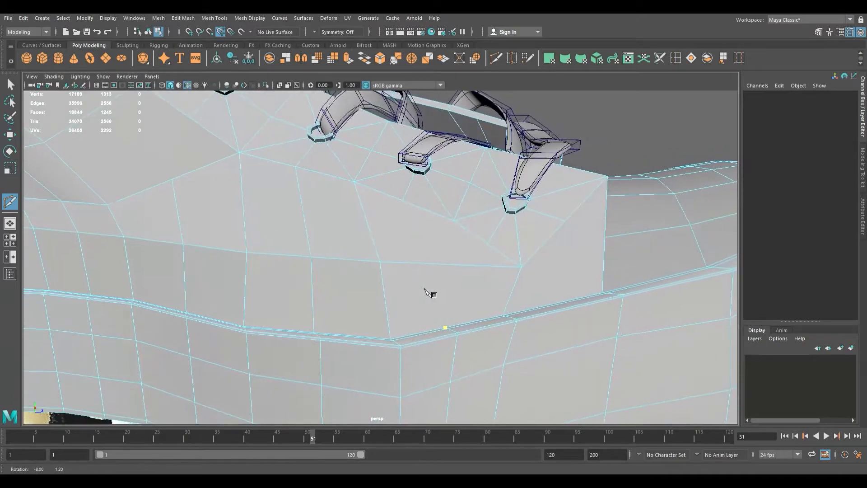
pyautogui.scroll(-3, 438, 294)
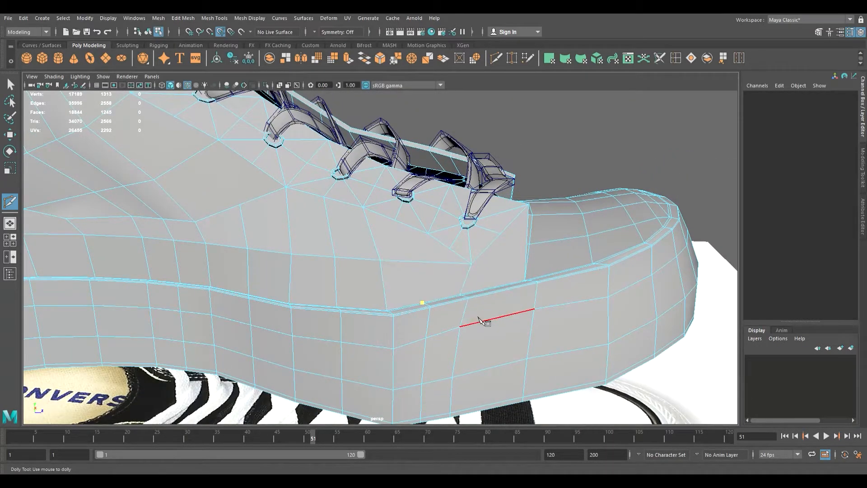
pyautogui.click(414, 261)
pyautogui.click(395, 220)
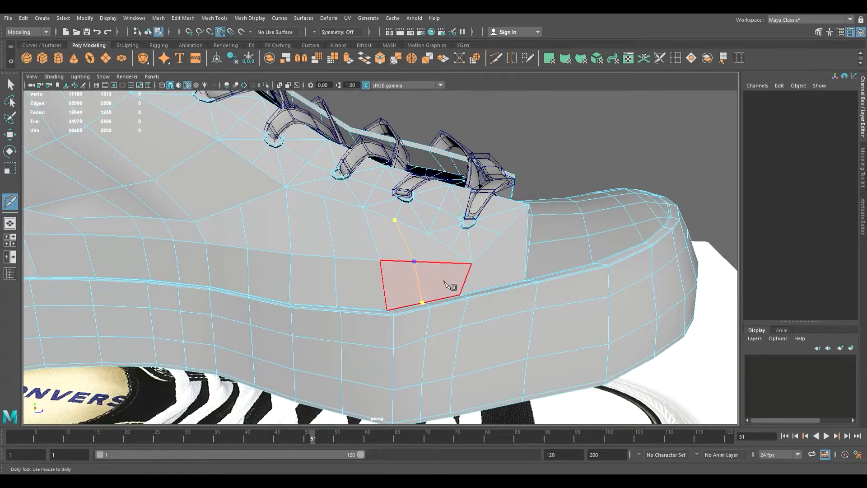
pyautogui.press('q')
# Step: Insert an edge loop through the sole between heel and arch and cut its open end to the eyelet panel
pyautogui.keyDown('alt'); pyautogui.moveTo(446, 262); pyautogui.dragTo(465, 265); pyautogui.keyUp('alt')
pyautogui.keyDown('alt'); pyautogui.moveTo(389, 253); pyautogui.dragTo(365, 261); pyautogui.keyUp('alt')
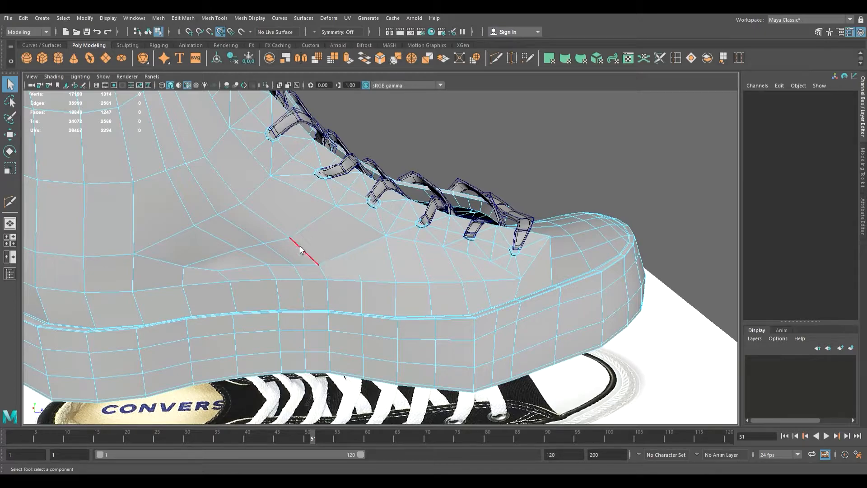
pyautogui.keyDown('alt'); pyautogui.moveTo(298, 252); pyautogui.dragTo(344, 245); pyautogui.keyUp('alt')
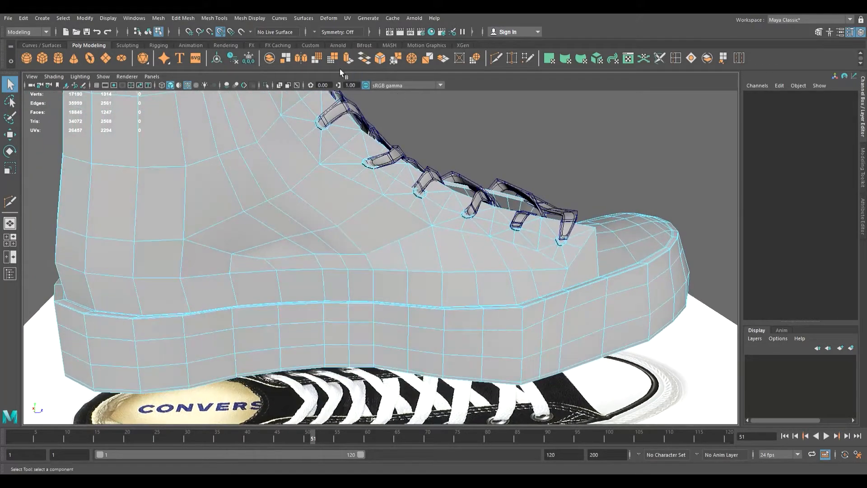
pyautogui.click(676, 59)
pyautogui.moveTo(219, 317); pyautogui.dragTo(215, 319)
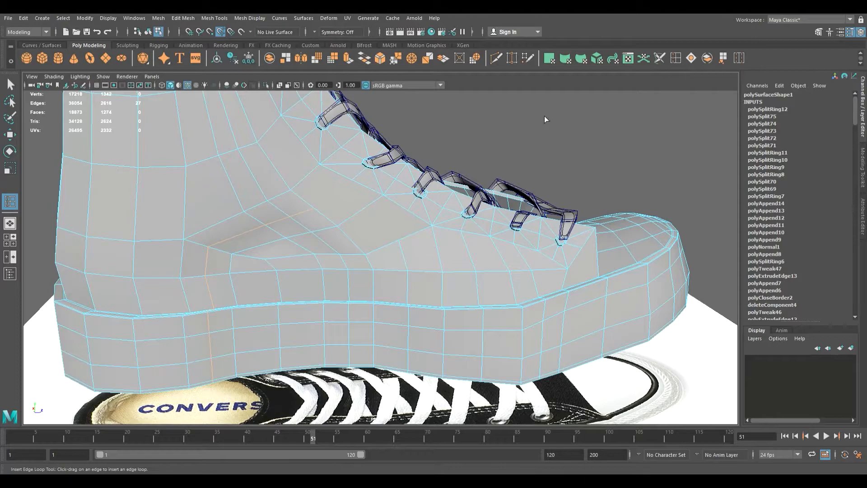
pyautogui.click(496, 58)
pyautogui.click(318, 211)
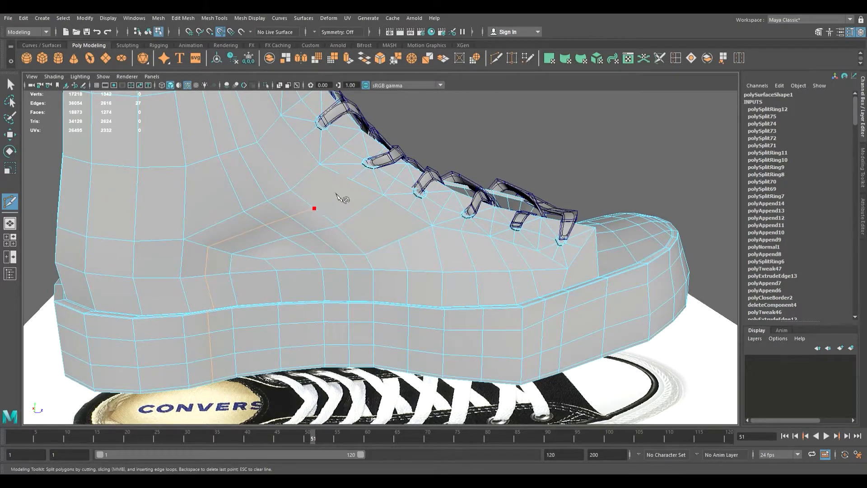
pyautogui.click(357, 183)
pyautogui.press('q')
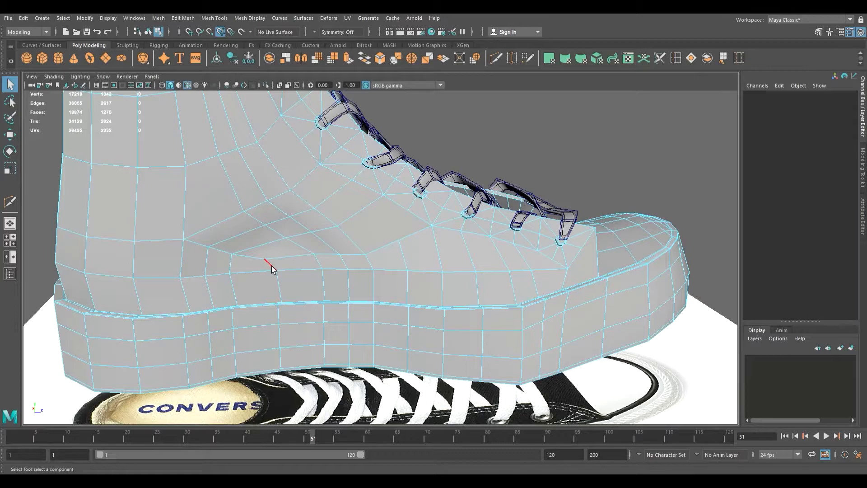
# Step: Add another edge loop slightly closer to the arch and extend its open end up to the eyelet panel's border
pyautogui.click(675, 57)
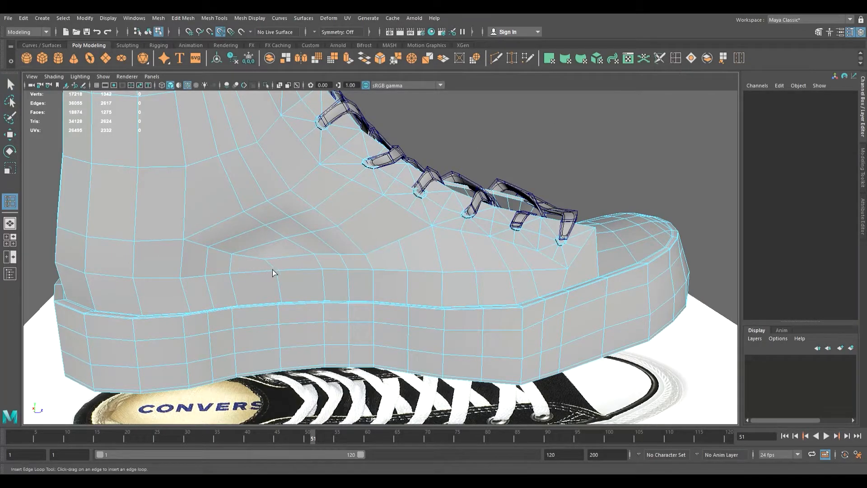
pyautogui.click(259, 275)
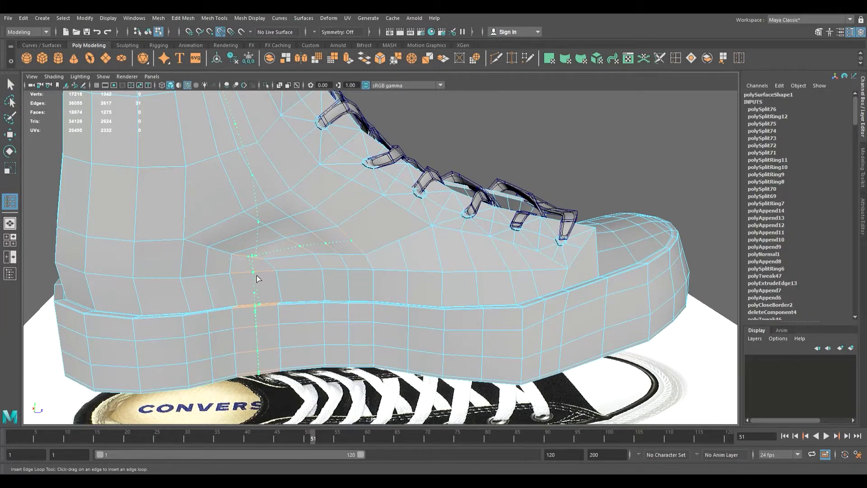
pyautogui.moveTo(204, 250)
pyautogui.keyDown('alt'); pyautogui.mouseDown()
pyautogui.moveTo(397, 245)
pyautogui.moveTo(208, 248)
pyautogui.mouseUp(); pyautogui.keyUp('alt')
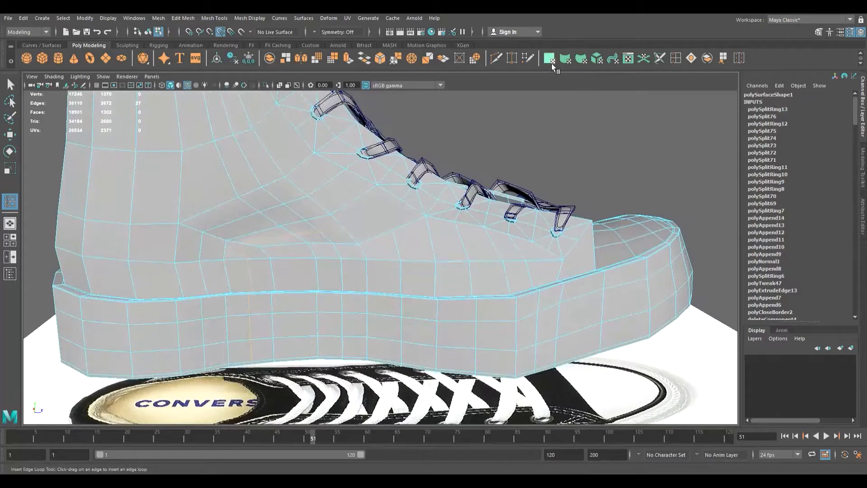
pyautogui.click(496, 58)
pyautogui.click(346, 229)
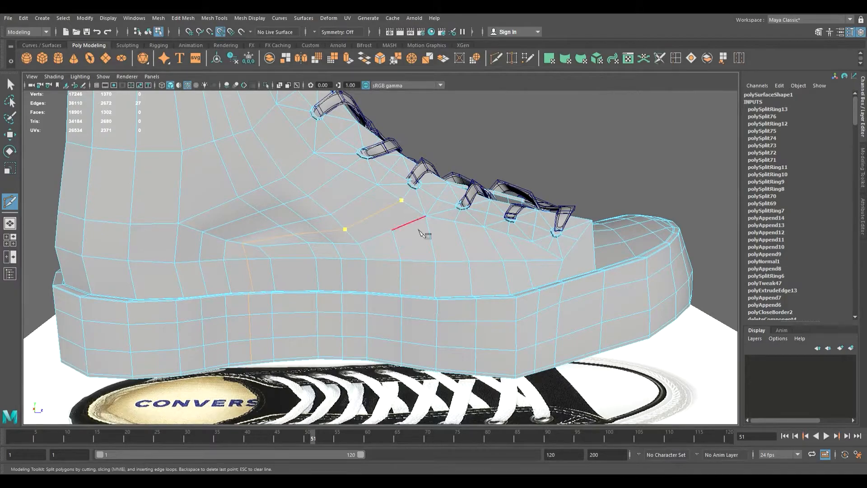
pyautogui.scroll(-2, 419, 233)
pyautogui.scroll(-4, 433, 253)
pyautogui.scroll(-1, 447, 276)
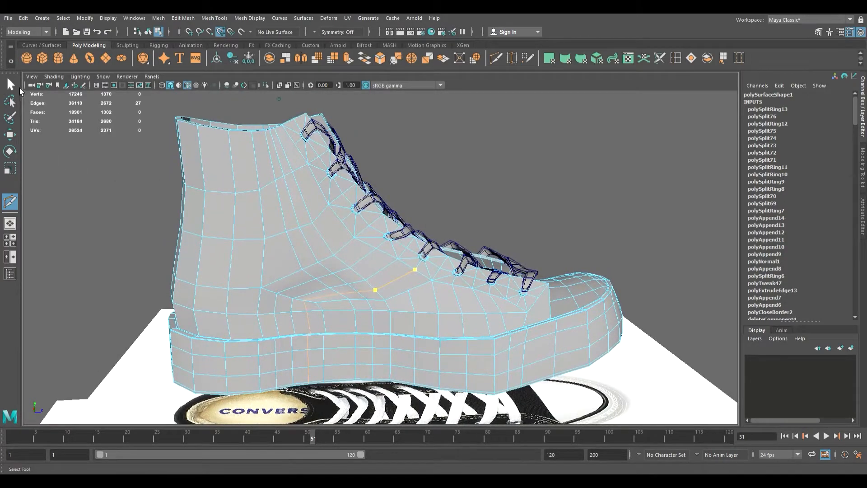
pyautogui.click(11, 85)
# Step: Insert a short edge loop in the side panel above the arch and cut its open end to the neighbouring edge line
pyautogui.scroll(3, 299, 262)
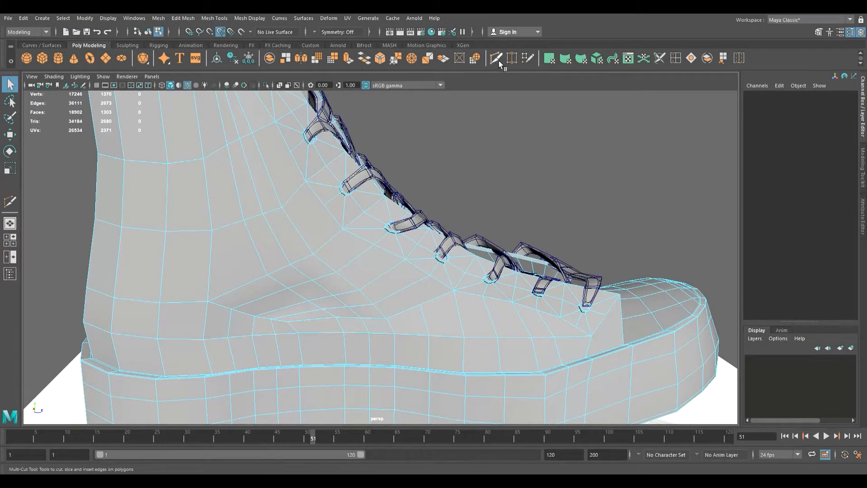
pyautogui.click(677, 60)
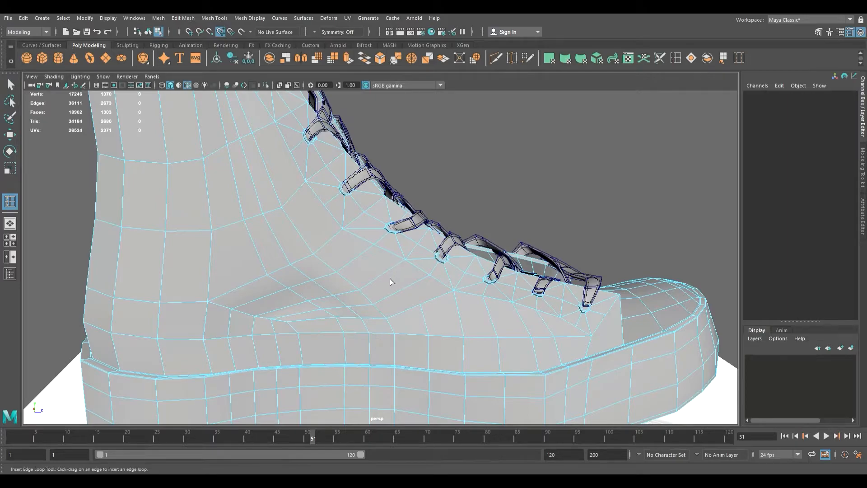
pyautogui.moveTo(387, 277); pyautogui.dragTo(387, 277)
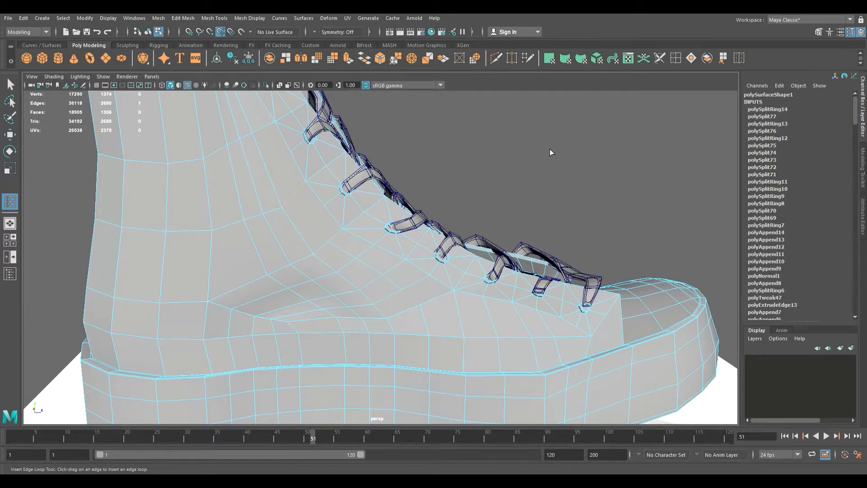
pyautogui.click(499, 61)
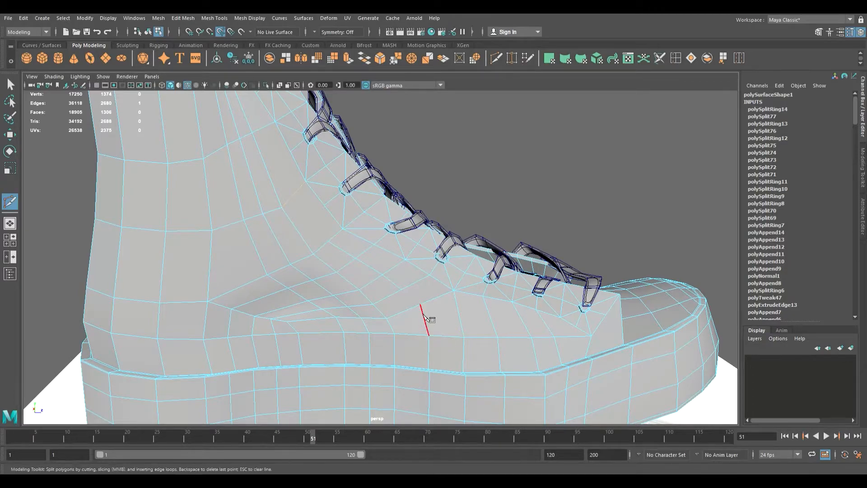
pyautogui.click(420, 305)
pyautogui.click(406, 293)
pyautogui.keyDown('alt'); pyautogui.moveTo(470, 290); pyautogui.dragTo(489, 322, button='middle'); pyautogui.keyUp('alt')
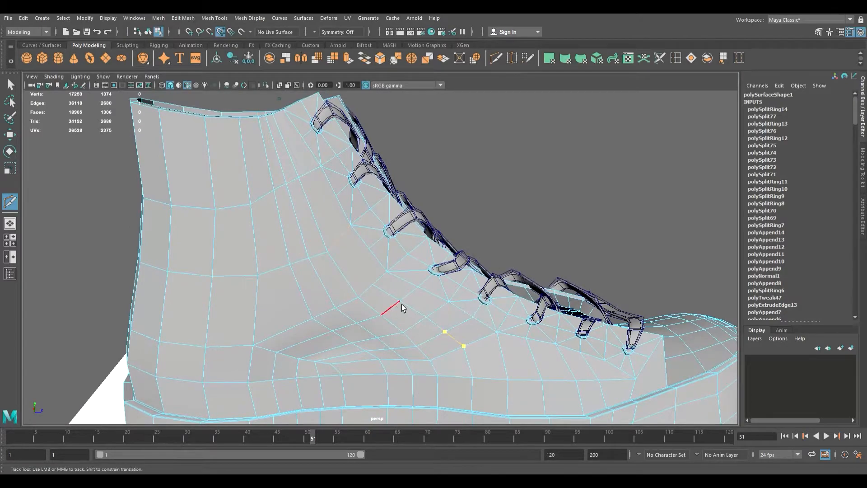
pyautogui.press('Return')
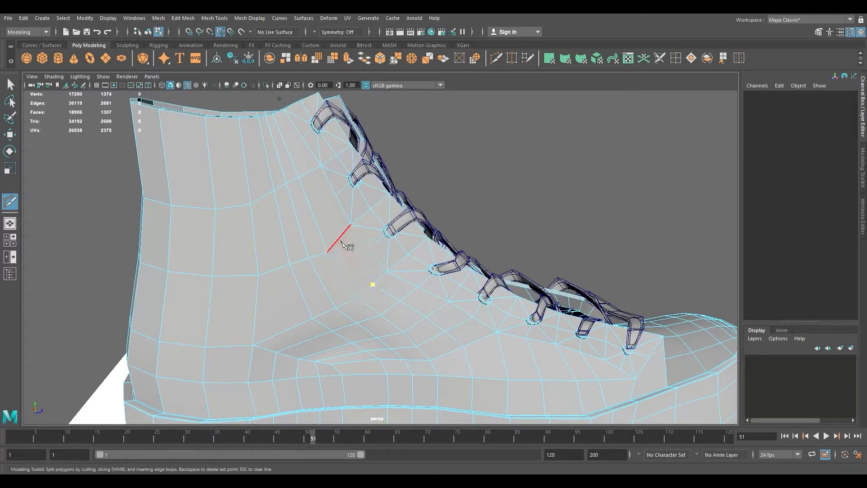
# Step: Cut a connected edge line from the side panel beside the eyelets up through the ankle to the collar rim
pyautogui.press('q')
pyautogui.press('y')
pyautogui.click(339, 238)
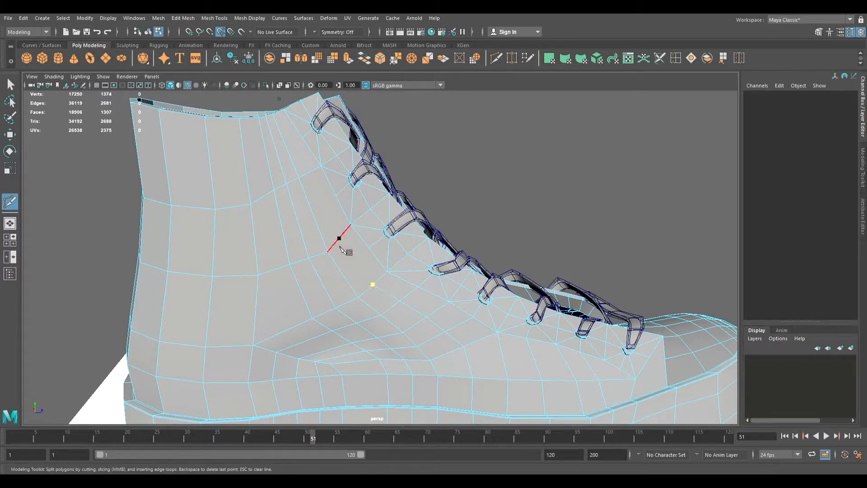
pyautogui.click(315, 173)
pyautogui.click(282, 115)
pyautogui.keyDown('alt'); pyautogui.moveTo(283, 115); pyautogui.dragTo(412, 245); pyautogui.keyUp('alt')
pyautogui.keyDown('alt'); pyautogui.moveTo(490, 271); pyautogui.dragTo(478, 317); pyautogui.keyUp('alt')
pyautogui.keyDown('alt'); pyautogui.moveTo(478, 319); pyautogui.dragTo(435, 336, button='middle'); pyautogui.keyUp('alt')
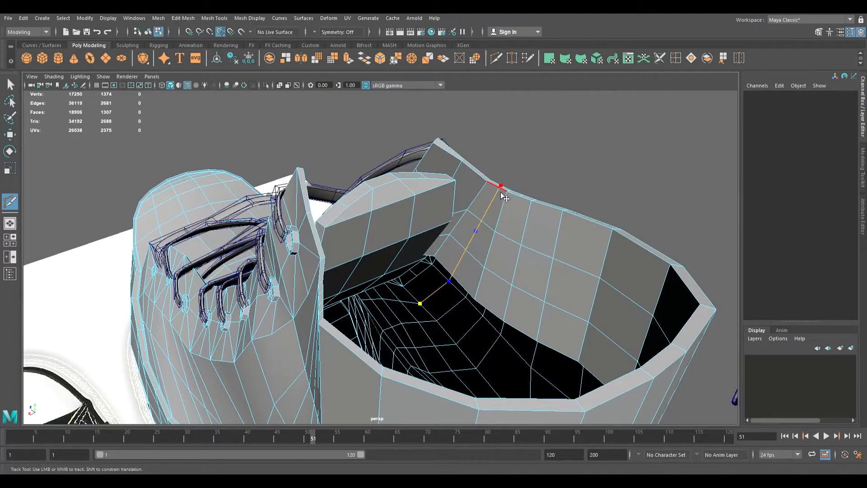
pyautogui.keyDown('alt'); pyautogui.moveTo(504, 196); pyautogui.dragTo(376, 269); pyautogui.keyUp('alt')
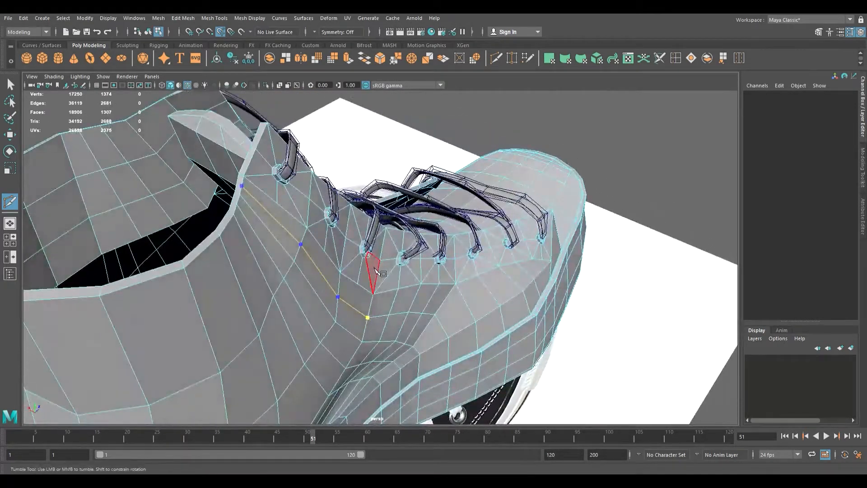
pyautogui.press('Return')
# Step: Continue the cut across the collar rim and down the boot's inner lining
pyautogui.moveTo(303, 256)
pyautogui.keyDown('alt'); pyautogui.mouseDown()
pyautogui.moveTo(341, 273)
pyautogui.moveTo(300, 261)
pyautogui.mouseUp(); pyautogui.keyUp('alt')
pyautogui.scroll(1, 307, 261)
pyautogui.click(355, 256)
pyautogui.keyDown('alt'); pyautogui.moveTo(360, 276); pyautogui.dragTo(465, 288); pyautogui.keyUp('alt')
pyautogui.keyDown('alt'); pyautogui.moveTo(465, 289); pyautogui.dragTo(538, 200, button='right'); pyautogui.keyUp('alt')
pyautogui.keyDown('alt'); pyautogui.moveTo(537, 198); pyautogui.dragTo(578, 252); pyautogui.keyUp('alt')
pyautogui.click(580, 242)
pyautogui.click(560, 301)
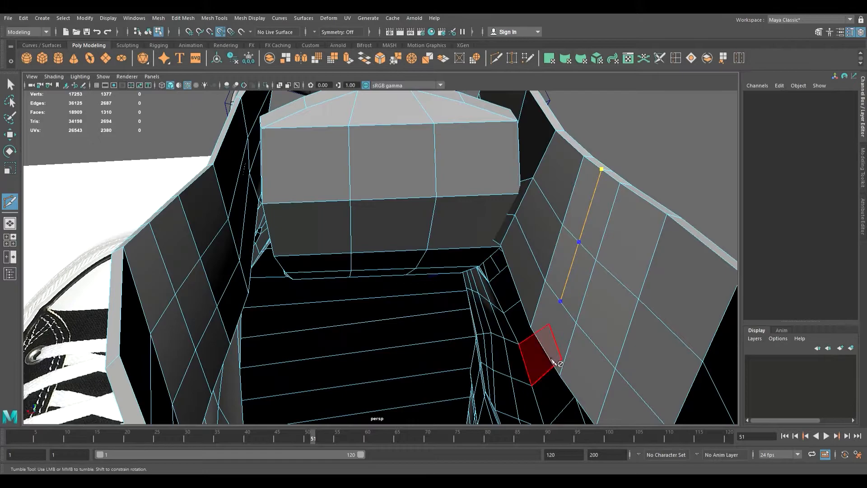
pyautogui.keyDown('alt'); pyautogui.moveTo(552, 354); pyautogui.dragTo(576, 356); pyautogui.keyUp('alt')
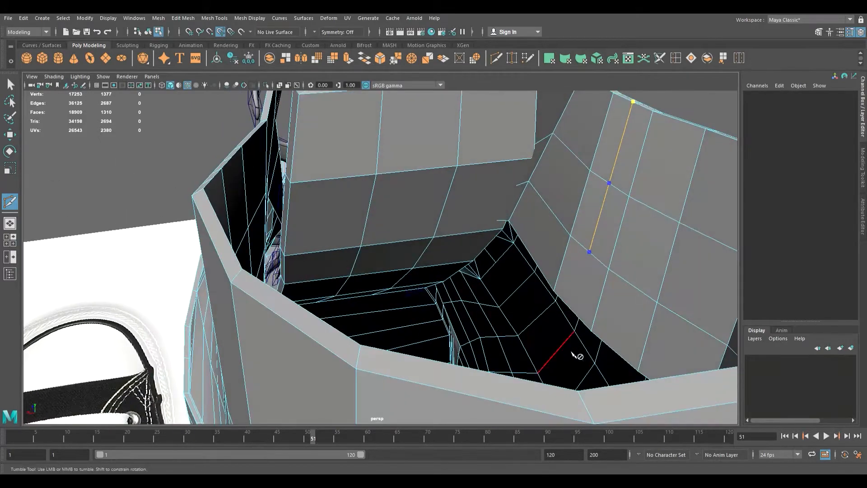
pyautogui.click(580, 312)
pyautogui.press('Return')
# Step: Examine the side-panel and sole topology on both sides of the boot for unfinished edge lines
pyautogui.scroll(-5, 572, 320)
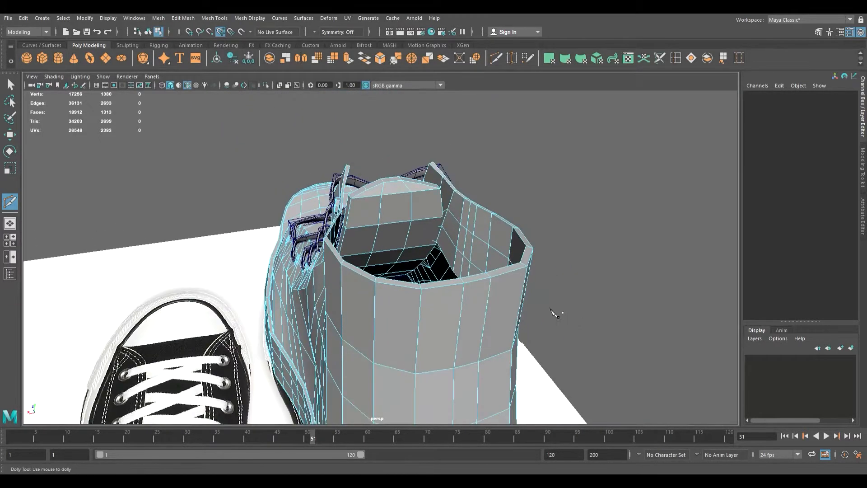
pyautogui.keyDown('alt'); pyautogui.moveTo(572, 321); pyautogui.dragTo(422, 290); pyautogui.keyUp('alt')
pyautogui.keyDown('alt'); pyautogui.moveTo(422, 291); pyautogui.dragTo(397, 174, button='middle'); pyautogui.keyUp('alt')
pyautogui.keyDown('alt'); pyautogui.moveTo(397, 174); pyautogui.dragTo(445, 234); pyautogui.keyUp('alt')
pyautogui.keyDown('alt'); pyautogui.moveTo(445, 233); pyautogui.dragTo(401, 243, button='middle'); pyautogui.keyUp('alt')
pyautogui.keyDown('alt'); pyautogui.moveTo(452, 271); pyautogui.dragTo(381, 262); pyautogui.keyUp('alt')
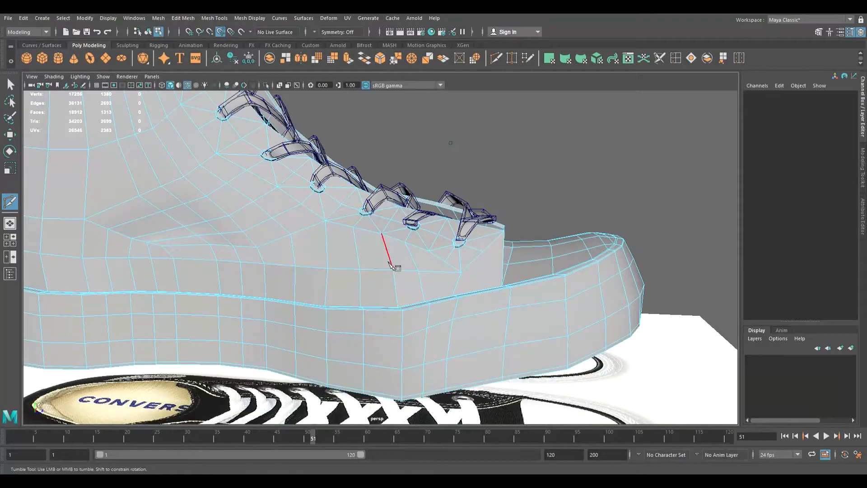
pyautogui.keyDown('alt'); pyautogui.moveTo(387, 242); pyautogui.dragTo(407, 267, button='right'); pyautogui.keyUp('alt')
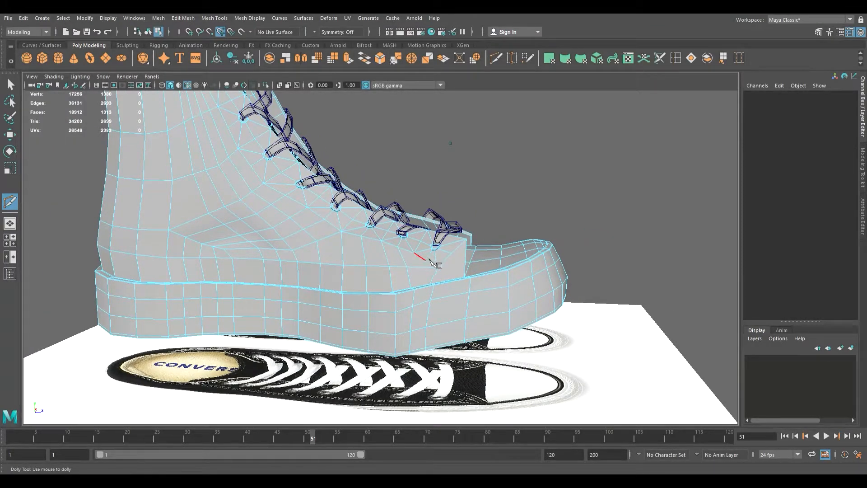
pyautogui.keyDown('alt'); pyautogui.moveTo(447, 282); pyautogui.dragTo(433, 280); pyautogui.keyUp('alt')
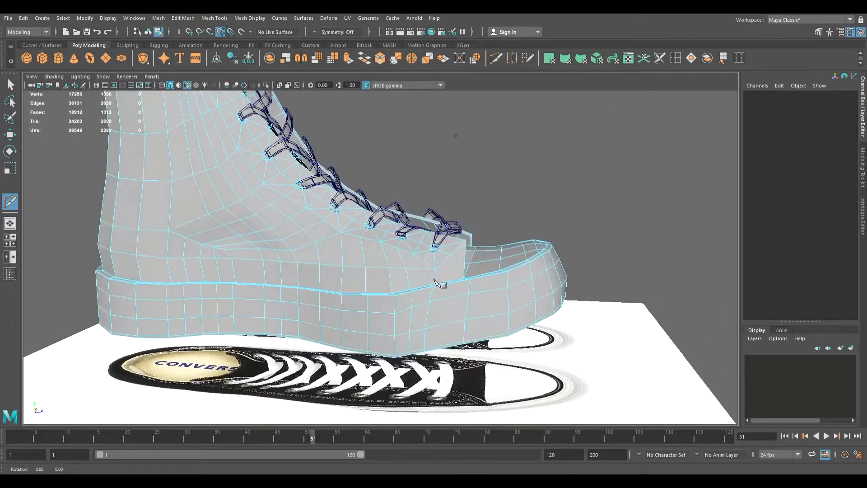
pyautogui.scroll(4, 433, 279)
pyautogui.scroll(-3, 452, 283)
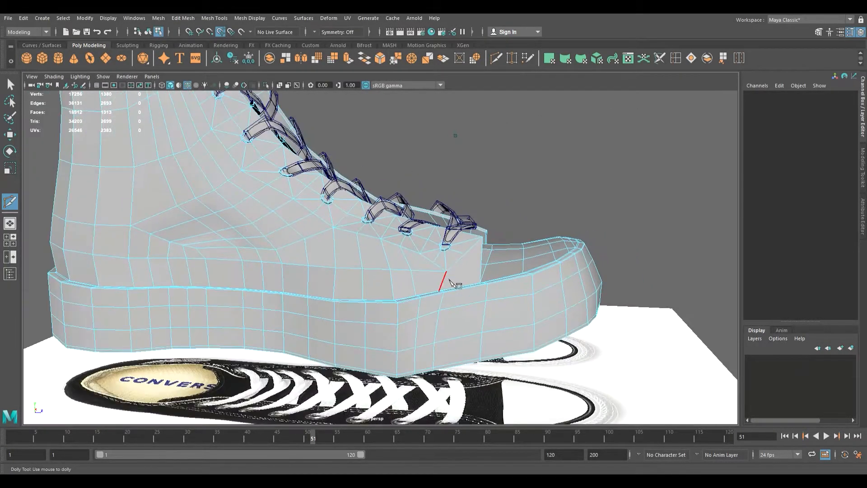
pyautogui.keyDown('alt'); pyautogui.moveTo(479, 271); pyautogui.dragTo(424, 248); pyautogui.keyUp('alt')
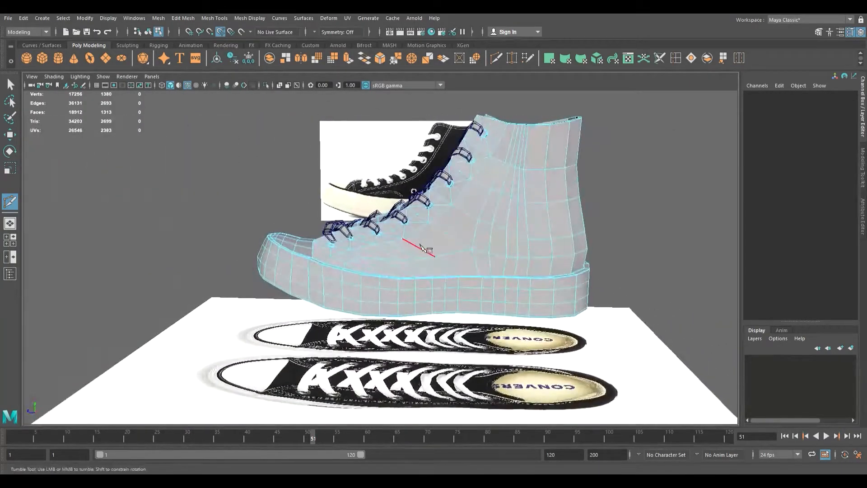
pyautogui.keyDown('alt'); pyautogui.moveTo(421, 246); pyautogui.dragTo(363, 267, button='middle'); pyautogui.keyUp('alt')
pyautogui.scroll(2, 363, 267)
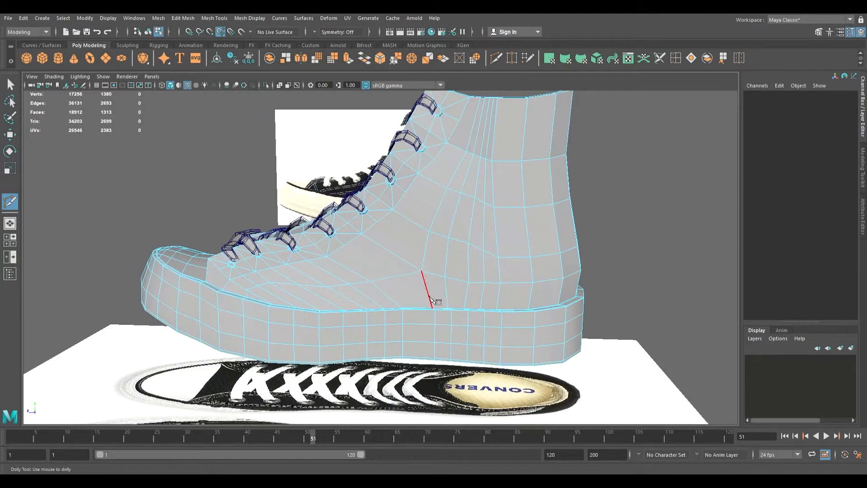
pyautogui.keyDown('alt'); pyautogui.moveTo(434, 301); pyautogui.dragTo(454, 293, button='right'); pyautogui.keyUp('alt')
pyautogui.keyDown('alt'); pyautogui.moveTo(454, 293); pyautogui.dragTo(451, 309, button='middle'); pyautogui.keyUp('alt')
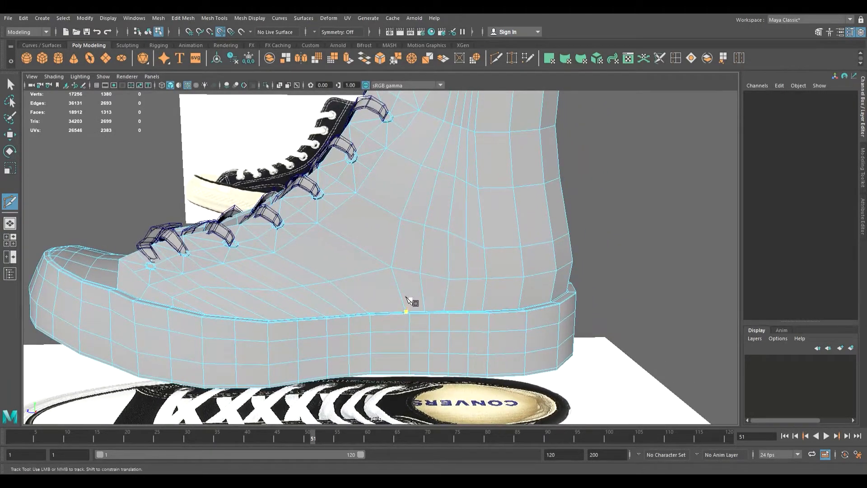
pyautogui.keyDown('alt'); pyautogui.moveTo(350, 271); pyautogui.dragTo(329, 264); pyautogui.keyUp('alt')
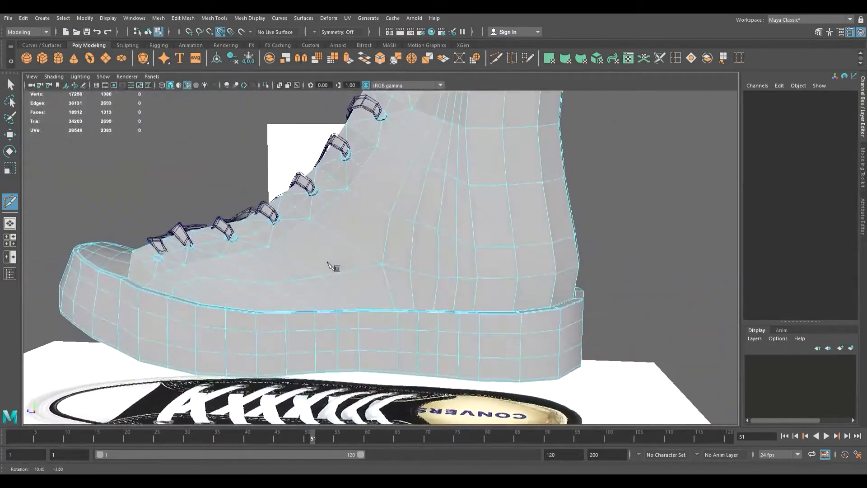
# Step: Insert an edge loop through the sole near the arch and four horizontal loops stacked around the heel and ankle
pyautogui.click(678, 60)
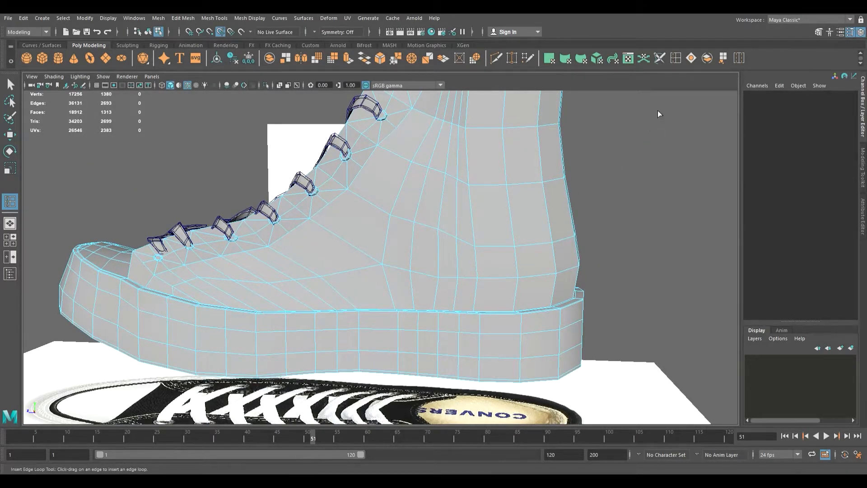
pyautogui.moveTo(384, 316); pyautogui.dragTo(384, 316)
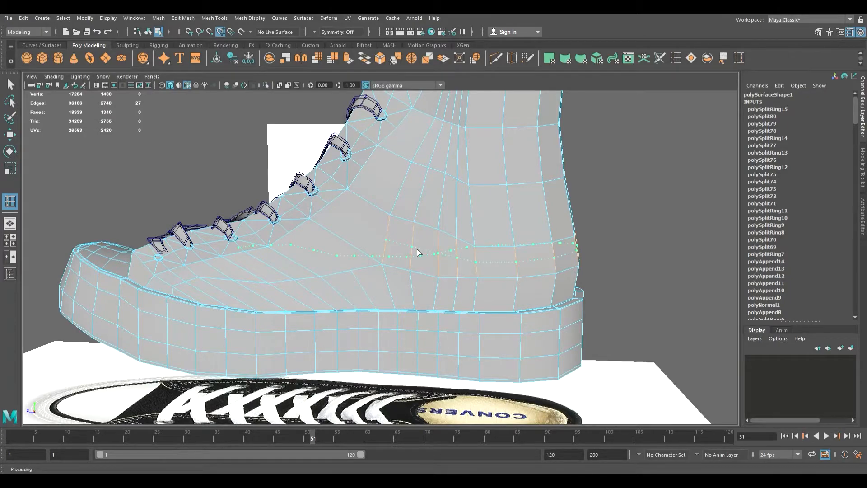
pyautogui.click(368, 269)
pyautogui.moveTo(367, 270)
pyautogui.keyDown('alt'); pyautogui.mouseDown()
pyautogui.moveTo(522, 266)
pyautogui.moveTo(355, 270)
pyautogui.mouseUp(); pyautogui.keyUp('alt')
pyautogui.click(411, 196)
pyautogui.keyDown('alt'); pyautogui.moveTo(349, 204); pyautogui.dragTo(395, 238); pyautogui.keyUp('alt')
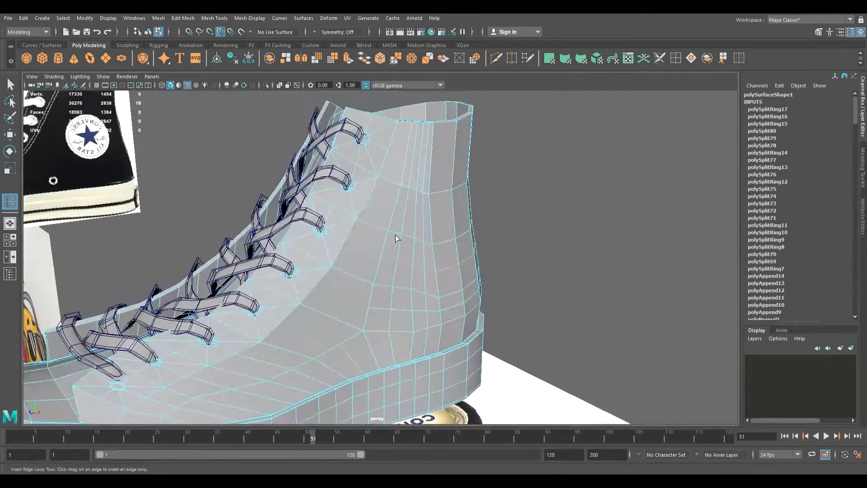
pyautogui.click(399, 214)
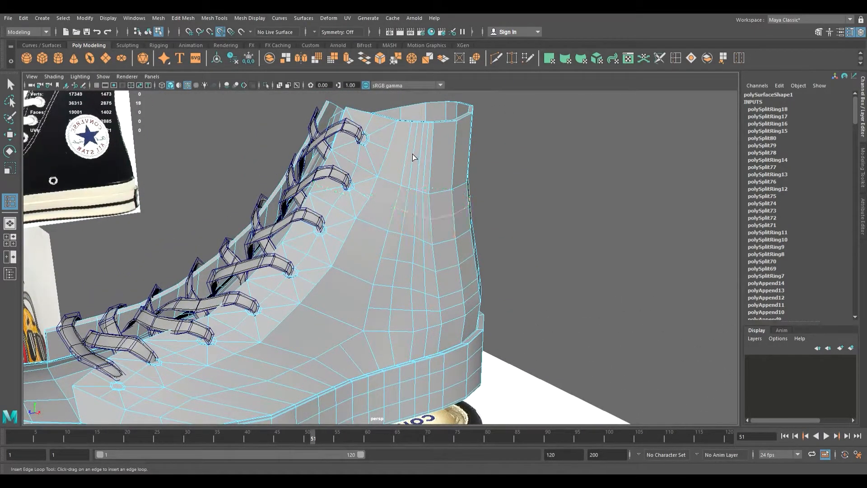
pyautogui.click(412, 158)
pyautogui.press('q')
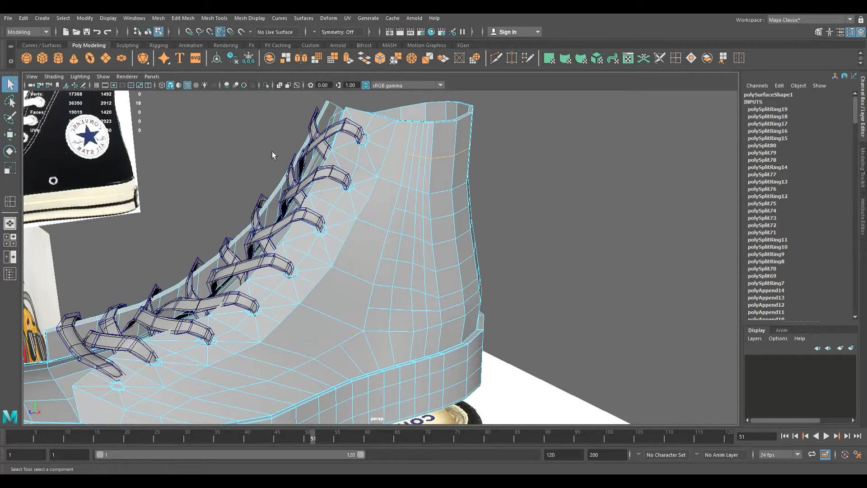
# Step: Cut the open ends of the upper two ankle loops across to the eyelet panel's border
pyautogui.click(498, 59)
pyautogui.click(395, 152)
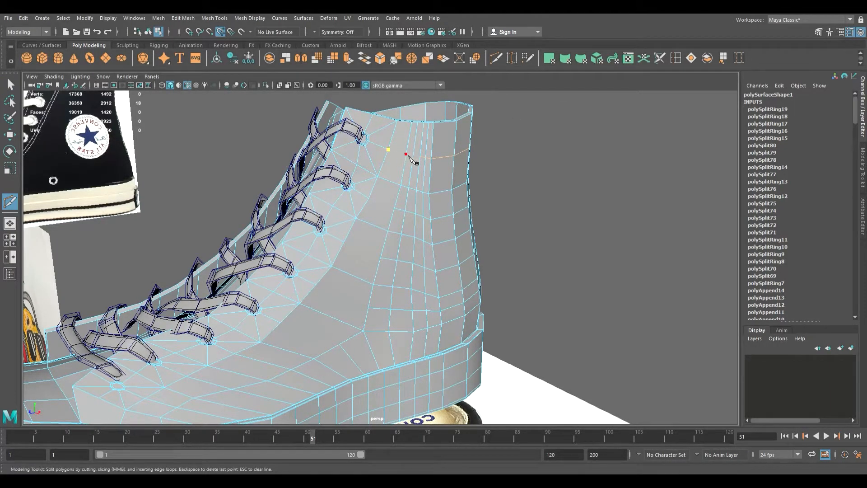
pyautogui.click(406, 155)
pyautogui.press('q')
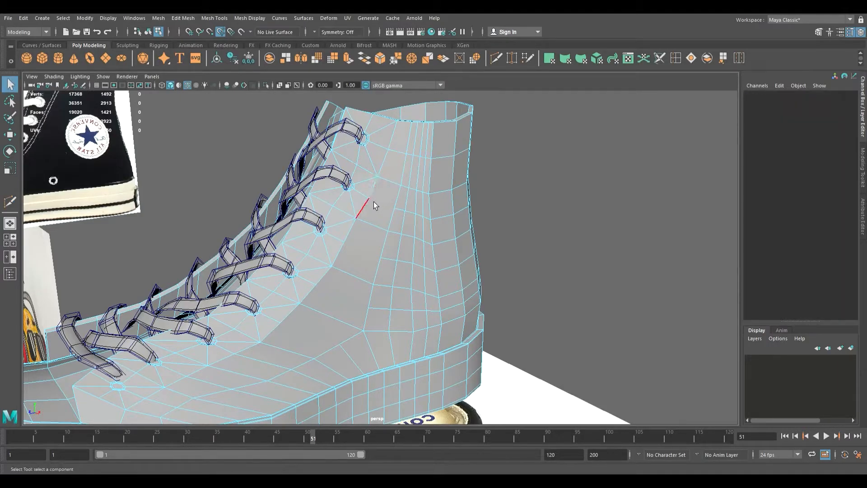
pyautogui.press('y')
pyautogui.click(397, 213)
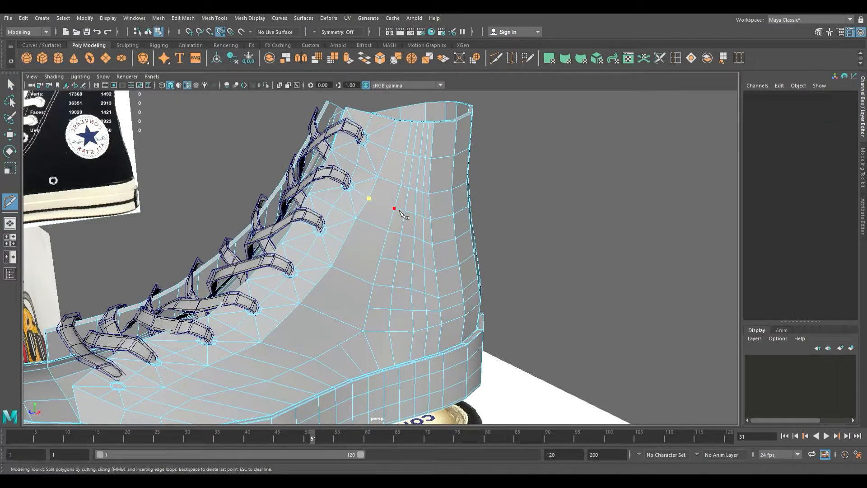
pyautogui.press('q')
# Step: Cut connecting edges from the lower ankle and heel loops across the side panel to the eyelet panel's border
pyautogui.press('y')
pyautogui.click(344, 242)
pyautogui.click(381, 258)
pyautogui.press('q')
pyautogui.press('y')
pyautogui.click(317, 285)
pyautogui.click(372, 310)
pyautogui.press('q')
pyautogui.press('y')
pyautogui.click(339, 344)
pyautogui.press('q')
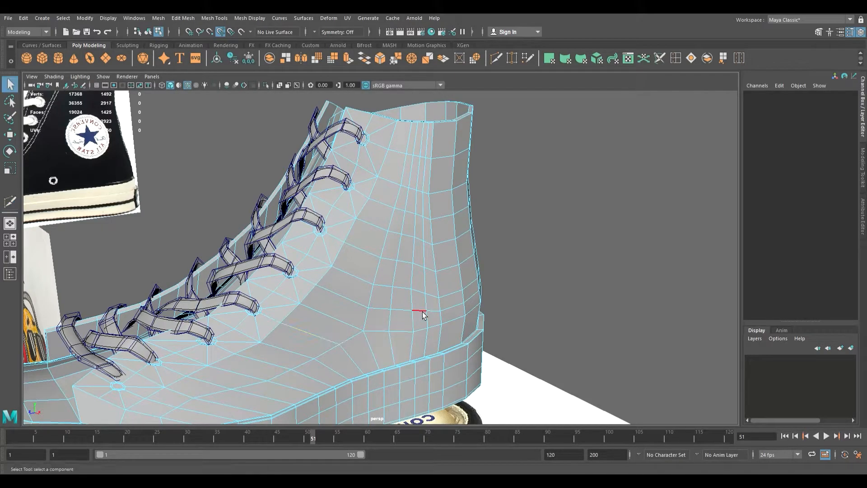
# Step: On the opposite side of the boot, cut three connecting edges from the ankle loops' open ends to the eyelet panel's border
pyautogui.scroll(-4, 424, 304)
pyautogui.keyDown('alt'); pyautogui.moveTo(424, 303); pyautogui.dragTo(389, 294); pyautogui.keyUp('alt')
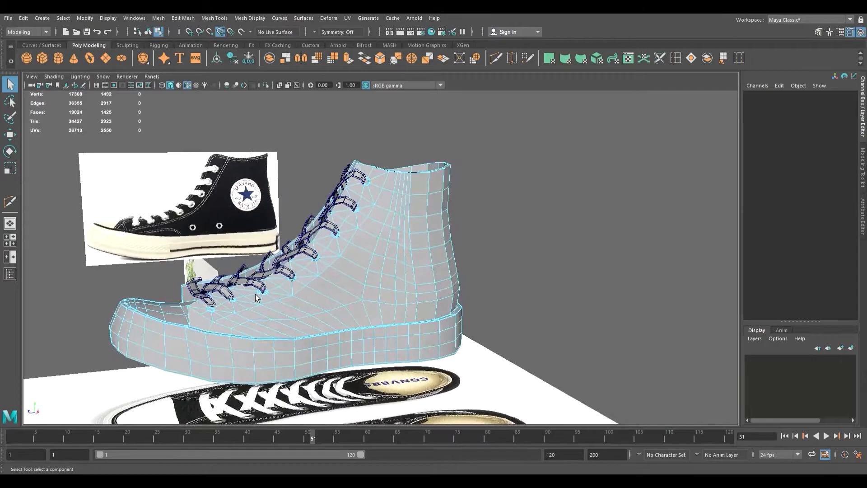
pyautogui.keyDown('alt'); pyautogui.moveTo(229, 298); pyautogui.dragTo(335, 308); pyautogui.keyUp('alt')
pyautogui.scroll(5, 361, 285)
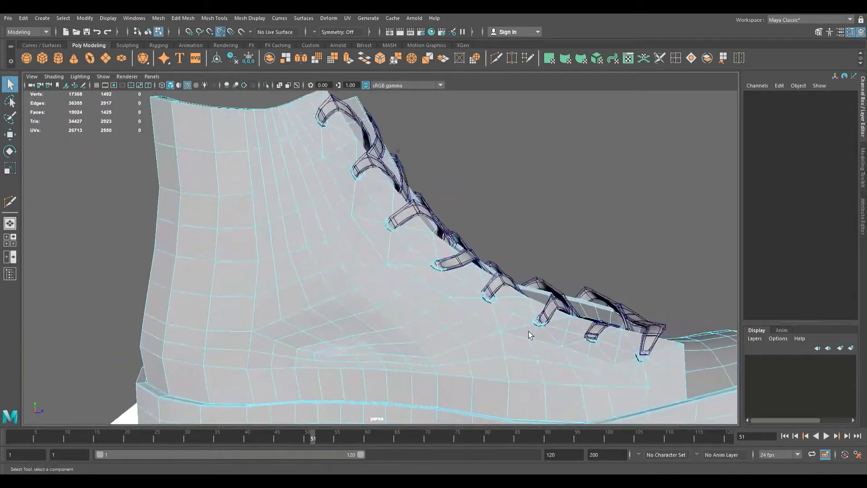
pyautogui.hotkey('ctrl', 'shift', 'x')
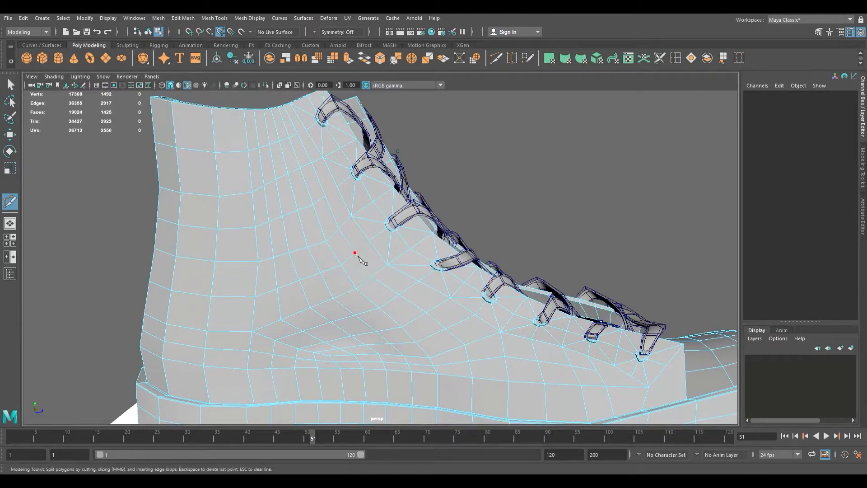
pyautogui.click(371, 241)
pyautogui.press('q')
pyautogui.hotkey('ctrl', 'shift', 'x')
pyautogui.click(325, 197)
pyautogui.click(342, 188)
pyautogui.press('q')
pyautogui.hotkey('ctrl', 'shift', 'x')
pyautogui.click(298, 134)
pyautogui.press('q')
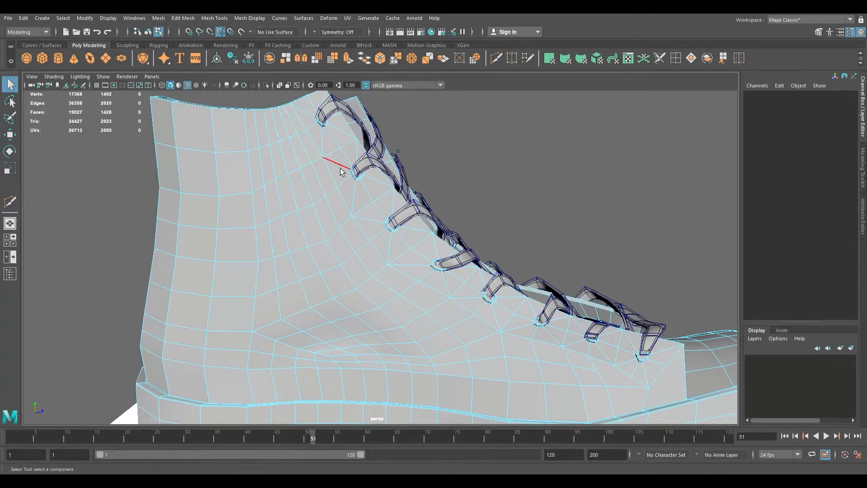
# Step: Leave component mode and select the boot and its laces as whole objects
pyautogui.keyDown('alt'); pyautogui.moveTo(383, 177); pyautogui.dragTo(357, 174); pyautogui.keyUp('alt')
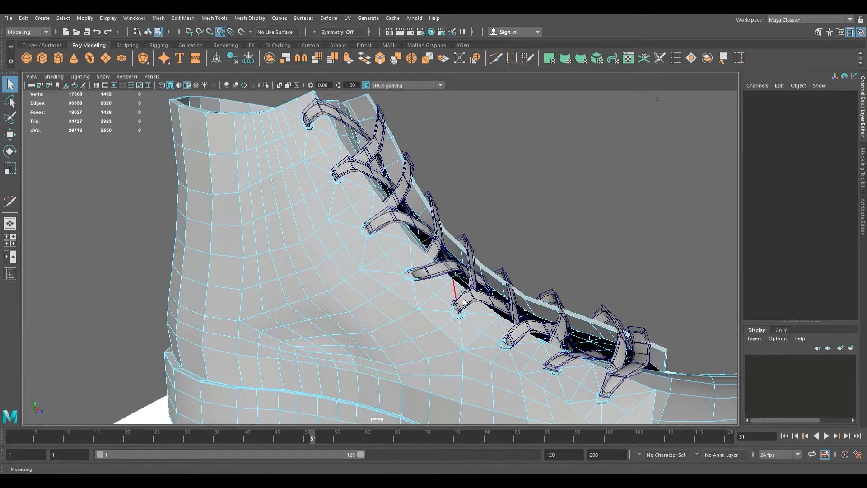
pyautogui.scroll(-7, 464, 303)
pyautogui.keyDown('alt'); pyautogui.moveTo(469, 300); pyautogui.dragTo(433, 281); pyautogui.keyUp('alt')
pyautogui.press('F8')
pyautogui.keyDown('alt'); pyautogui.moveTo(474, 228); pyautogui.dragTo(527, 277); pyautogui.keyUp('alt')
pyautogui.scroll(-4, 442, 266)
pyautogui.moveTo(443, 190); pyautogui.dragTo(450, 240)
pyautogui.scroll(3, 442, 215)
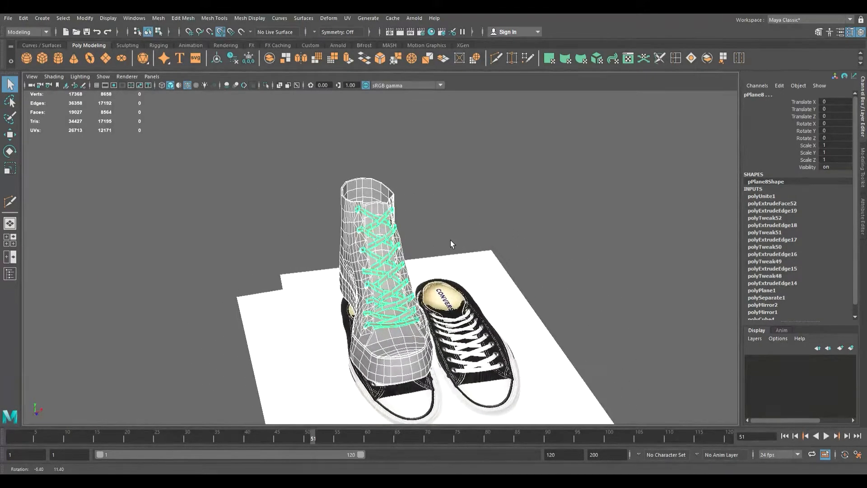
# Step: Try to fill the open holes of the selected boot and lace meshes, and undo the fill
pyautogui.click(595, 123)
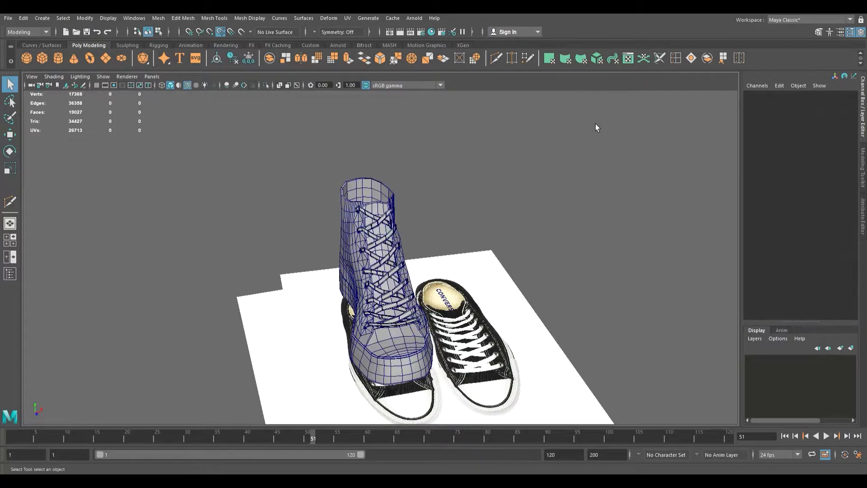
pyautogui.click(375, 233)
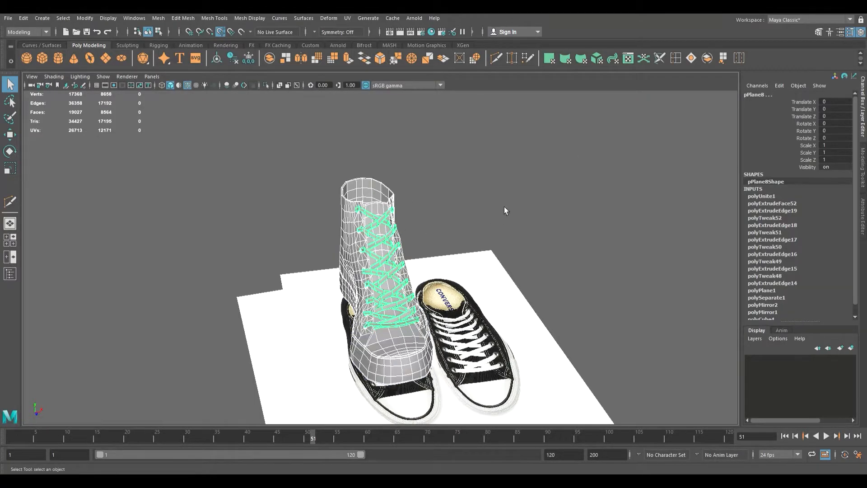
pyautogui.click(695, 62)
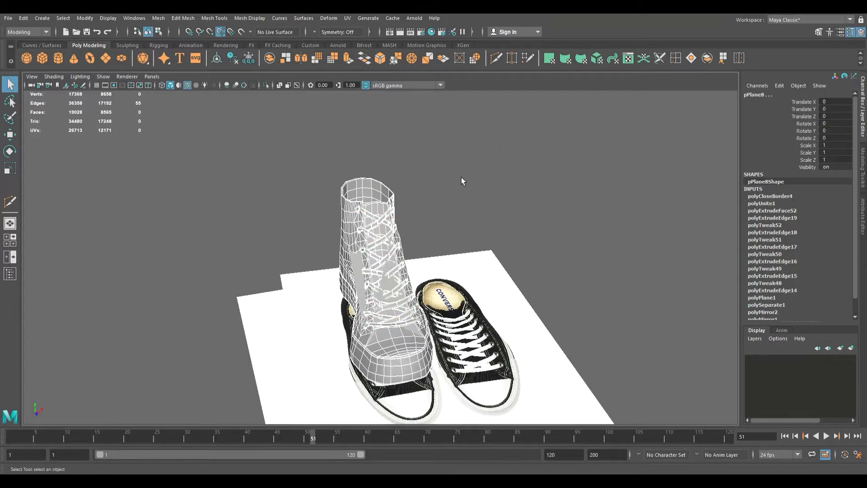
pyautogui.scroll(-3, 461, 177)
pyautogui.keyDown('alt'); pyautogui.moveTo(443, 227); pyautogui.dragTo(371, 262); pyautogui.keyUp('alt')
pyautogui.keyDown('alt'); pyautogui.moveTo(413, 270); pyautogui.dragTo(356, 252); pyautogui.keyUp('alt')
pyautogui.click(398, 269)
pyautogui.hotkey('ctrl', 'z')
pyautogui.hotkey('ctrl', 'z')
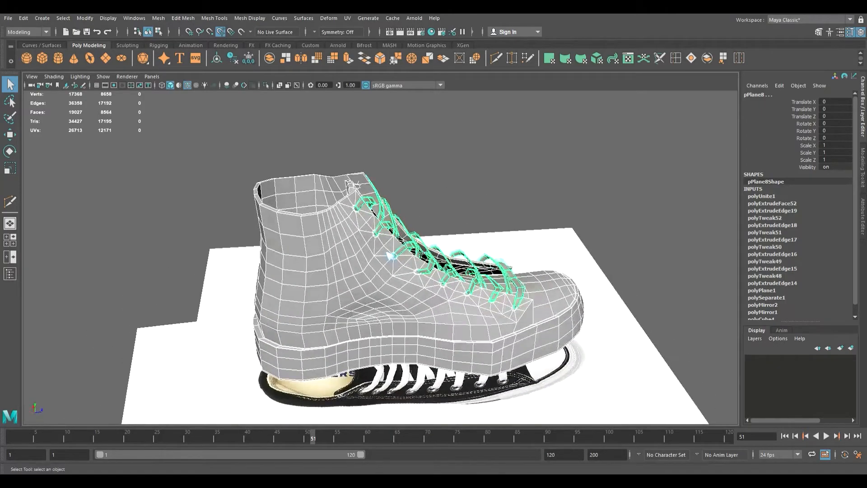
# Step: Combine the boot and its laces into one mesh and show it in the front view
pyautogui.keyDown('alt'); pyautogui.moveTo(419, 229); pyautogui.dragTo(387, 182); pyautogui.keyUp('alt')
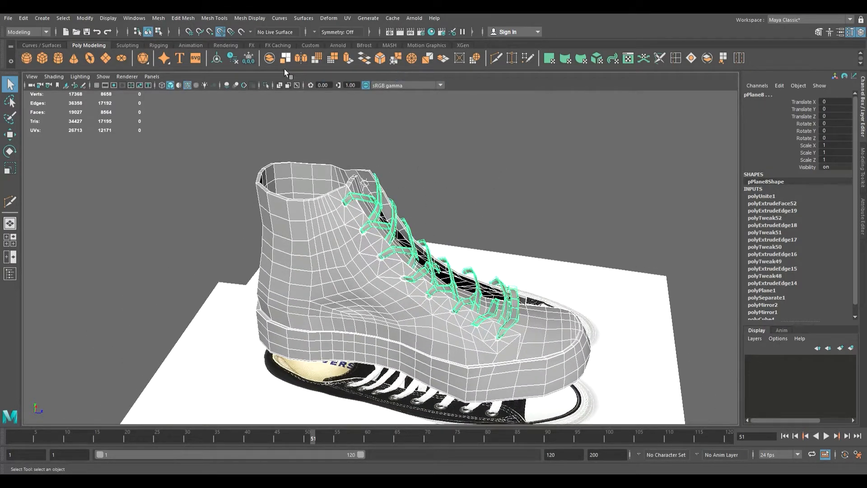
pyautogui.click(271, 59)
pyautogui.keyDown('alt'); pyautogui.moveTo(509, 247); pyautogui.dragTo(420, 226); pyautogui.keyUp('alt')
pyautogui.scroll(-5, 412, 199)
pyautogui.press('space')
pyautogui.scroll(-5, 276, 343)
pyautogui.press('space')
pyautogui.keyDown('alt'); pyautogui.moveTo(328, 361); pyautogui.dragTo(371, 353, button='middle'); pyautogui.keyUp('alt')
pyautogui.scroll(1, 376, 354)
pyautogui.scroll(5, 412, 351)
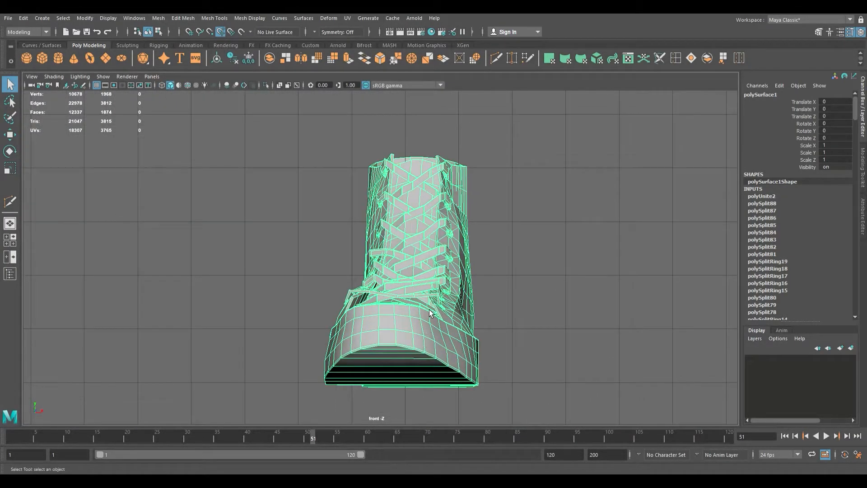
# Step: Snap the combined boot's pivot to the vertex at the sole's lower corner on the negative X side
pyautogui.press('w')
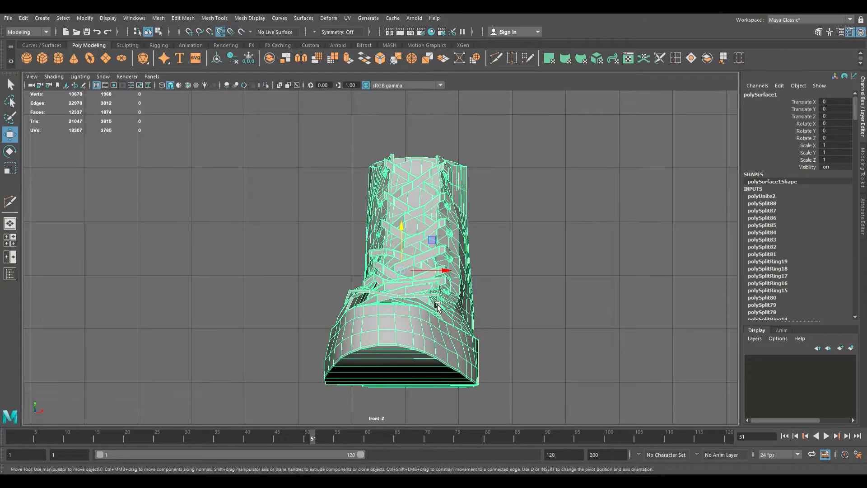
pyautogui.press('d')
pyautogui.press('v')
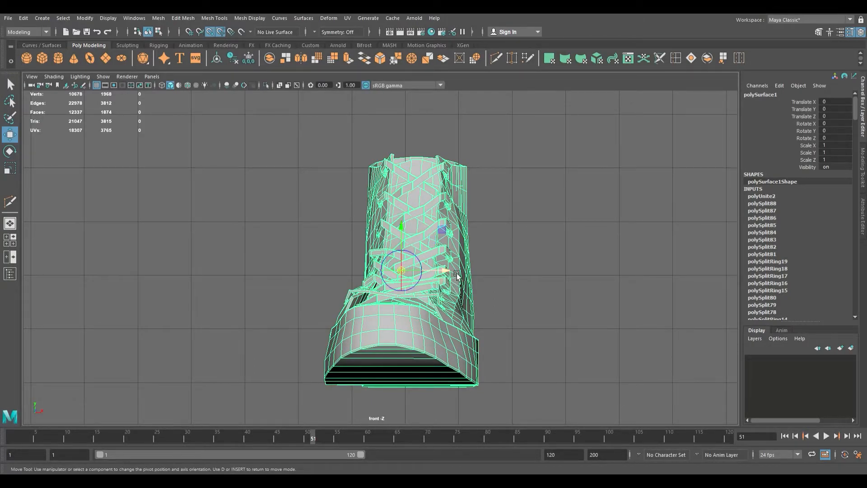
pyautogui.moveTo(389, 288); pyautogui.dragTo(315, 388, button='middle')
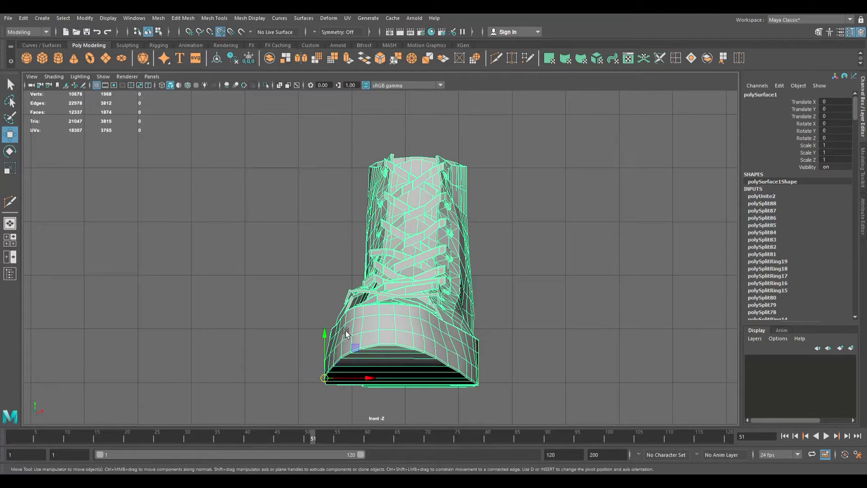
# Step: Move the combined boot along X to about -13.447 so its pivot sits near the grid's vertical centre line
pyautogui.scroll(-6, 348, 328)
pyautogui.scroll(-5, 348, 328)
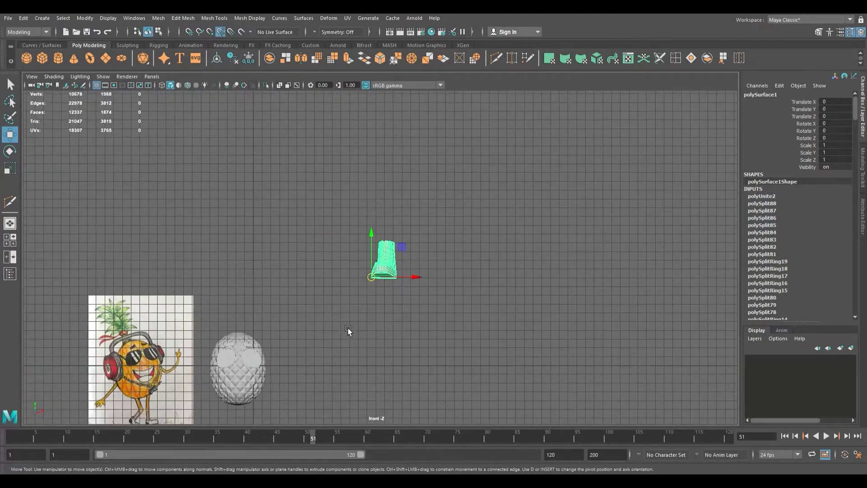
pyautogui.moveTo(420, 283); pyautogui.dragTo(320, 284)
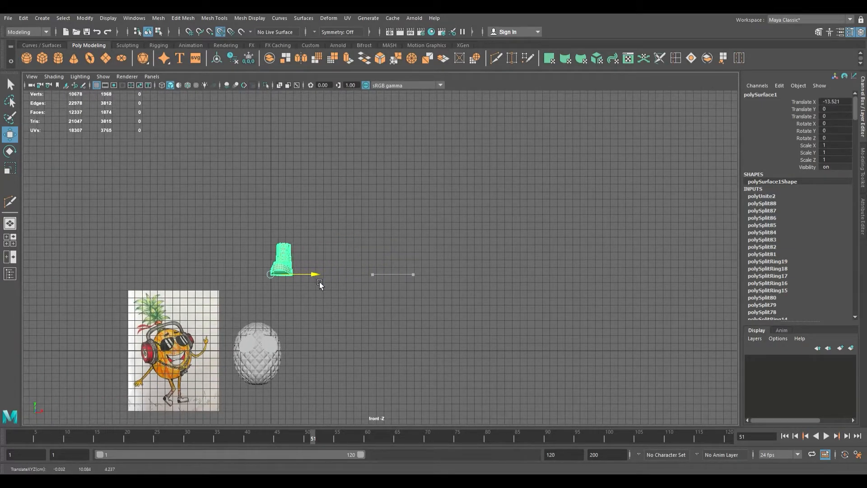
pyautogui.scroll(5, 311, 285)
pyautogui.keyDown('alt'); pyautogui.moveTo(203, 291); pyautogui.dragTo(401, 297, button='middle'); pyautogui.keyUp('alt')
pyautogui.scroll(6, 440, 296)
pyautogui.moveTo(429, 329); pyautogui.dragTo(432, 329)
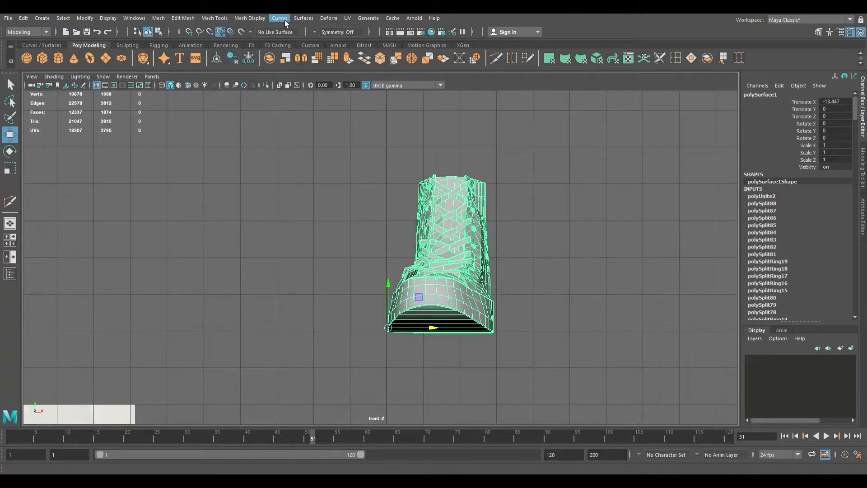
# Step: Mirror the boot across X in the negative direction, with Bounding Box axis position and an offset of about -0.153
pyautogui.click(167, 21)
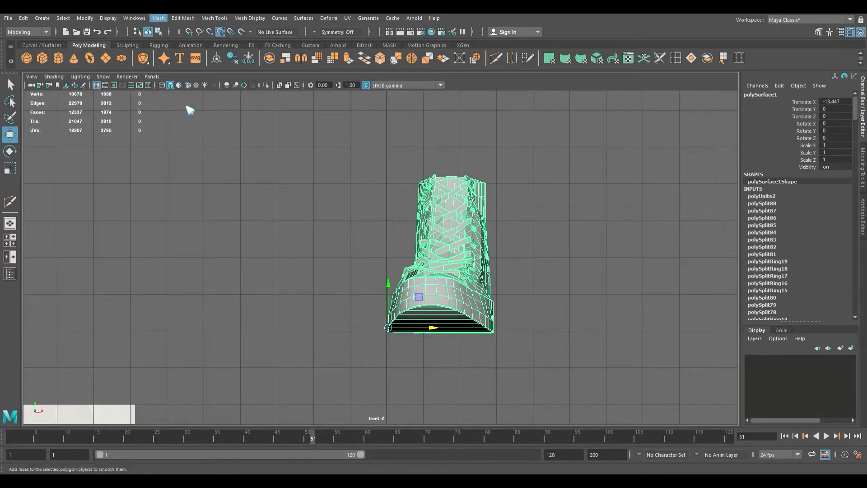
pyautogui.click(200, 136)
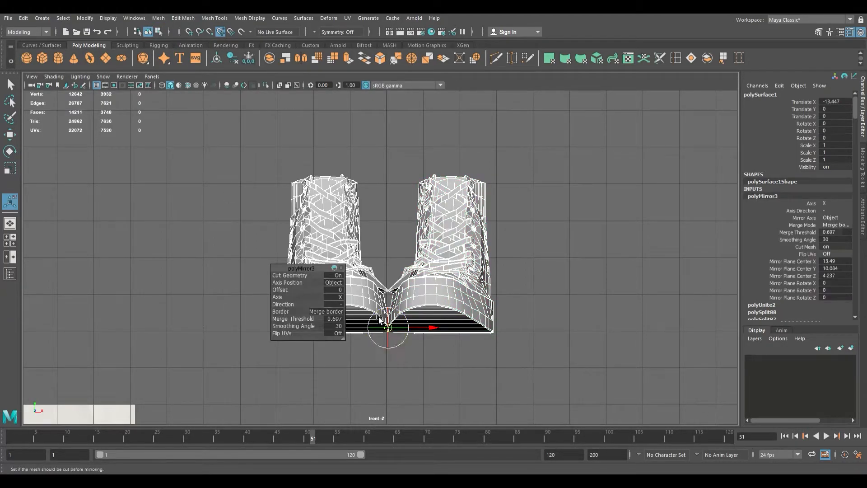
pyautogui.scroll(2, 334, 302)
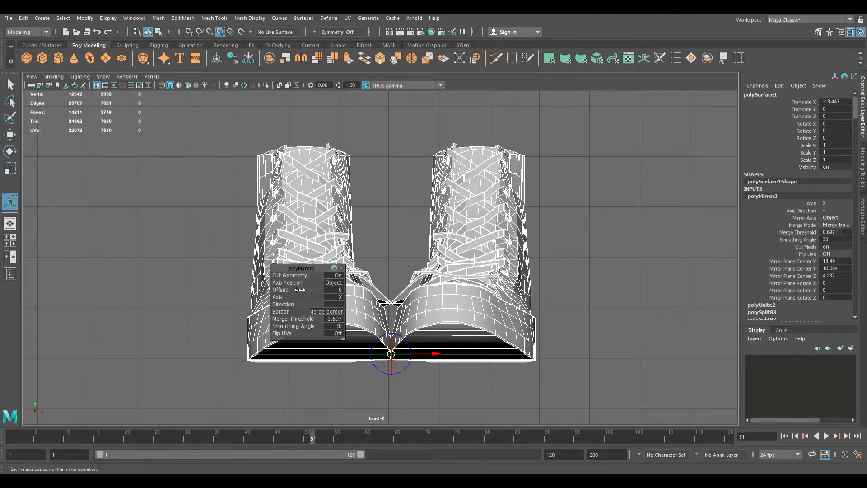
pyautogui.moveTo(296, 283); pyautogui.dragTo(250, 291)
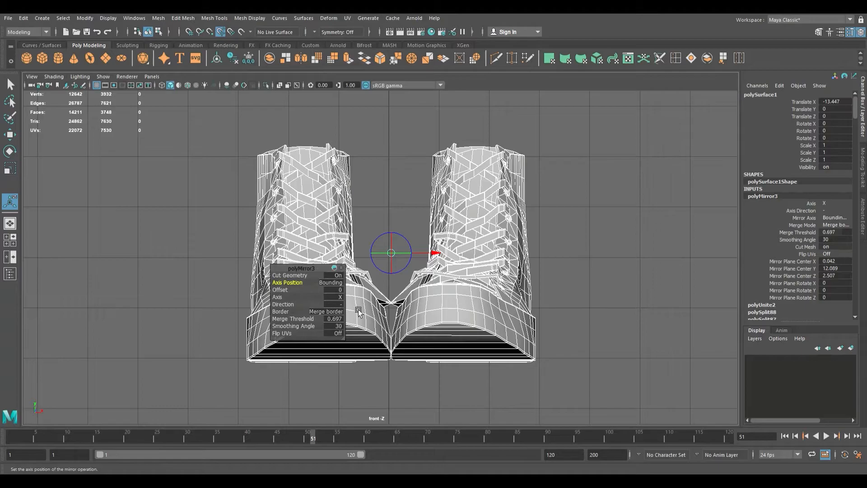
pyautogui.moveTo(434, 254)
pyautogui.mouseDown()
pyautogui.moveTo(441, 252)
pyautogui.moveTo(414, 252)
pyautogui.moveTo(435, 261)
pyautogui.mouseUp()
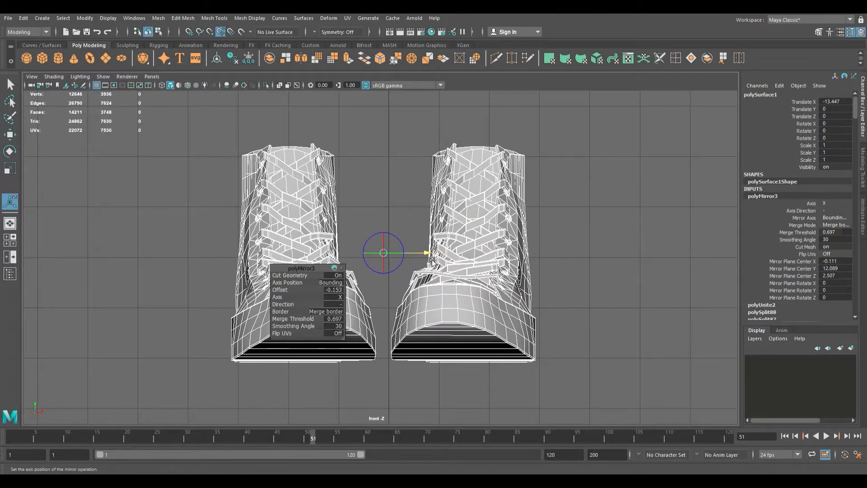
pyautogui.press('q')
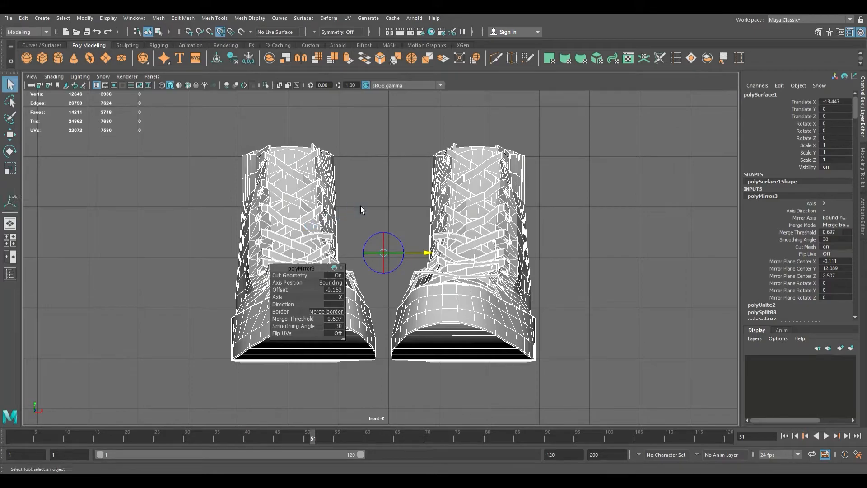
# Step: In the perspective view, separate the mirrored boot pair into its individual mesh pieces
pyautogui.scroll(-3, 375, 218)
pyautogui.press('space')
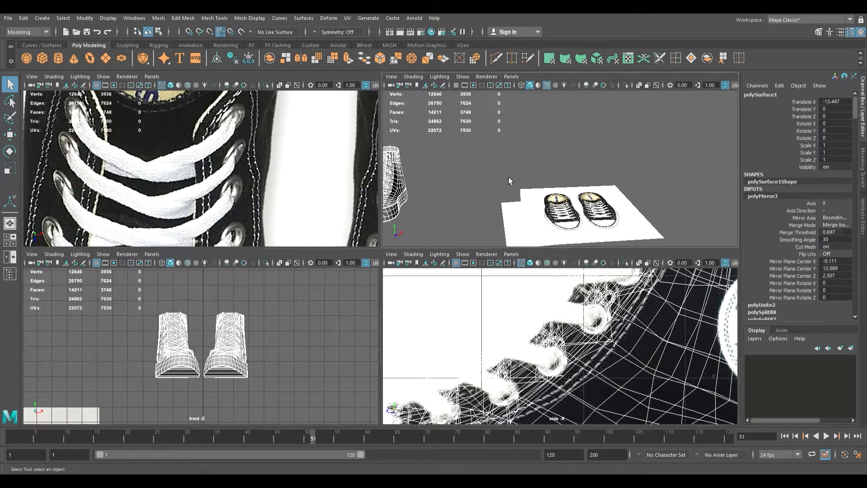
pyautogui.press('space')
pyautogui.keyDown('alt'); pyautogui.moveTo(339, 262); pyautogui.dragTo(408, 253, button='middle'); pyautogui.keyUp('alt')
pyautogui.keyDown('alt'); pyautogui.moveTo(407, 254); pyautogui.dragTo(361, 282); pyautogui.keyUp('alt')
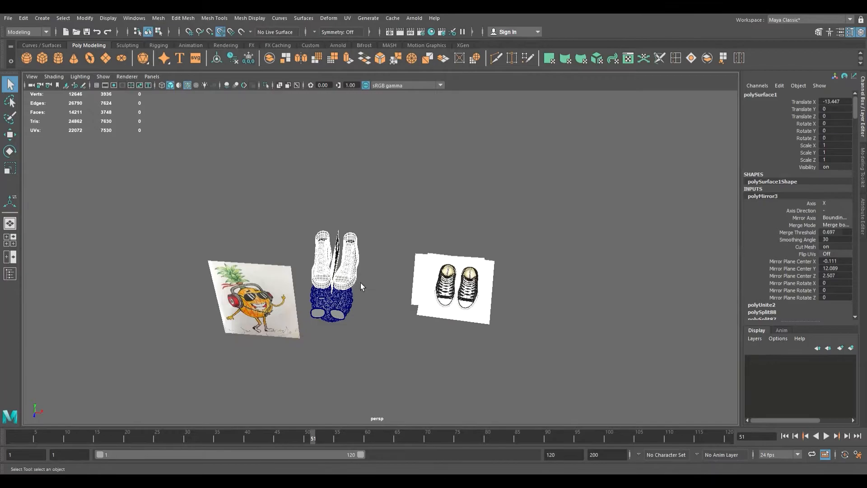
pyautogui.scroll(5, 361, 283)
pyautogui.keyDown('alt'); pyautogui.moveTo(365, 286); pyautogui.dragTo(450, 238, button='middle'); pyautogui.keyUp('alt')
pyautogui.keyDown('alt'); pyautogui.moveTo(451, 242); pyautogui.dragTo(341, 218); pyautogui.keyUp('alt')
pyautogui.scroll(3, 386, 203)
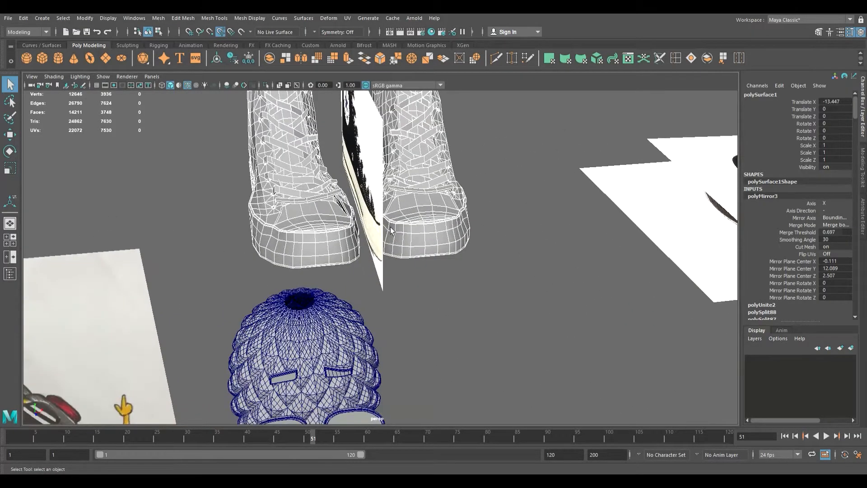
pyautogui.scroll(-3, 391, 230)
pyautogui.keyDown('alt'); pyautogui.moveTo(391, 230); pyautogui.dragTo(400, 281); pyautogui.keyUp('alt')
pyautogui.click(336, 229)
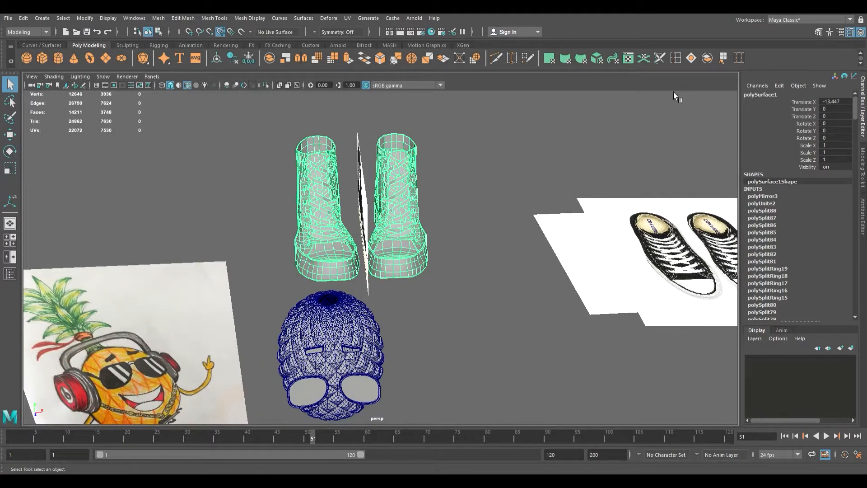
pyautogui.click(714, 63)
# Step: Select all lace pieces of the original boot without the boot body and combine them into one mesh
pyautogui.click(447, 220)
pyautogui.click(403, 221)
pyautogui.click(403, 218)
pyautogui.click(404, 223)
pyautogui.scroll(5, 416, 226)
pyautogui.keyDown('alt'); pyautogui.moveTo(419, 227); pyautogui.dragTo(436, 224); pyautogui.keyUp('alt')
pyautogui.scroll(-8, 438, 222)
pyautogui.moveTo(418, 172); pyautogui.dragTo(406, 278)
pyautogui.keyDown('shift'); pyautogui.click(405, 279); pyautogui.keyUp('shift')
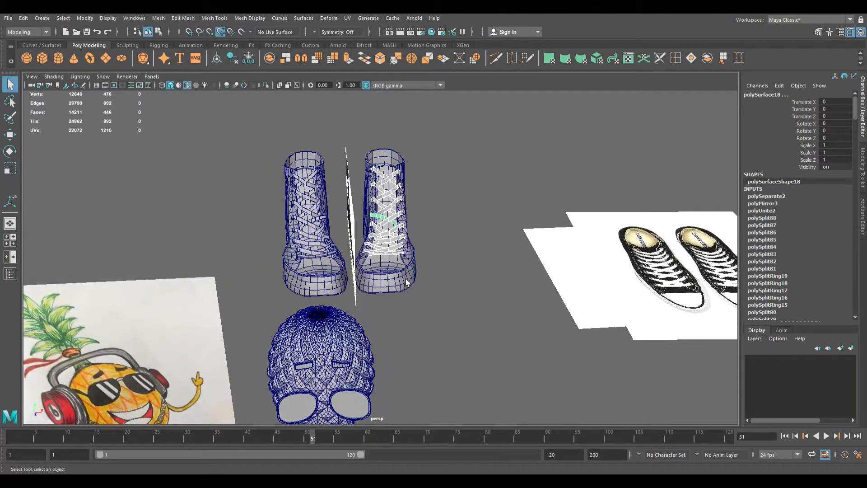
pyautogui.click(273, 59)
# Step: Combine the mirrored boot's lace pieces into one mesh, leaving out the boot body
pyautogui.moveTo(270, 132); pyautogui.dragTo(332, 274)
pyautogui.keyDown('shift'); pyautogui.click(324, 276); pyautogui.keyUp('shift')
pyautogui.click(273, 64)
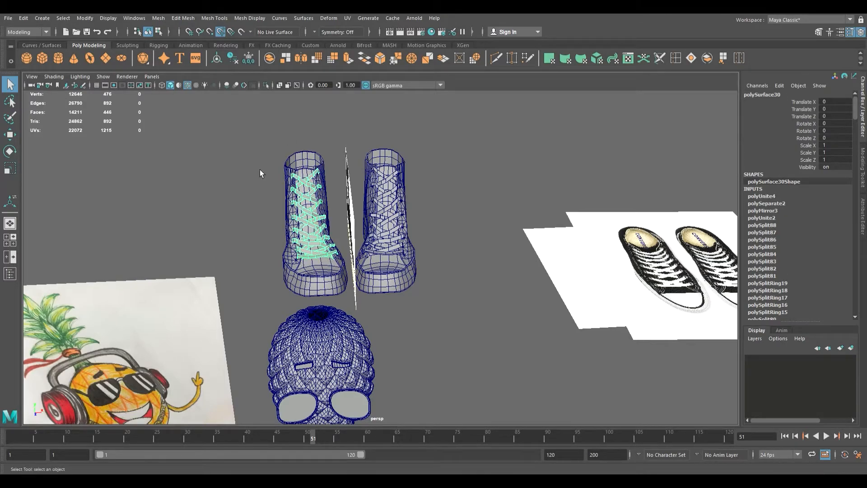
# Step: Combine each boot body with its own laces, the mirrored boot first and the original boot second
pyautogui.moveTo(273, 145); pyautogui.dragTo(319, 273)
pyautogui.click(271, 62)
pyautogui.moveTo(436, 112); pyautogui.dragTo(395, 248)
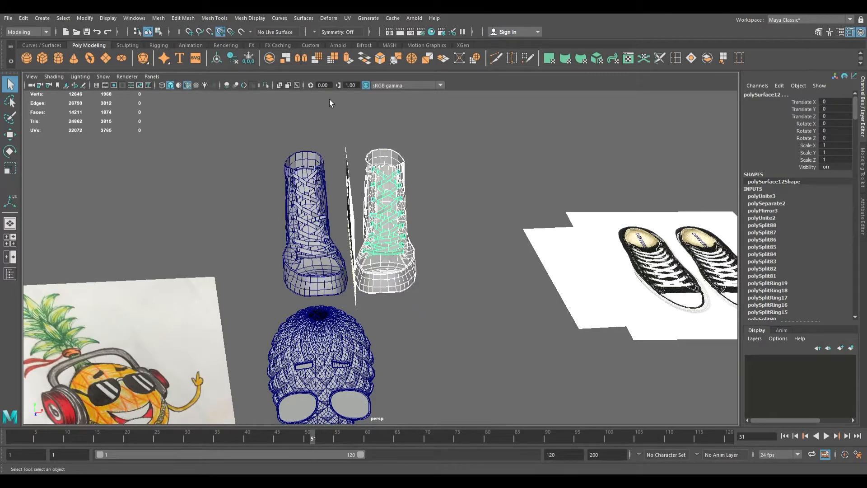
pyautogui.click(275, 59)
# Step: Move the side-view shoe reference image along X, out from between the two boots
pyautogui.moveTo(484, 231)
pyautogui.keyDown('alt'); pyautogui.mouseDown()
pyautogui.moveTo(535, 223)
pyautogui.moveTo(480, 229)
pyautogui.mouseUp(); pyautogui.keyUp('alt')
pyautogui.click(357, 210)
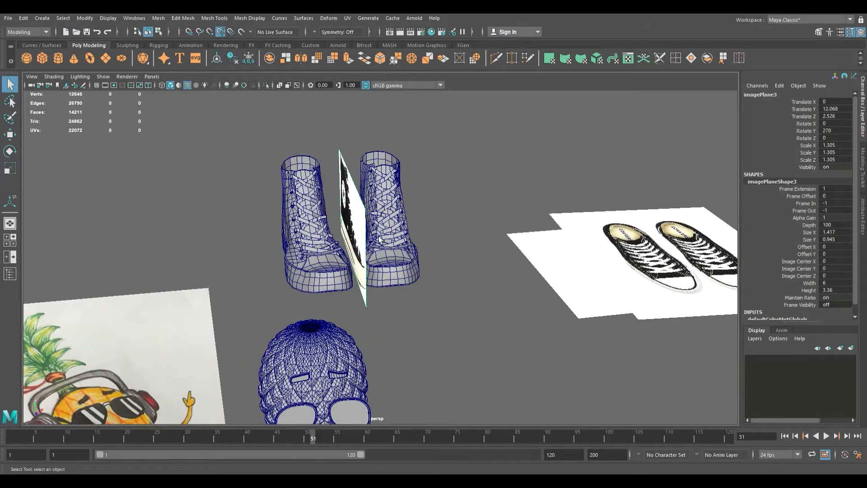
pyautogui.press('w')
pyautogui.moveTo(399, 221); pyautogui.dragTo(598, 214)
# Step: Select both boots and lower them below the pineapple body to about Translate Y -20.675
pyautogui.keyDown('alt'); pyautogui.moveTo(594, 213); pyautogui.dragTo(442, 215, button='right'); pyautogui.keyUp('alt')
pyautogui.keyDown('alt'); pyautogui.moveTo(442, 215); pyautogui.dragTo(387, 176, button='middle'); pyautogui.keyUp('alt')
pyautogui.click(345, 186)
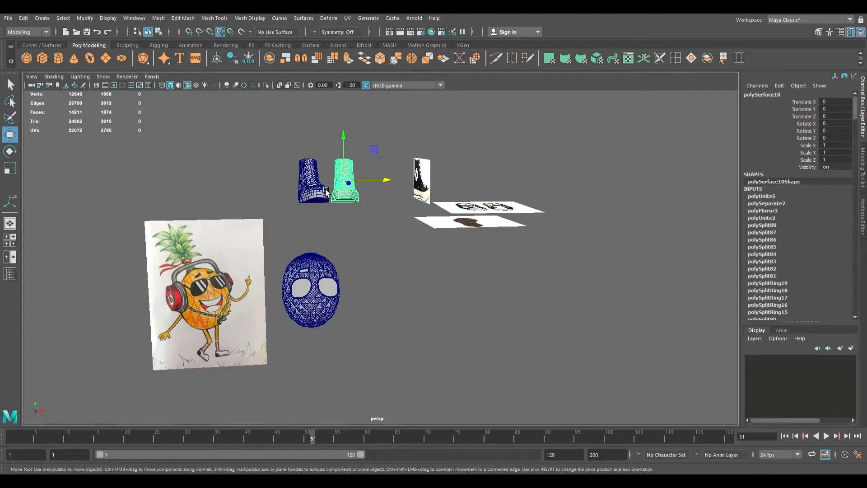
pyautogui.keyDown('shift'); pyautogui.click(326, 192); pyautogui.keyUp('shift')
pyautogui.moveTo(312, 154); pyautogui.dragTo(349, 343)
# Step: In the front view, centre both boots beneath the pineapple body at about Translate X -1.794 and Translate Y -23.968
pyautogui.press('space')
pyautogui.scroll(-10, 266, 298)
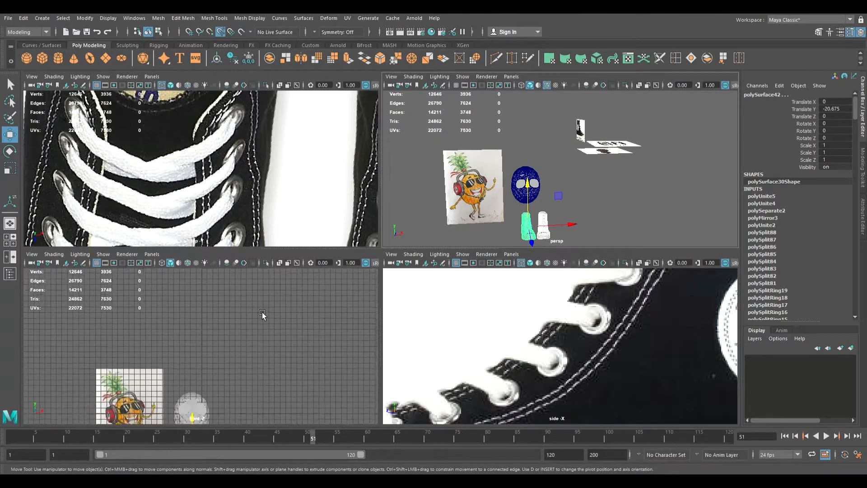
pyautogui.press('space')
pyautogui.keyDown('alt'); pyautogui.moveTo(316, 417); pyautogui.dragTo(354, 238, button='middle'); pyautogui.keyUp('alt')
pyautogui.scroll(1, 300, 294)
pyautogui.scroll(4, 299, 294)
pyautogui.keyDown('alt'); pyautogui.moveTo(410, 269); pyautogui.dragTo(429, 279, button='middle'); pyautogui.keyUp('alt')
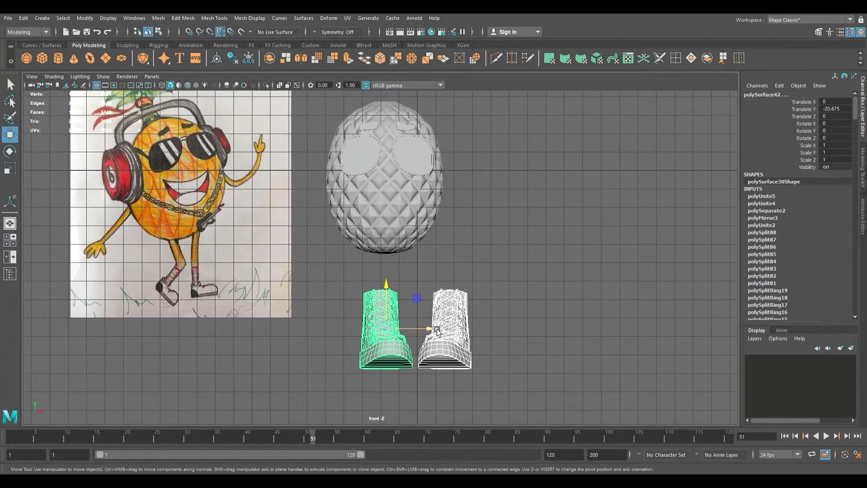
pyautogui.moveTo(435, 332); pyautogui.dragTo(409, 336)
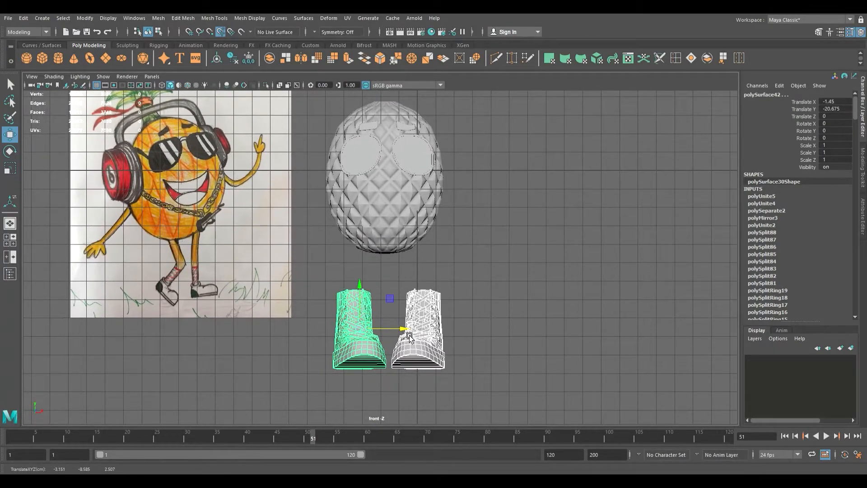
pyautogui.moveTo(359, 298); pyautogui.dragTo(360, 358)
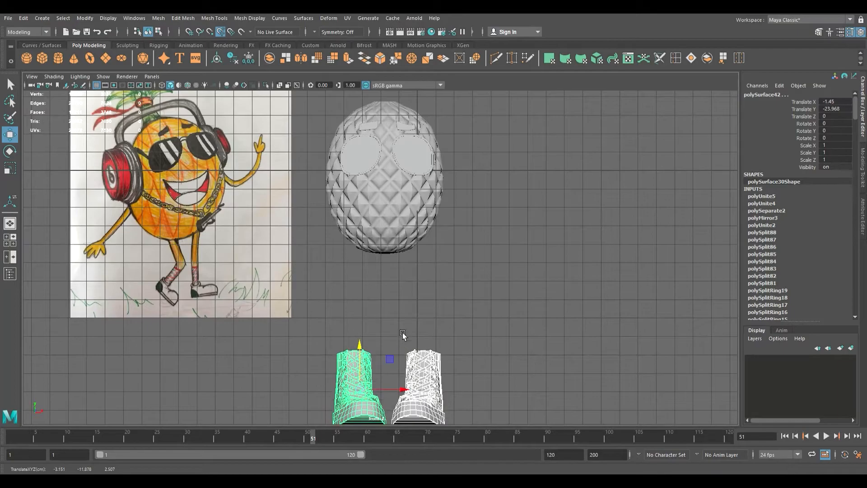
pyautogui.keyDown('alt'); pyautogui.moveTo(401, 328); pyautogui.dragTo(397, 301, button='middle'); pyautogui.keyUp('alt')
pyautogui.moveTo(386, 365); pyautogui.dragTo(380, 365)
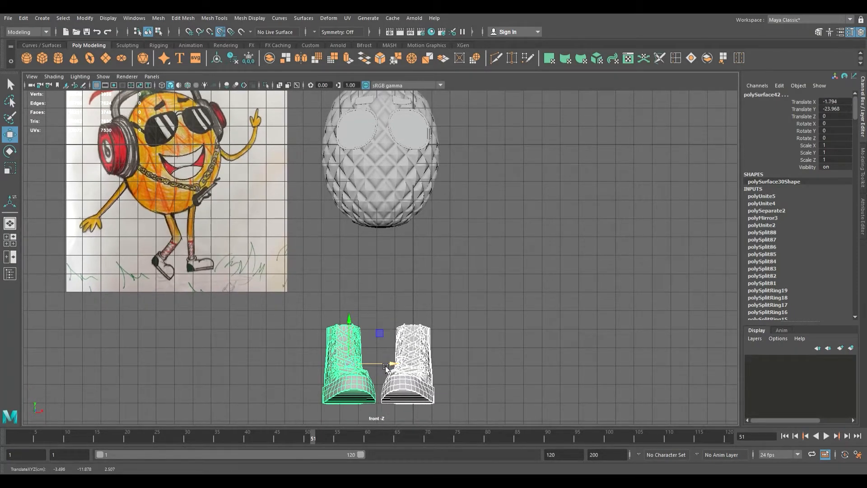
# Step: Reselect both boots in the front view and shift them along X to about Translate X -1.597
pyautogui.press('r')
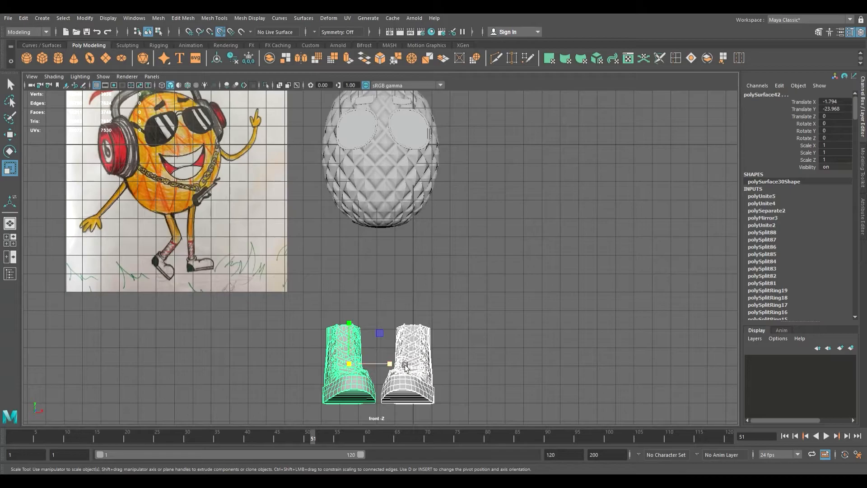
pyautogui.keyDown('ctrl'); pyautogui.click(427, 357); pyautogui.keyUp('ctrl')
pyautogui.moveTo(453, 306); pyautogui.dragTo(316, 394)
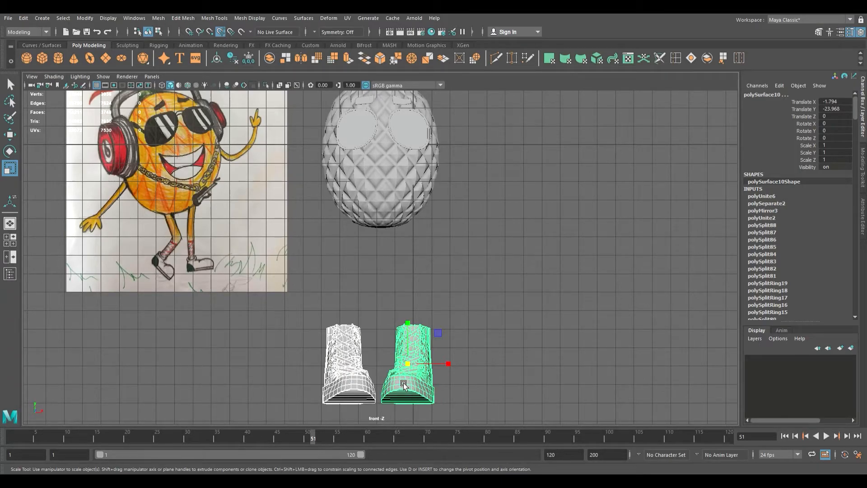
pyautogui.press('w')
pyautogui.moveTo(454, 289); pyautogui.dragTo(322, 379)
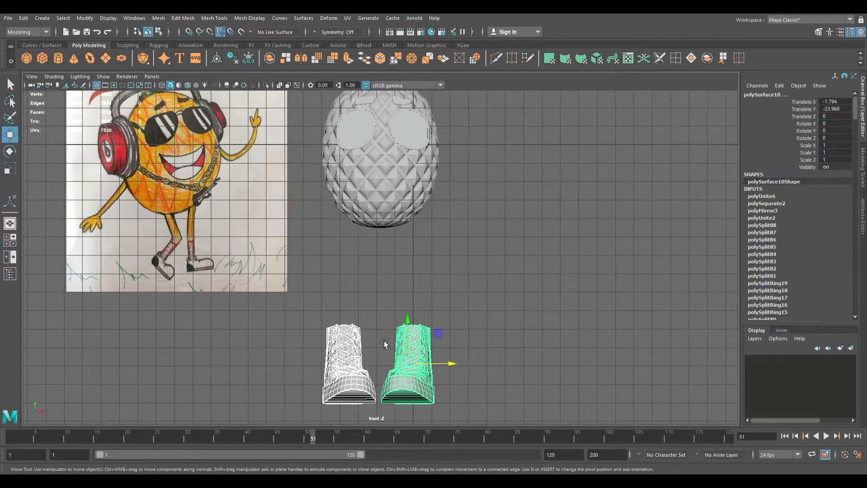
pyautogui.press('d')
pyautogui.press('v')
pyautogui.moveTo(408, 364); pyautogui.dragTo(387, 359)
pyautogui.click(117, 87)
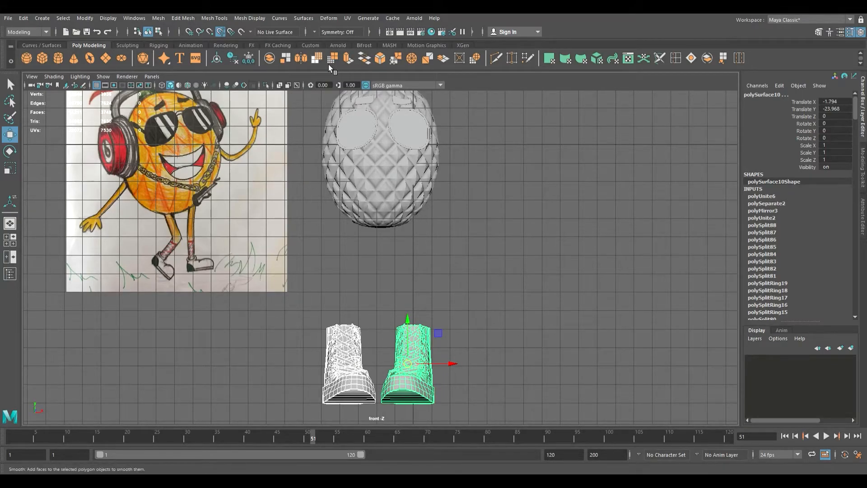
pyautogui.moveTo(456, 367); pyautogui.dragTo(457, 367)
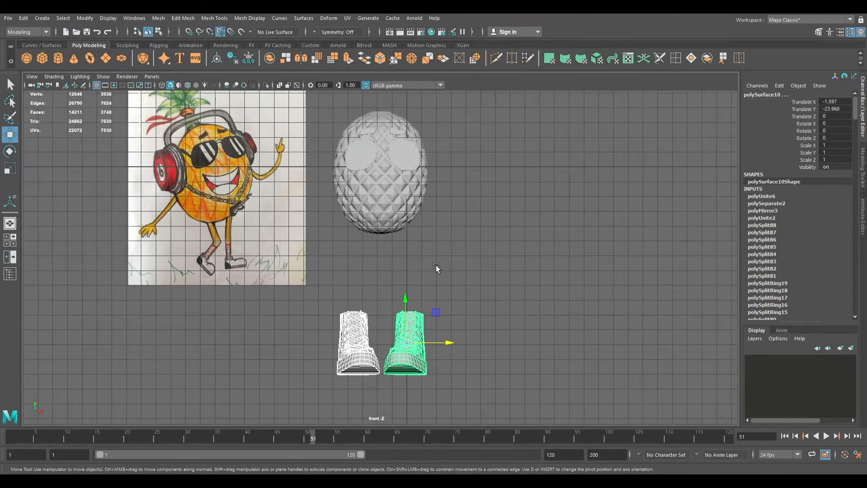
# Step: In the perspective view, select both eyebrows and move them along Z toward the pineapple's surface, the pCube39 eyebrow to about Translate Z 0.037
pyautogui.press('space')
pyautogui.press('space')
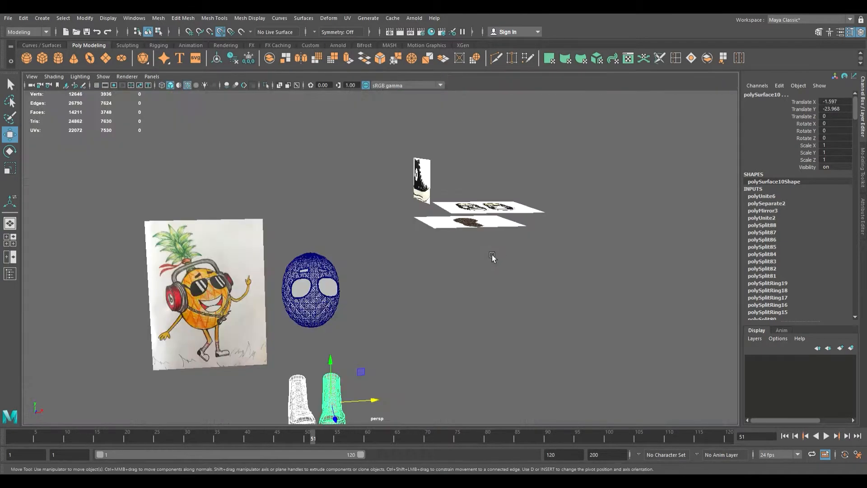
pyautogui.keyDown('alt'); pyautogui.moveTo(402, 290); pyautogui.dragTo(394, 264, button='middle'); pyautogui.keyUp('alt')
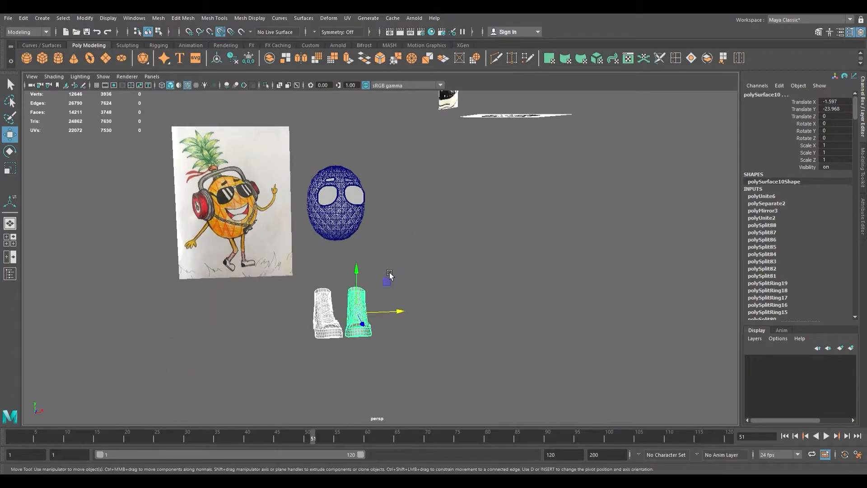
pyautogui.scroll(5, 387, 284)
pyautogui.keyDown('alt'); pyautogui.moveTo(386, 285); pyautogui.dragTo(420, 271); pyautogui.keyUp('alt')
pyautogui.scroll(5, 410, 316)
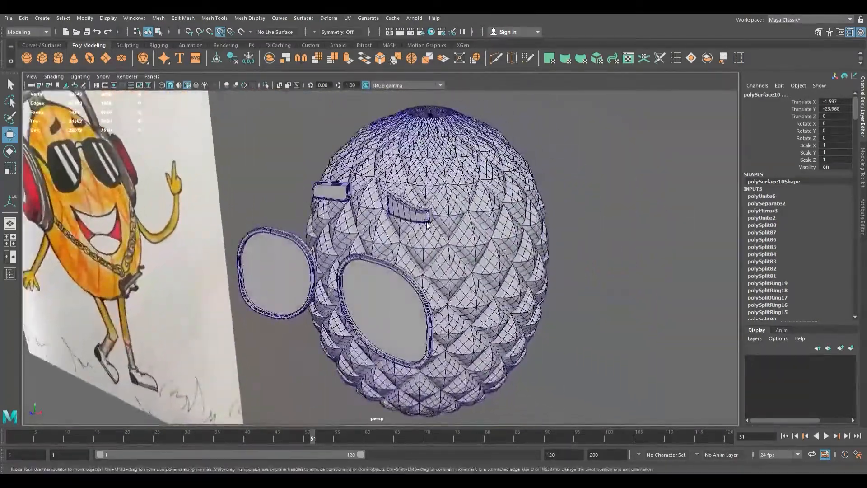
pyautogui.click(426, 223)
pyautogui.keyDown('alt'); pyautogui.moveTo(427, 224); pyautogui.dragTo(424, 322); pyautogui.keyUp('alt')
pyautogui.keyDown('shift'); pyautogui.click(346, 271); pyautogui.keyUp('shift')
pyautogui.keyDown('alt'); pyautogui.moveTo(384, 278); pyautogui.dragTo(326, 305); pyautogui.keyUp('alt')
pyautogui.moveTo(334, 245); pyautogui.dragTo(354, 250)
pyautogui.keyDown('alt'); pyautogui.moveTo(377, 310); pyautogui.dragTo(398, 273); pyautogui.keyUp('alt')
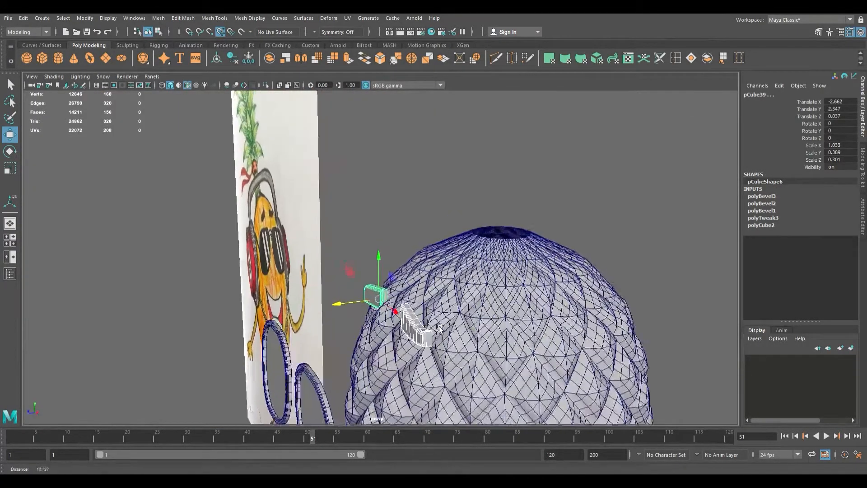
# Step: Tilt both eyebrows about X to about Rotate X -26.843 so they follow the slope of the pineapple body
pyautogui.keyDown('alt'); pyautogui.moveTo(406, 293); pyautogui.dragTo(482, 342, button='right'); pyautogui.keyUp('alt')
pyautogui.keyDown('alt'); pyautogui.moveTo(482, 342); pyautogui.dragTo(327, 263); pyautogui.keyUp('alt')
pyautogui.click(356, 247)
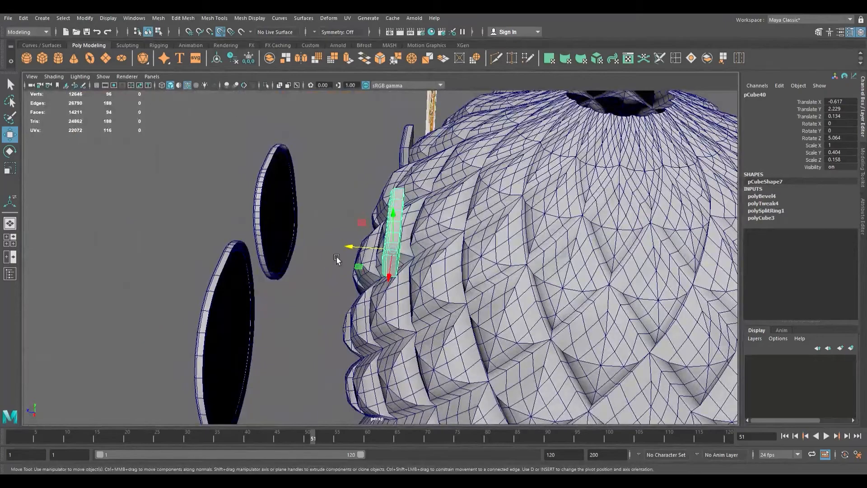
pyautogui.press('e')
pyautogui.click(413, 154)
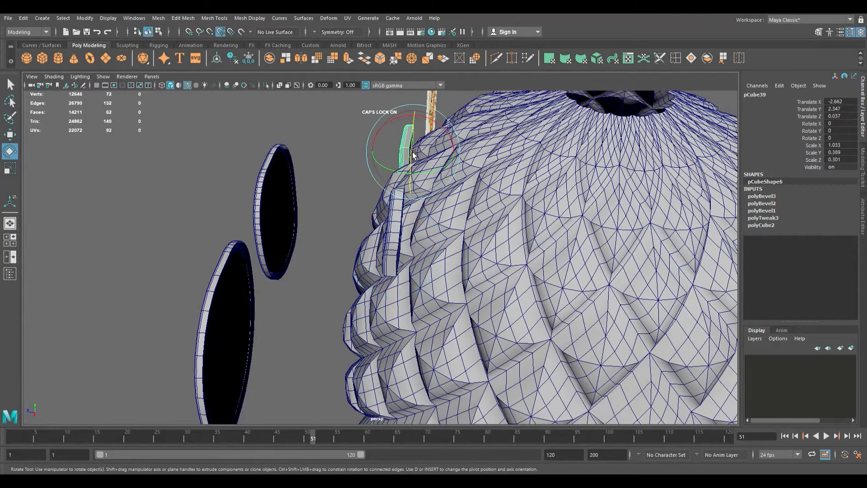
pyautogui.keyDown('shift'); pyautogui.click(396, 241); pyautogui.keyUp('shift')
pyautogui.moveTo(416, 223); pyautogui.dragTo(494, 288)
pyautogui.click(494, 289)
# Step: Rotate only the pCube40 eyebrow to about Rotate X -28.072, Y 16.351 and Z -3.474 to follow the body's curve
pyautogui.click(363, 237)
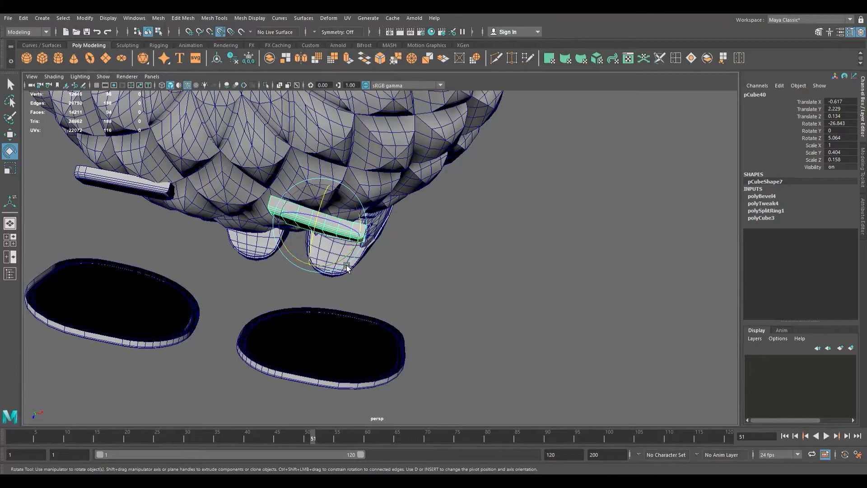
pyautogui.moveTo(345, 268); pyautogui.dragTo(353, 264)
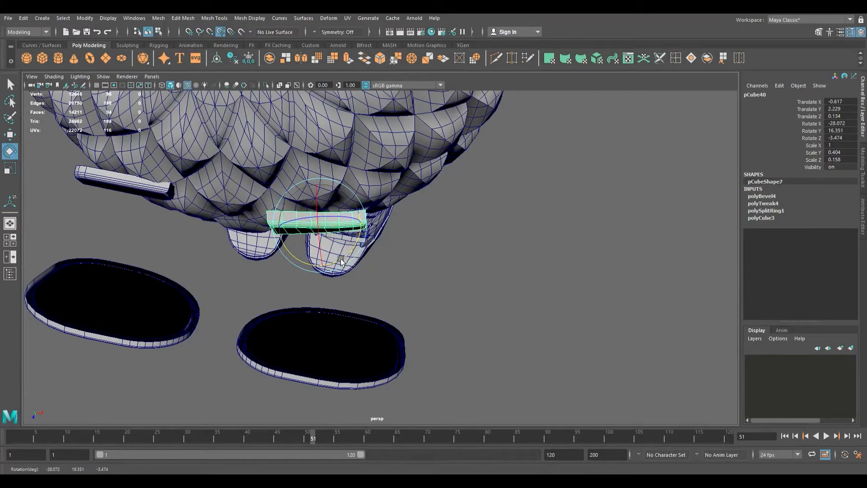
pyautogui.scroll(-10, 339, 261)
pyautogui.scroll(10, 375, 249)
pyautogui.keyDown('alt'); pyautogui.moveTo(373, 249); pyautogui.dragTo(377, 262, button='middle'); pyautogui.keyUp('alt')
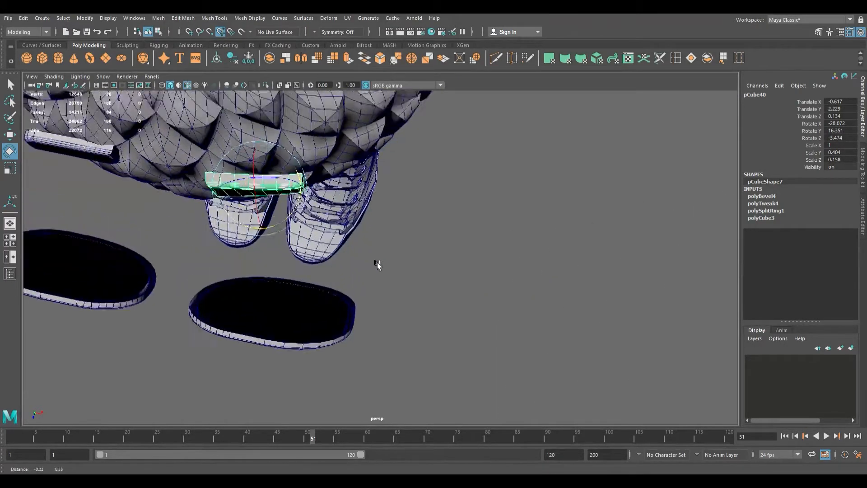
pyautogui.keyDown('alt'); pyautogui.moveTo(377, 262); pyautogui.dragTo(396, 324); pyautogui.keyUp('alt')
pyautogui.press('w')
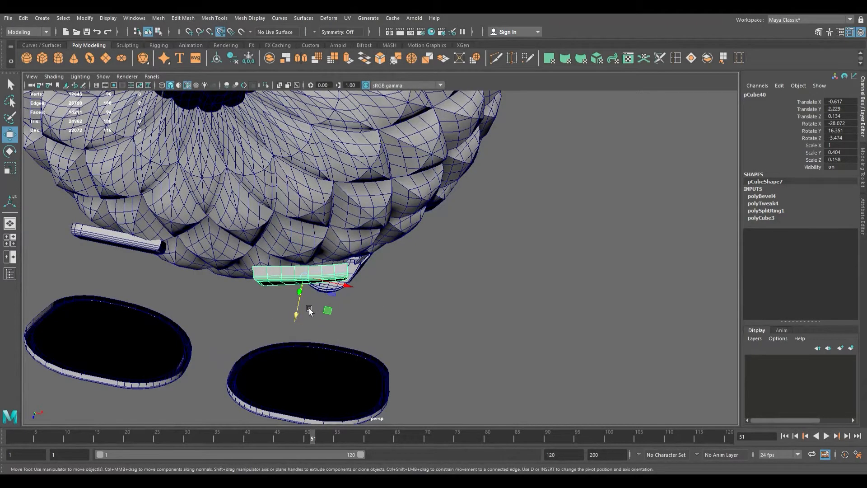
pyautogui.keyDown('alt'); pyautogui.moveTo(300, 310); pyautogui.dragTo(511, 280); pyautogui.keyUp('alt')
pyautogui.click(537, 264)
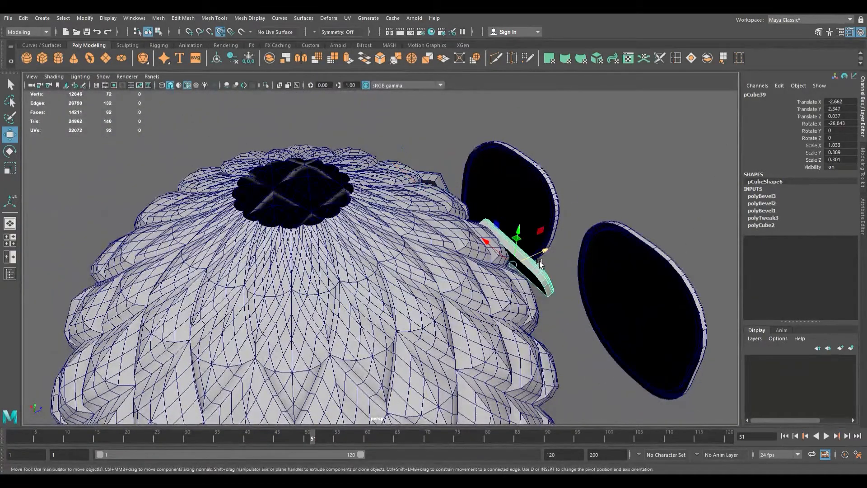
pyautogui.press('r')
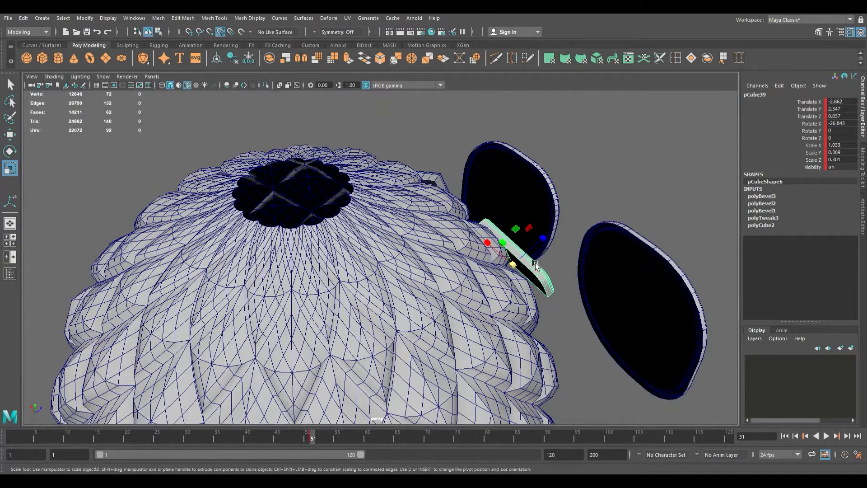
pyautogui.press('e')
pyautogui.moveTo(546, 280); pyautogui.dragTo(489, 295)
pyautogui.hotkey('ctrl', 'z')
# Step: Select the pair of sunglasses lenses and move them back along Z to about Translate Z -0.073, closer to the body
pyautogui.moveTo(427, 317); pyautogui.dragTo(281, 303)
pyautogui.click(281, 302)
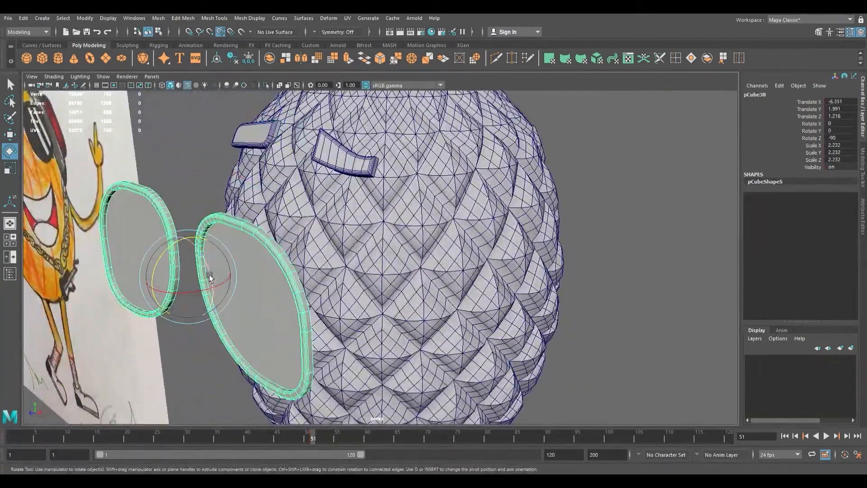
pyautogui.press('w')
pyautogui.moveTo(173, 293); pyautogui.dragTo(355, 269)
# Step: Scale the pineapple body up uniformly to about 1.224 and lower it slightly along Y
pyautogui.scroll(-5, 322, 265)
pyautogui.scroll(-5, 321, 266)
pyautogui.keyDown('alt'); pyautogui.moveTo(354, 269); pyautogui.dragTo(350, 225, button='middle'); pyautogui.keyUp('alt')
pyautogui.keyDown('alt'); pyautogui.moveTo(349, 227); pyautogui.dragTo(319, 220); pyautogui.keyUp('alt')
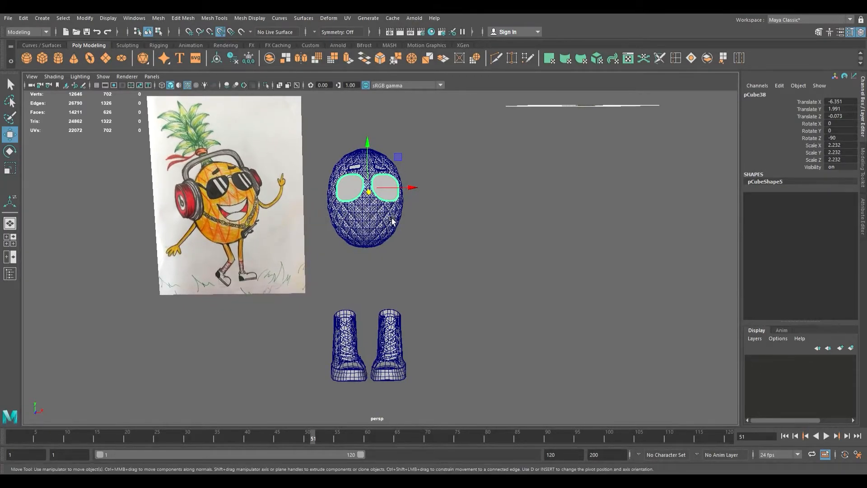
pyautogui.scroll(3, 393, 223)
pyautogui.click(377, 208)
pyautogui.keyDown('alt'); pyautogui.moveTo(377, 209); pyautogui.dragTo(403, 253); pyautogui.keyUp('alt')
pyautogui.press('r')
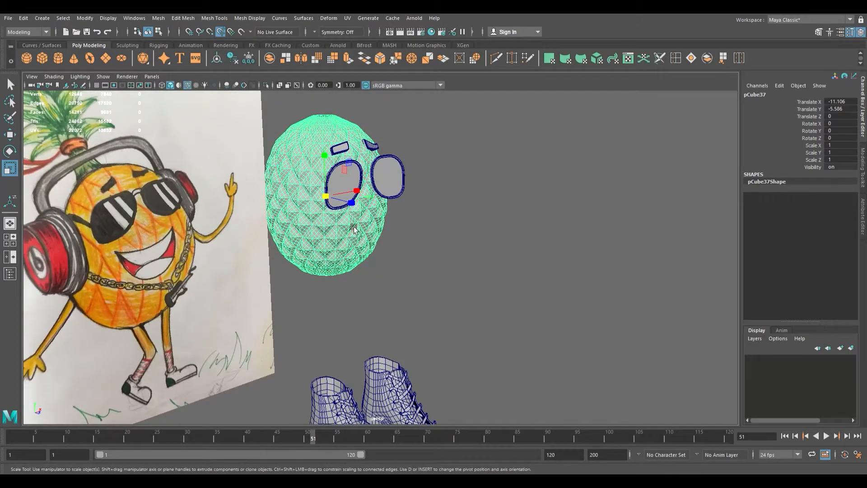
pyautogui.moveTo(334, 201); pyautogui.dragTo(360, 212)
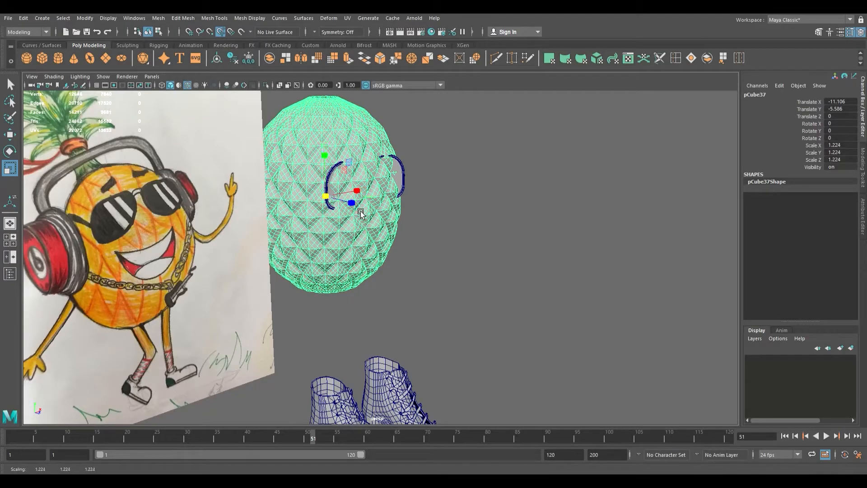
pyautogui.press('w')
pyautogui.moveTo(327, 154); pyautogui.dragTo(327, 168)
# Step: Select both boots and combine them into a single mesh
pyautogui.keyDown('alt'); pyautogui.moveTo(364, 193); pyautogui.dragTo(437, 256); pyautogui.keyUp('alt')
pyautogui.click(425, 300)
pyautogui.keyDown('alt'); pyautogui.moveTo(437, 256); pyautogui.dragTo(395, 257, button='right'); pyautogui.keyUp('alt')
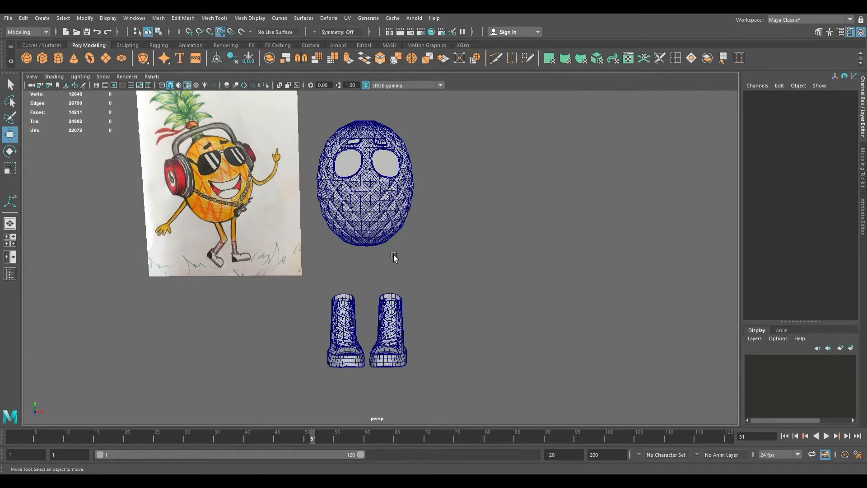
pyautogui.moveTo(394, 257)
pyautogui.keyDown('alt'); pyautogui.mouseDown()
pyautogui.moveTo(412, 255)
pyautogui.moveTo(380, 253)
pyautogui.mouseUp(); pyautogui.keyUp('alt')
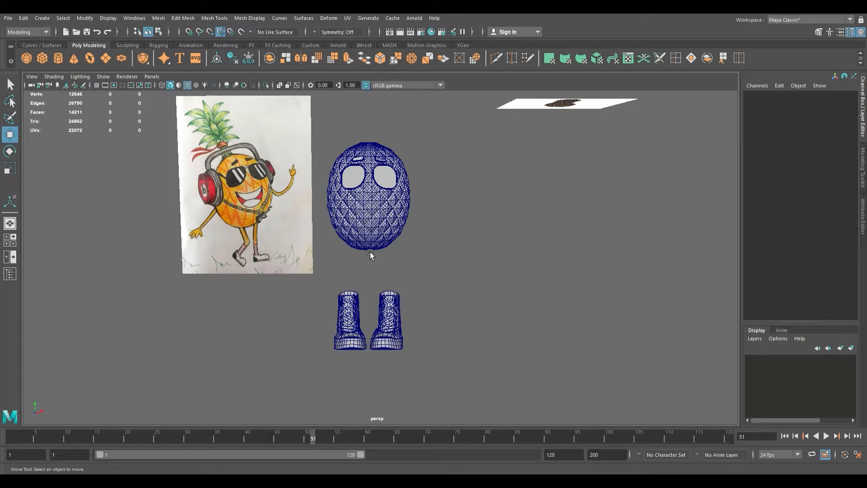
pyautogui.moveTo(351, 329); pyautogui.dragTo(350, 337)
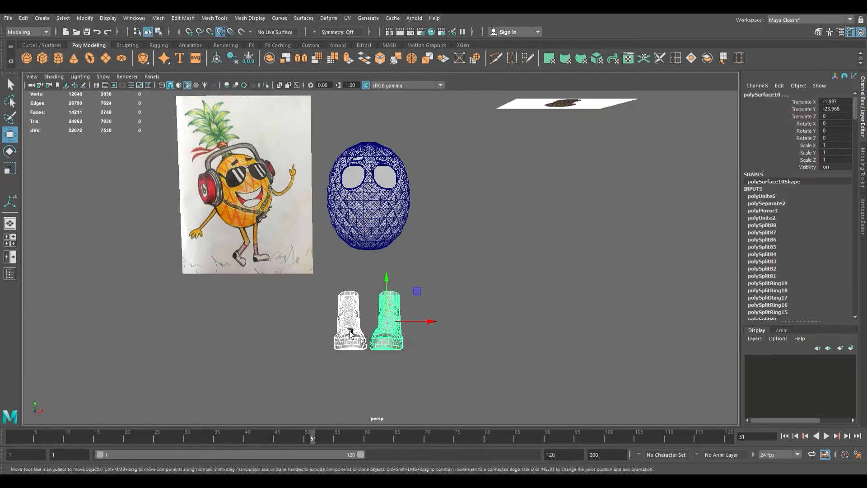
pyautogui.click(276, 65)
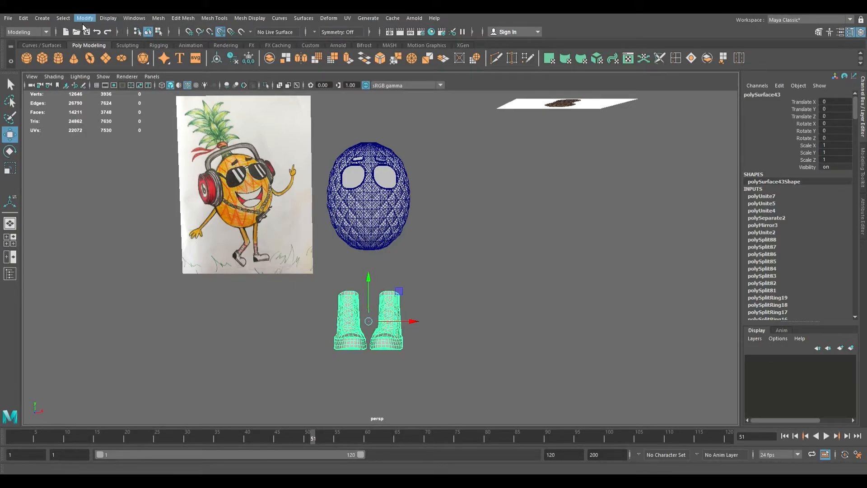
# Step: Scale the combined boots down uniformly to about 0.494
pyautogui.click(442, 254)
pyautogui.click(401, 313)
pyautogui.press('t')
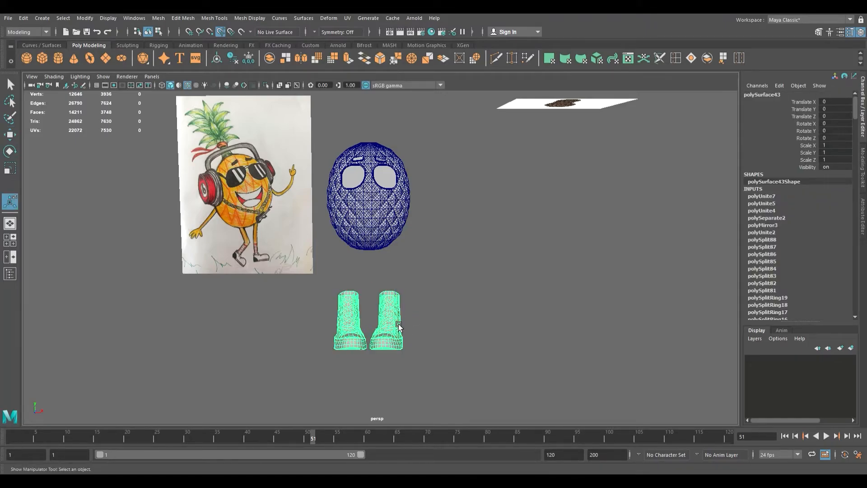
pyautogui.press('e')
pyautogui.press('r')
pyautogui.moveTo(376, 324); pyautogui.dragTo(347, 327)
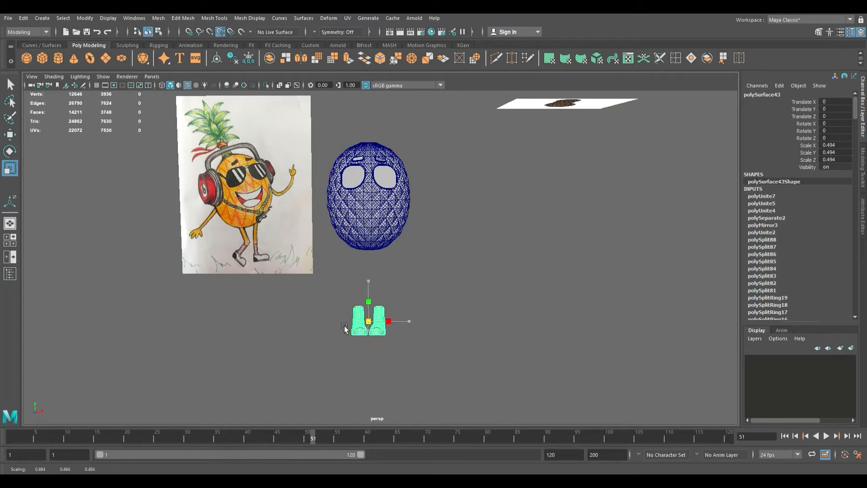
pyautogui.scroll(3, 386, 324)
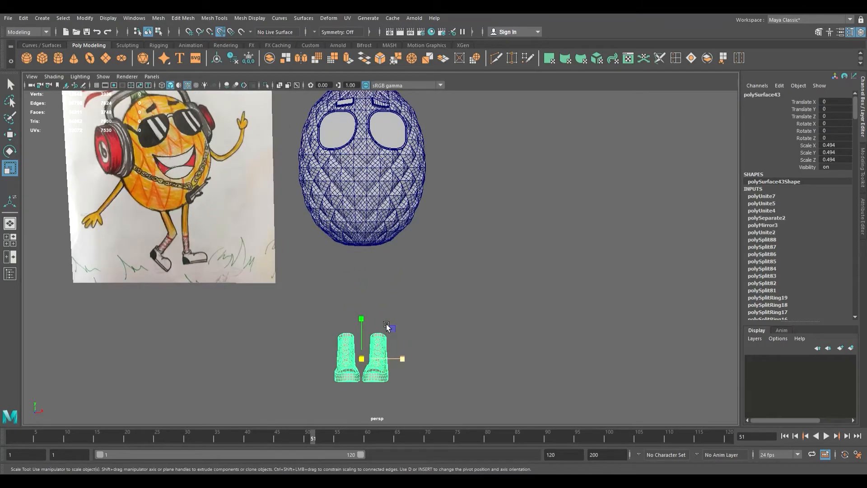
# Step: In the front view, scale the boots down further to about 0.395 and raise them to about Translate Y 1.742
pyautogui.press('space')
pyautogui.press('space')
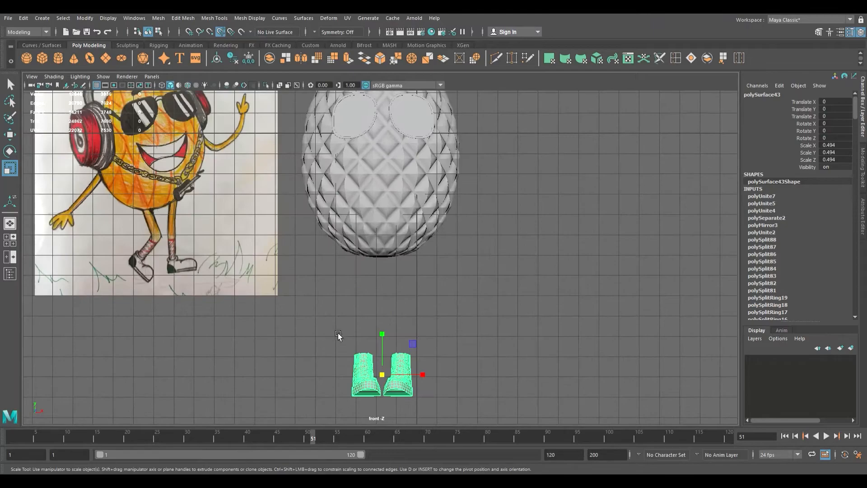
pyautogui.keyDown('alt'); pyautogui.moveTo(378, 316); pyautogui.dragTo(194, 329, button='right'); pyautogui.keyUp('alt')
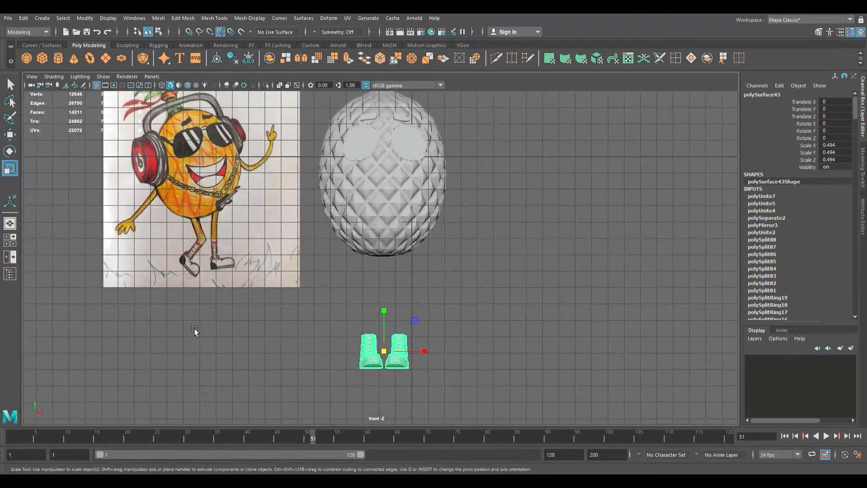
pyautogui.keyDown('alt'); pyautogui.moveTo(227, 318); pyautogui.dragTo(215, 335, button='middle'); pyautogui.keyUp('alt')
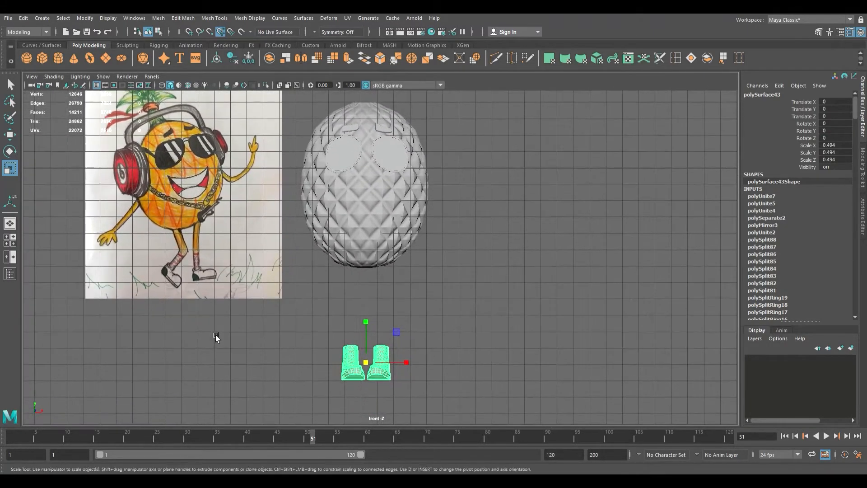
pyautogui.moveTo(367, 364); pyautogui.dragTo(363, 370)
pyautogui.press('w')
pyautogui.moveTo(368, 336); pyautogui.dragTo(369, 306)
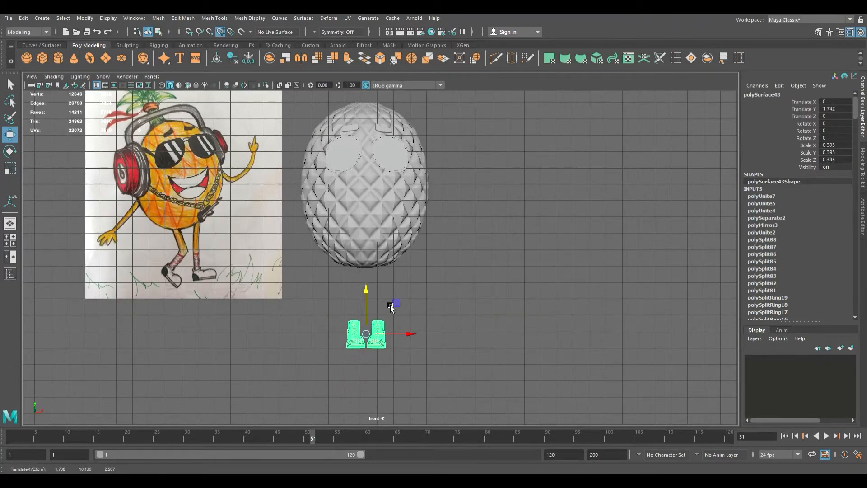
pyautogui.click(424, 344)
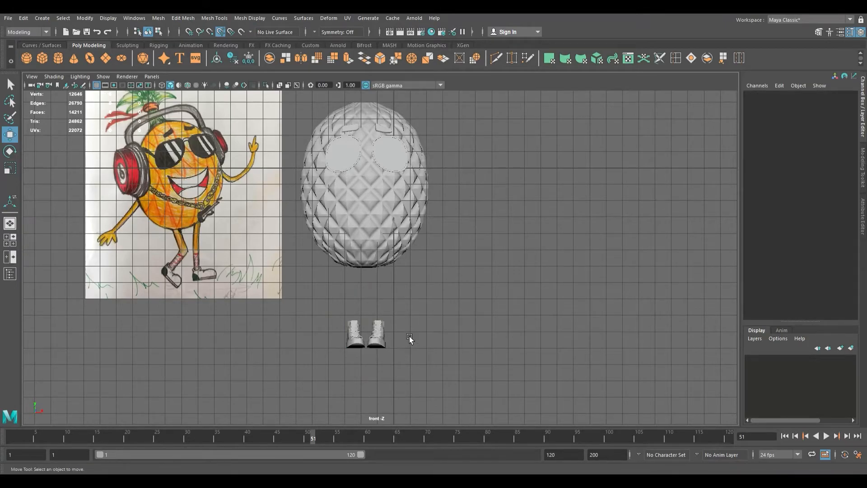
# Step: In the perspective view, move the boots along Z to about Translate Z -4.397 so they sit under the pineapple body
pyautogui.press('space')
pyautogui.press('space')
pyautogui.keyDown('alt'); pyautogui.moveTo(472, 218); pyautogui.dragTo(410, 236); pyautogui.keyUp('alt')
pyautogui.click(380, 332)
pyautogui.moveTo(324, 311); pyautogui.dragTo(522, 326)
pyautogui.keyDown('alt'); pyautogui.moveTo(425, 302); pyautogui.dragTo(452, 262); pyautogui.keyUp('alt')
# Step: In the front view, nudge the boots along X to about Translate X 0.034 to centre them under the body
pyautogui.press('space')
pyautogui.press('space')
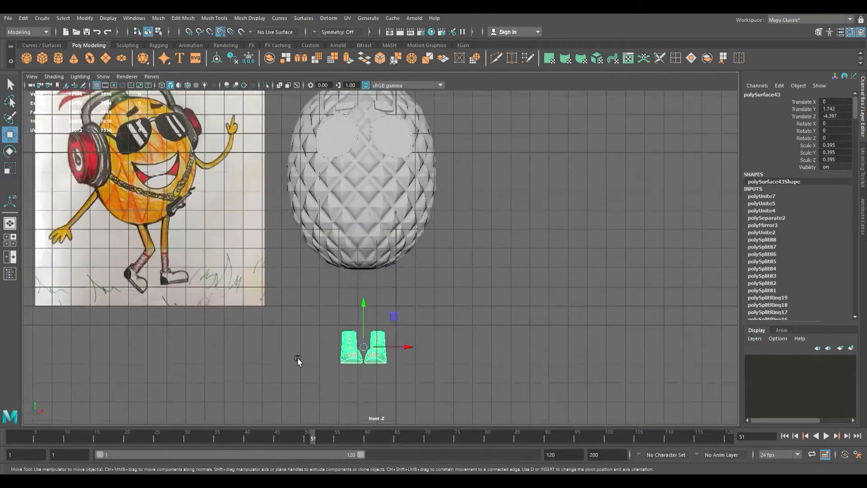
pyautogui.scroll(3, 298, 360)
pyautogui.moveTo(400, 383); pyautogui.dragTo(402, 382)
# Step: Examine the boots' size and placement relative to the pineapple body from several angles in the perspective view
pyautogui.press('space')
pyautogui.press('space')
pyautogui.keyDown('alt'); pyautogui.moveTo(470, 221); pyautogui.dragTo(486, 279); pyautogui.keyUp('alt')
pyautogui.click(454, 267)
pyautogui.keyDown('alt'); pyautogui.moveTo(486, 279); pyautogui.dragTo(463, 380, button='right'); pyautogui.keyUp('alt')
pyautogui.keyDown('alt'); pyautogui.moveTo(463, 380); pyautogui.dragTo(383, 300); pyautogui.keyUp('alt')
pyautogui.scroll(4, 410, 249)
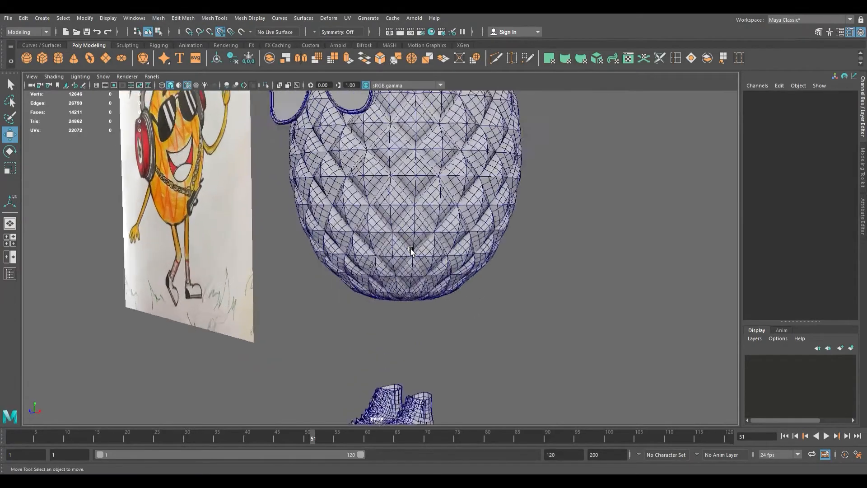
pyautogui.scroll(-4, 410, 248)
pyautogui.keyDown('alt'); pyautogui.moveTo(474, 305); pyautogui.dragTo(494, 322); pyautogui.keyUp('alt')
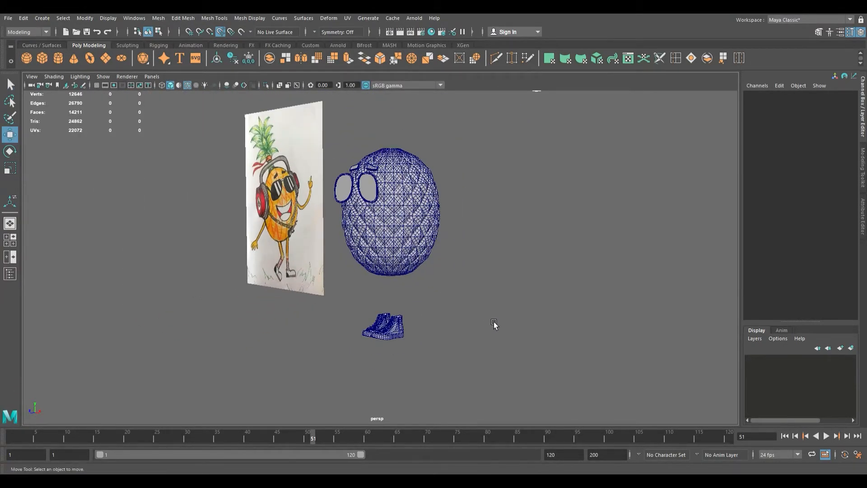
pyautogui.scroll(-2, 494, 322)
# Step: Frame the whole character in the front view and turn on wireframe on shaded display there
pyautogui.press('space')
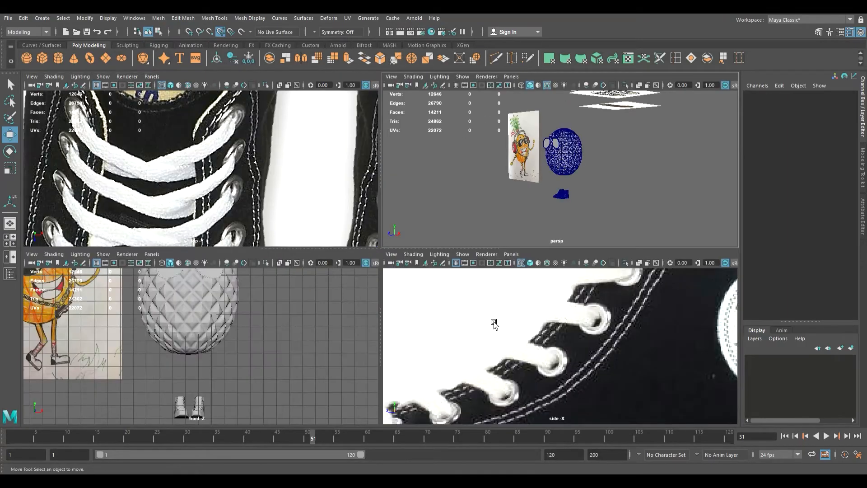
pyautogui.press('space')
pyautogui.keyDown('alt'); pyautogui.moveTo(348, 351); pyautogui.dragTo(365, 378, button='middle'); pyautogui.keyUp('alt')
pyautogui.moveTo(435, 397); pyautogui.dragTo(375, 192)
pyautogui.scroll(-4, 408, 239)
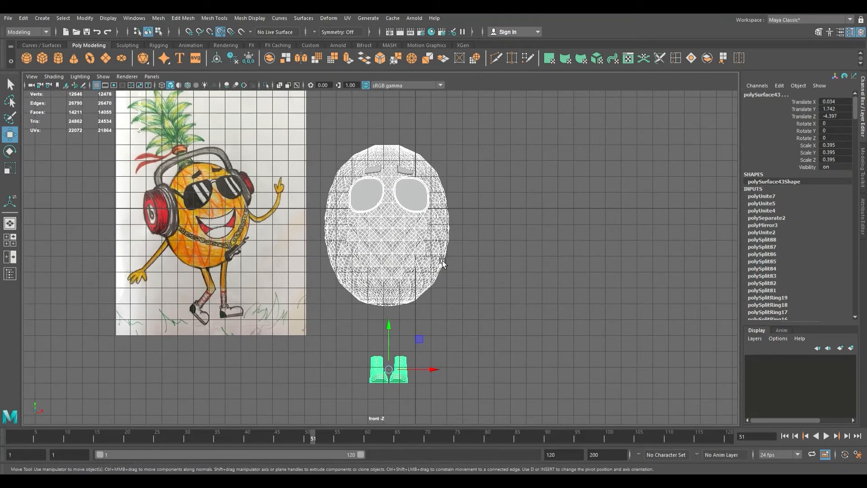
pyautogui.click(480, 255)
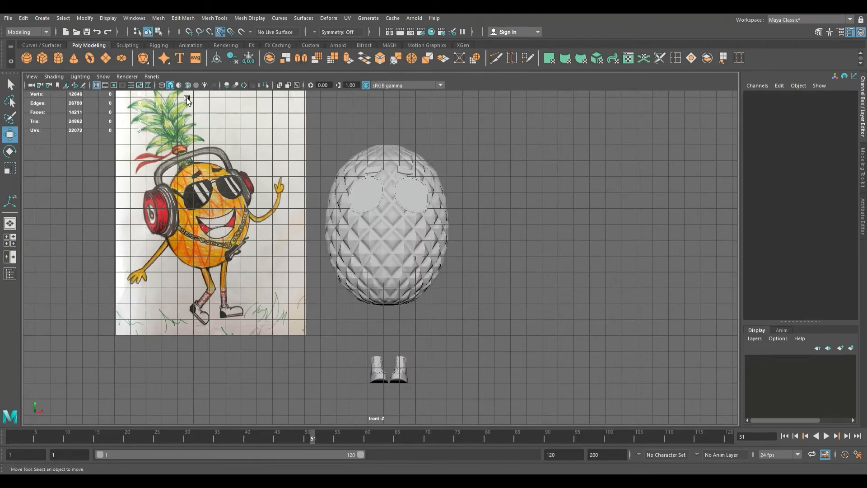
pyautogui.click(188, 85)
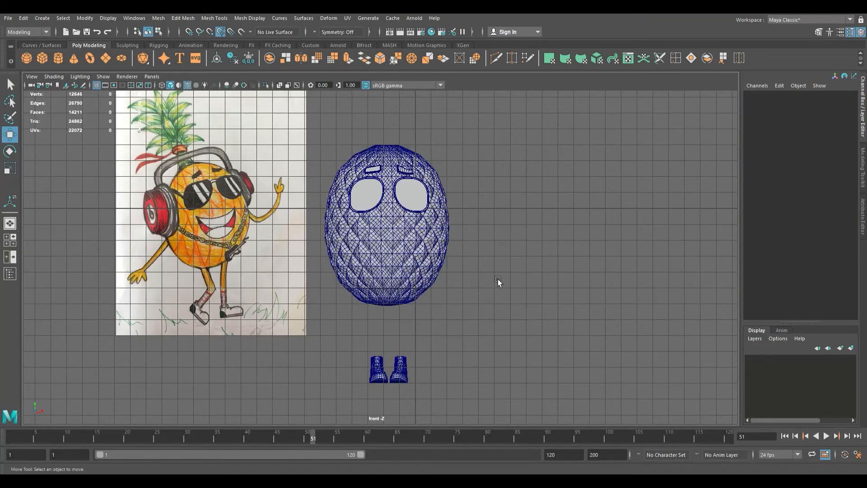